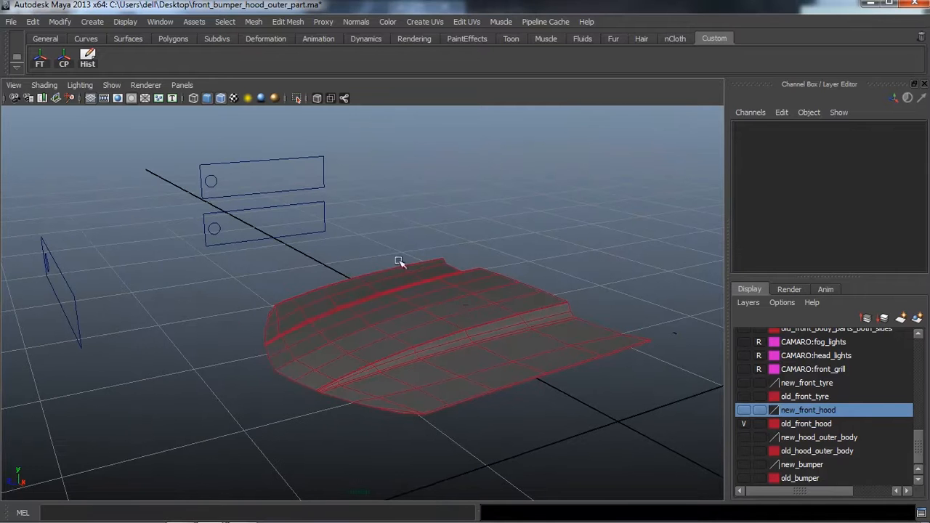
# Compare the old hood with the new one by briefly showing the new_front_hood layer and viewing the overlap
pyautogui.moveTo(398, 261); pyautogui.dragTo(552, 402)
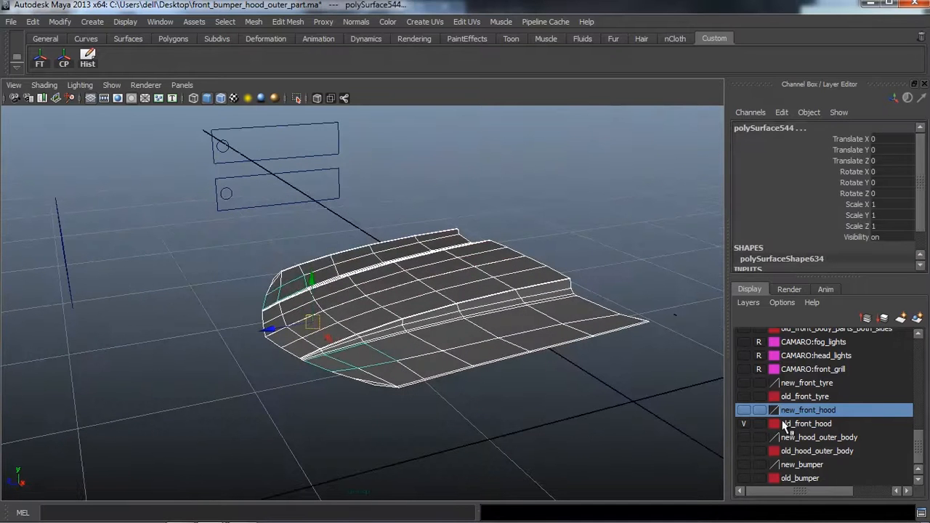
pyautogui.click(743, 410)
pyautogui.click(613, 432)
pyautogui.keyDown('alt'); pyautogui.moveTo(613, 432); pyautogui.dragTo(540, 424); pyautogui.keyUp('alt')
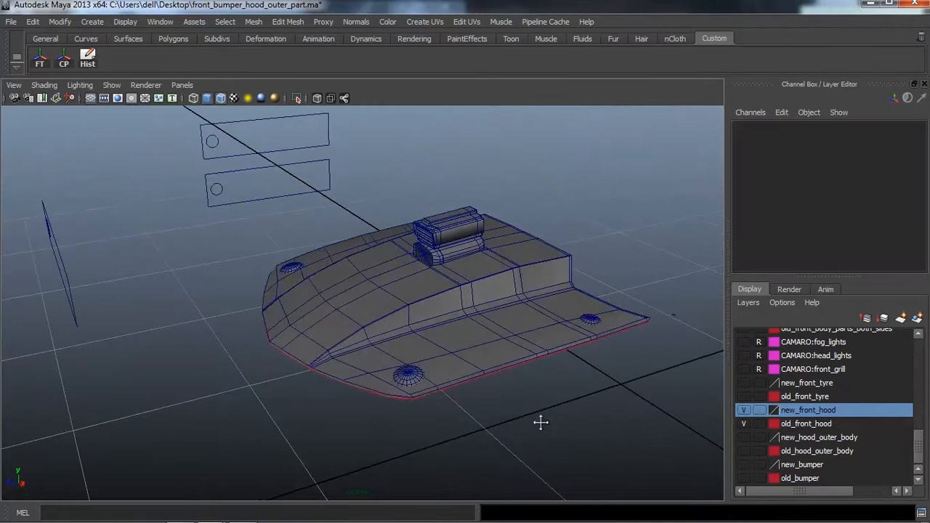
pyautogui.click(743, 410)
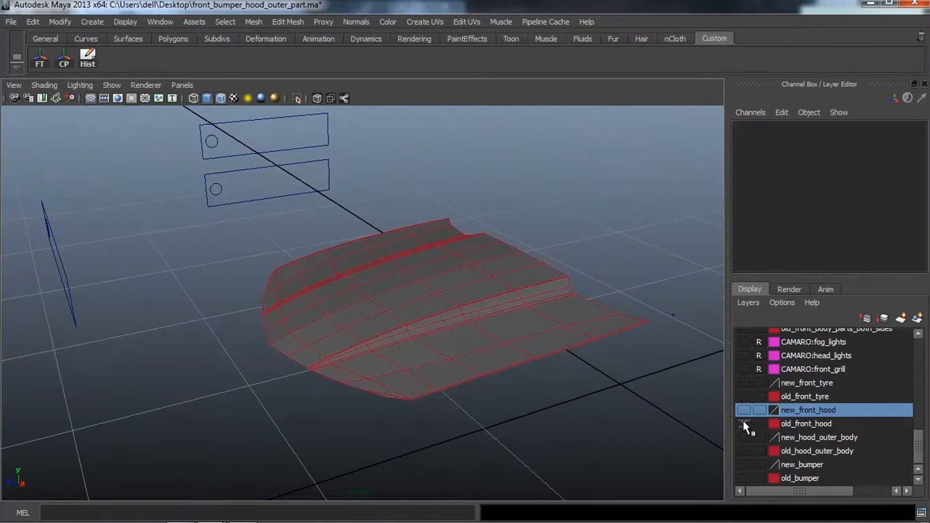
pyautogui.keyDown('alt'); pyautogui.moveTo(557, 318); pyautogui.dragTo(519, 334); pyautogui.keyUp('alt')
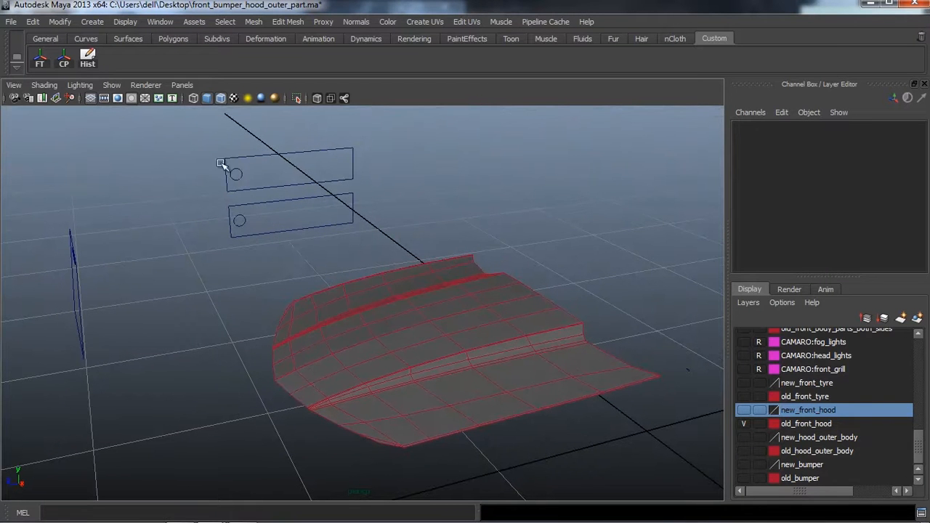
# Select the upper slider control, then show and hide the new_front_hood layer again to examine both hoods alongside it
pyautogui.click(245, 190)
pyautogui.scroll(-4, 293, 269)
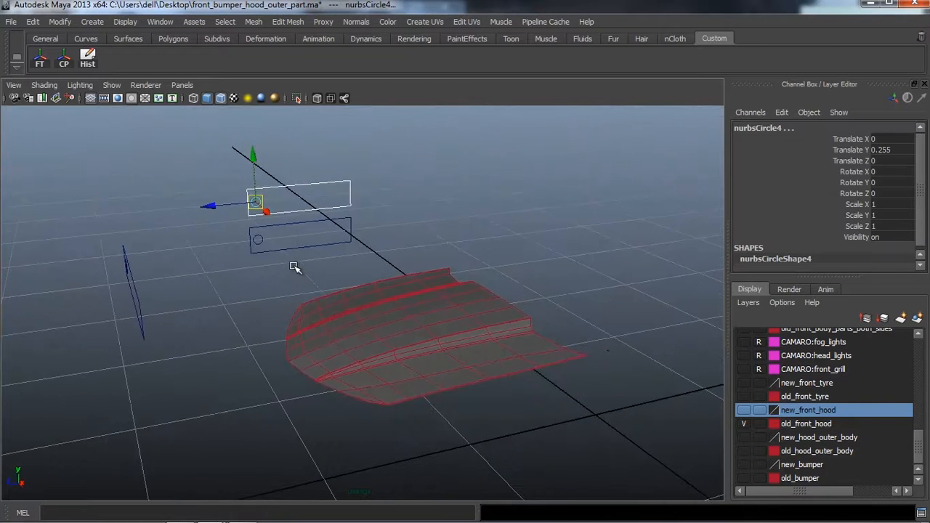
pyautogui.scroll(5, 293, 269)
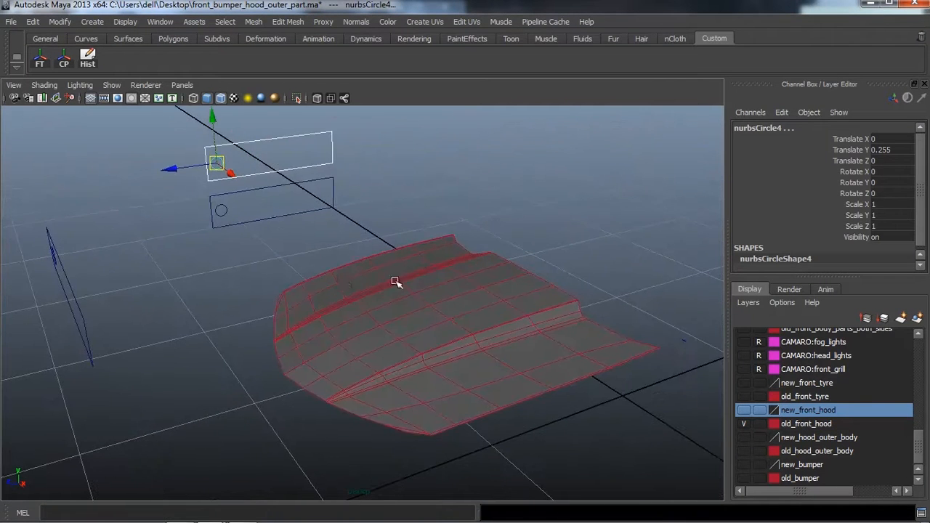
pyautogui.keyDown('alt'); pyautogui.moveTo(395, 281); pyautogui.dragTo(449, 309); pyautogui.keyUp('alt')
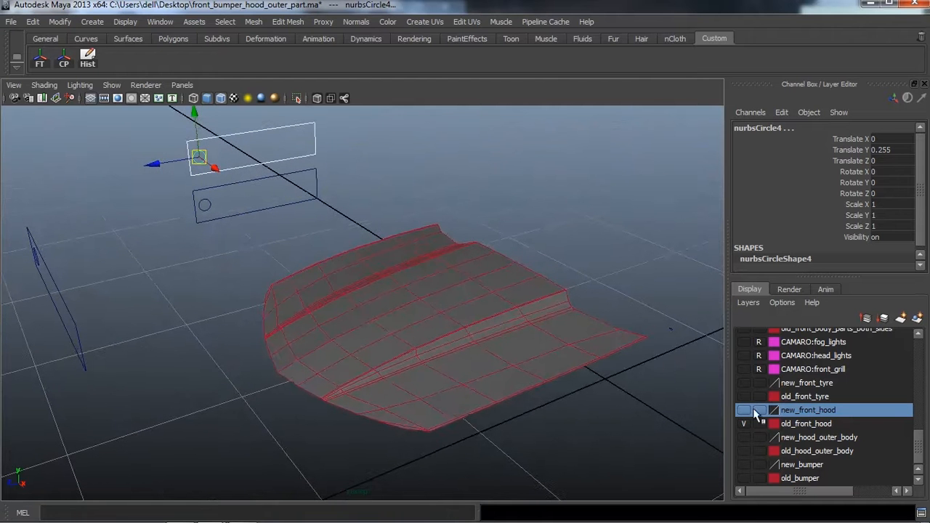
pyautogui.click(744, 410)
pyautogui.keyDown('alt'); pyautogui.moveTo(679, 414); pyautogui.dragTo(467, 322); pyautogui.keyUp('alt')
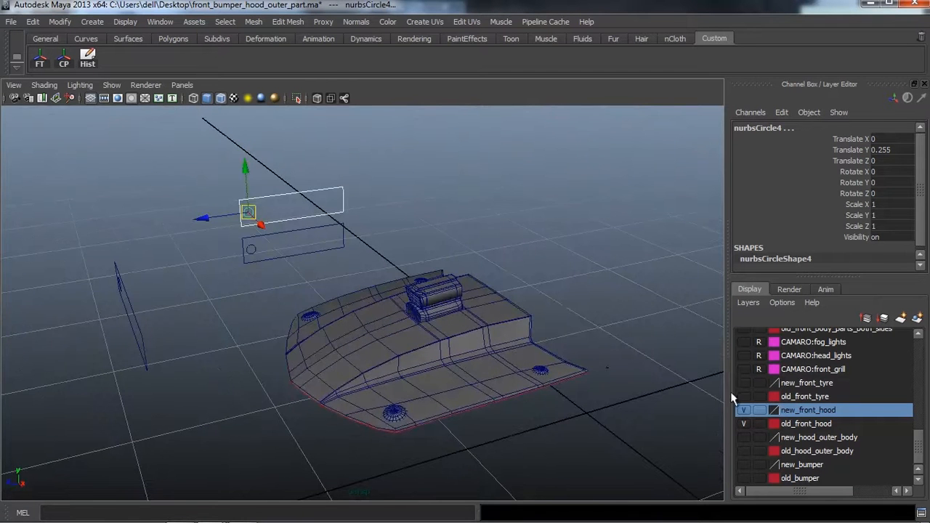
pyautogui.click(743, 410)
pyautogui.keyDown('alt'); pyautogui.moveTo(509, 288); pyautogui.dragTo(436, 294); pyautogui.keyUp('alt')
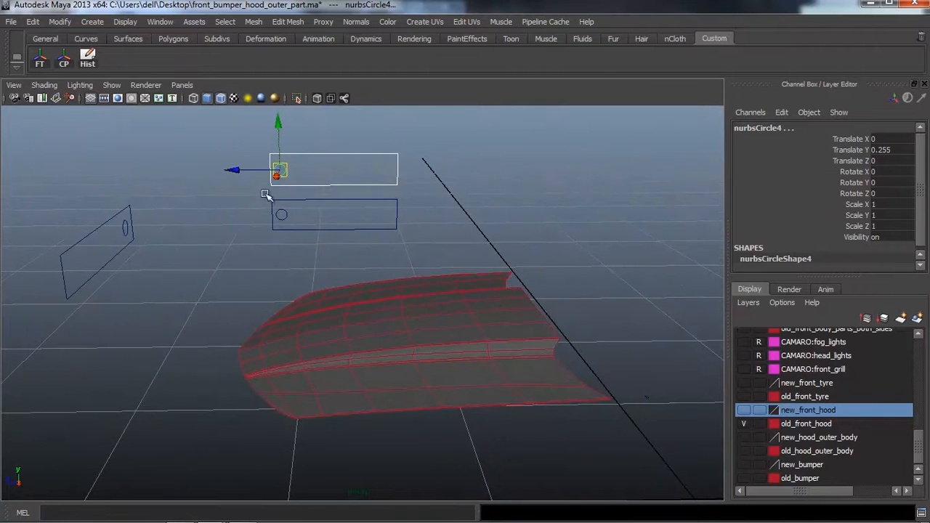
# Try sliding the upper slider's circle along its rectangle, then select the old hood's pieces
pyautogui.click(289, 170)
pyautogui.click(283, 170)
pyautogui.moveTo(255, 174); pyautogui.dragTo(299, 182)
pyautogui.keyDown('alt'); pyautogui.moveTo(421, 339); pyautogui.dragTo(313, 430); pyautogui.keyUp('alt')
pyautogui.moveTo(239, 285); pyautogui.dragTo(260, 237)
pyautogui.keyDown('alt'); pyautogui.moveTo(403, 361); pyautogui.dragTo(398, 351); pyautogui.keyUp('alt')
pyautogui.scroll(3, 397, 350)
pyautogui.keyDown('alt'); pyautogui.moveTo(398, 350); pyautogui.dragTo(389, 332, button='middle'); pyautogui.keyUp('alt')
pyautogui.moveTo(389, 332)
pyautogui.keyDown('alt'); pyautogui.mouseDown()
pyautogui.moveTo(377, 338)
pyautogui.moveTo(388, 346)
pyautogui.mouseUp(); pyautogui.keyUp('alt')
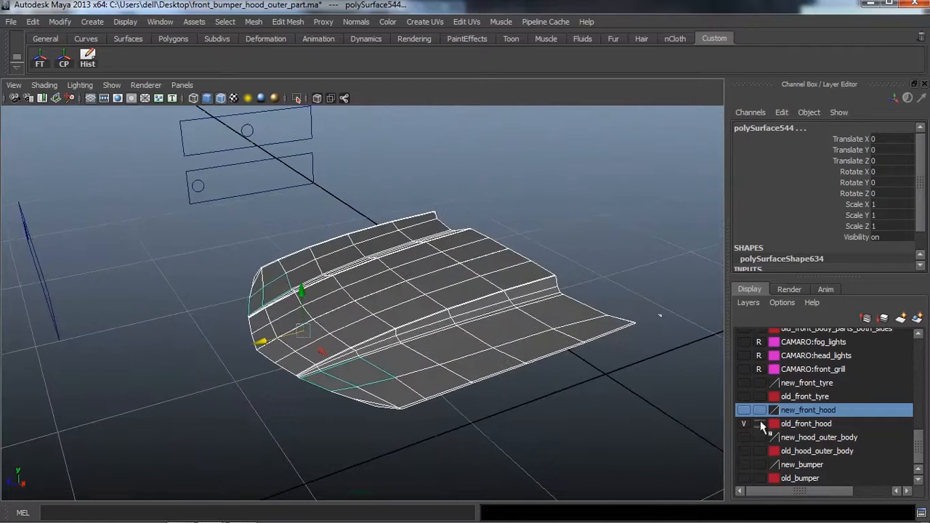
# Briefly show the new_front_hood layer over the selected old hood pieces and examine the old hood from another angle
pyautogui.click(742, 411)
pyautogui.click(743, 412)
pyautogui.scroll(-2, 429, 306)
pyautogui.keyDown('alt'); pyautogui.moveTo(428, 306); pyautogui.dragTo(426, 322, button='middle'); pyautogui.keyUp('alt')
pyautogui.keyDown('alt'); pyautogui.moveTo(426, 322); pyautogui.dragTo(375, 313); pyautogui.keyUp('alt')
pyautogui.scroll(2, 375, 313)
pyautogui.keyDown('alt'); pyautogui.moveTo(376, 313); pyautogui.dragTo(383, 327, button='middle'); pyautogui.keyUp('alt')
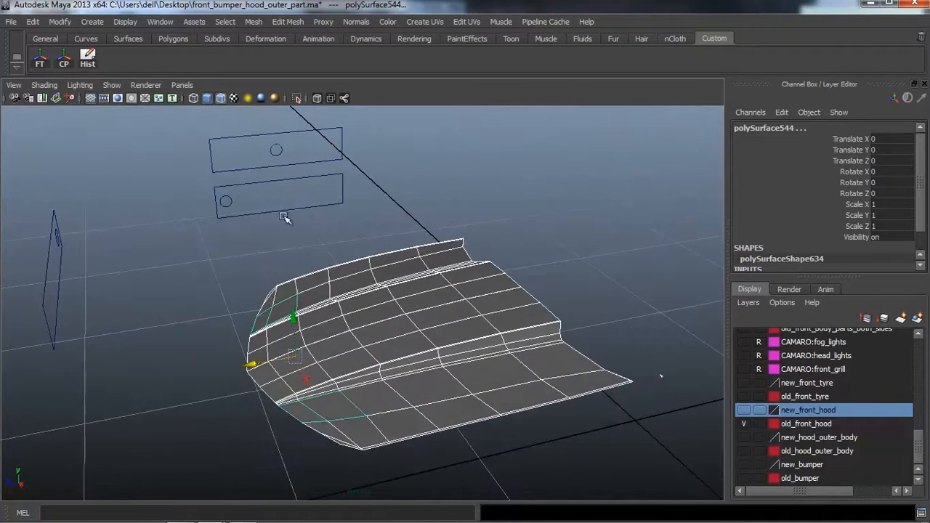
# Return the upper slider's circle to the starting end of its rectangle and freeze its transformations
pyautogui.click(272, 144)
pyautogui.moveTo(223, 154); pyautogui.dragTo(120, 177)
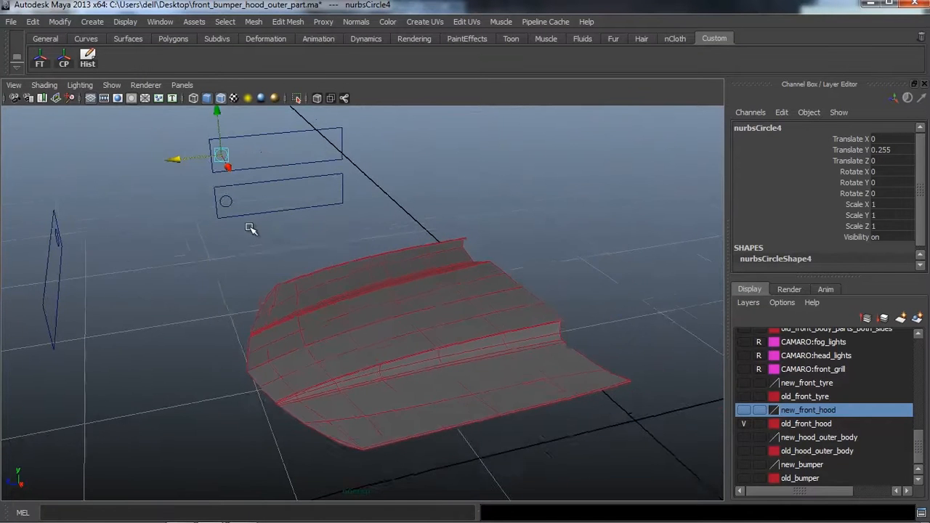
pyautogui.moveTo(250, 226)
pyautogui.keyDown('alt'); pyautogui.mouseDown()
pyautogui.moveTo(263, 234)
pyautogui.moveTo(252, 213)
pyautogui.mouseUp(); pyautogui.keyUp('alt')
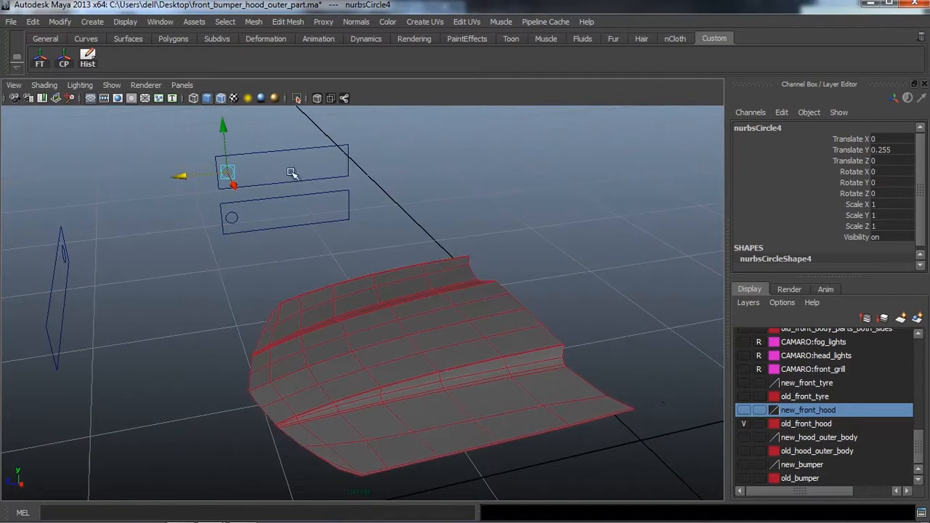
pyautogui.keyDown('alt'); pyautogui.moveTo(465, 185); pyautogui.dragTo(440, 181); pyautogui.keyUp('alt')
pyautogui.scroll(-2, 432, 162)
pyautogui.scroll(2, 436, 162)
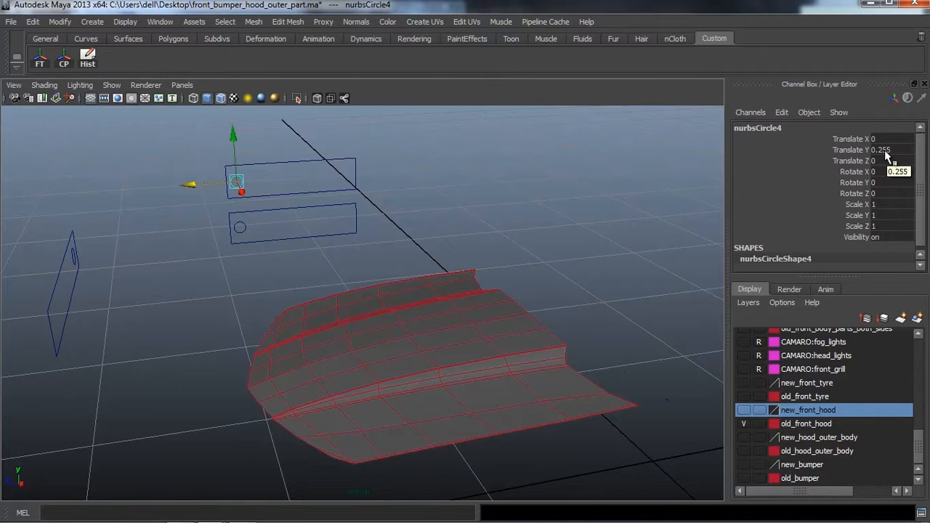
pyautogui.keyDown('alt'); pyautogui.moveTo(582, 193); pyautogui.dragTo(450, 202); pyautogui.keyUp('alt')
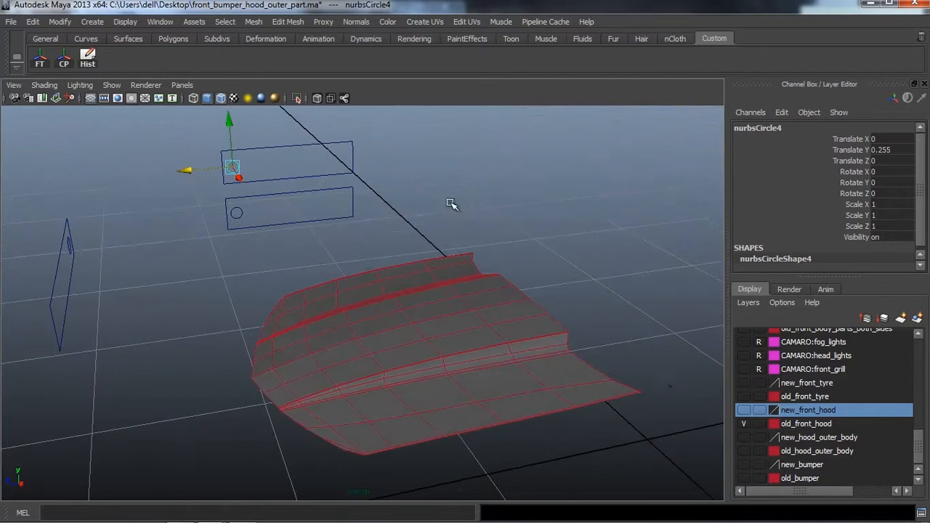
pyautogui.click(40, 60)
pyautogui.keyDown('alt'); pyautogui.moveTo(276, 194); pyautogui.dragTo(276, 191); pyautogui.keyUp('alt')
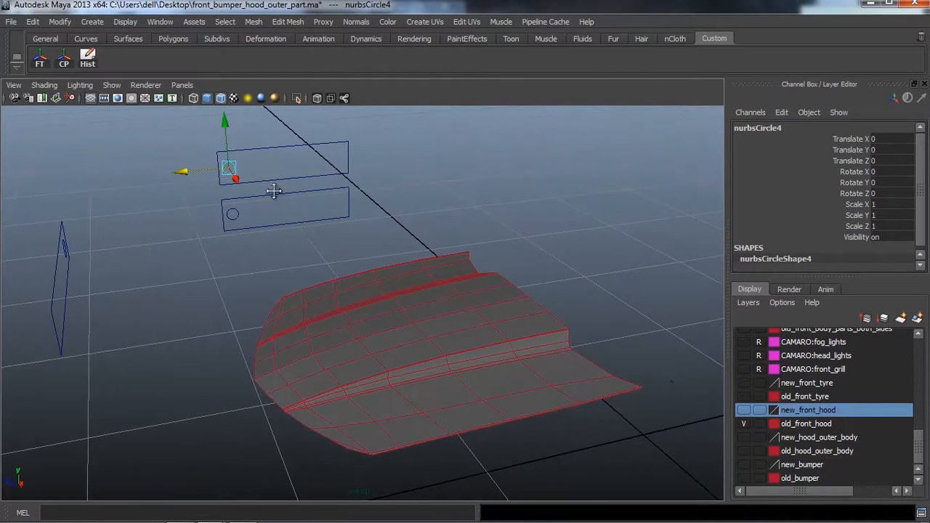
pyautogui.keyDown('alt'); pyautogui.moveTo(309, 225); pyautogui.dragTo(337, 222); pyautogui.keyUp('alt')
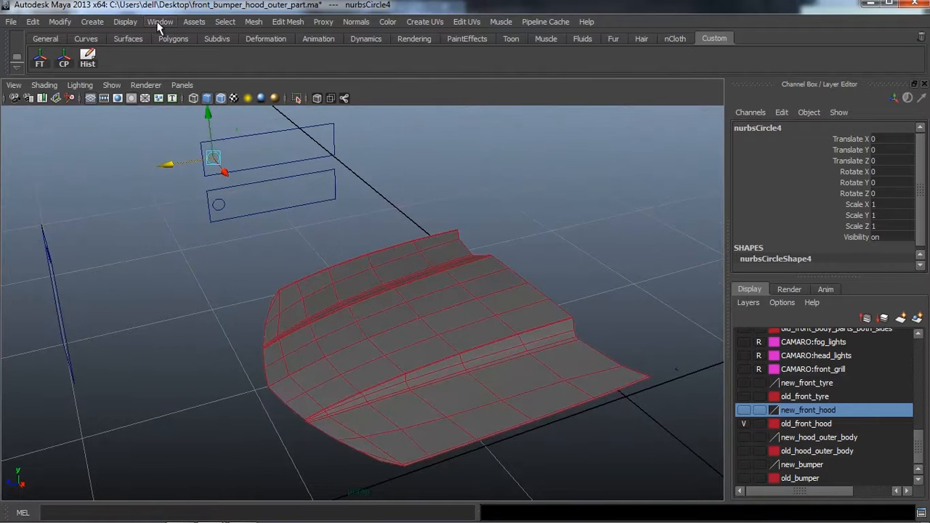
# Open the Set Driven Key window, load nurbsCircle4 as the driver, and move the window clear of the hood
pyautogui.press('space')
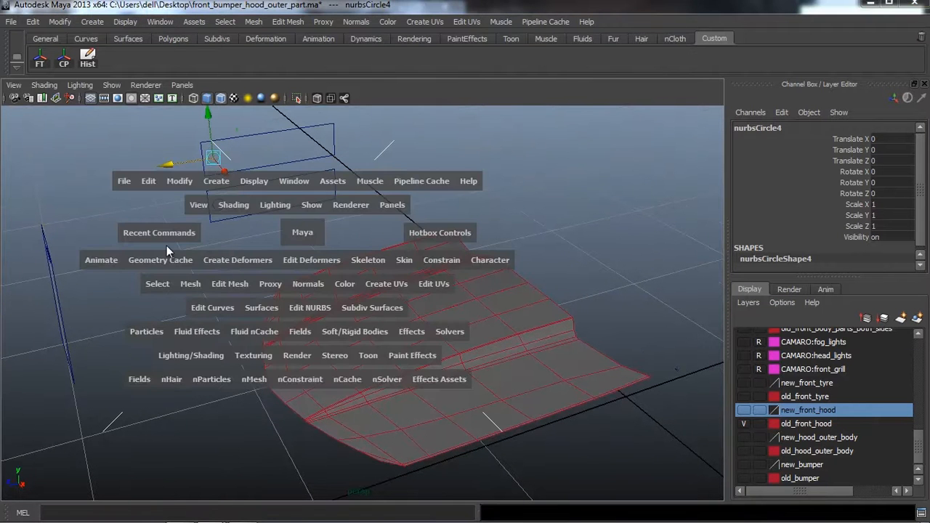
pyautogui.click(115, 260)
pyautogui.moveTo(135, 289)
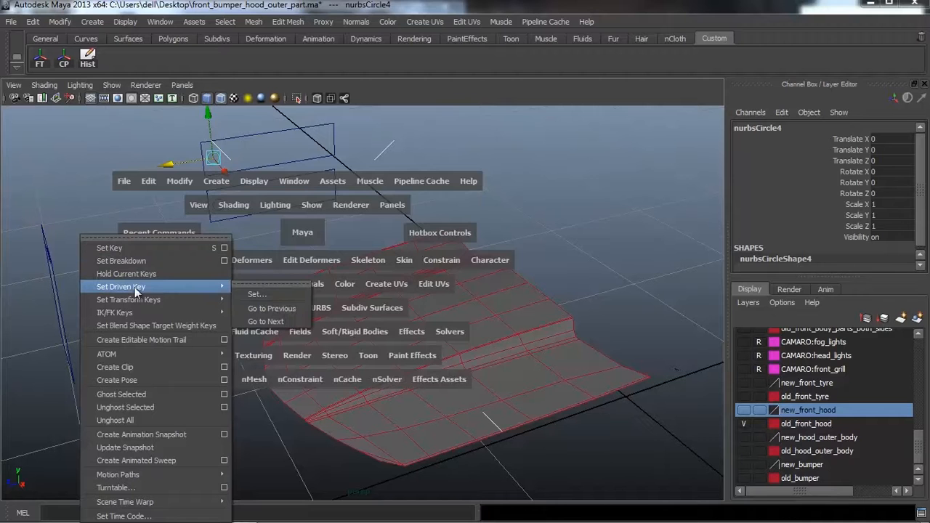
pyautogui.click(241, 291)
pyautogui.moveTo(523, 86); pyautogui.dragTo(638, 85)
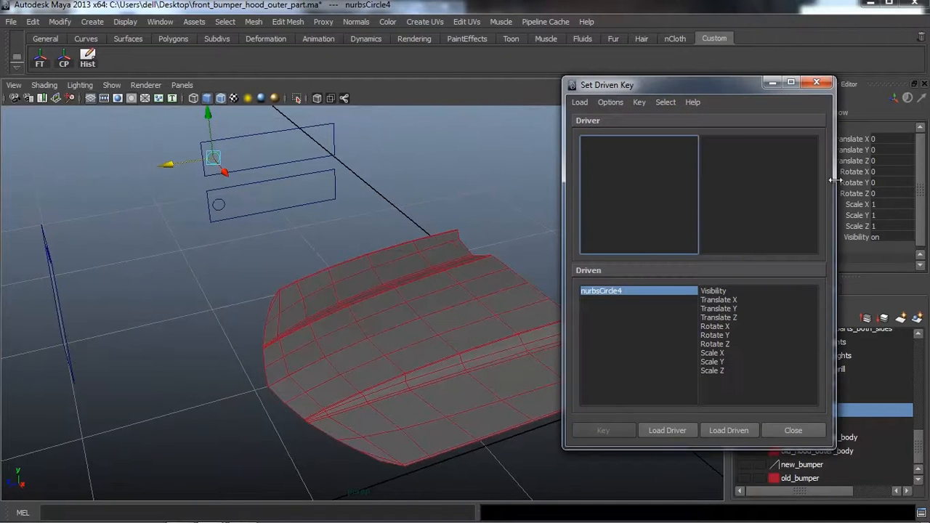
pyautogui.moveTo(836, 185); pyautogui.dragTo(722, 191)
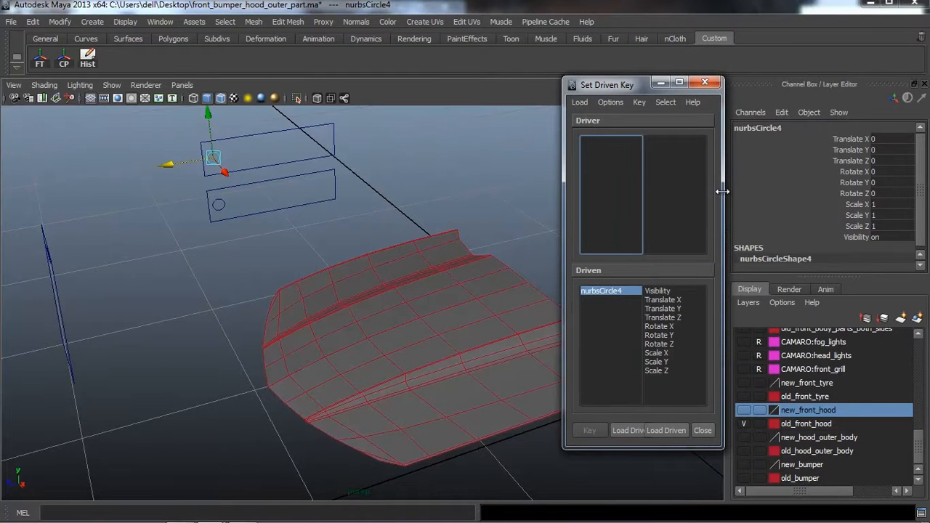
pyautogui.click(624, 431)
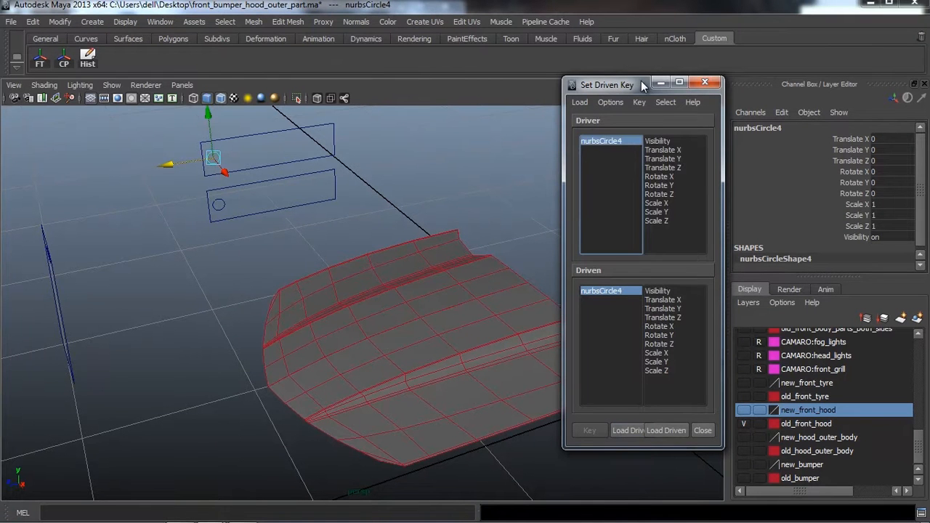
pyautogui.moveTo(635, 86); pyautogui.dragTo(90, 87)
# Select the old hood's front corner piece, polySurface542, and load it as the driven object
pyautogui.keyDown('alt'); pyautogui.moveTo(313, 177); pyautogui.dragTo(434, 208, button='middle'); pyautogui.keyUp('alt')
pyautogui.keyDown('alt'); pyautogui.moveTo(433, 208); pyautogui.dragTo(438, 206); pyautogui.keyUp('alt')
pyautogui.scroll(-2, 439, 208)
pyautogui.click(501, 425)
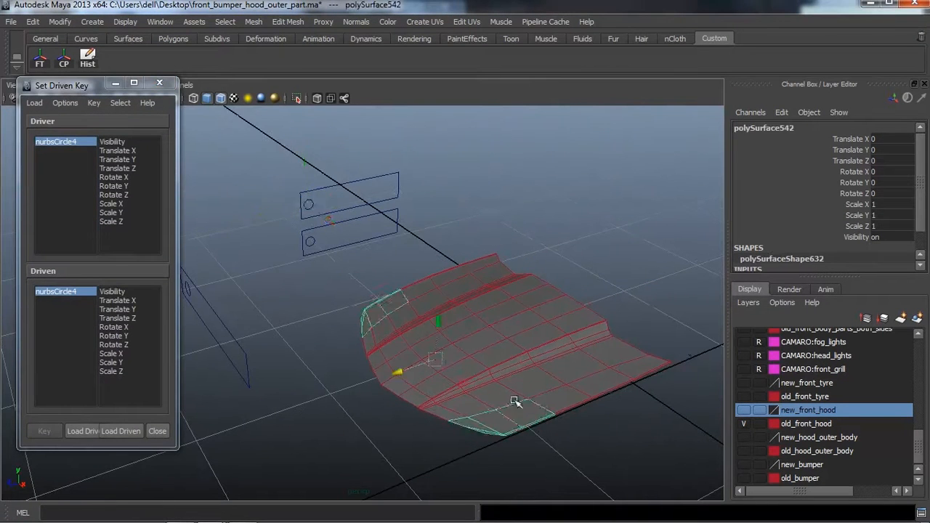
pyautogui.keyDown('alt'); pyautogui.moveTo(514, 402); pyautogui.dragTo(535, 343, button='middle'); pyautogui.keyUp('alt')
pyautogui.keyDown('alt'); pyautogui.moveTo(540, 334); pyautogui.dragTo(521, 315); pyautogui.keyUp('alt')
pyautogui.scroll(2, 512, 324)
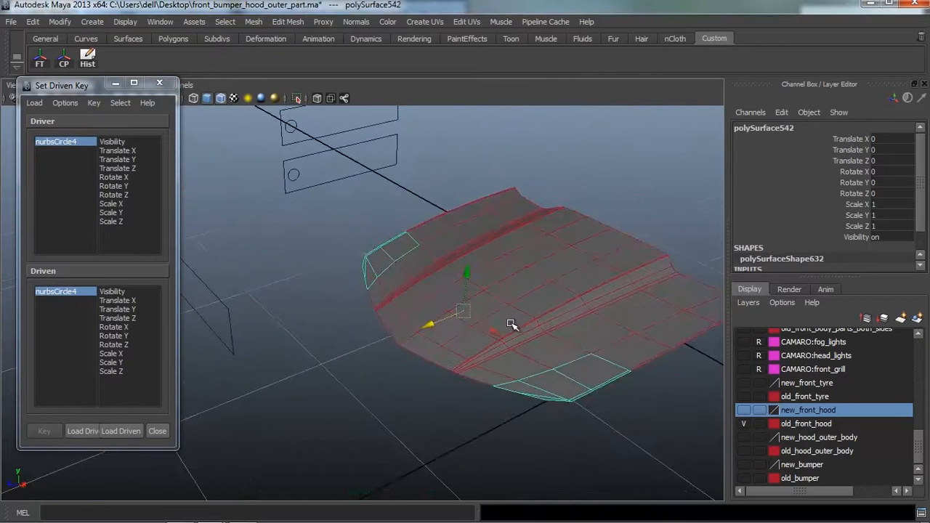
pyautogui.scroll(2, 540, 352)
pyautogui.scroll(-5, 541, 352)
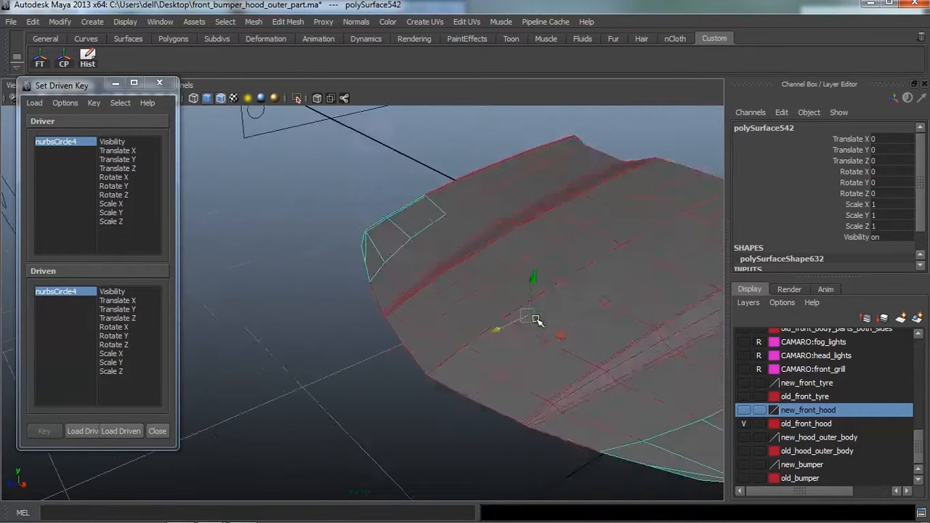
pyautogui.click(121, 431)
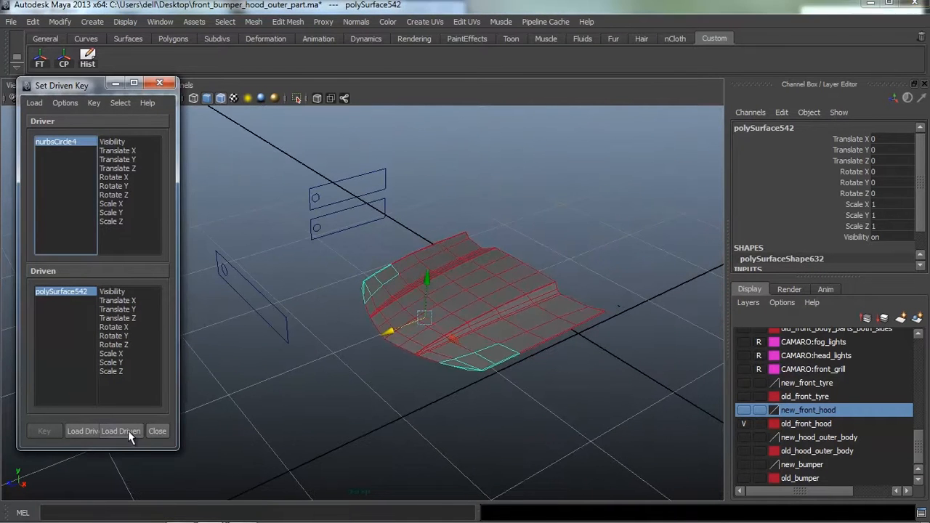
# Examine how the old hood is divided by selecting its front, middle and rear pieces in turn
pyautogui.keyDown('alt'); pyautogui.moveTo(438, 351); pyautogui.dragTo(399, 344); pyautogui.keyUp('alt')
pyautogui.scroll(2, 425, 367)
pyautogui.scroll(2, 399, 344)
pyautogui.keyDown('alt'); pyautogui.moveTo(398, 341); pyautogui.dragTo(382, 311, button='middle'); pyautogui.keyUp('alt')
pyautogui.keyDown('alt'); pyautogui.moveTo(399, 312); pyautogui.dragTo(552, 361); pyautogui.keyUp('alt')
pyautogui.scroll(-4, 391, 326)
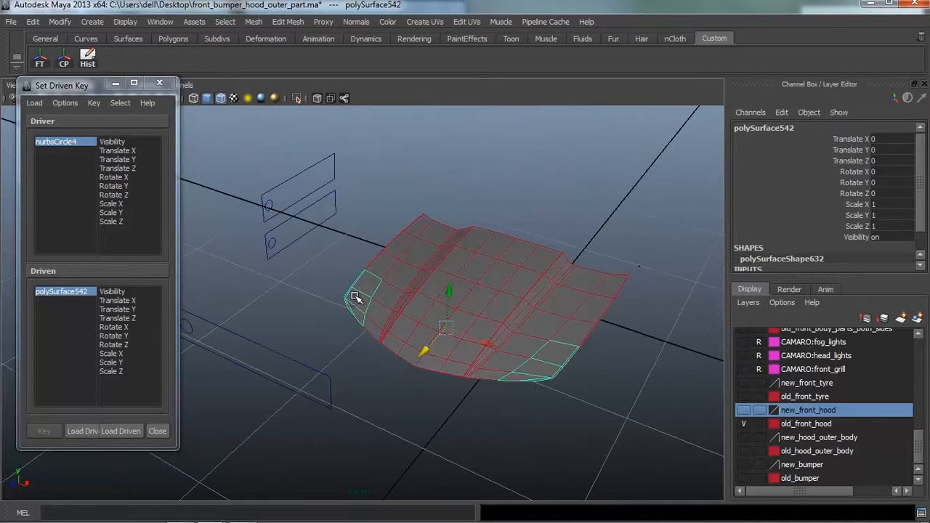
pyautogui.keyDown('alt'); pyautogui.moveTo(355, 297); pyautogui.dragTo(491, 364); pyautogui.keyUp('alt')
pyautogui.scroll(3, 489, 370)
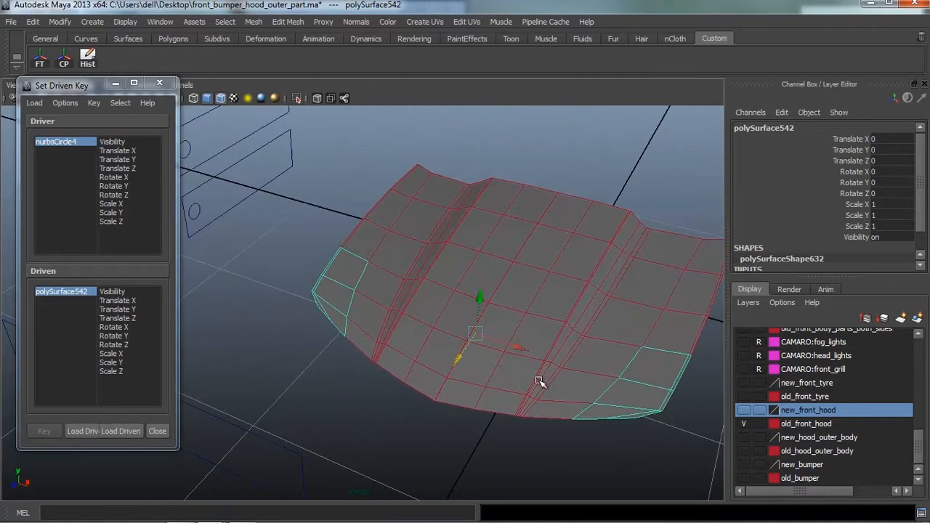
pyautogui.click(578, 378)
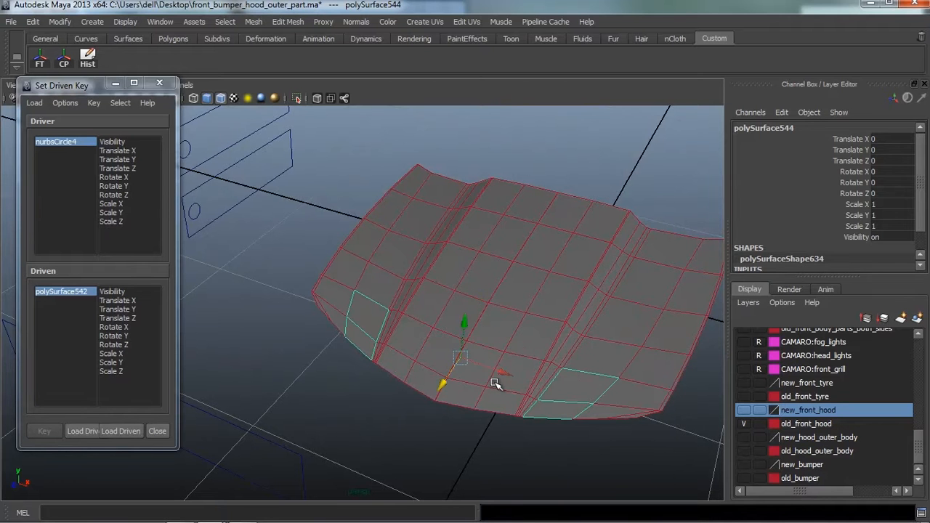
pyautogui.click(494, 384)
pyautogui.click(590, 356)
pyautogui.click(670, 356)
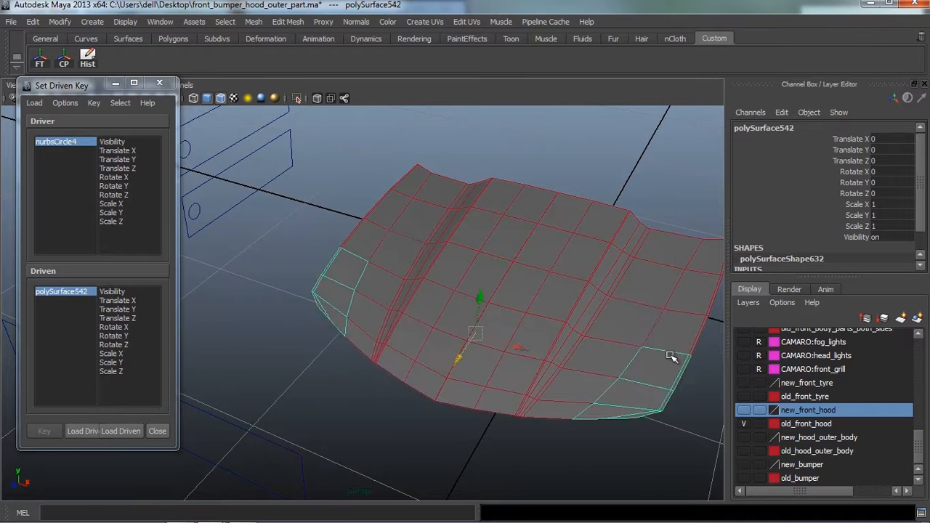
pyautogui.click(701, 275)
pyautogui.keyDown('alt'); pyautogui.moveTo(559, 368); pyautogui.dragTo(486, 335); pyautogui.keyUp('alt')
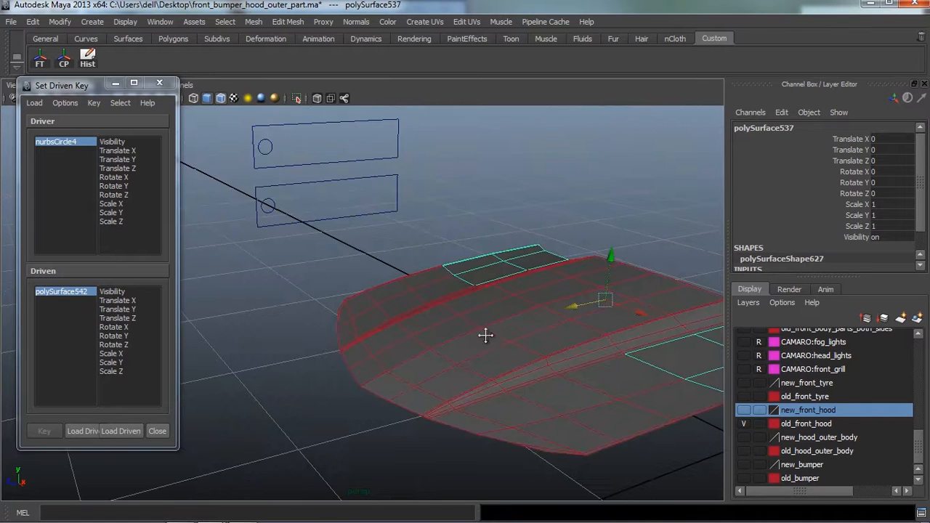
pyautogui.scroll(-2, 486, 335)
pyautogui.keyDown('alt'); pyautogui.moveTo(558, 332); pyautogui.dragTo(532, 312); pyautogui.keyUp('alt')
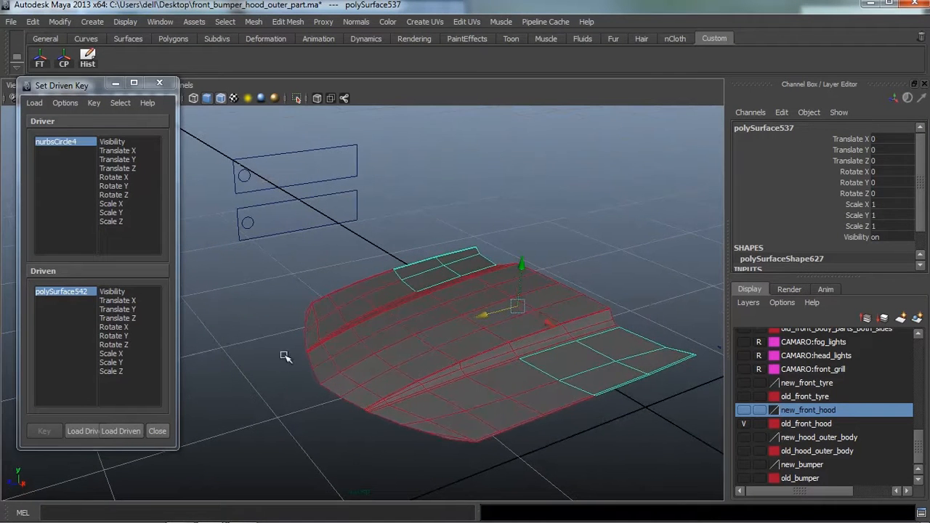
# Reselect the front corner piece polySurface542 and reload it as the driven object for nurbsCircle4
pyautogui.keyDown('alt'); pyautogui.moveTo(284, 356); pyautogui.dragTo(402, 360); pyautogui.keyUp('alt')
pyautogui.click(407, 386)
pyautogui.keyDown('alt'); pyautogui.moveTo(414, 398); pyautogui.dragTo(417, 404); pyautogui.keyUp('alt')
pyautogui.scroll(3, 418, 404)
pyautogui.keyDown('alt'); pyautogui.moveTo(417, 404); pyautogui.dragTo(417, 390, button='middle'); pyautogui.keyUp('alt')
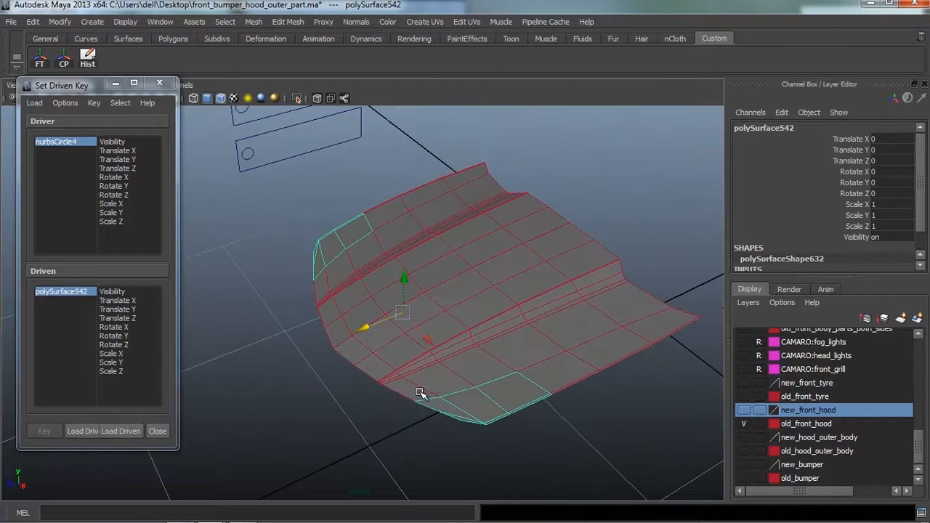
pyautogui.moveTo(410, 399)
pyautogui.keyDown('alt'); pyautogui.mouseDown()
pyautogui.moveTo(415, 380)
pyautogui.moveTo(404, 368)
pyautogui.moveTo(402, 385)
pyautogui.mouseUp(); pyautogui.keyUp('alt')
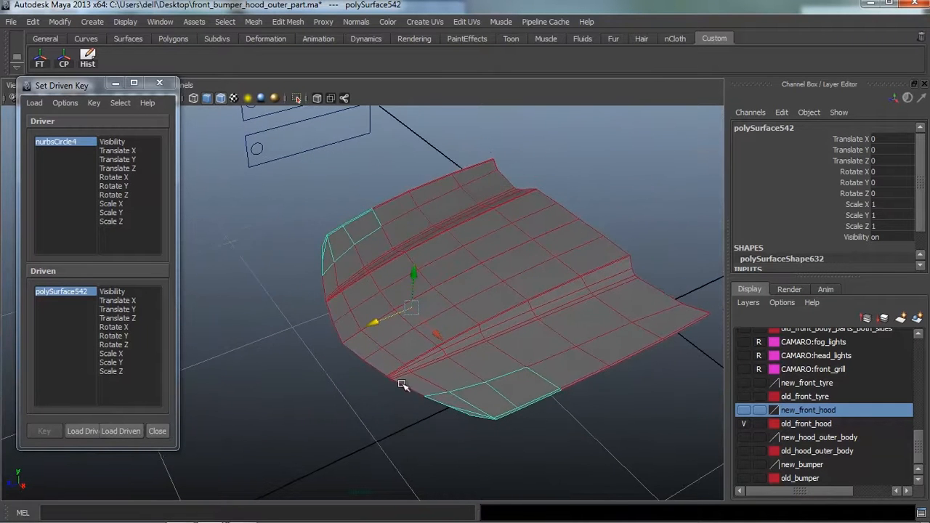
pyautogui.click(129, 431)
pyautogui.scroll(-2, 429, 353)
pyautogui.keyDown('alt'); pyautogui.moveTo(432, 352); pyautogui.dragTo(398, 308); pyautogui.keyUp('alt')
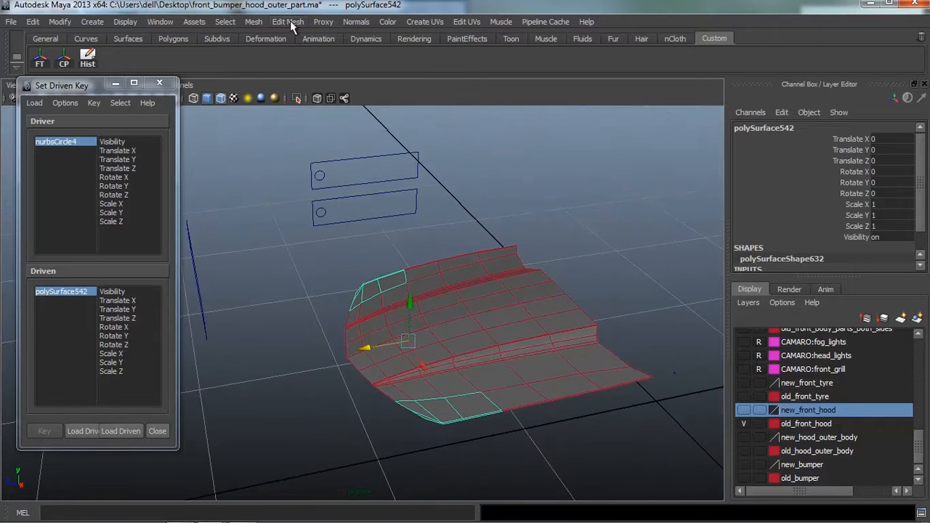
# Draw a Cut Faces Tool line just outside the front edge of corner piece polySurface542, and return to the Move tool
pyautogui.click(287, 21)
pyautogui.click(295, 123)
pyautogui.keyDown('alt'); pyautogui.moveTo(295, 123); pyautogui.dragTo(308, 241); pyautogui.keyUp('alt')
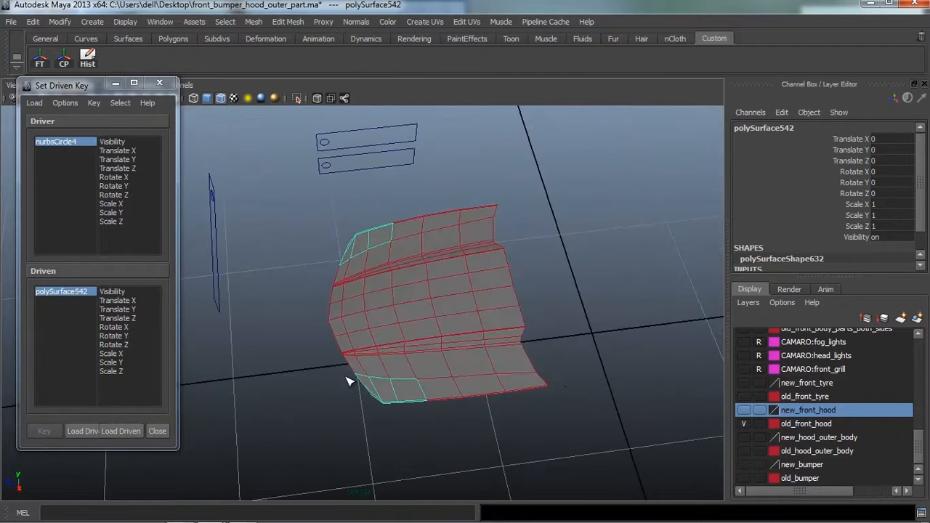
pyautogui.moveTo(347, 380); pyautogui.dragTo(356, 326)
pyautogui.press('w')
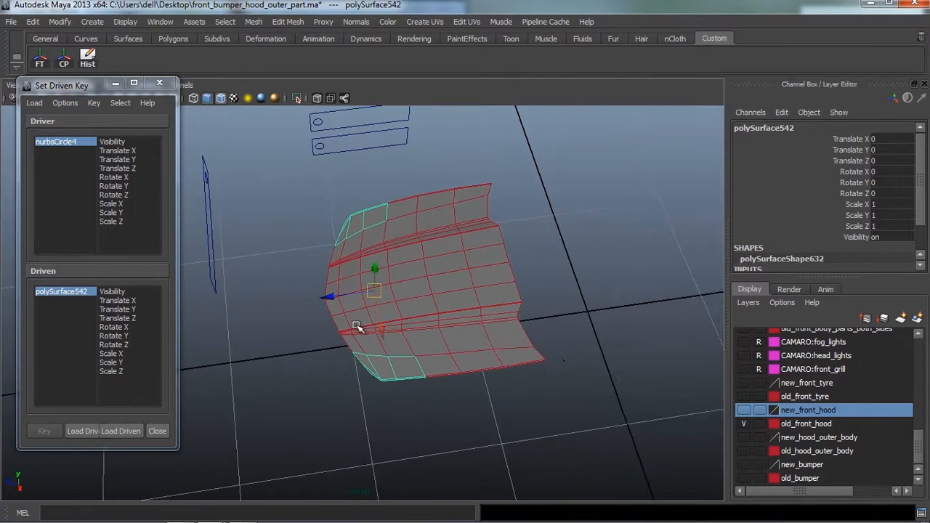
# Enable Delete Faces on the corner piece's polyCut24 node and select that node
pyautogui.hotkey('ctrl', 'a')
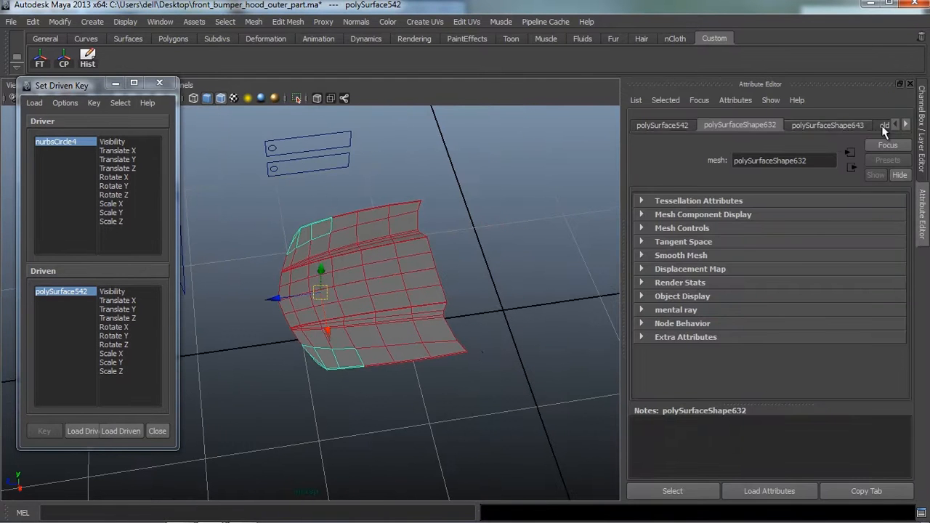
pyautogui.click(905, 125)
pyautogui.click(906, 125)
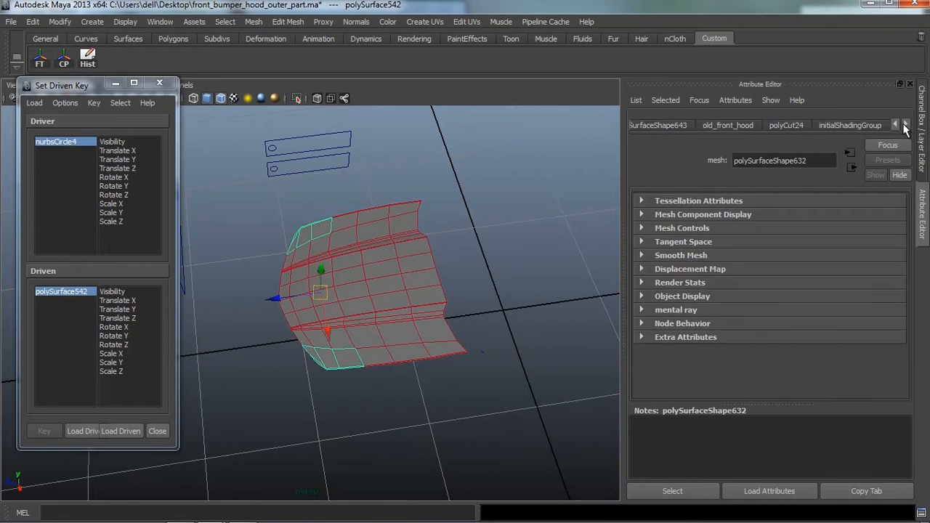
pyautogui.click(790, 125)
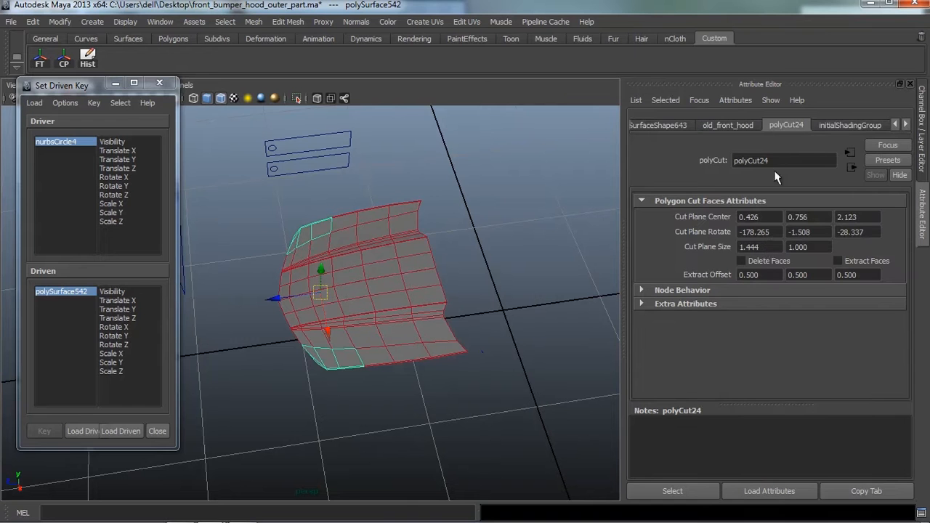
pyautogui.click(742, 260)
pyautogui.click(672, 491)
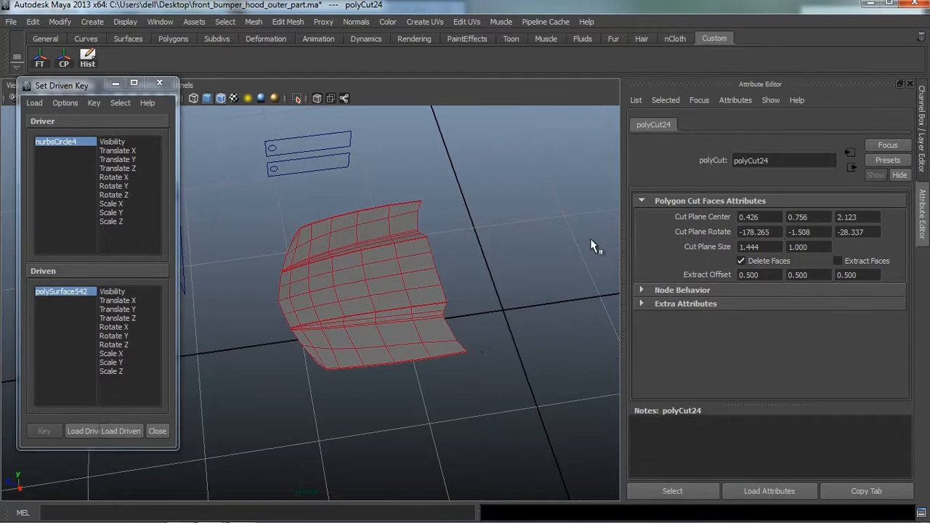
# Load the polyCut24 node as the driven object and bring back the Channel Box
pyautogui.click(116, 432)
pyautogui.keyDown('alt'); pyautogui.moveTo(375, 289); pyautogui.dragTo(416, 314); pyautogui.keyUp('alt')
pyautogui.hotkey('ctrl', 'a')
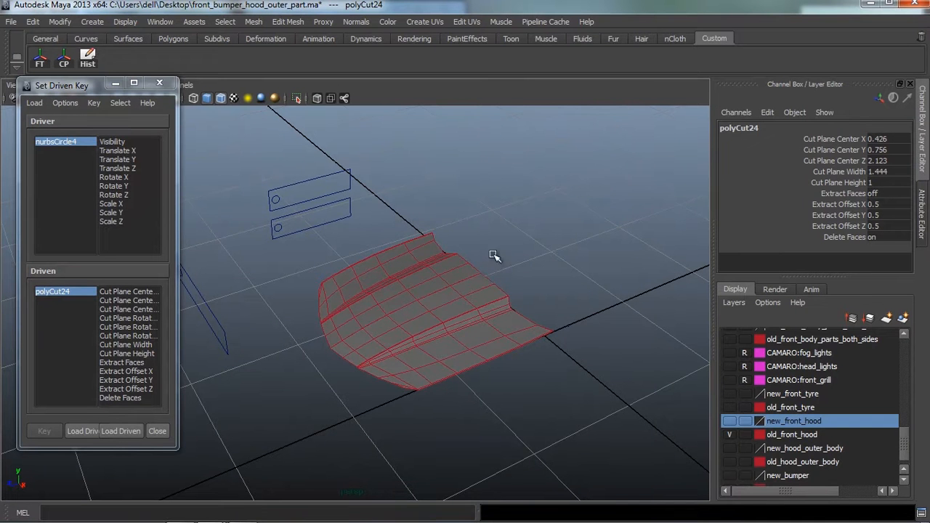
# Test moving nurbsCircle4 along its slider in Z, undo the move, and choose Translate Z as the driver attribute
pyautogui.keyDown('alt'); pyautogui.moveTo(494, 256); pyautogui.dragTo(461, 234); pyautogui.keyUp('alt')
pyautogui.click(328, 191)
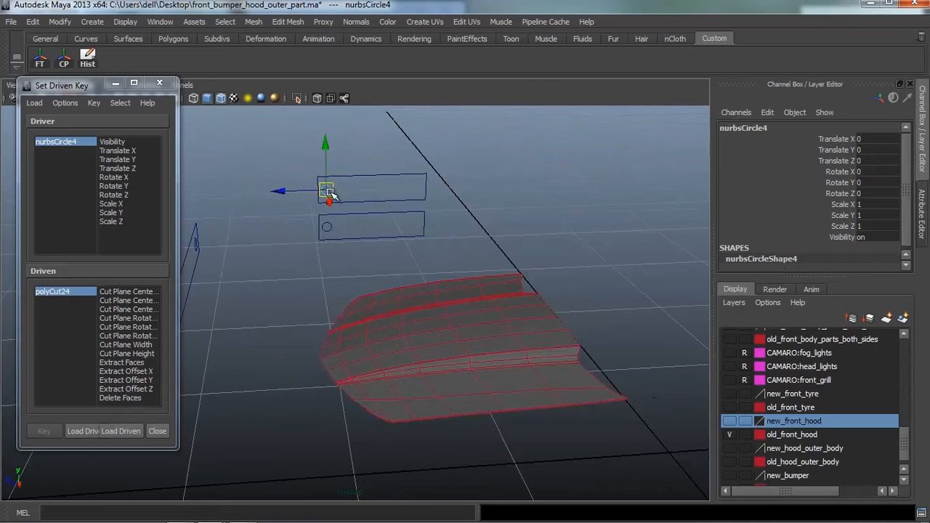
pyautogui.moveTo(280, 192); pyautogui.dragTo(331, 184)
pyautogui.hotkey('ctrl', 'z')
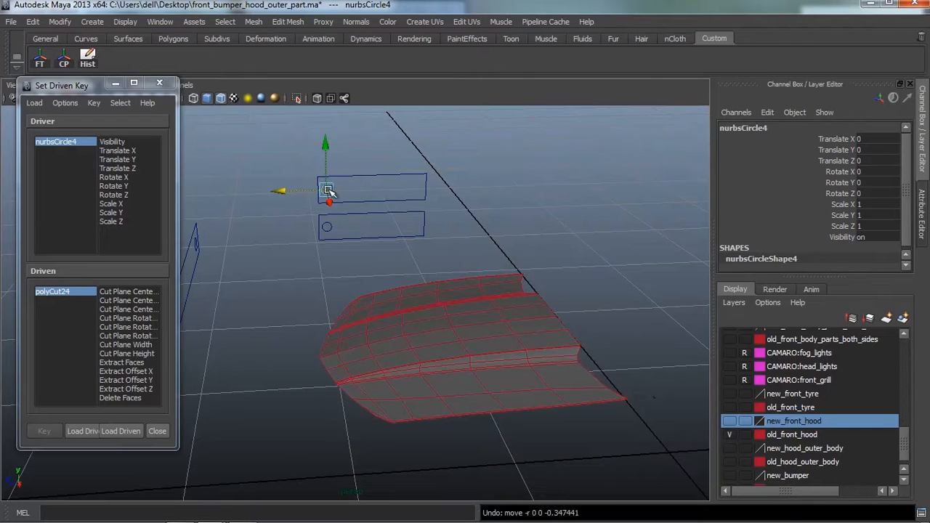
pyautogui.click(120, 168)
# Test varying polyCut24's Cut Plane Center X, undo the change, and choose Cut Plane Center X as the driven attribute
pyautogui.moveTo(316, 285)
pyautogui.keyDown('alt'); pyautogui.mouseDown(button='middle')
pyautogui.moveTo(308, 269)
pyautogui.moveTo(315, 278)
pyautogui.mouseUp(button='middle'); pyautogui.keyUp('alt')
pyautogui.keyDown('alt'); pyautogui.moveTo(315, 277); pyautogui.dragTo(305, 276); pyautogui.keyUp('alt')
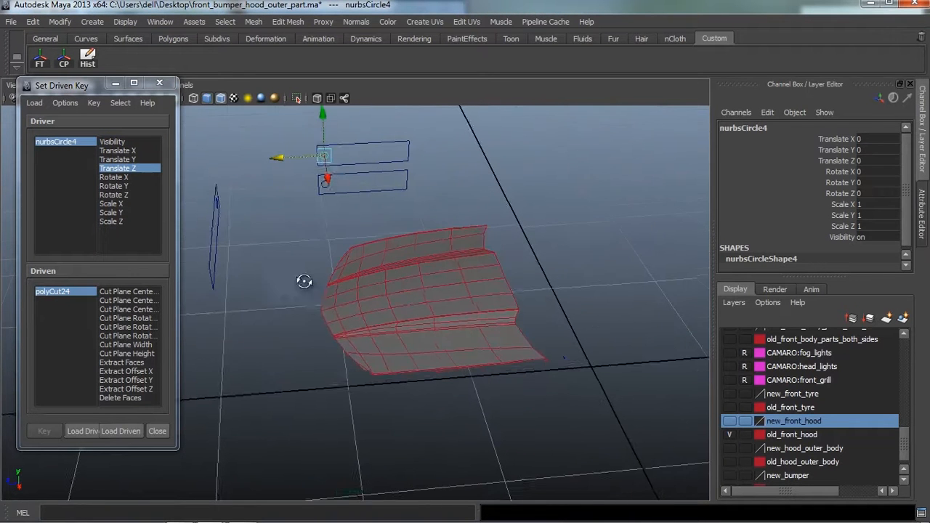
pyautogui.click(351, 366)
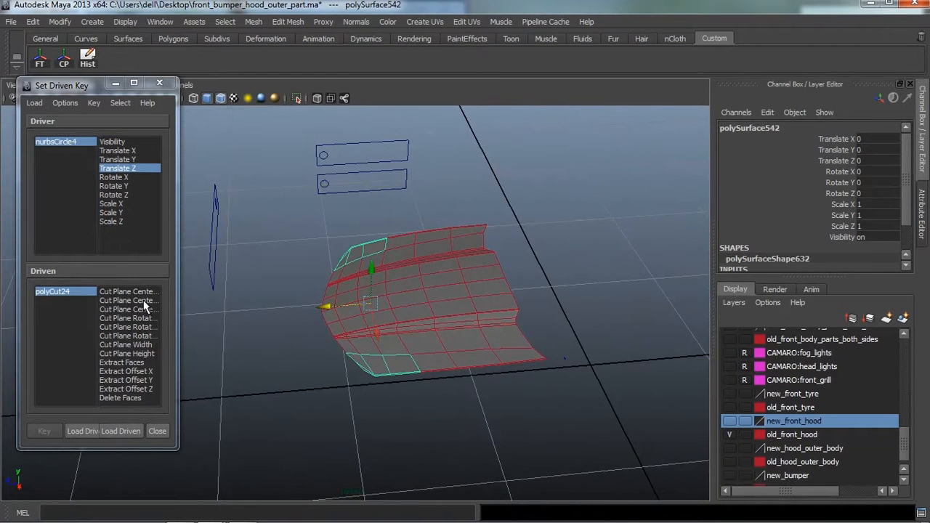
pyautogui.click(83, 291)
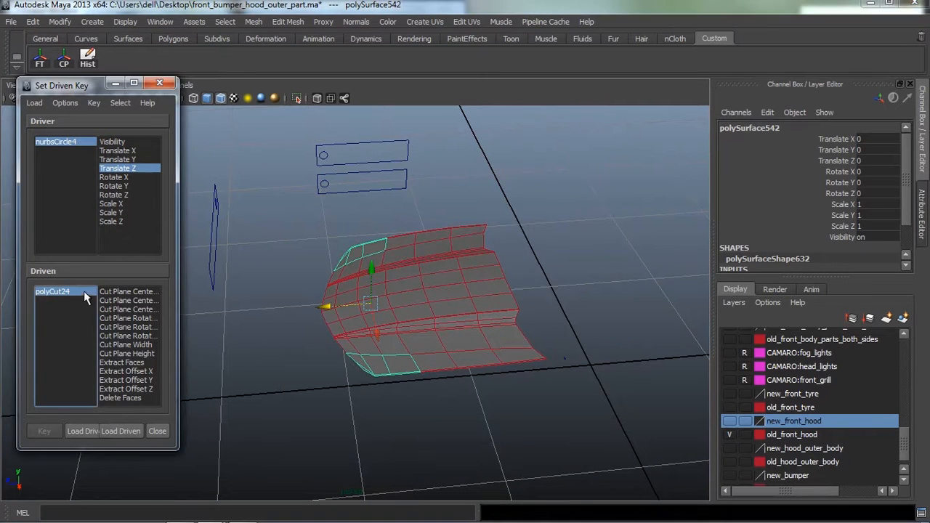
pyautogui.click(843, 139)
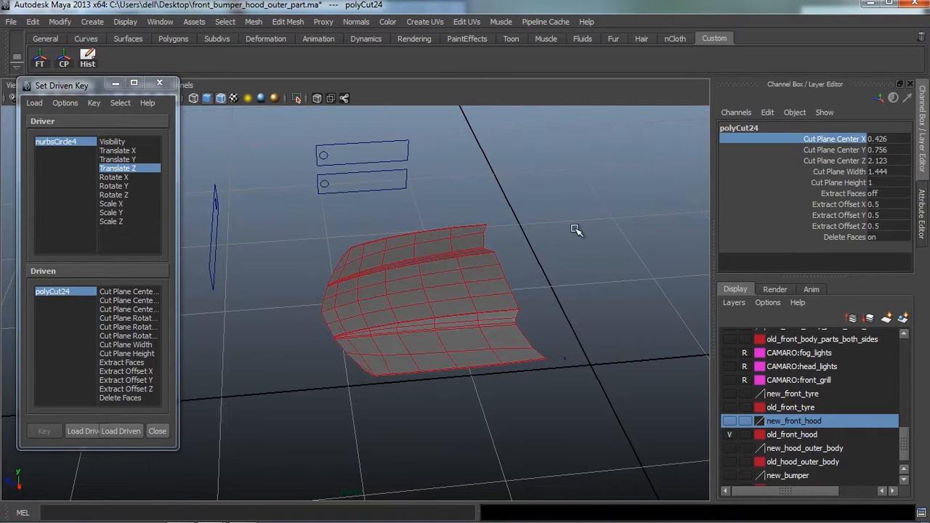
pyautogui.moveTo(576, 230); pyautogui.dragTo(609, 253, button='middle')
pyautogui.hotkey('ctrl', 'z')
pyautogui.click(125, 292)
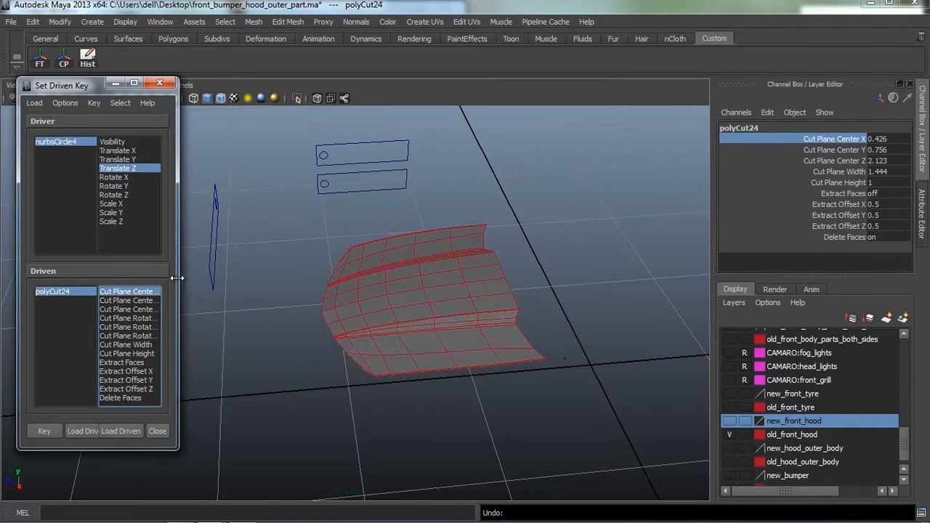
# Widen the Set Driven Key window and key Cut Plane Center X at 0.426 for the circle's starting position
pyautogui.moveTo(178, 283); pyautogui.dragTo(210, 285)
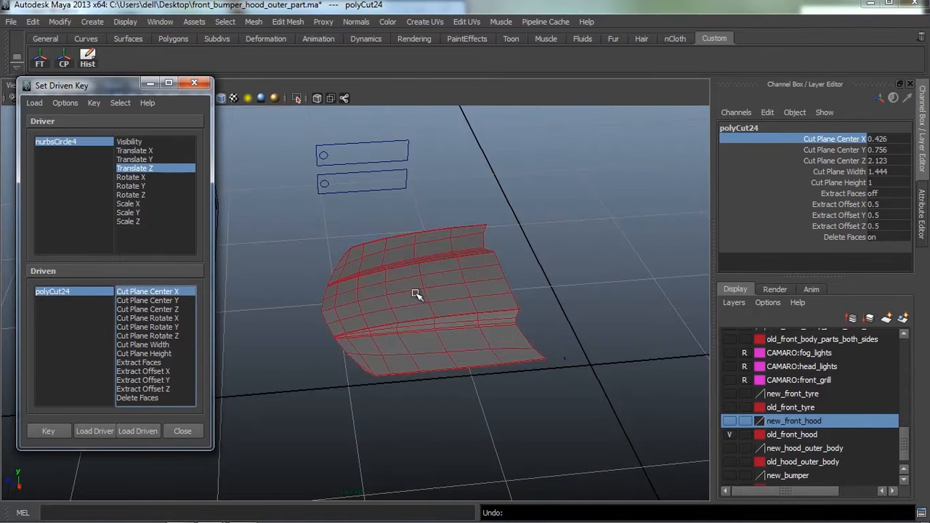
pyautogui.keyDown('alt'); pyautogui.moveTo(417, 290); pyautogui.dragTo(354, 279); pyautogui.keyUp('alt')
pyautogui.click(48, 431)
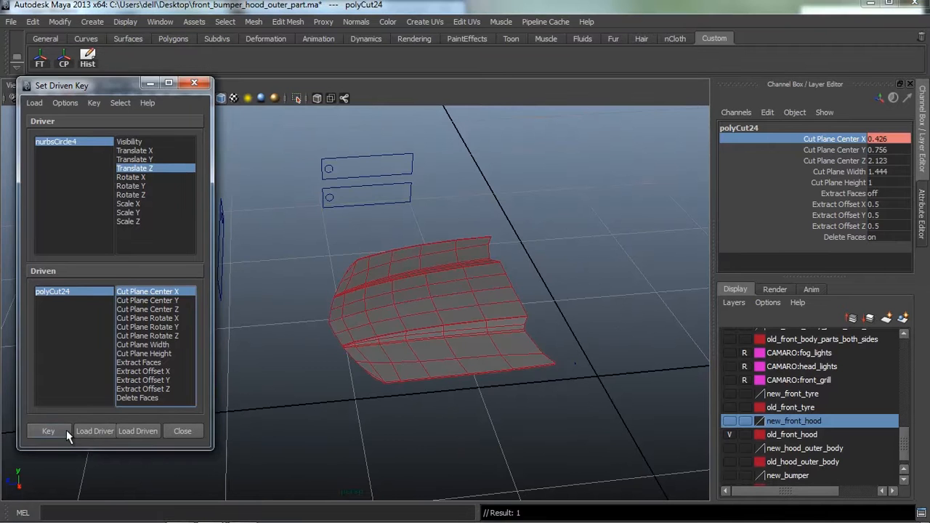
# Move nurbsCircle4 along its slider to a Translate Z of about -0.064
pyautogui.keyDown('alt'); pyautogui.moveTo(327, 358); pyautogui.dragTo(359, 297); pyautogui.keyUp('alt')
pyautogui.scroll(2, 358, 298)
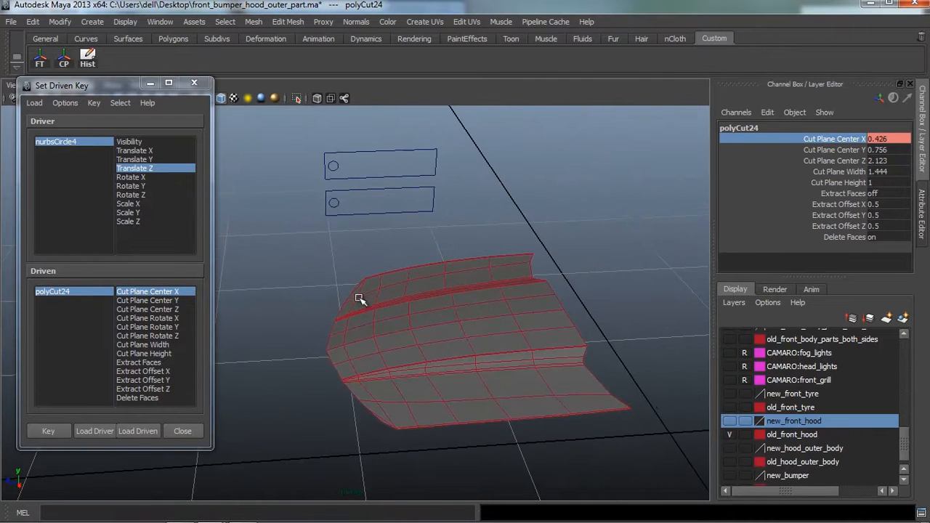
pyautogui.click(332, 166)
pyautogui.moveTo(294, 168); pyautogui.dragTo(301, 168)
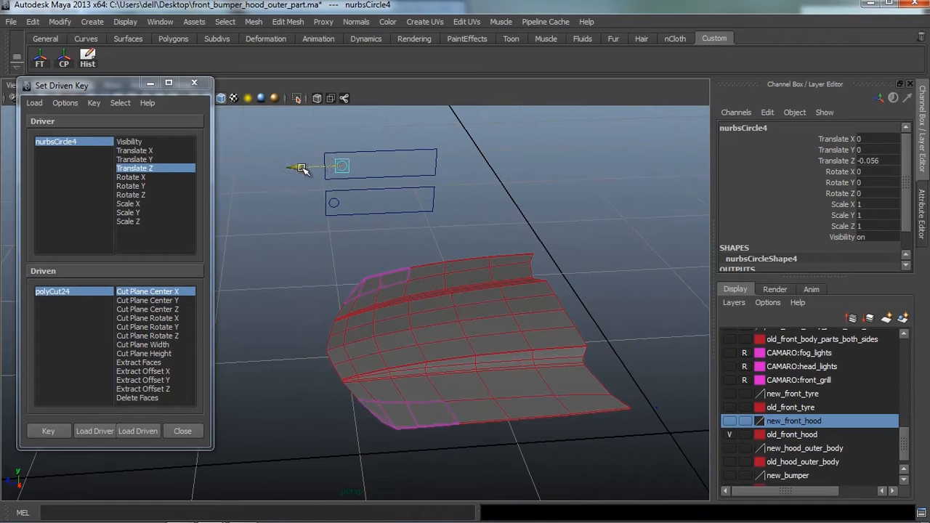
pyautogui.moveTo(303, 169); pyautogui.dragTo(307, 170)
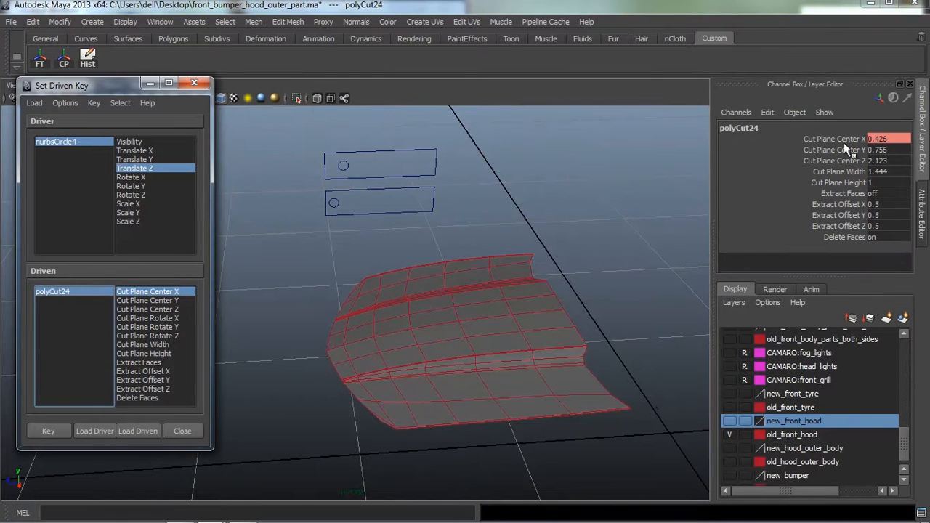
# Set polyCut24's Cut Plane Center X to about 14.126 so the corner piece is cut away, and key it
pyautogui.click(843, 141)
pyautogui.moveTo(425, 231); pyautogui.dragTo(517, 258, button='middle')
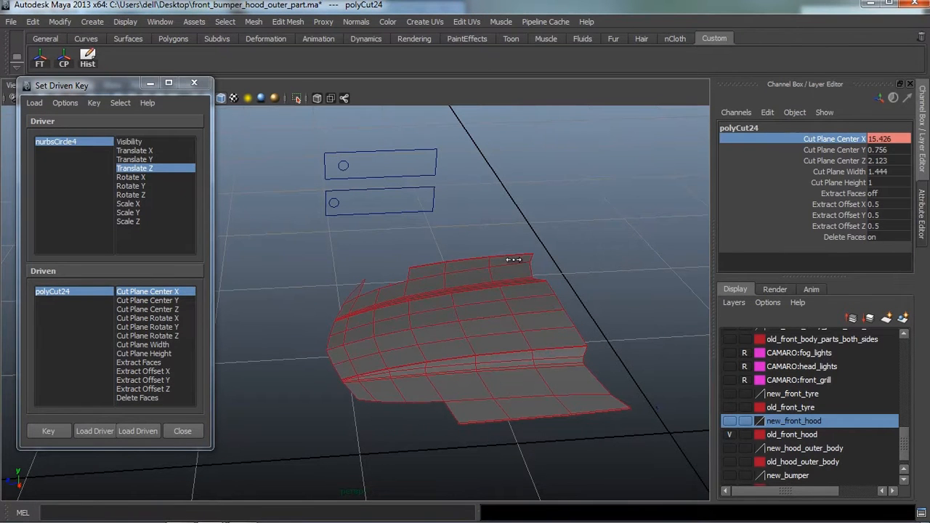
pyautogui.moveTo(507, 262)
pyautogui.keyDown('alt'); pyautogui.mouseDown()
pyautogui.moveTo(492, 252)
pyautogui.moveTo(490, 266)
pyautogui.mouseUp(); pyautogui.keyUp('alt')
pyautogui.click(42, 437)
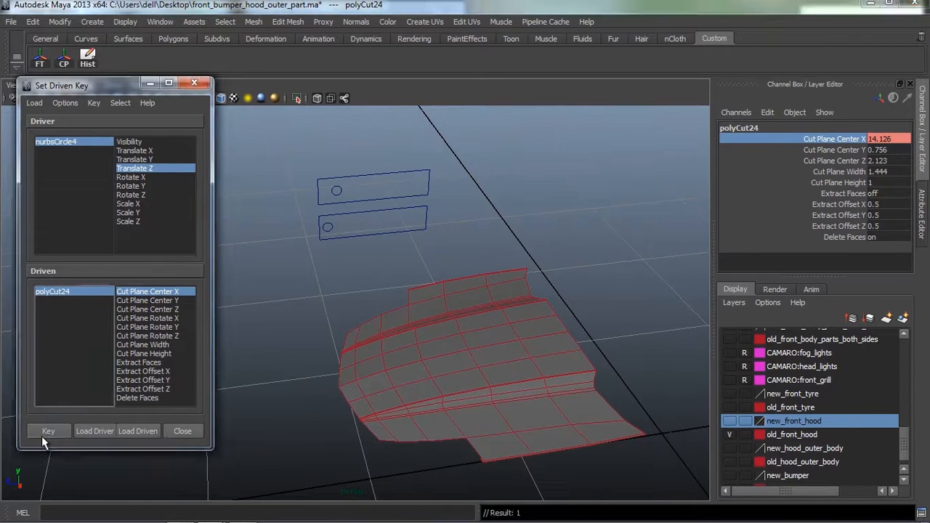
# Slide nurbsCircle4 back to Translate Z 0 to test the corner piece's driven cut
pyautogui.keyDown('alt'); pyautogui.moveTo(356, 320); pyautogui.dragTo(357, 305); pyautogui.keyUp('alt')
pyautogui.click(337, 176)
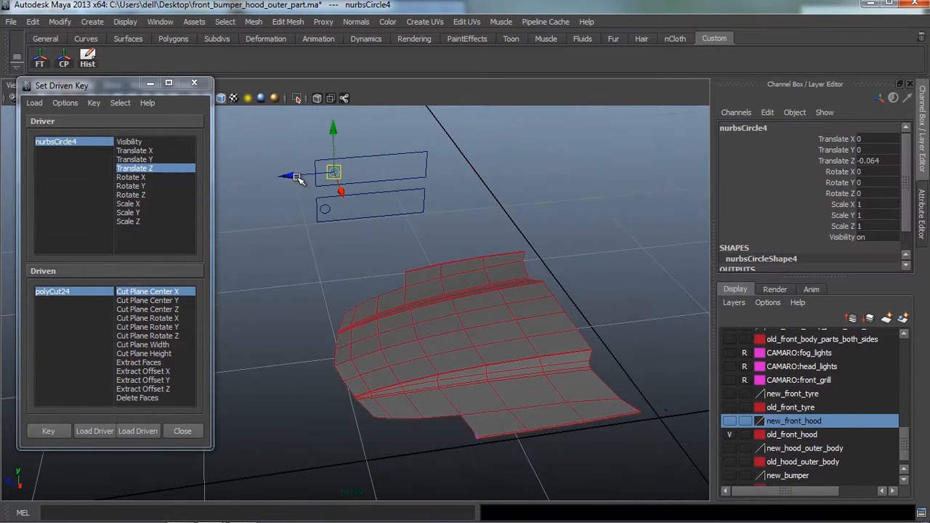
pyautogui.moveTo(289, 178); pyautogui.dragTo(269, 196)
pyautogui.keyDown('alt'); pyautogui.moveTo(355, 305); pyautogui.dragTo(374, 291); pyautogui.keyUp('alt')
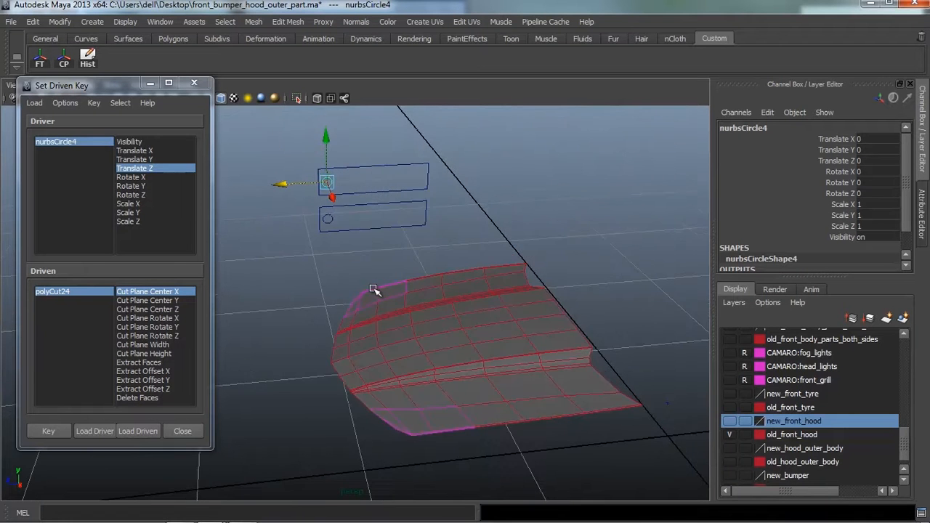
# Select the small outer hood piece directly behind the front corner, polySurface543, and load it as the driven object
pyautogui.keyDown('alt'); pyautogui.moveTo(373, 291); pyautogui.dragTo(421, 309, button='right'); pyautogui.keyUp('alt')
pyautogui.keyDown('alt'); pyautogui.moveTo(421, 309); pyautogui.dragTo(390, 309, button='middle'); pyautogui.keyUp('alt')
pyautogui.moveTo(389, 309)
pyautogui.keyDown('alt'); pyautogui.mouseDown()
pyautogui.moveTo(389, 318)
pyautogui.moveTo(388, 305)
pyautogui.moveTo(405, 319)
pyautogui.moveTo(395, 304)
pyautogui.mouseUp(); pyautogui.keyUp('alt')
pyautogui.click(403, 267)
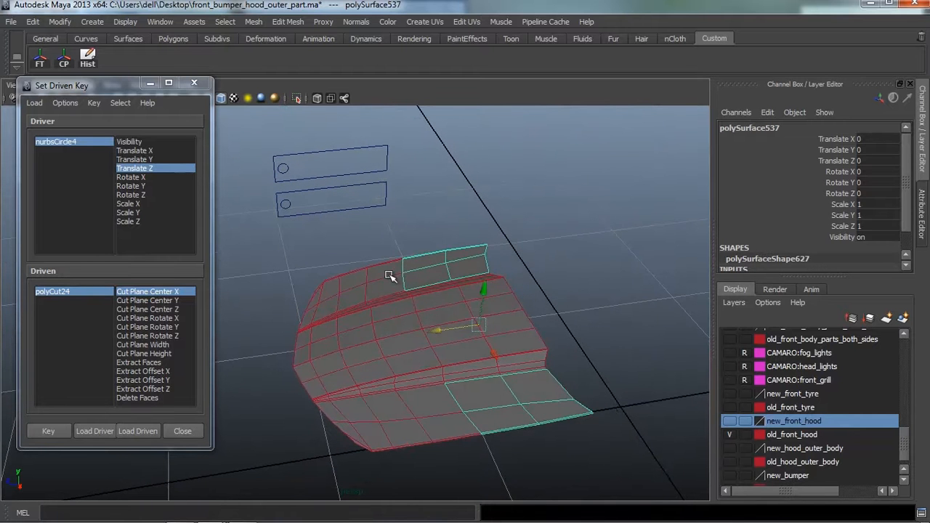
pyautogui.click(388, 273)
pyautogui.click(390, 268)
pyautogui.keyDown('alt'); pyautogui.moveTo(432, 405); pyautogui.dragTo(445, 409); pyautogui.keyUp('alt')
pyautogui.keyDown('alt'); pyautogui.moveTo(393, 362); pyautogui.dragTo(406, 297); pyautogui.keyUp('alt')
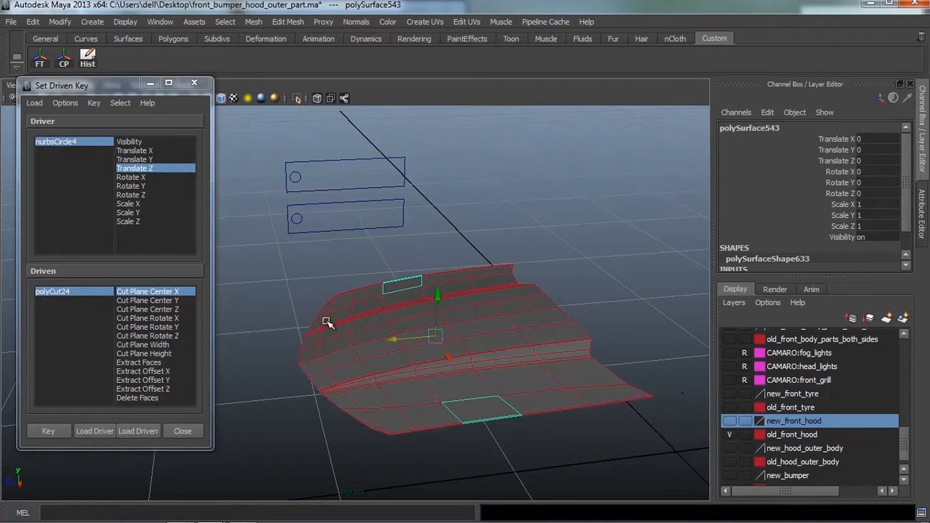
pyautogui.click(137, 431)
pyautogui.keyDown('alt'); pyautogui.moveTo(323, 372); pyautogui.dragTo(320, 332, button='middle'); pyautogui.keyUp('alt')
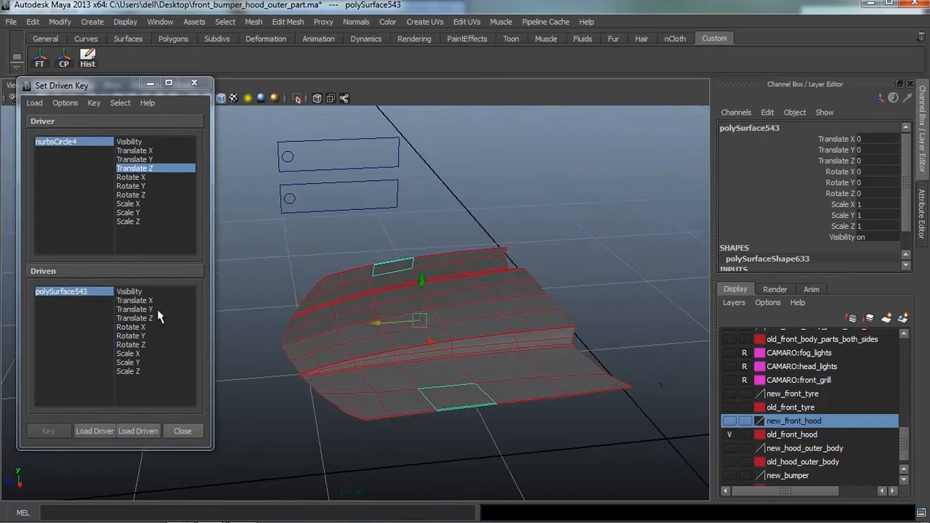
# Try raising polySurface543 about 0.032 in Y and shifting it about -0.058 in Z, and undo both moves
pyautogui.keyDown('alt'); pyautogui.moveTo(384, 342); pyautogui.dragTo(407, 347); pyautogui.keyUp('alt')
pyautogui.scroll(3, 421, 366)
pyautogui.scroll(-3, 421, 366)
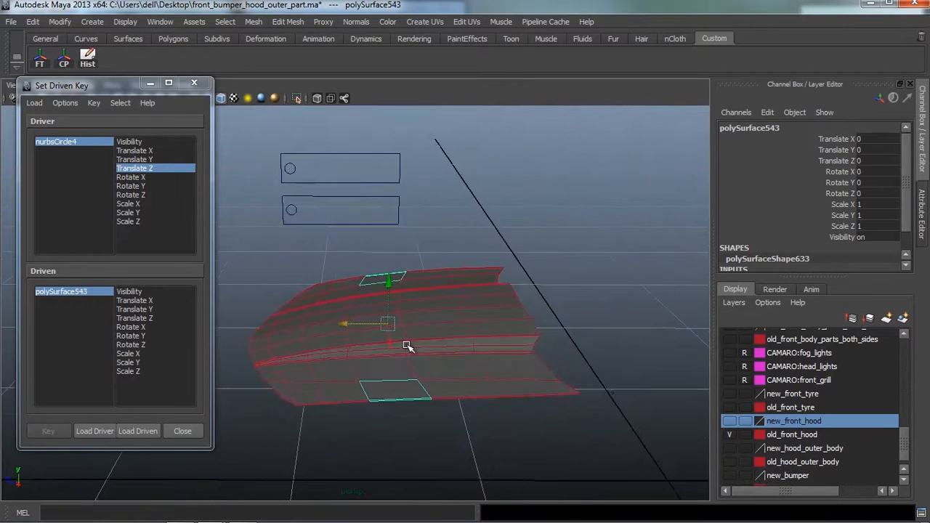
pyautogui.scroll(3, 407, 347)
pyautogui.moveTo(396, 290); pyautogui.dragTo(398, 282)
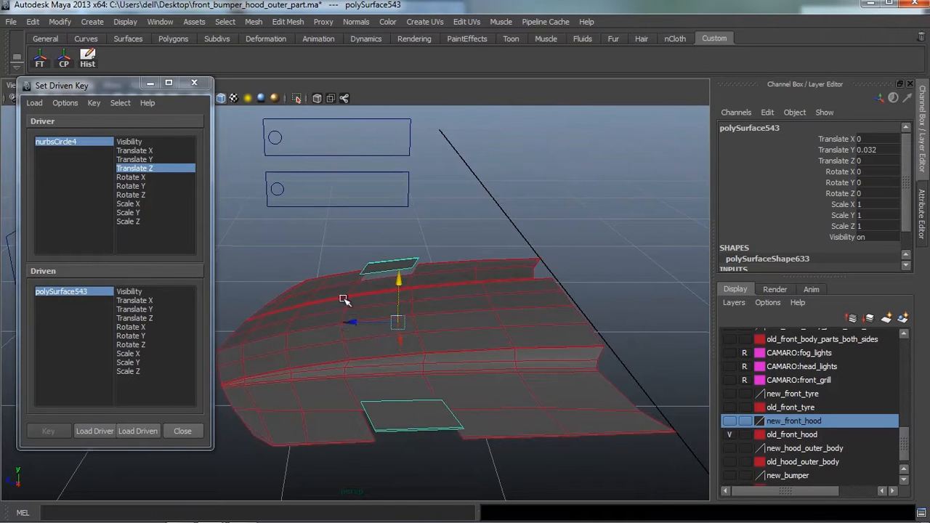
pyautogui.moveTo(342, 324); pyautogui.dragTo(368, 325)
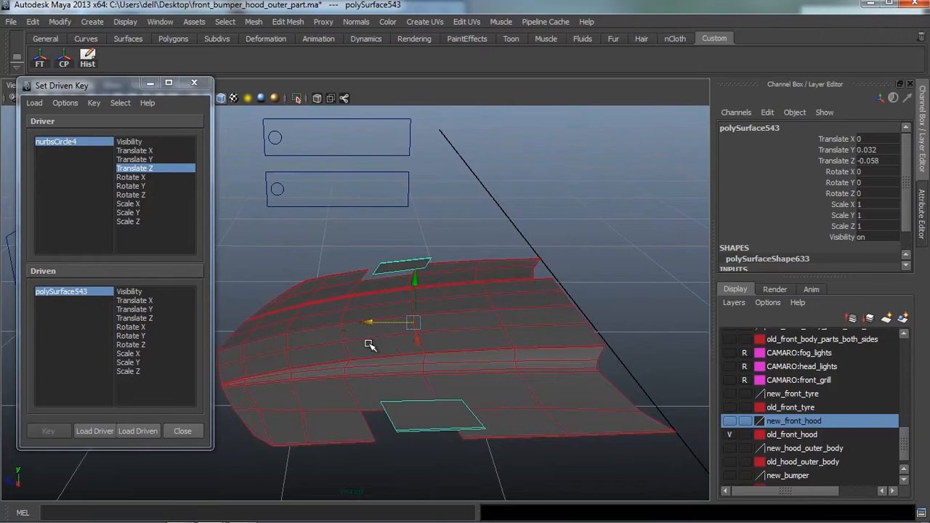
pyautogui.keyDown('alt'); pyautogui.moveTo(372, 368); pyautogui.dragTo(375, 372); pyautogui.keyUp('alt')
pyautogui.hotkey('ctrl', 'z')
pyautogui.hotkey('ctrl', 'z')
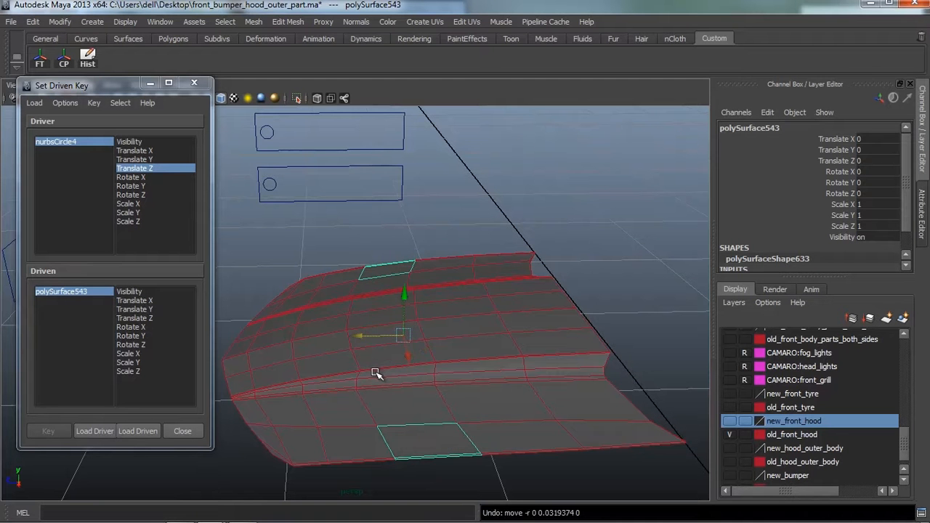
# Test lifting polySurface543 about 0.043 in Y and sliding it about -0.052 in Z, and revert the moves
pyautogui.keyDown('alt'); pyautogui.moveTo(379, 320); pyautogui.dragTo(392, 332); pyautogui.keyUp('alt')
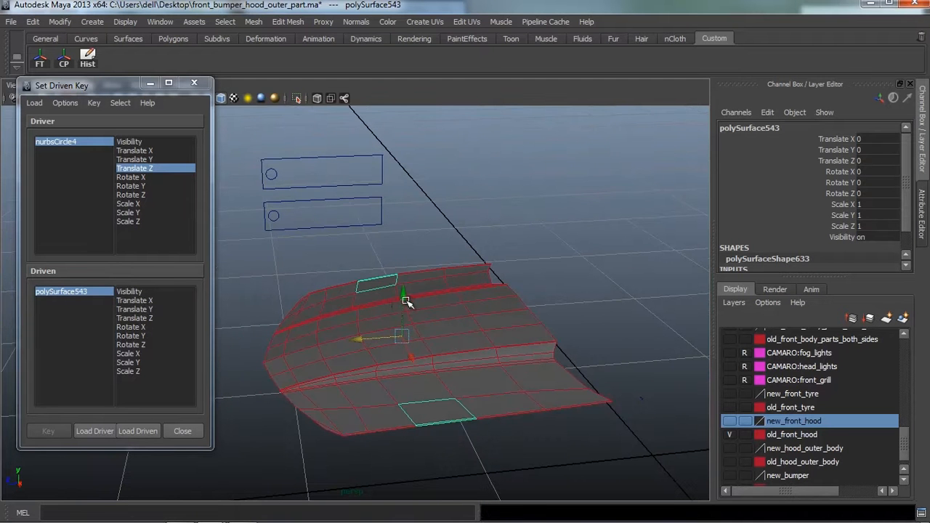
pyautogui.moveTo(407, 301); pyautogui.dragTo(405, 290)
pyautogui.keyDown('alt'); pyautogui.moveTo(398, 335); pyautogui.dragTo(387, 340); pyautogui.keyUp('alt')
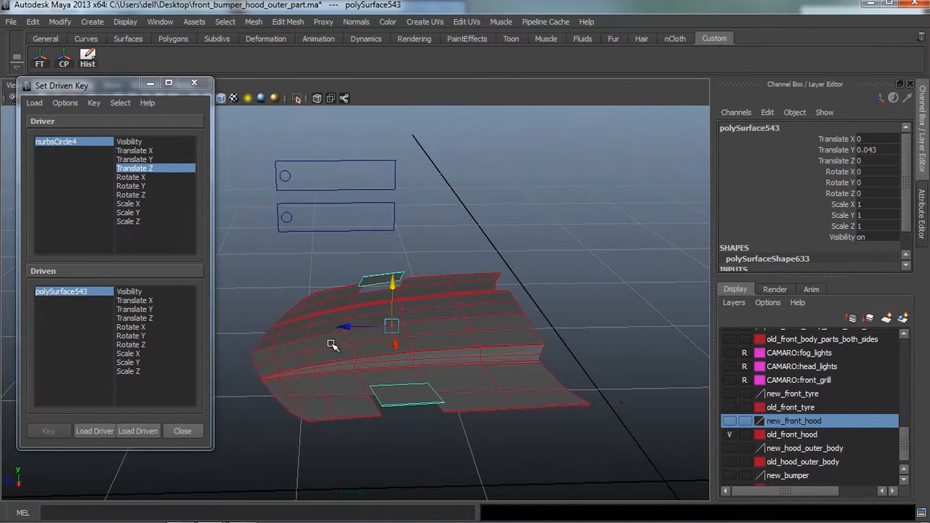
pyautogui.click(369, 329)
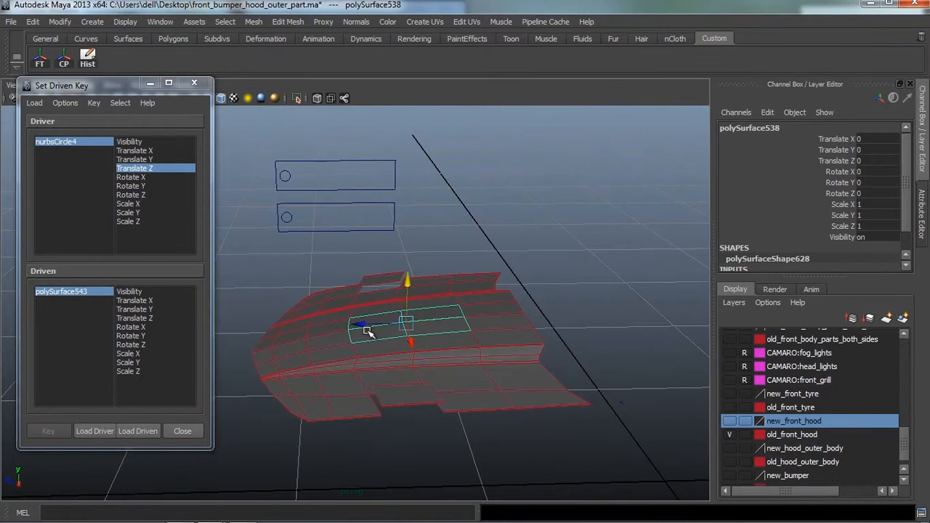
pyautogui.hotkey('ctrl', 'z')
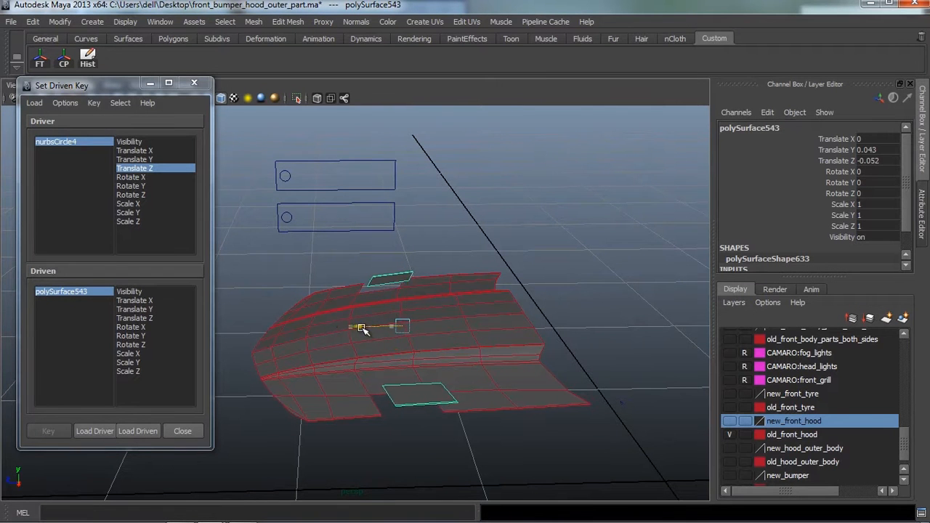
pyautogui.hotkey('ctrl', 'z')
pyautogui.hotkey('ctrl', 'z')
pyautogui.keyDown('alt'); pyautogui.moveTo(389, 310); pyautogui.dragTo(381, 334); pyautogui.keyUp('alt')
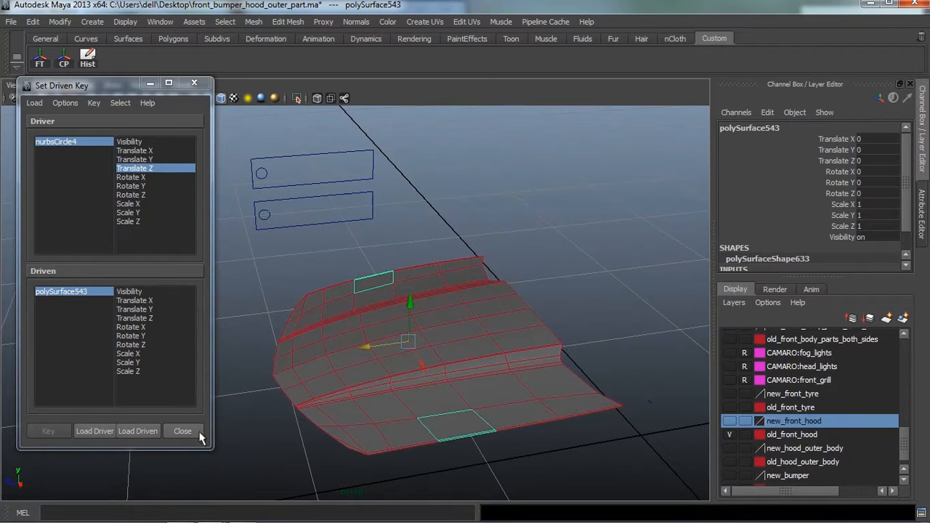
# Load polySurface543 as the driven object and key its Translate Y and Translate Z against nurbsCircle4's Translate Z
pyautogui.click(146, 434)
pyautogui.click(143, 311)
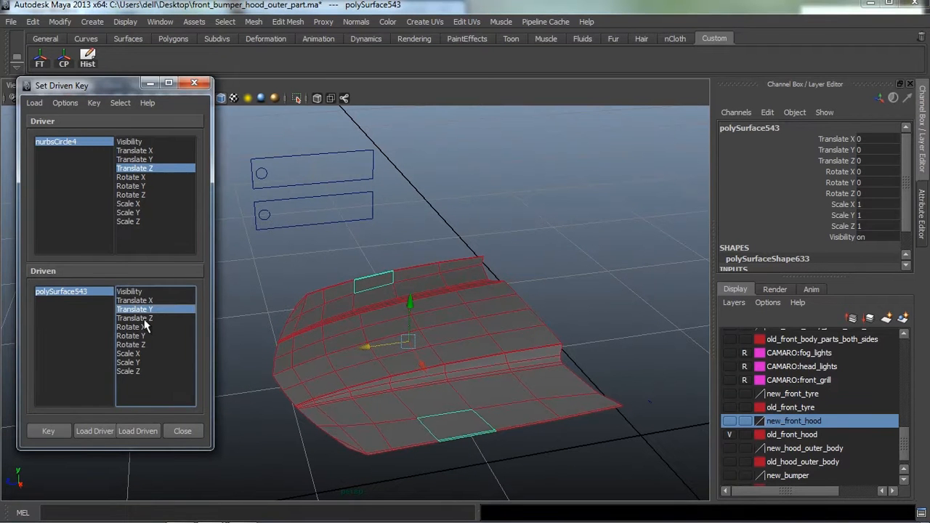
pyautogui.keyDown('ctrl'); pyautogui.click(163, 318); pyautogui.keyUp('ctrl')
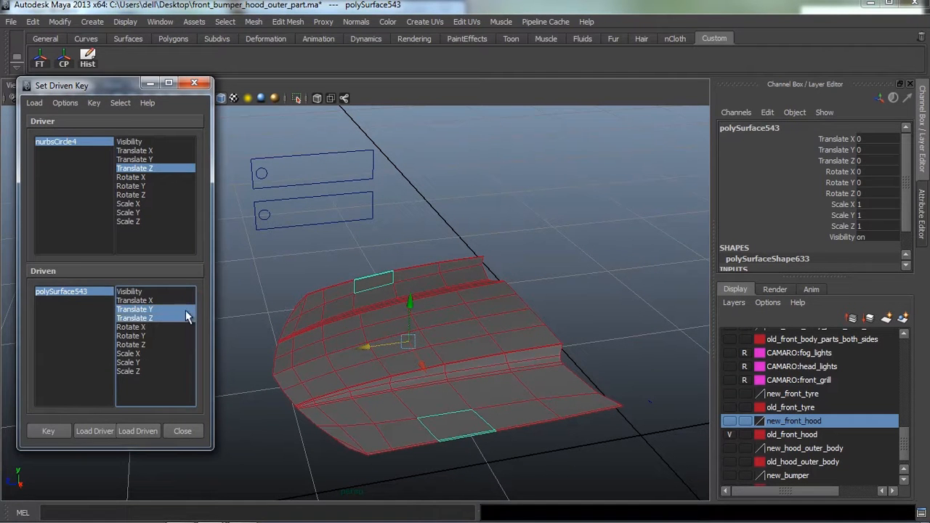
pyautogui.click(56, 432)
# Slide nurbsCircle4 along its slider to Translate Z -0.032
pyautogui.keyDown('alt'); pyautogui.moveTo(433, 326); pyautogui.dragTo(408, 309); pyautogui.keyUp('alt')
pyautogui.click(271, 175)
pyautogui.moveTo(234, 176); pyautogui.dragTo(241, 185)
pyautogui.keyDown('alt'); pyautogui.moveTo(327, 290); pyautogui.dragTo(342, 304); pyautogui.keyUp('alt')
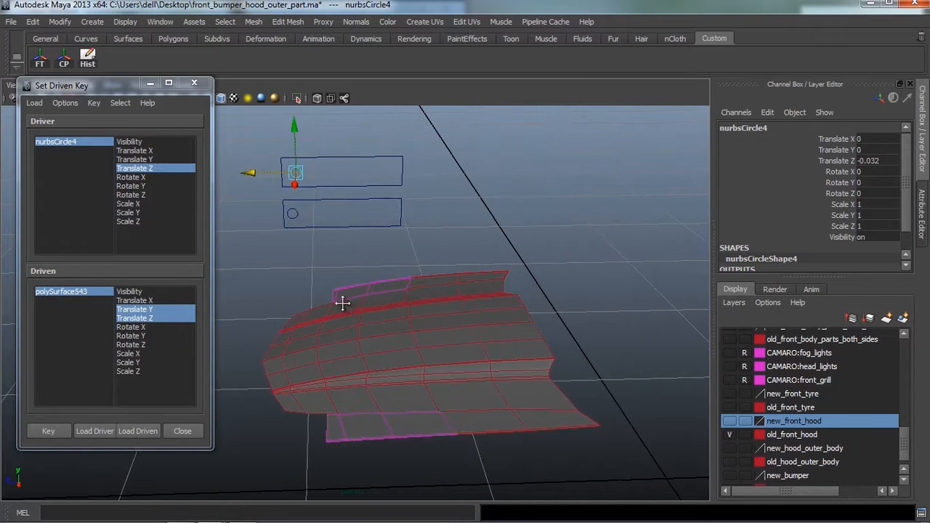
pyautogui.scroll(4, 343, 303)
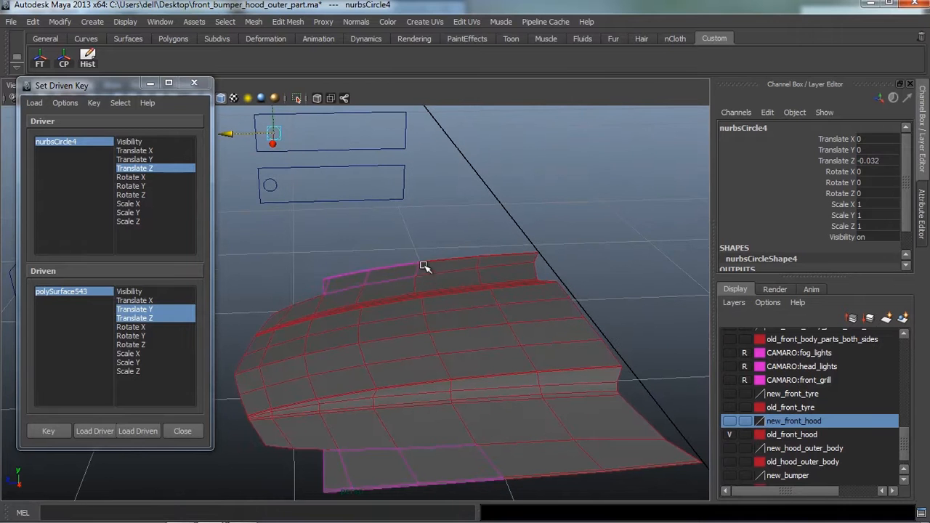
# Try lifting polySurface543 in Y and sliding it about -0.086 in Z, without keying the move
pyautogui.click(401, 269)
pyautogui.scroll(-4, 401, 298)
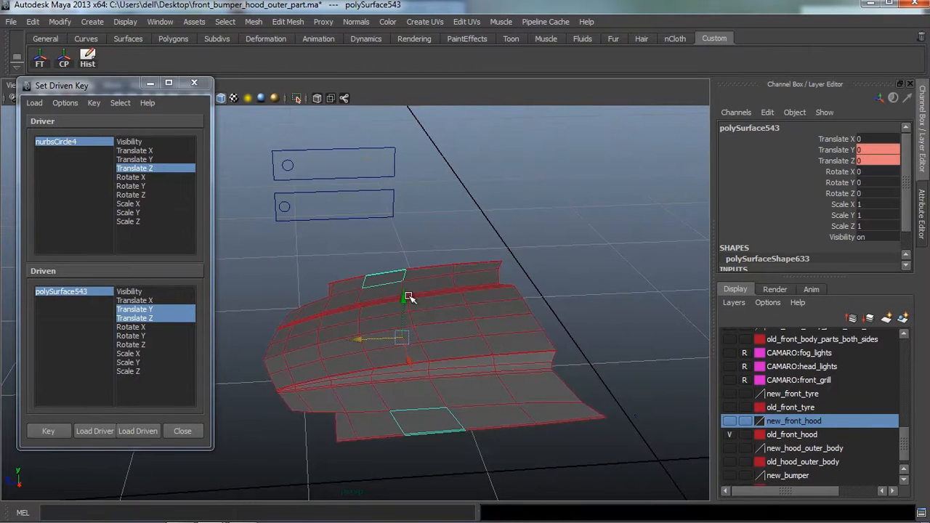
pyautogui.moveTo(405, 301); pyautogui.dragTo(410, 278)
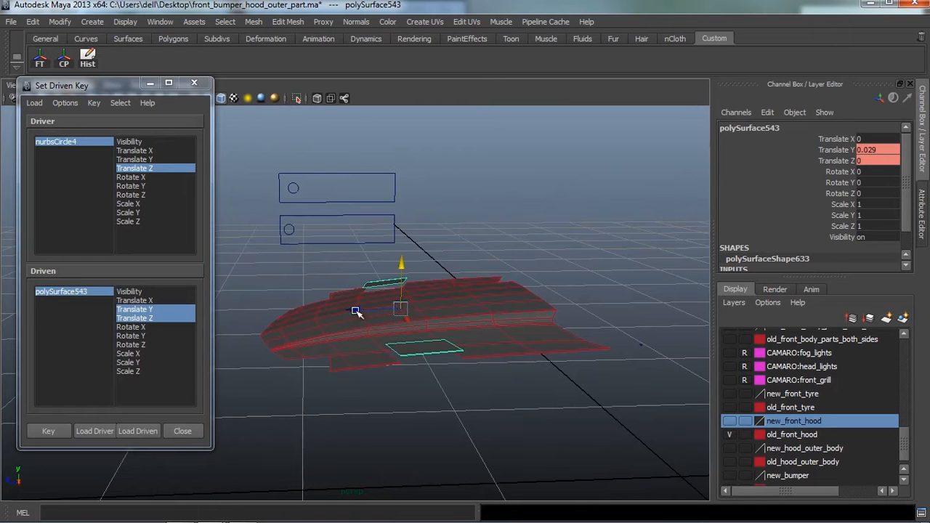
pyautogui.moveTo(356, 311); pyautogui.dragTo(379, 306)
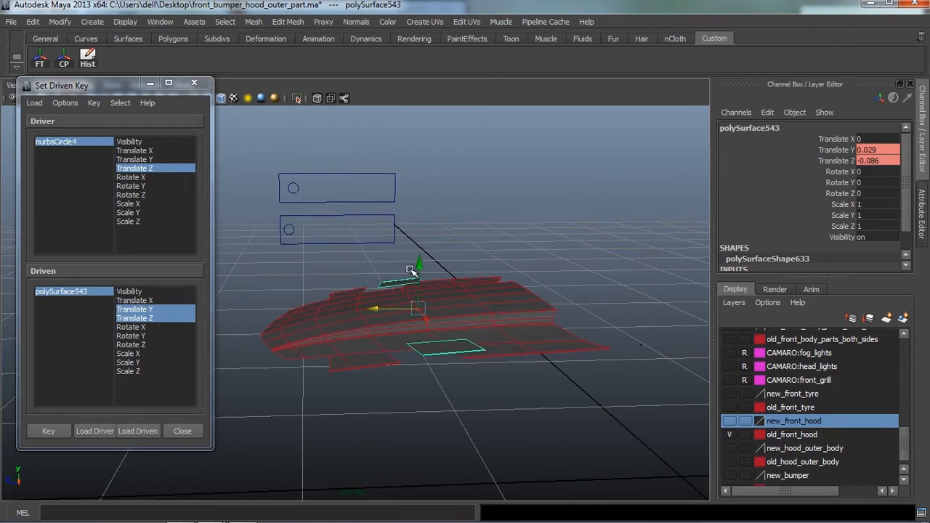
pyautogui.moveTo(420, 270); pyautogui.dragTo(420, 266)
# Move nurbsCircle4 further along the upper slider to Translate Z -0.044
pyautogui.keyDown('alt'); pyautogui.moveTo(404, 324); pyautogui.dragTo(377, 311); pyautogui.keyUp('alt')
pyautogui.scroll(2, 382, 356)
pyautogui.click(253, 161)
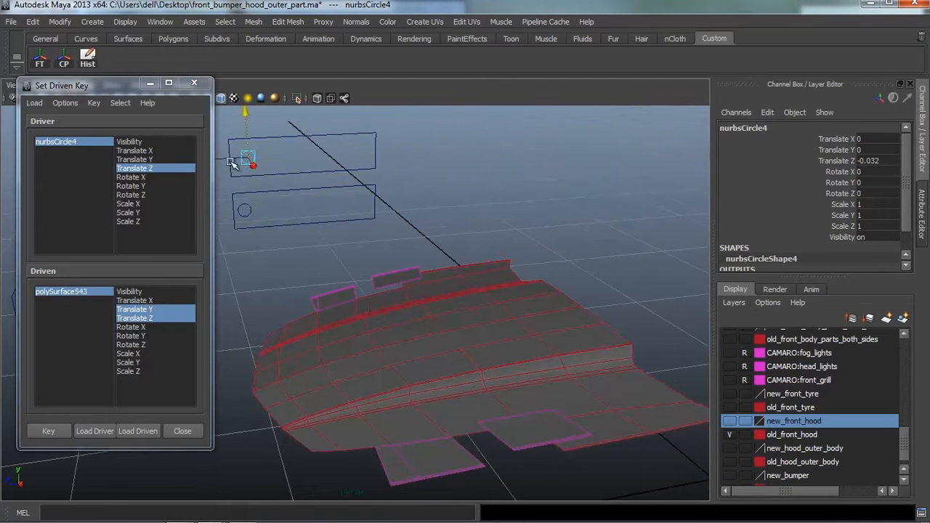
pyautogui.moveTo(221, 159); pyautogui.dragTo(223, 160)
pyautogui.keyDown('alt'); pyautogui.moveTo(312, 233); pyautogui.dragTo(355, 297); pyautogui.keyUp('alt')
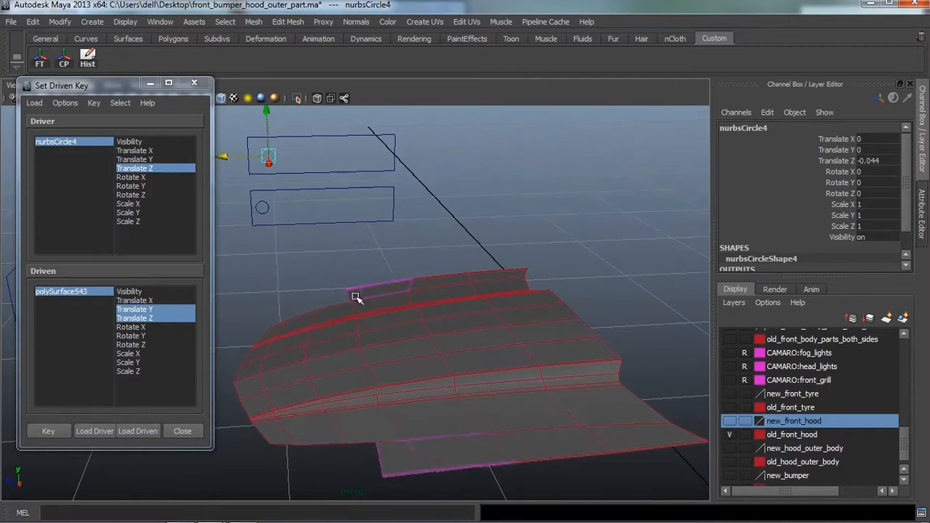
# Raise polySurface543 to about 0.052 in Translate Y, shift it to about -0.045 in Translate Z, and key both channels
pyautogui.click(378, 292)
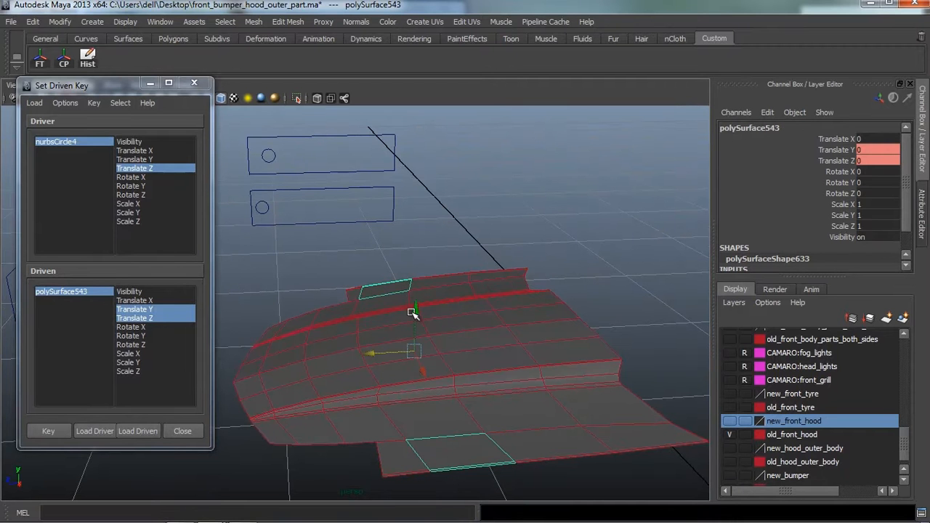
pyautogui.moveTo(412, 312); pyautogui.dragTo(415, 269)
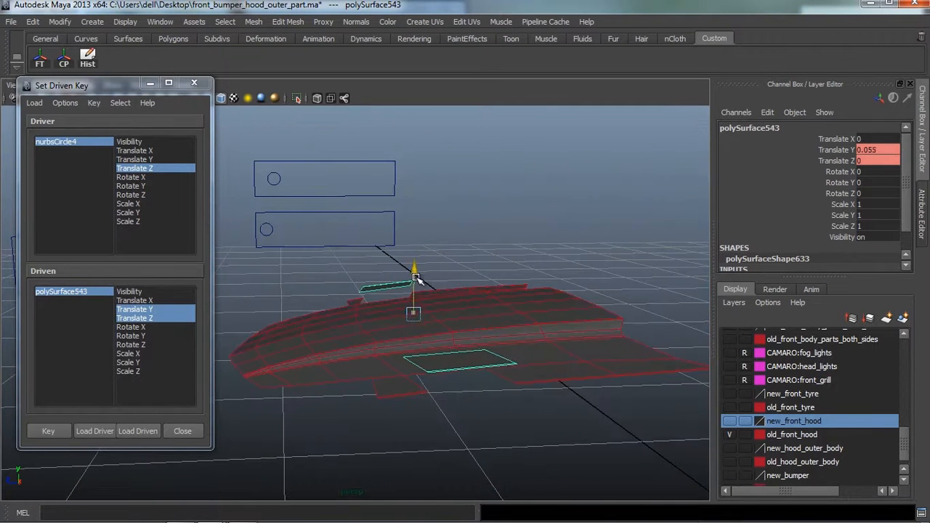
pyautogui.moveTo(374, 318); pyautogui.dragTo(380, 347)
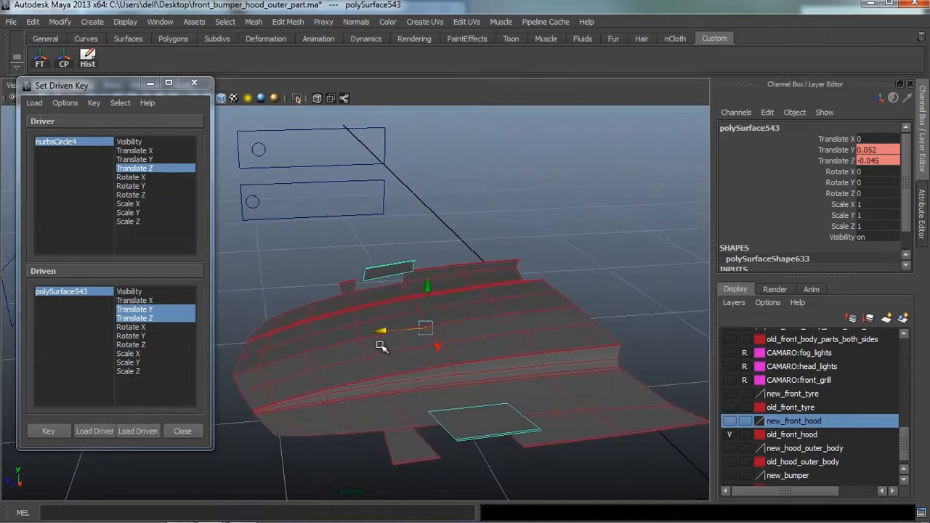
pyautogui.click(57, 435)
pyautogui.moveTo(436, 326)
pyautogui.keyDown('alt'); pyautogui.mouseDown()
pyautogui.moveTo(434, 336)
pyautogui.moveTo(420, 334)
pyautogui.moveTo(436, 333)
pyautogui.moveTo(427, 316)
pyautogui.moveTo(427, 327)
pyautogui.mouseUp(); pyautogui.keyUp('alt')
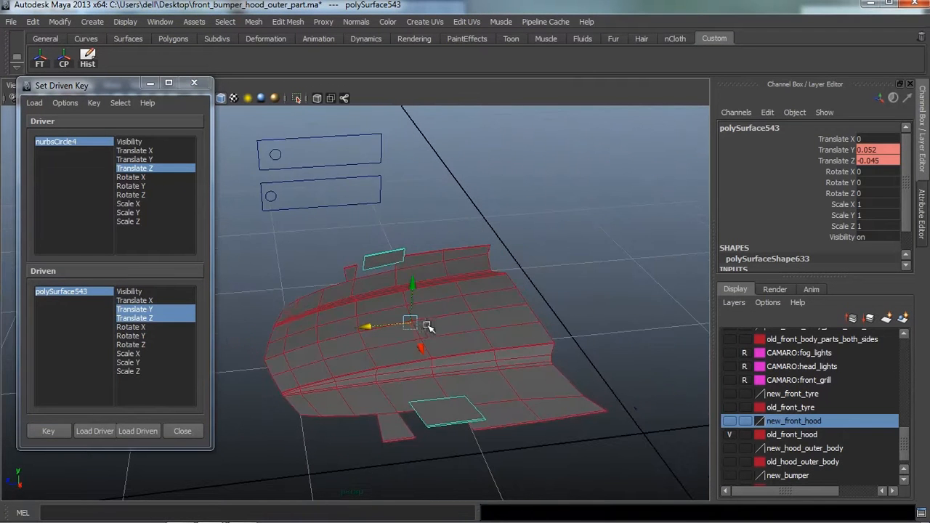
# Slide nurbsCircle4 back to Translate Z 0 to test the driven movement of polySurface543
pyautogui.click(280, 151)
pyautogui.moveTo(247, 159); pyautogui.dragTo(211, 170)
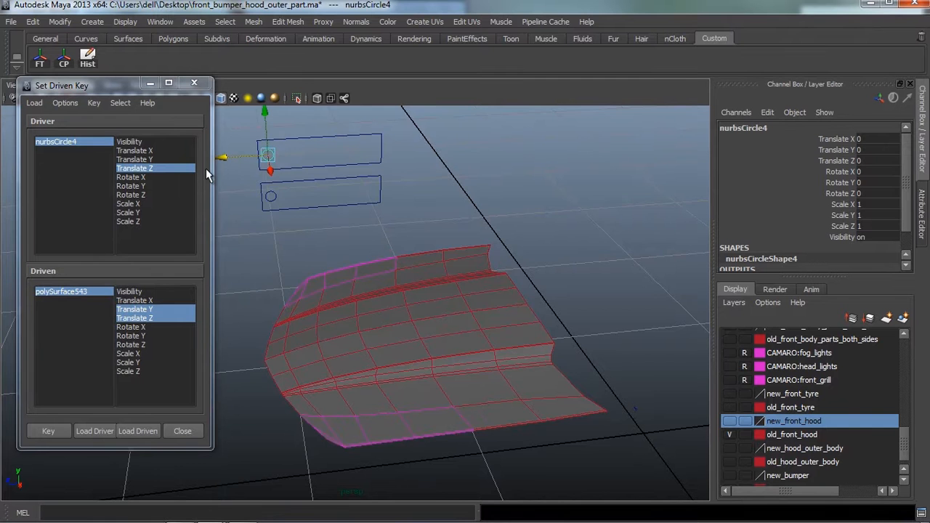
pyautogui.scroll(3, 360, 306)
pyautogui.scroll(-5, 367, 299)
pyautogui.keyDown('alt'); pyautogui.moveTo(369, 298); pyautogui.dragTo(373, 328); pyautogui.keyUp('alt')
# Cut polySurface543 crosswise just in front of its front edge with the Cut Faces Tool, and return to the Move tool
pyautogui.click(375, 269)
pyautogui.keyDown('alt'); pyautogui.moveTo(411, 299); pyautogui.dragTo(431, 336); pyautogui.keyUp('alt')
pyautogui.click(287, 23)
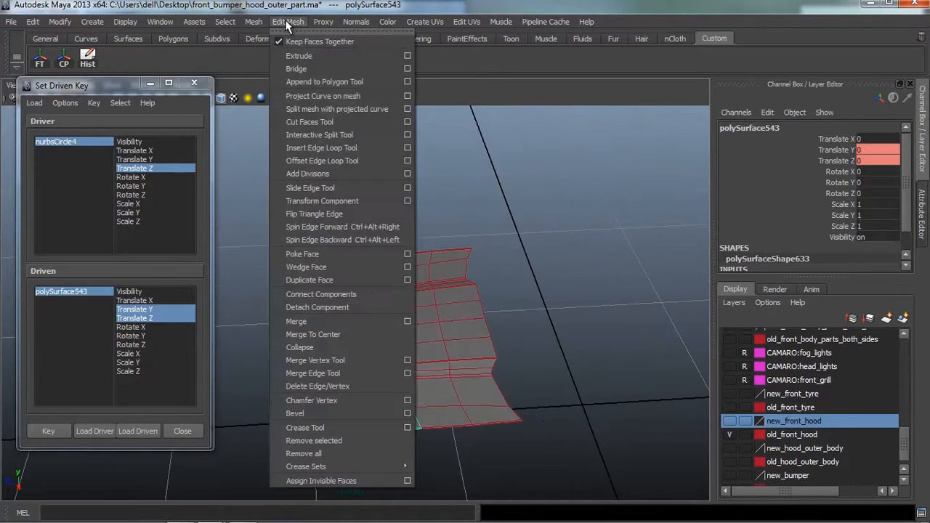
pyautogui.click(308, 122)
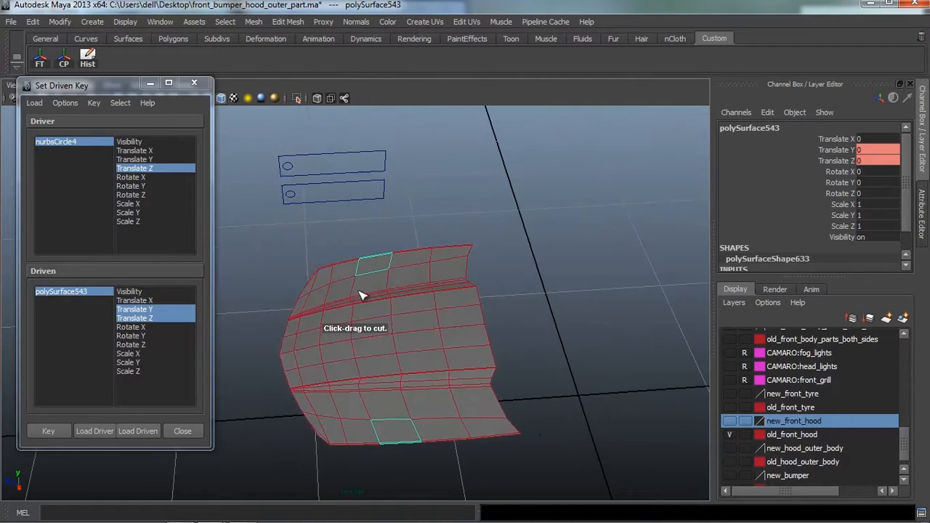
pyautogui.moveTo(352, 282); pyautogui.dragTo(356, 320)
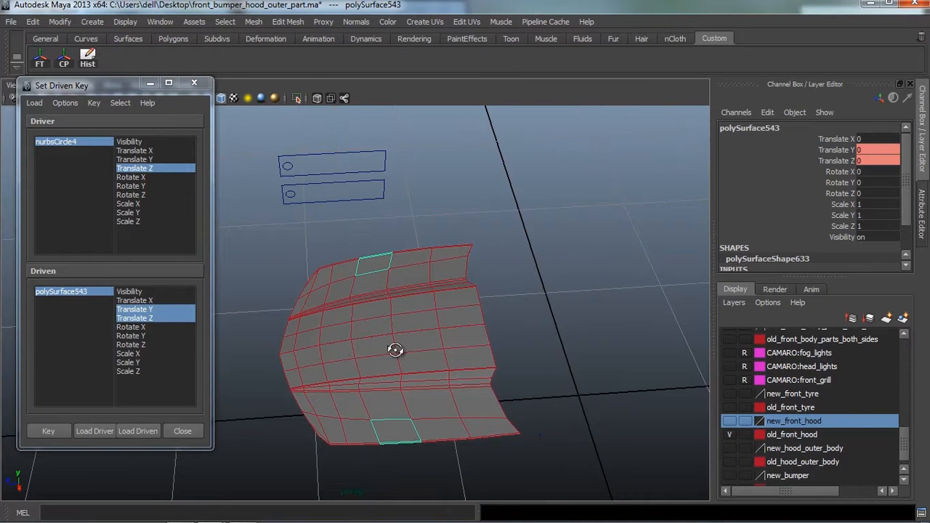
pyautogui.keyDown('alt'); pyautogui.moveTo(395, 350); pyautogui.dragTo(397, 354); pyautogui.keyUp('alt')
pyautogui.press('w')
pyautogui.keyDown('alt'); pyautogui.moveTo(387, 350); pyautogui.dragTo(384, 327, button='middle'); pyautogui.keyUp('alt')
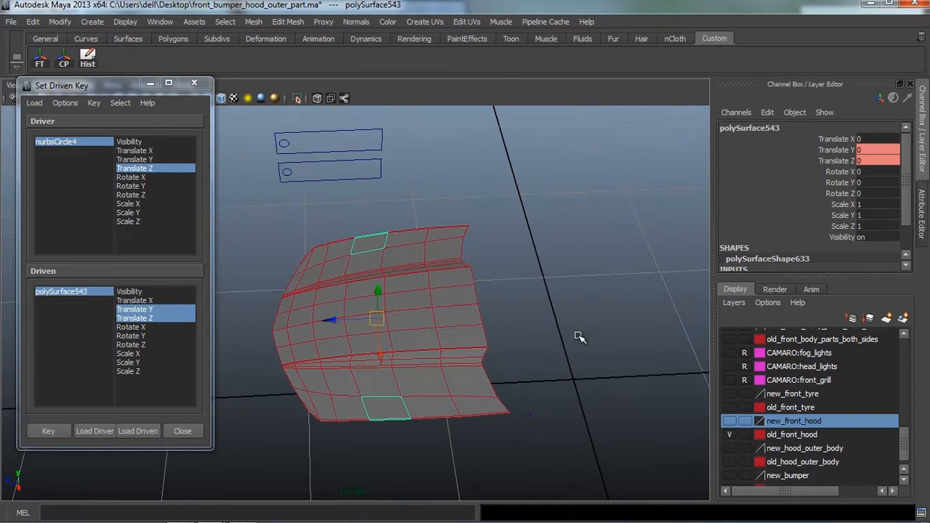
# Turn on Delete Faces for polySurface543's polyCut25 node
pyautogui.hotkey('ctrl', 'a')
pyautogui.click(744, 261)
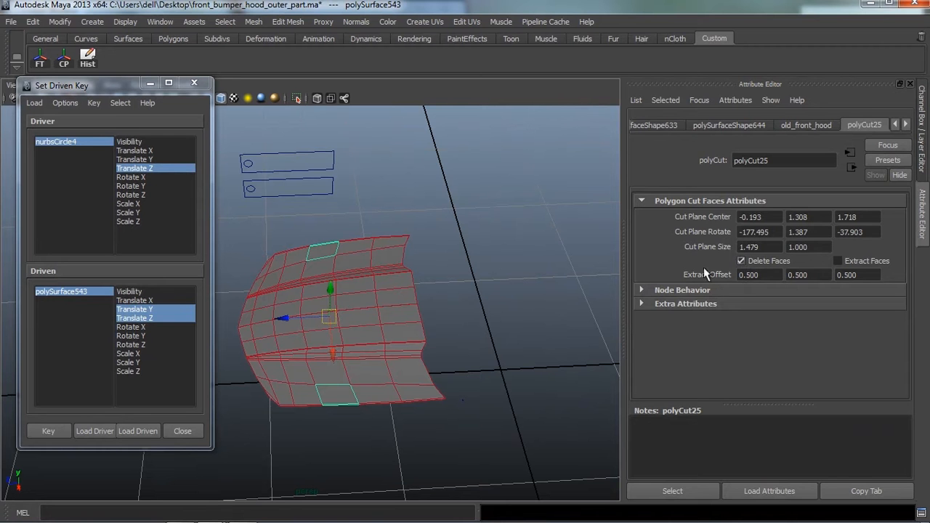
pyautogui.keyDown('alt'); pyautogui.moveTo(470, 278); pyautogui.dragTo(488, 294); pyautogui.keyUp('alt')
pyautogui.scroll(3, 471, 276)
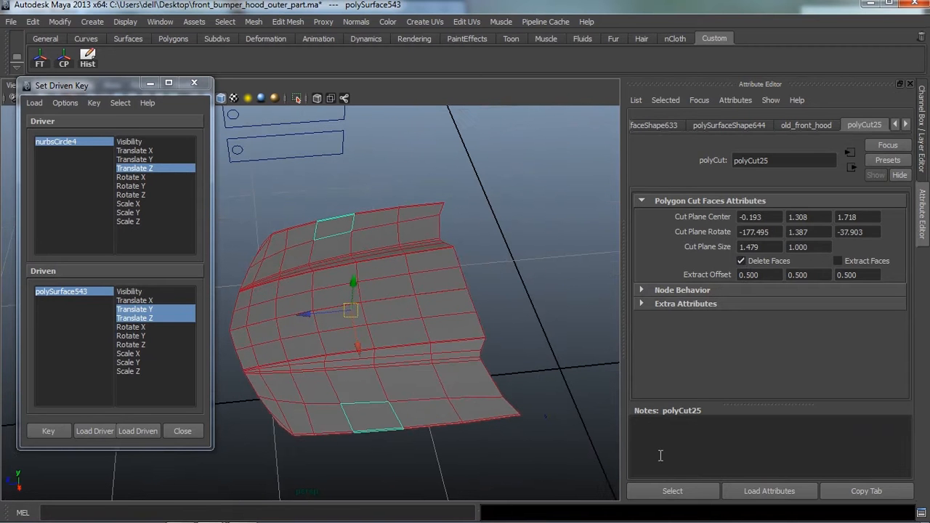
# Select the polyCut25 node and load it as the driven object
pyautogui.click(673, 492)
pyautogui.keyDown('alt'); pyautogui.moveTo(378, 380); pyautogui.dragTo(298, 335); pyautogui.keyUp('alt')
pyautogui.click(132, 430)
pyautogui.moveTo(414, 318)
pyautogui.keyDown('alt'); pyautogui.mouseDown()
pyautogui.moveTo(415, 328)
pyautogui.moveTo(409, 307)
pyautogui.mouseUp(); pyautogui.keyUp('alt')
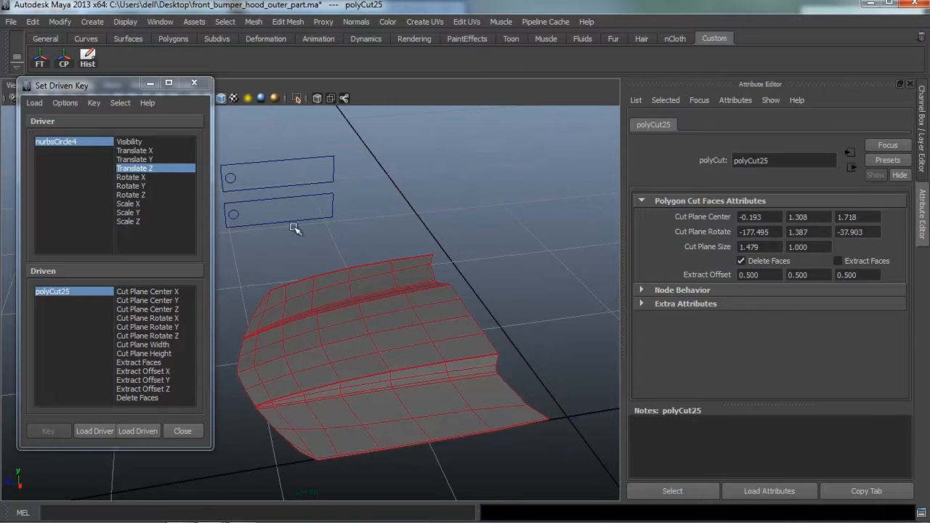
pyautogui.hotkey('ctrl', 'a')
pyautogui.keyDown('alt'); pyautogui.moveTo(540, 278); pyautogui.dragTo(517, 269); pyautogui.keyUp('alt')
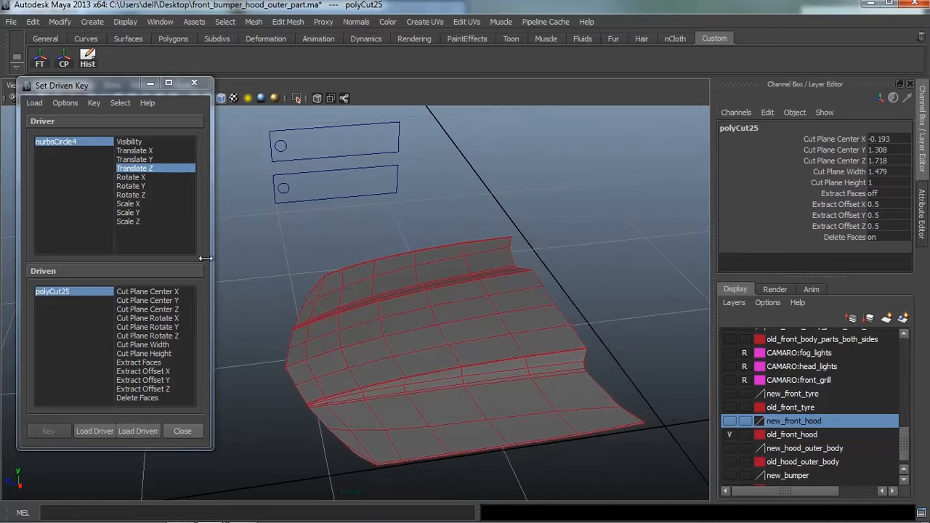
# Set polyCut25's Cut Plane Center X to about -14.493 and choose it as the driven attribute
pyautogui.click(82, 298)
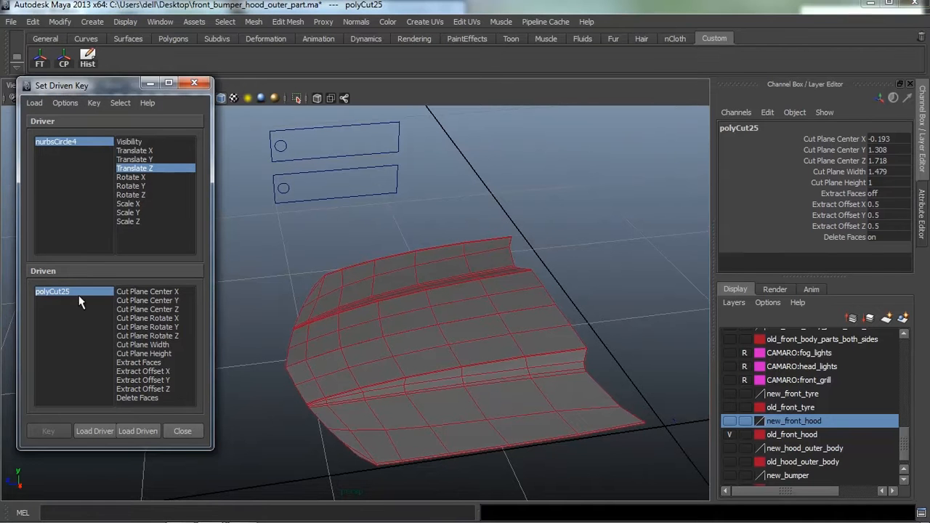
pyautogui.click(830, 139)
pyautogui.moveTo(535, 206); pyautogui.dragTo(563, 281, button='middle')
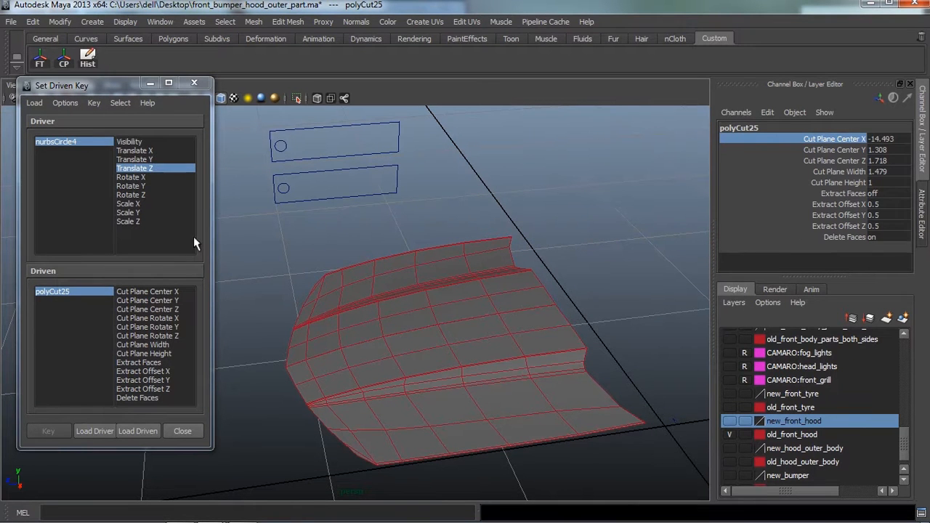
pyautogui.click(152, 290)
# Slide nurbsCircle4 to Translate Z -0.043 and key polyCut25's Cut Plane Center X there
pyautogui.click(287, 147)
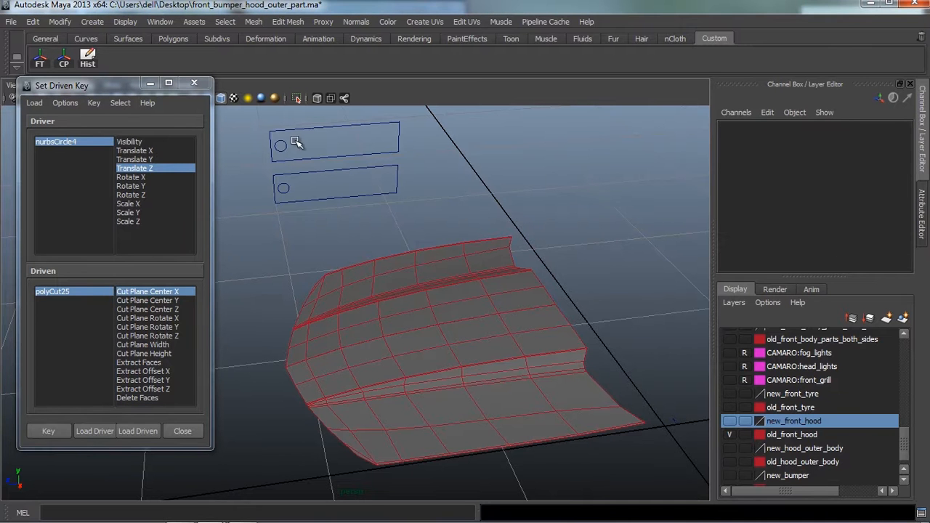
pyautogui.click(287, 147)
pyautogui.moveTo(239, 152); pyautogui.dragTo(249, 157)
pyautogui.scroll(3, 284, 189)
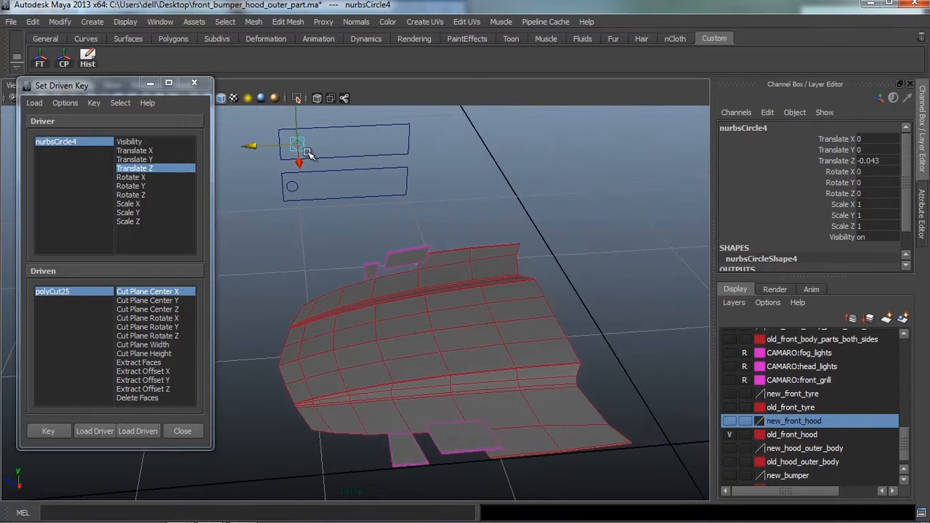
pyautogui.keyDown('alt'); pyautogui.moveTo(377, 246); pyautogui.dragTo(356, 241); pyautogui.keyUp('alt')
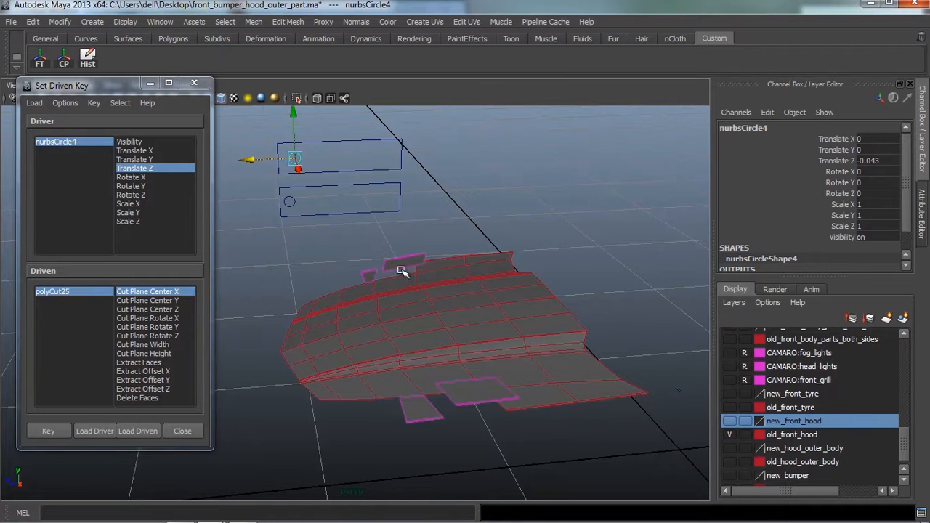
pyautogui.keyDown('alt'); pyautogui.moveTo(402, 271); pyautogui.dragTo(398, 274); pyautogui.keyUp('alt')
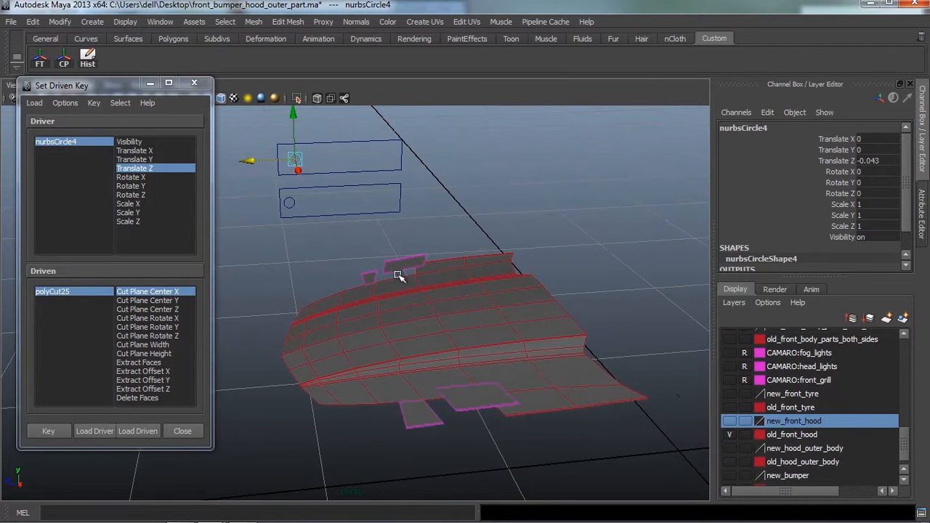
pyautogui.click(59, 431)
pyautogui.keyDown('alt'); pyautogui.moveTo(327, 335); pyautogui.dragTo(320, 343); pyautogui.keyUp('alt')
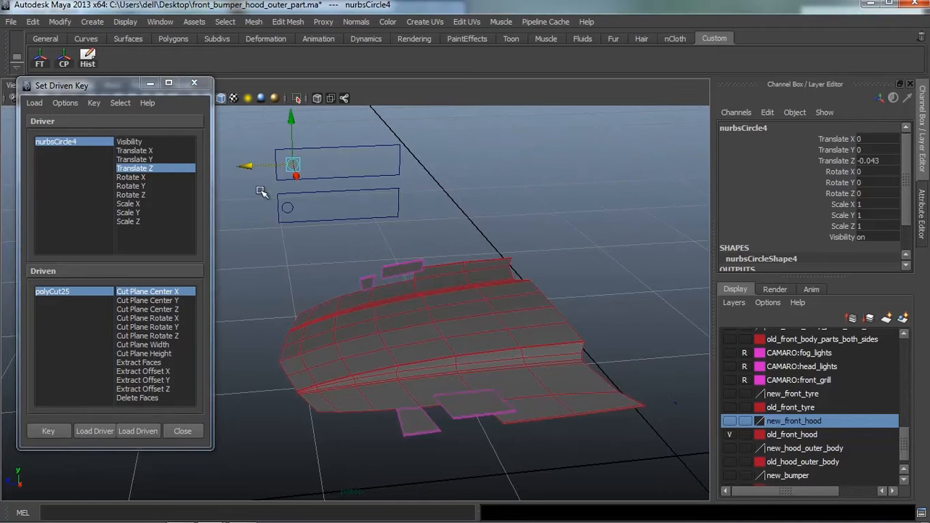
# Slide nurbsCircle4 to Translate Z -0.096 and key polyCut25's Cut Plane Center X at about 42.407
pyautogui.moveTo(247, 166); pyautogui.dragTo(264, 169)
pyautogui.keyDown('alt'); pyautogui.moveTo(296, 229); pyautogui.dragTo(294, 225); pyautogui.keyUp('alt')
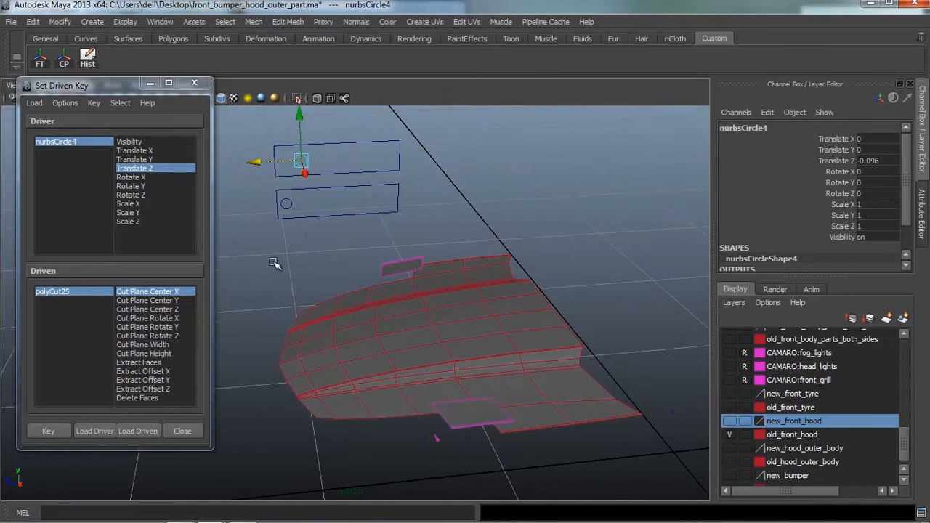
pyautogui.click(96, 290)
pyautogui.click(131, 293)
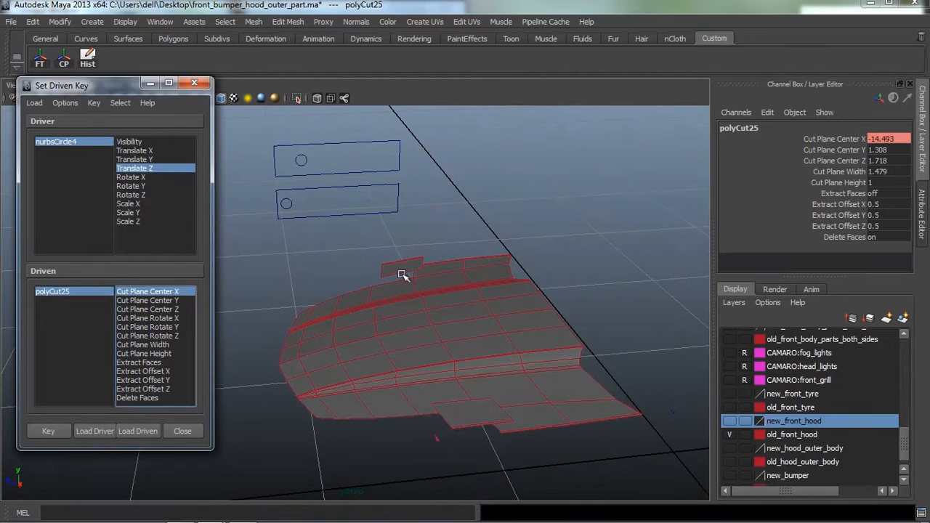
pyautogui.click(835, 138)
pyautogui.moveTo(518, 242); pyautogui.dragTo(905, 241, button='middle')
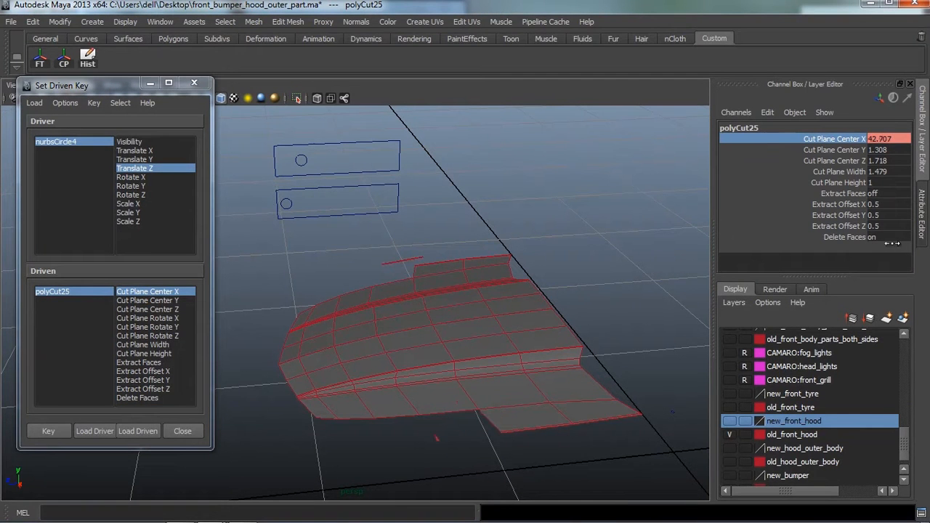
pyautogui.keyDown('alt'); pyautogui.moveTo(630, 258); pyautogui.dragTo(578, 260); pyautogui.keyUp('alt')
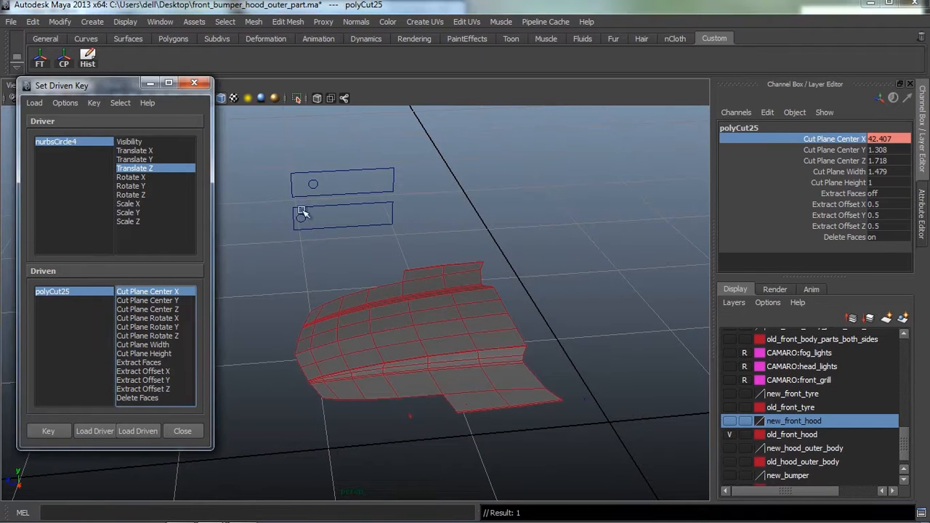
# Return nurbsCircle4 to Translate Z 0 to test the driven cut on polySurface543
pyautogui.click(285, 184)
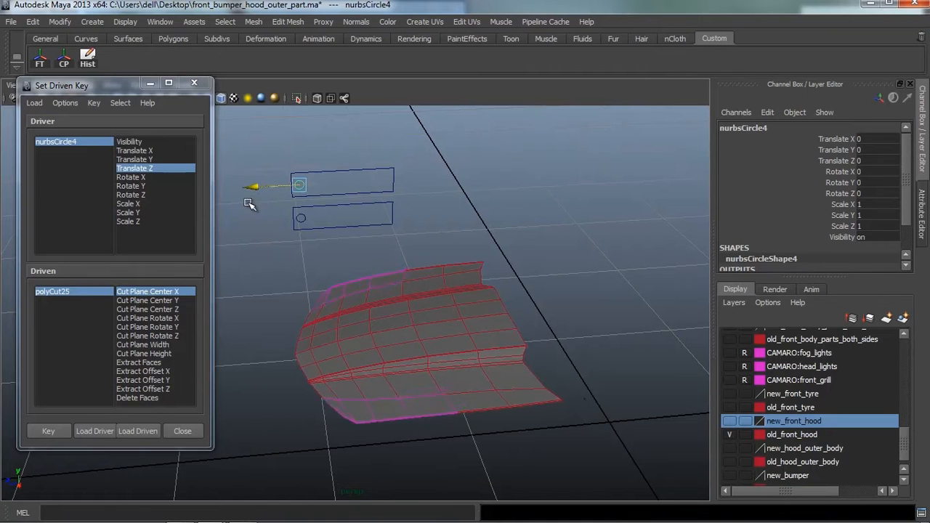
pyautogui.moveTo(248, 204); pyautogui.dragTo(183, 225)
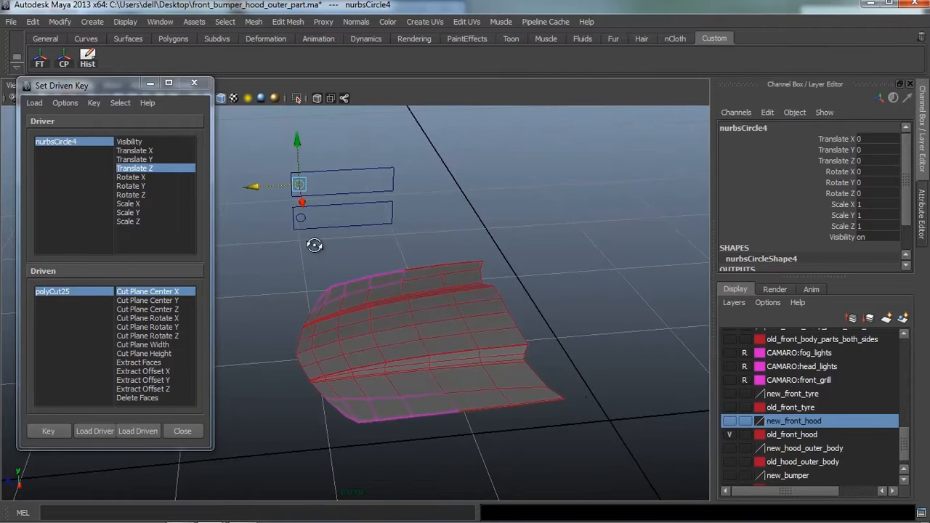
# Examine the hood's rear outer piece polySurface537 and the adjacent polySurface543 from several angles
pyautogui.keyDown('alt'); pyautogui.moveTo(344, 251); pyautogui.dragTo(347, 251); pyautogui.keyUp('alt')
pyautogui.scroll(2, 346, 254)
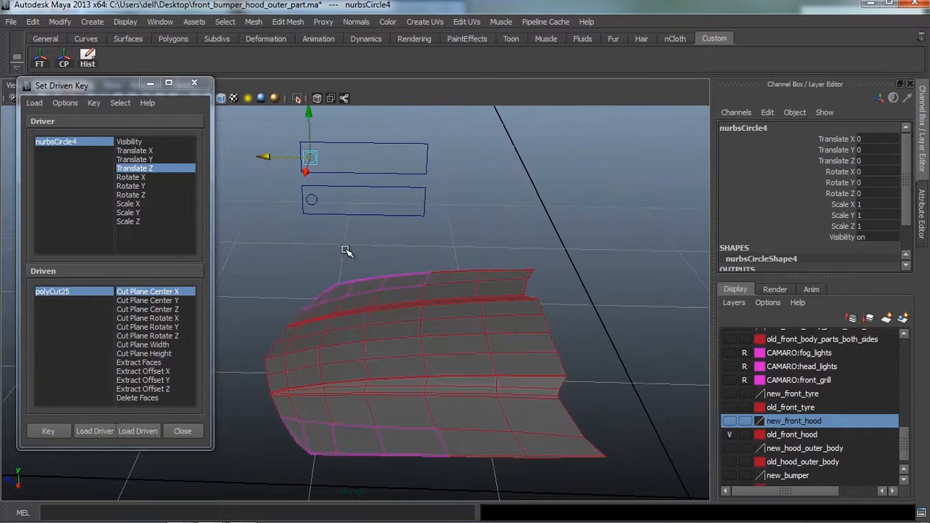
pyautogui.scroll(-2, 347, 252)
pyautogui.click(424, 282)
pyautogui.moveTo(428, 299)
pyautogui.keyDown('alt'); pyautogui.mouseDown()
pyautogui.moveTo(436, 319)
pyautogui.moveTo(424, 298)
pyautogui.moveTo(390, 324)
pyautogui.moveTo(442, 326)
pyautogui.moveTo(454, 318)
pyautogui.moveTo(444, 324)
pyautogui.moveTo(440, 310)
pyautogui.mouseUp(); pyautogui.keyUp('alt')
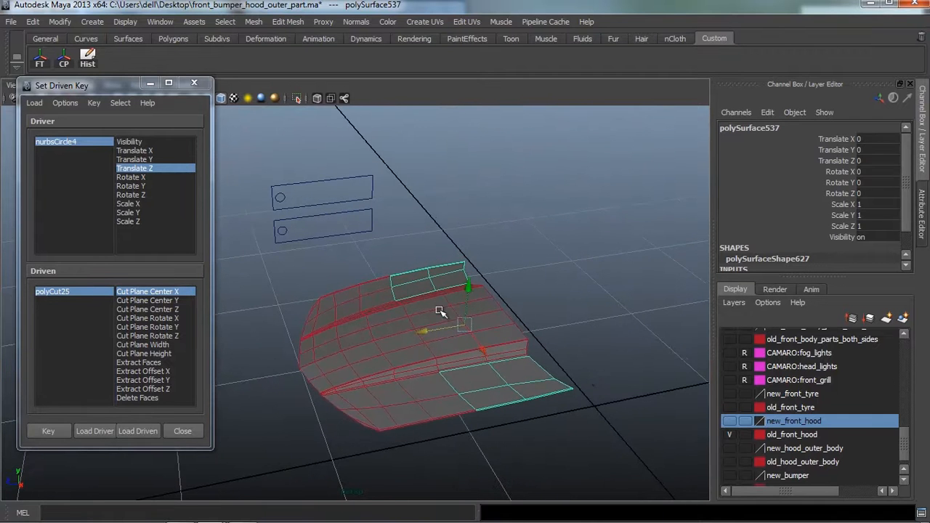
pyautogui.keyDown('alt'); pyautogui.moveTo(440, 311); pyautogui.dragTo(494, 306, button='right'); pyautogui.keyUp('alt')
pyautogui.keyDown('alt'); pyautogui.moveTo(494, 305); pyautogui.dragTo(451, 315); pyautogui.keyUp('alt')
pyautogui.scroll(-2, 447, 321)
pyautogui.scroll(2, 445, 320)
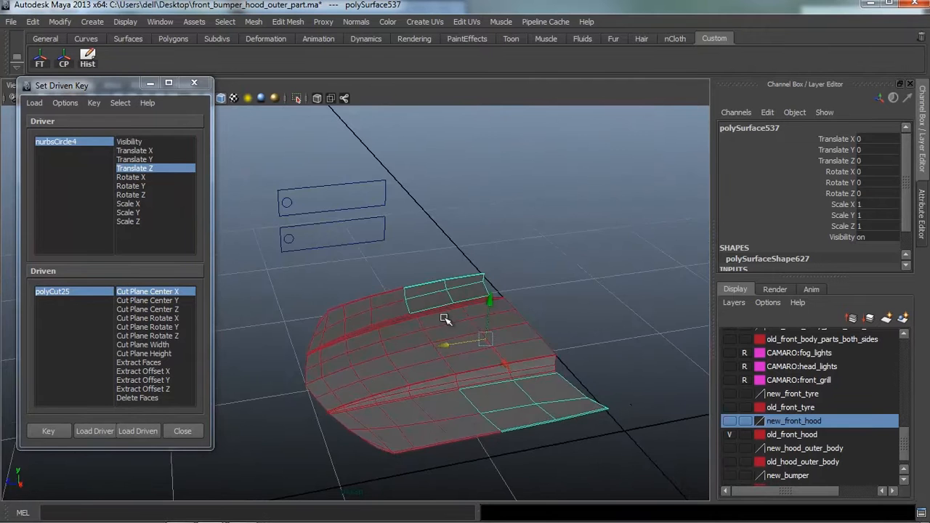
pyautogui.scroll(-2, 436, 322)
pyautogui.click(287, 22)
pyautogui.click(286, 21)
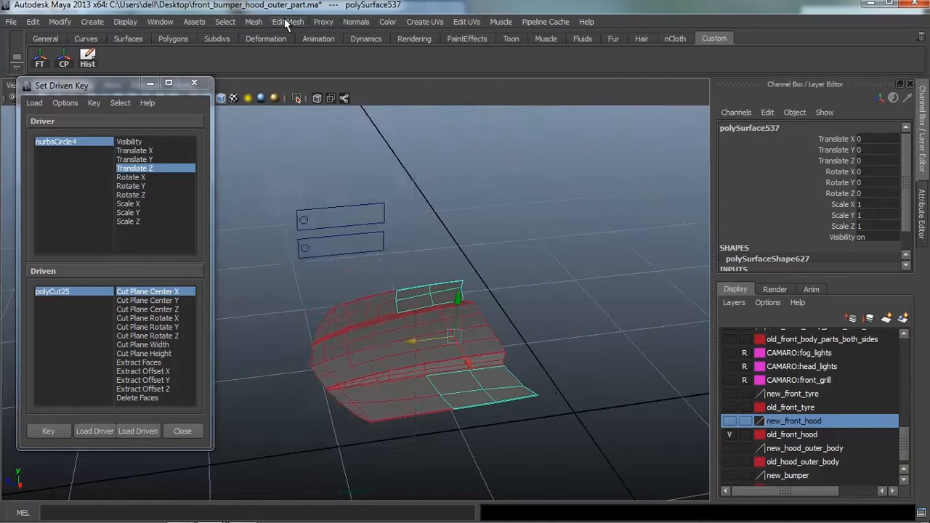
pyautogui.scroll(2, 392, 229)
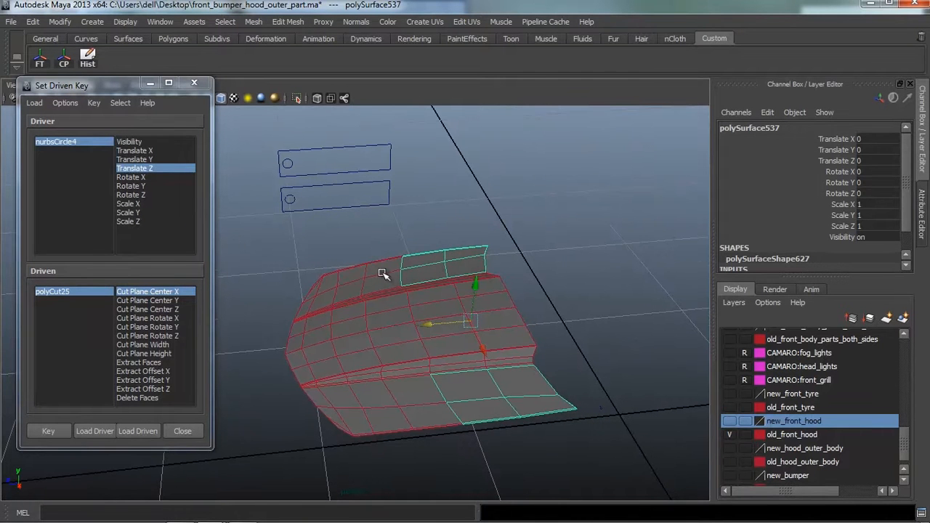
pyautogui.click(389, 262)
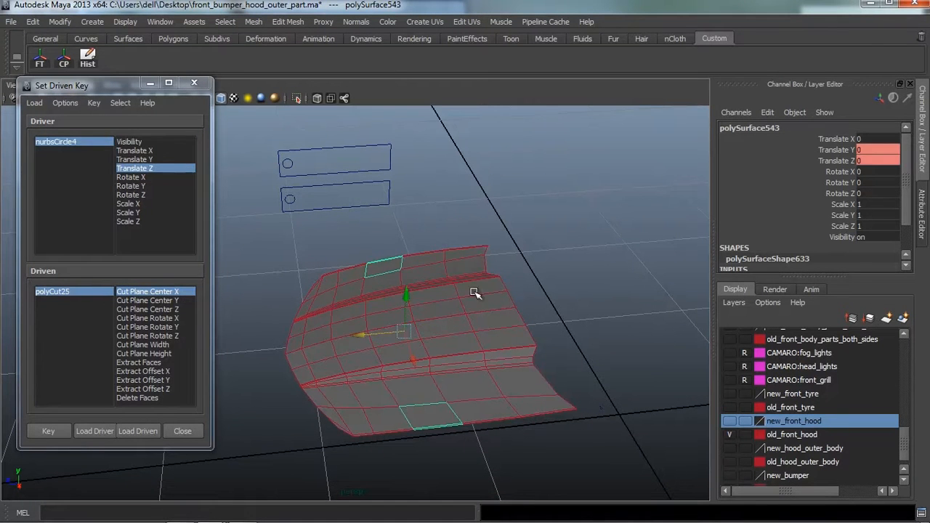
pyautogui.keyDown('alt'); pyautogui.moveTo(461, 289); pyautogui.dragTo(481, 352); pyautogui.keyUp('alt')
# Load polySurface537 as the driven object and key its Translate Y at 0 against nurbsCircle4's Translate Z
pyautogui.click(439, 260)
pyautogui.click(138, 431)
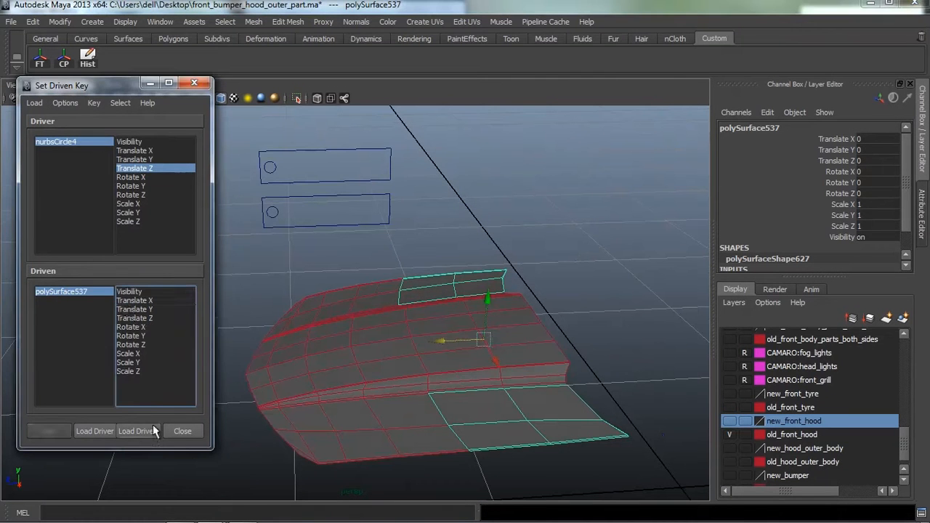
pyautogui.click(134, 309)
pyautogui.moveTo(406, 292)
pyautogui.keyDown('alt'); pyautogui.mouseDown()
pyautogui.moveTo(421, 302)
pyautogui.moveTo(414, 299)
pyautogui.moveTo(423, 292)
pyautogui.mouseUp(); pyautogui.keyUp('alt')
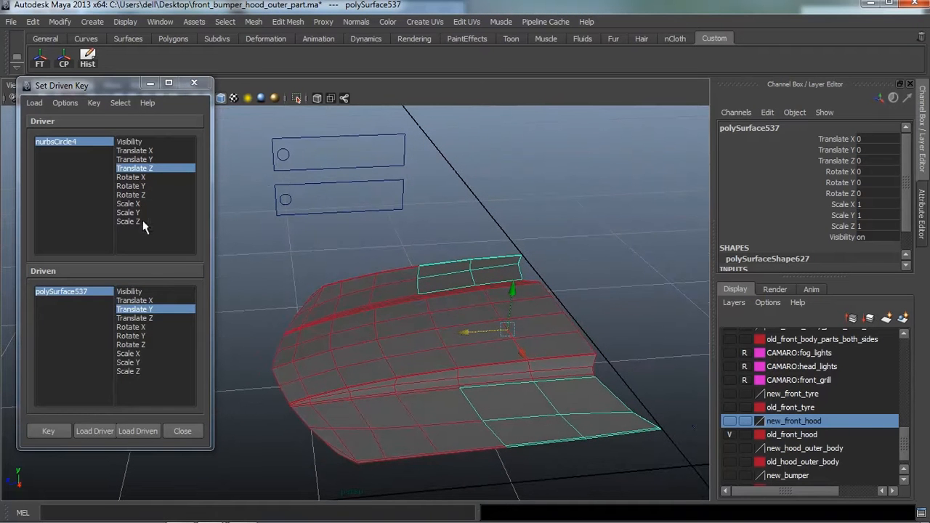
pyautogui.click(64, 430)
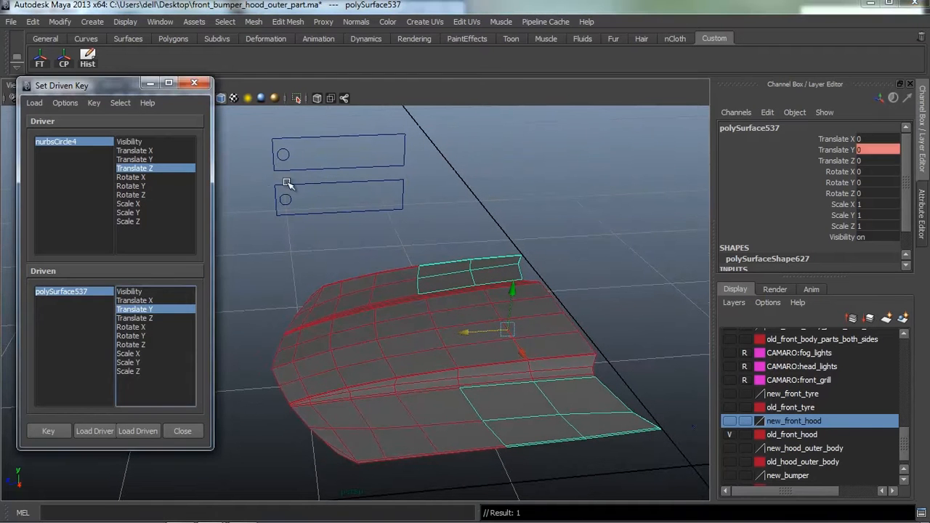
# Slide nurbsCircle4 to Translate Z -0.067 and key polySurface537's Translate Y at 0 there
pyautogui.click(283, 156)
pyautogui.moveTo(234, 157); pyautogui.dragTo(252, 158)
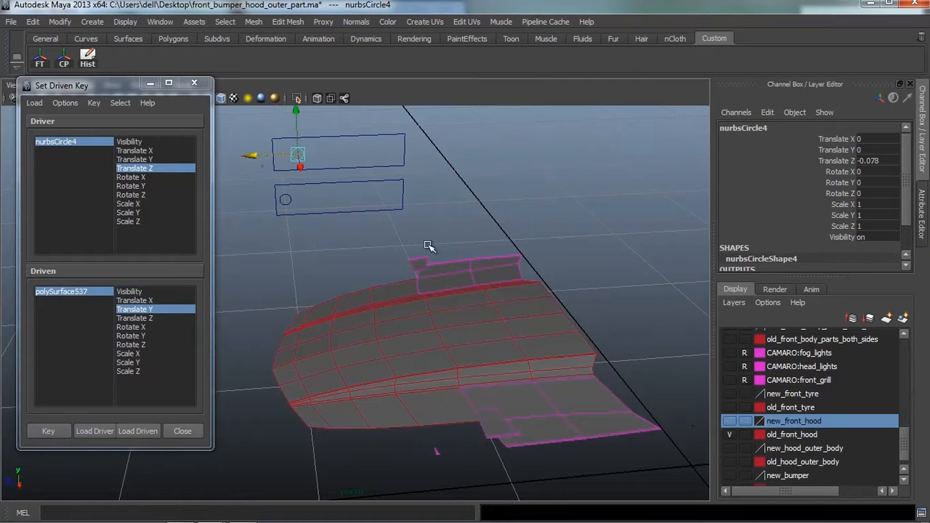
pyautogui.click(443, 269)
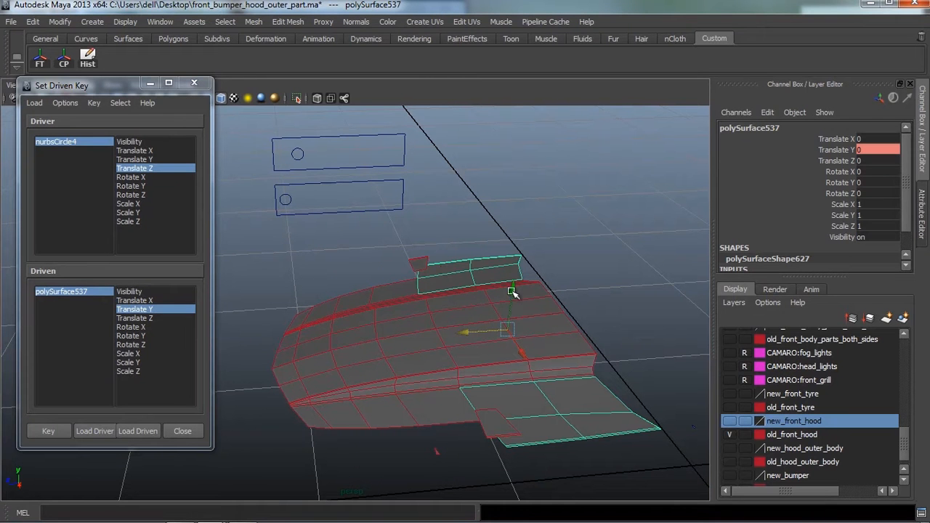
pyautogui.click(298, 156)
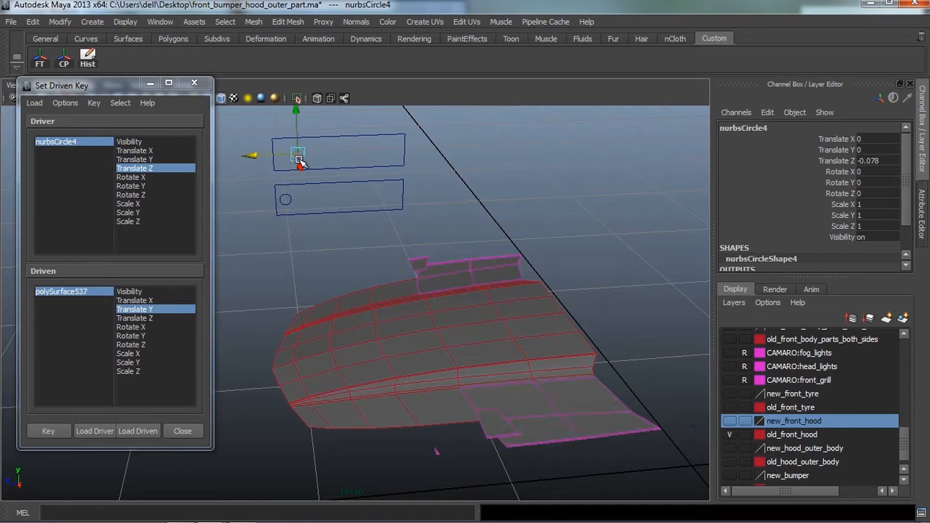
pyautogui.moveTo(252, 158); pyautogui.dragTo(251, 157)
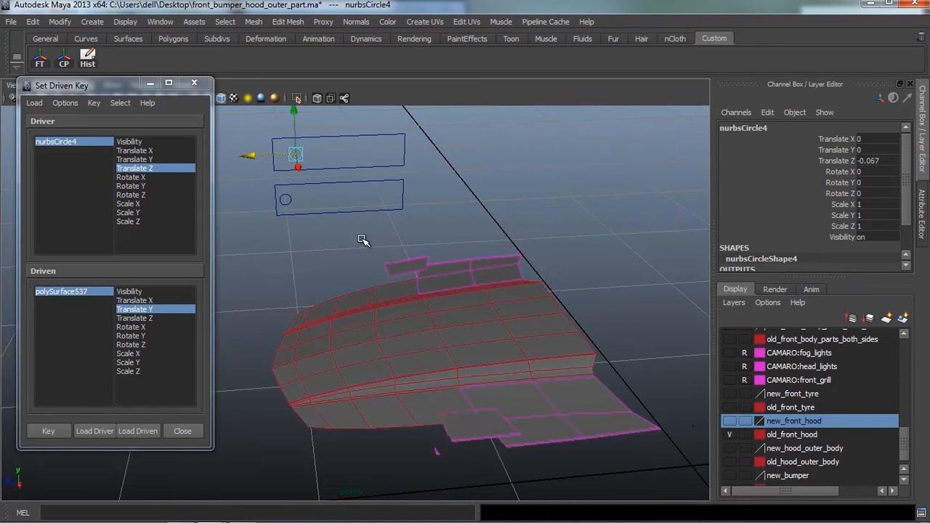
pyautogui.click(49, 431)
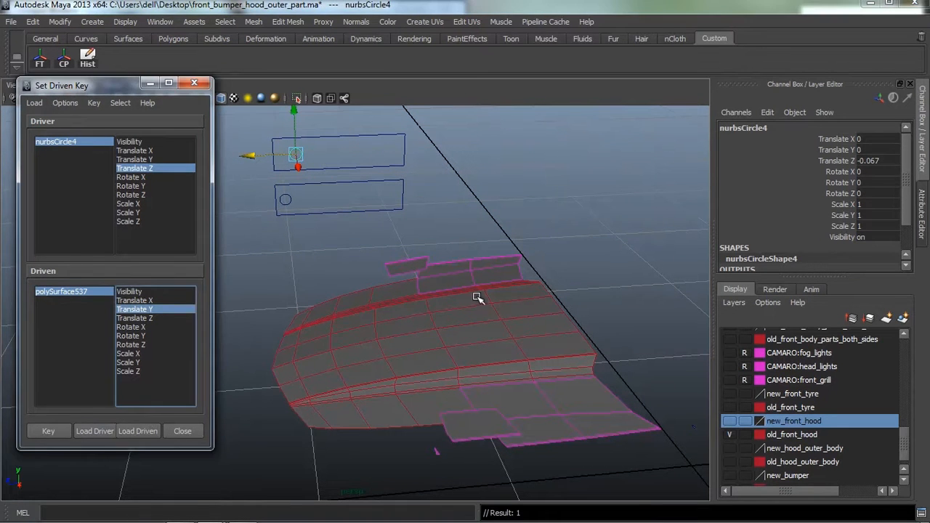
# Slide nurbsCircle4 to Translate Z -0.092, raise polySurface537 to Translate Y 0.069 and key it
pyautogui.click(478, 271)
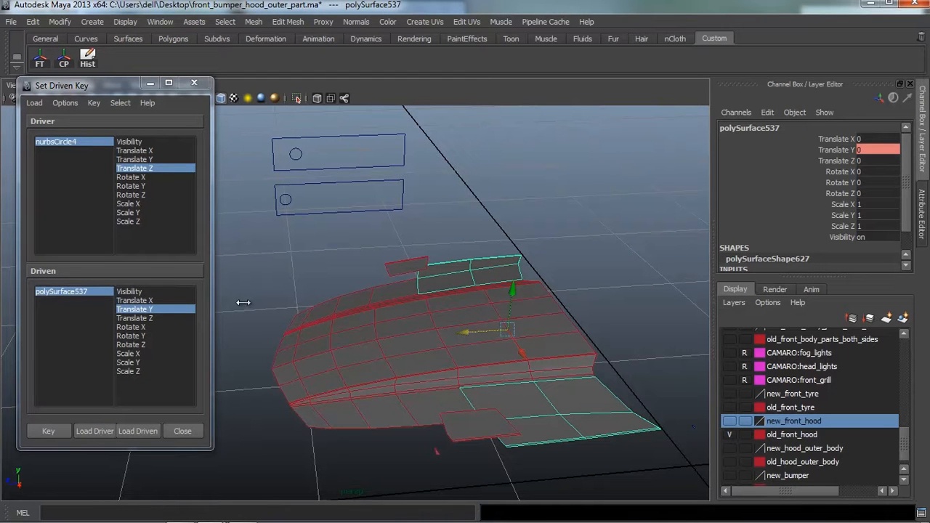
pyautogui.click(300, 159)
pyautogui.moveTo(245, 153); pyautogui.dragTo(253, 157)
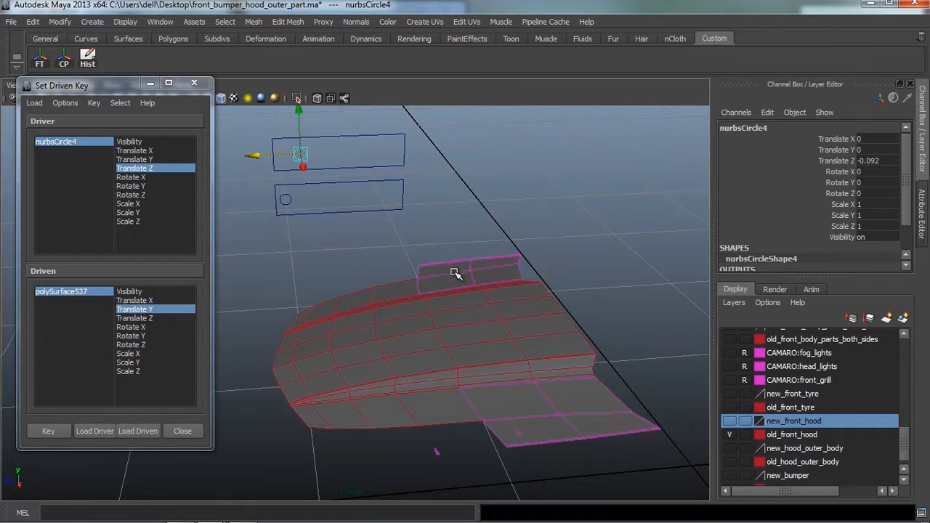
pyautogui.click(454, 272)
pyautogui.moveTo(511, 284); pyautogui.dragTo(488, 284)
pyautogui.scroll(-2, 486, 280)
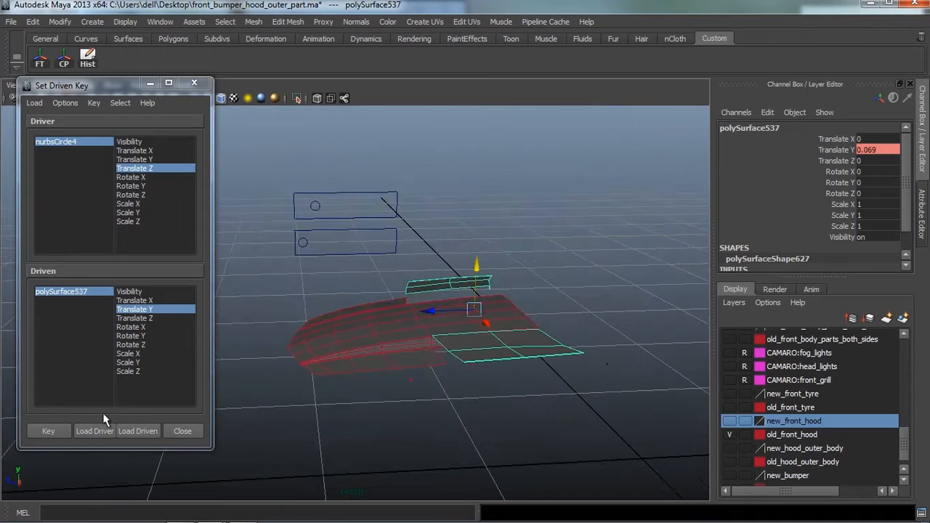
pyautogui.click(59, 436)
# Cut the raised polySurface537 with the Cut Faces Tool
pyautogui.keyDown('alt'); pyautogui.moveTo(396, 376); pyautogui.dragTo(523, 323, button='right'); pyautogui.keyUp('alt')
pyautogui.keyDown('alt'); pyautogui.moveTo(523, 323); pyautogui.dragTo(505, 337); pyautogui.keyUp('alt')
pyautogui.click(287, 22)
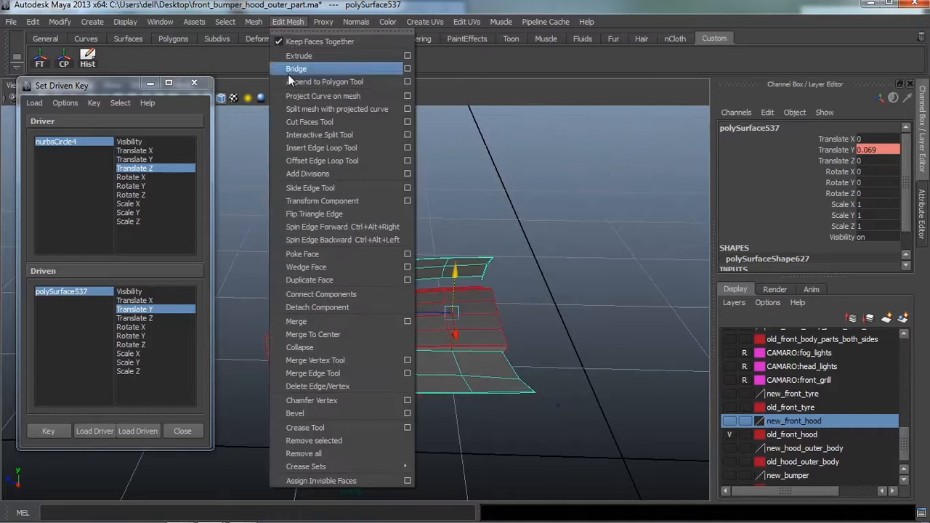
pyautogui.click(300, 118)
pyautogui.keyDown('alt'); pyautogui.moveTo(406, 188); pyautogui.dragTo(385, 349); pyautogui.keyUp('alt')
pyautogui.keyDown('alt'); pyautogui.moveTo(384, 349); pyautogui.dragTo(436, 276); pyautogui.keyUp('alt')
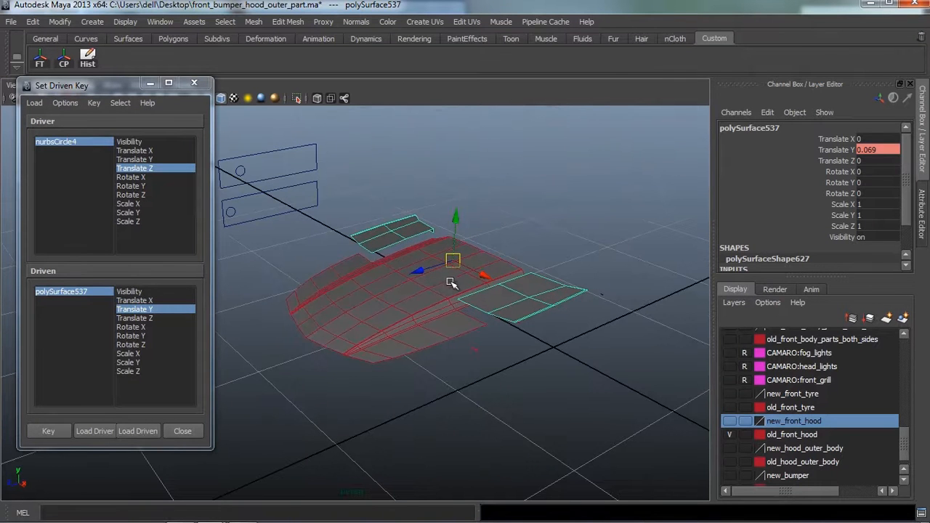
# Enable Delete Faces on polyCut26 and load that node as the driven object
pyautogui.hotkey('ctrl', 'a')
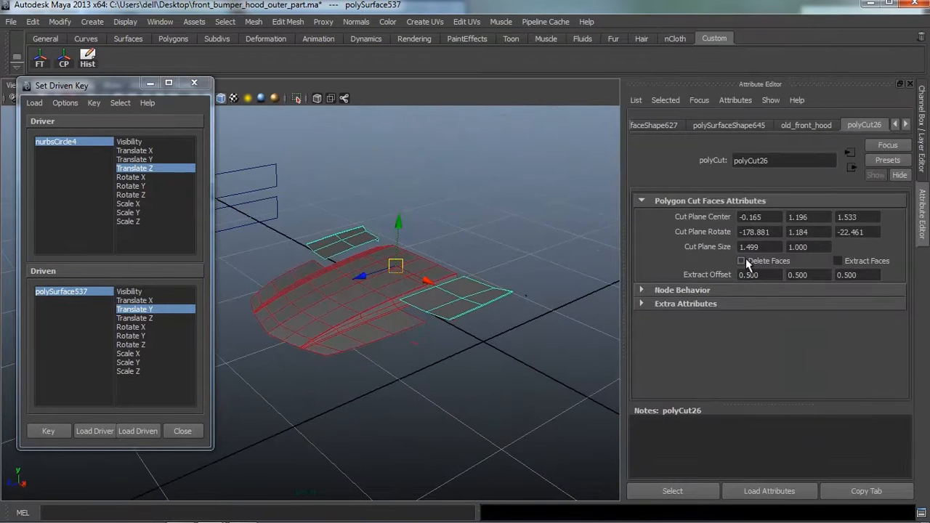
pyautogui.click(741, 260)
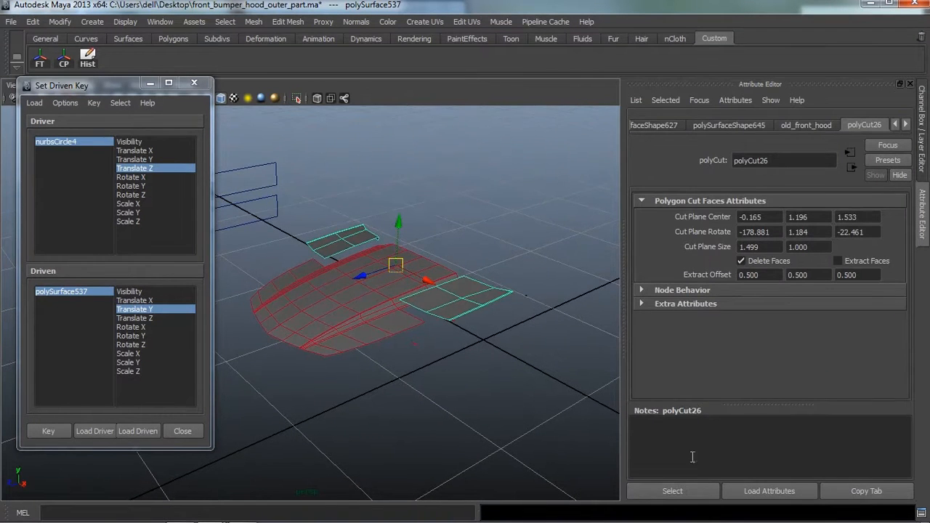
pyautogui.click(669, 493)
pyautogui.click(139, 431)
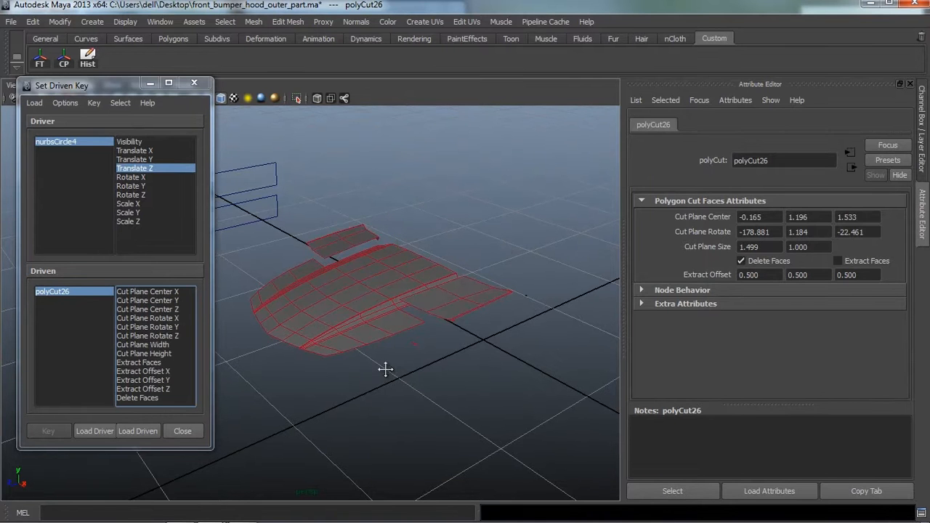
# Choose polyCut26's Cut Plane Center X as the driven attribute and key it at nurbsCircle4's Translate Z -0.092
pyautogui.keyDown('alt'); pyautogui.moveTo(383, 370); pyautogui.dragTo(416, 318); pyautogui.keyUp('alt')
pyautogui.hotkey('ctrl', 'a')
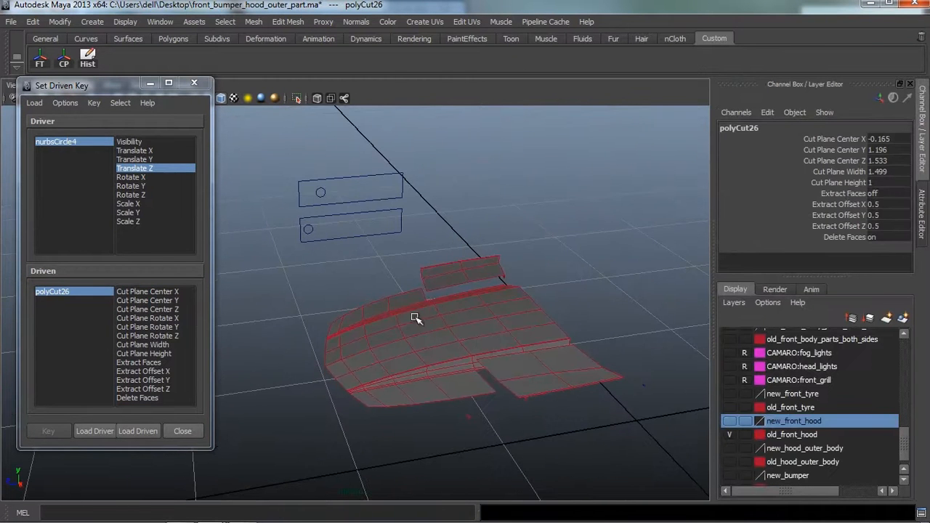
pyautogui.click(173, 292)
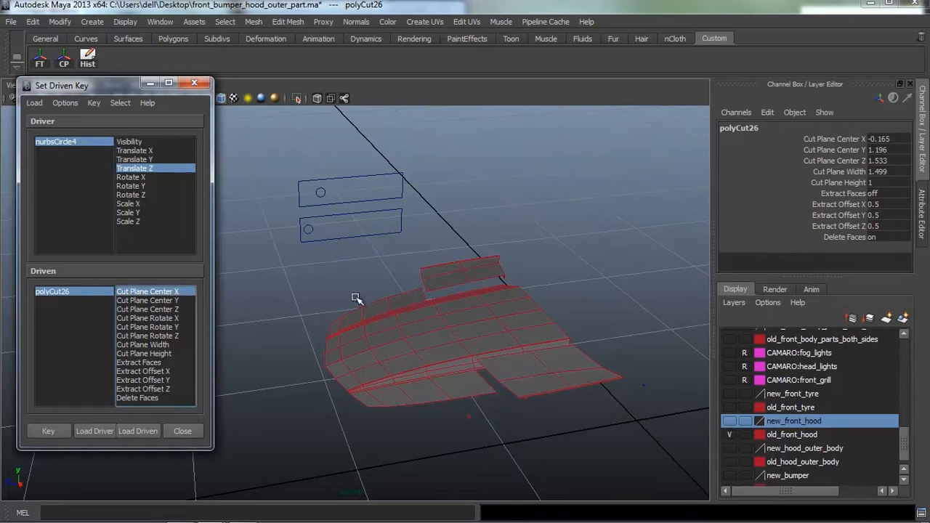
pyautogui.keyDown('alt'); pyautogui.moveTo(355, 298); pyautogui.dragTo(422, 270); pyautogui.keyUp('alt')
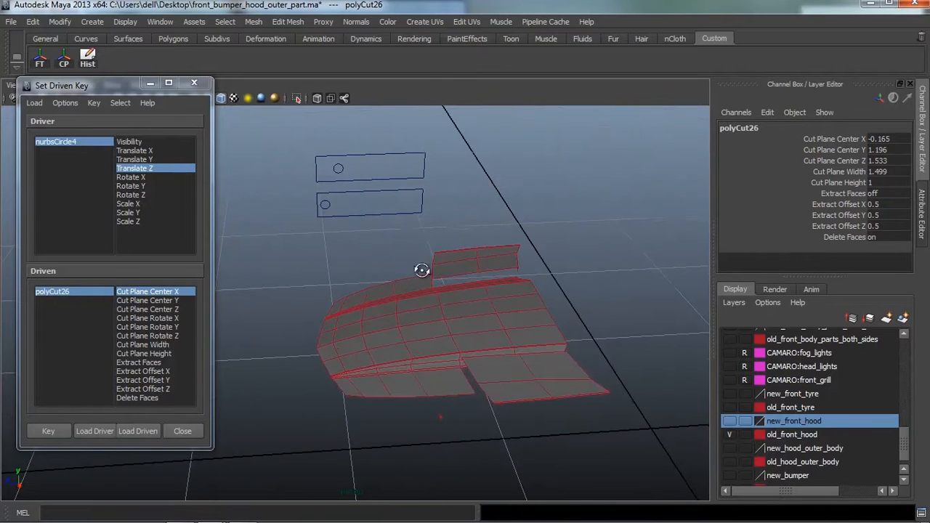
pyautogui.click(338, 167)
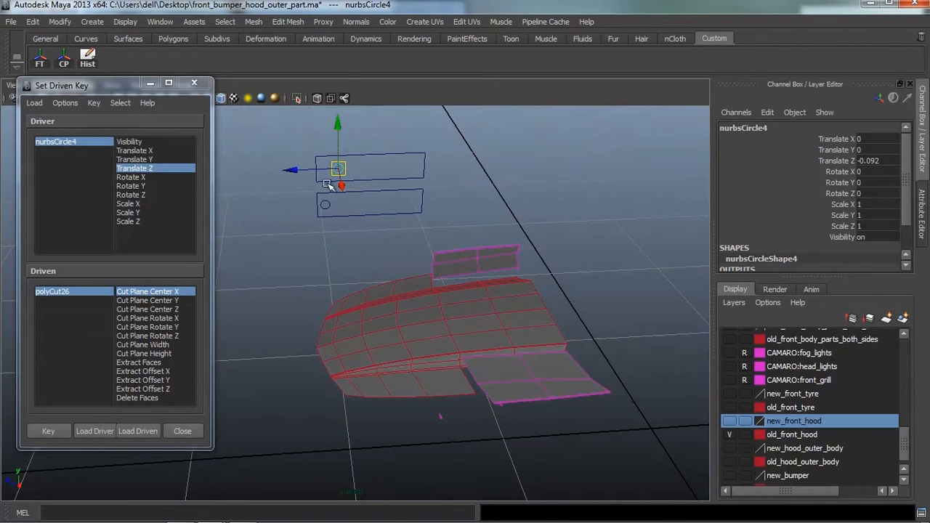
pyautogui.click(66, 432)
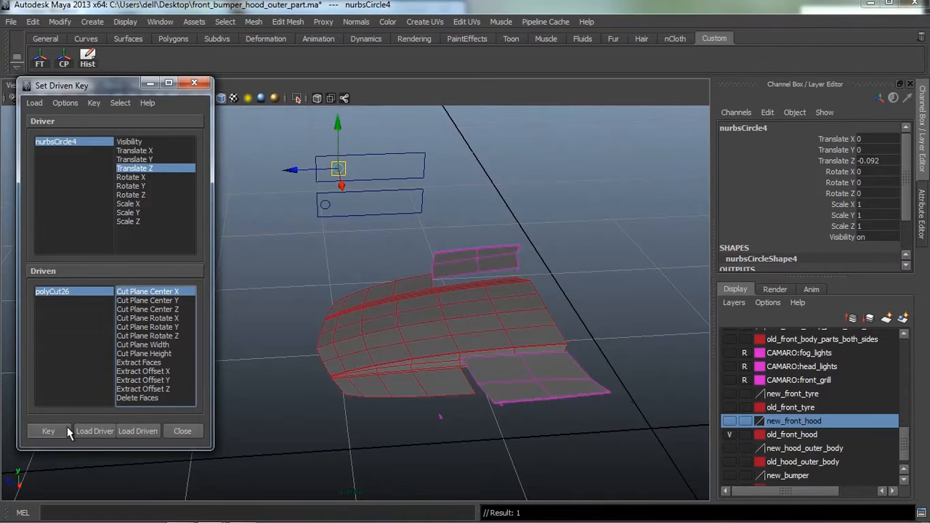
# Slide nurbsCircle4 to Translate Z -0.162 and key polyCut26's Cut Plane Center X at about -63.065
pyautogui.moveTo(293, 170); pyautogui.dragTo(298, 170)
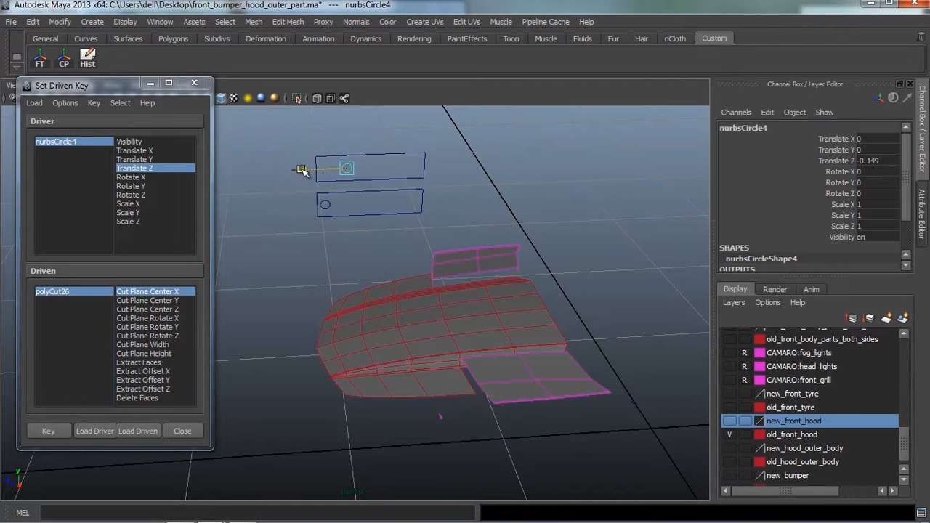
pyautogui.keyDown('alt'); pyautogui.moveTo(489, 233); pyautogui.dragTo(482, 235); pyautogui.keyUp('alt')
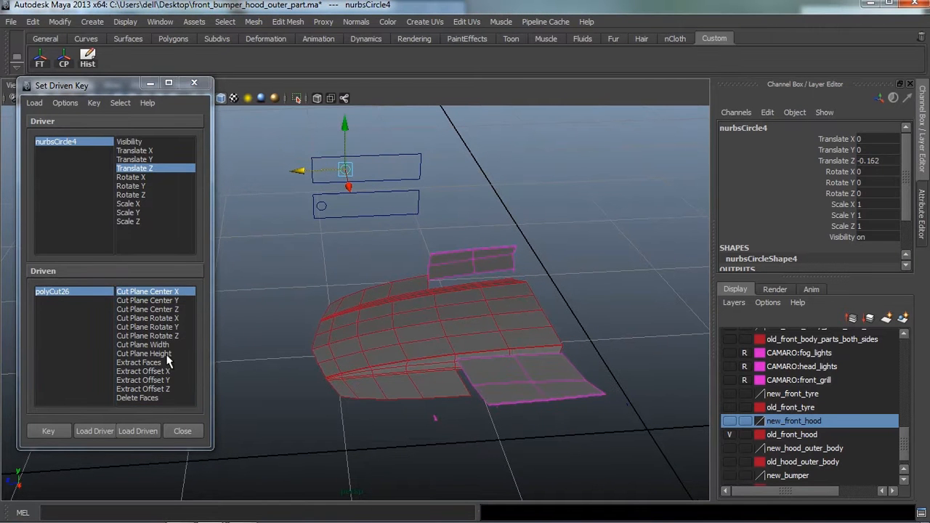
pyautogui.click(98, 292)
pyautogui.click(822, 139)
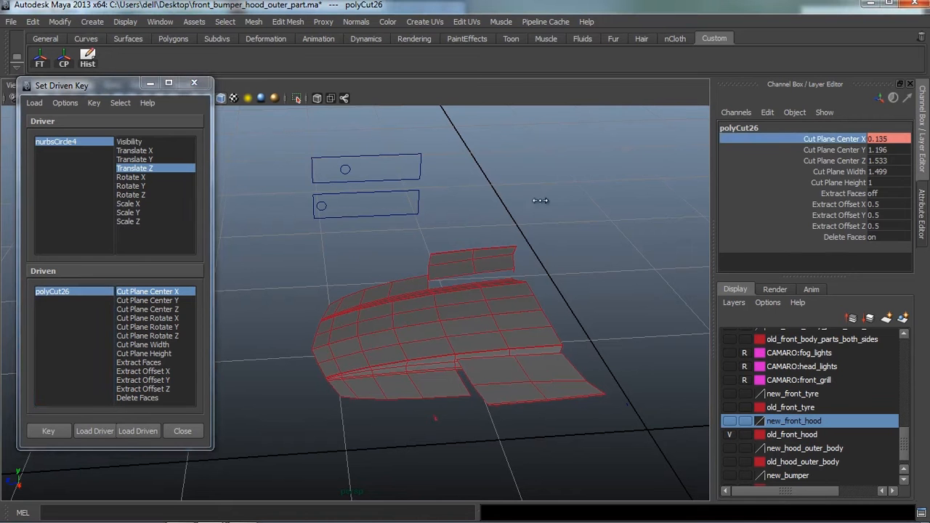
pyautogui.moveTo(558, 213); pyautogui.dragTo(105, 281, button='middle')
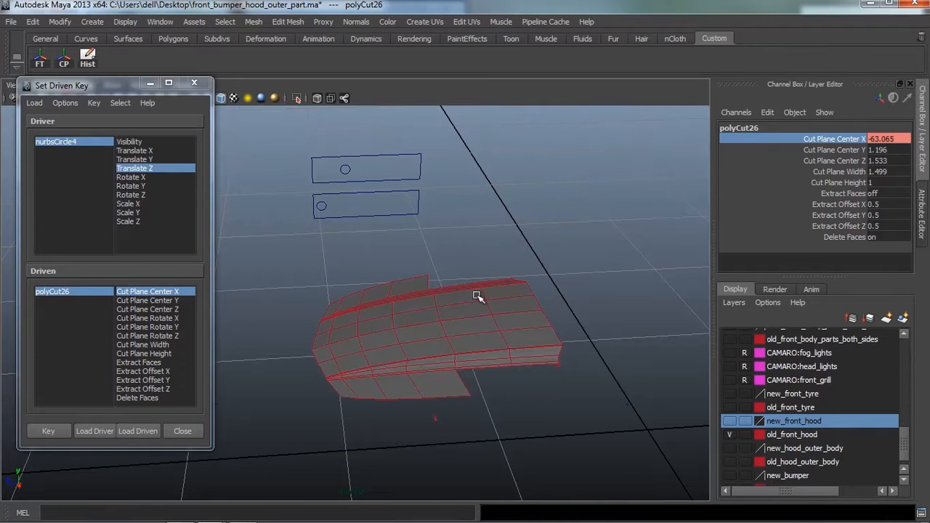
pyautogui.keyDown('alt'); pyautogui.moveTo(479, 296); pyautogui.dragTo(497, 305); pyautogui.keyUp('alt')
pyautogui.click(46, 433)
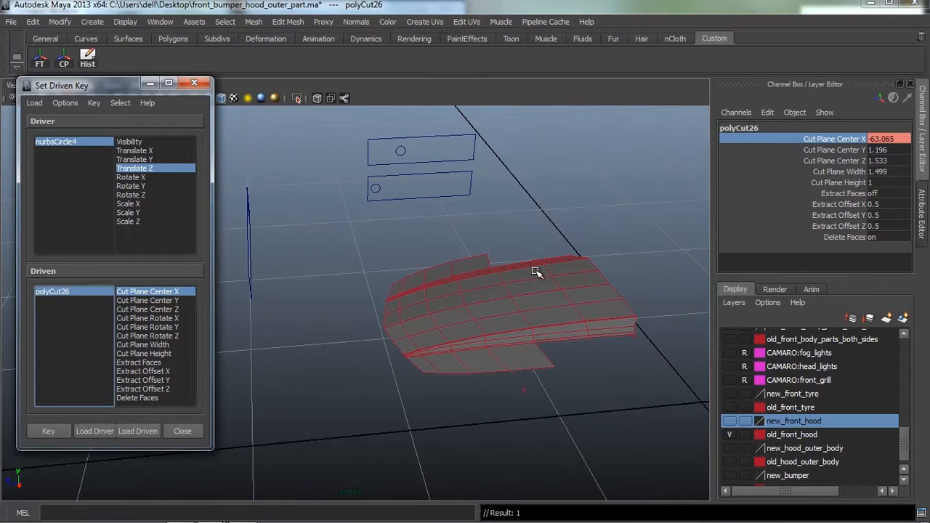
# Slide nurbsCircle4 back to its starting end to test the driven lift and cut on polySurface537
pyautogui.keyDown('alt'); pyautogui.moveTo(535, 272); pyautogui.dragTo(473, 312); pyautogui.keyUp('alt')
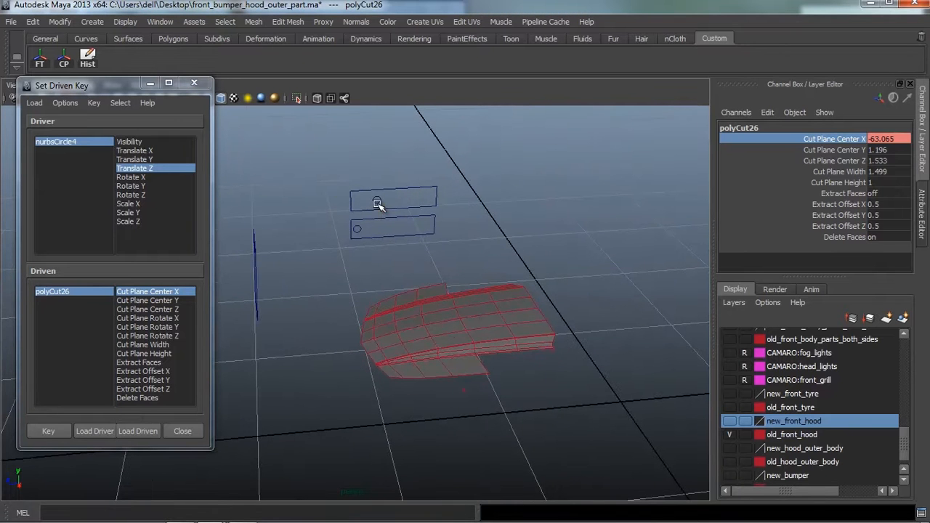
pyautogui.click(378, 204)
pyautogui.moveTo(334, 204); pyautogui.dragTo(272, 231)
pyautogui.scroll(2, 410, 307)
pyautogui.keyDown('alt'); pyautogui.moveTo(410, 306); pyautogui.dragTo(469, 288); pyautogui.keyUp('alt')
pyautogui.scroll(2, 417, 269)
pyautogui.scroll(-2, 415, 264)
pyautogui.scroll(2, 469, 288)
pyautogui.scroll(-4, 470, 289)
# Load polySurface539 as the driven object and key its Translate Y at 0 with nurbsCircle4 at its start
pyautogui.click(452, 336)
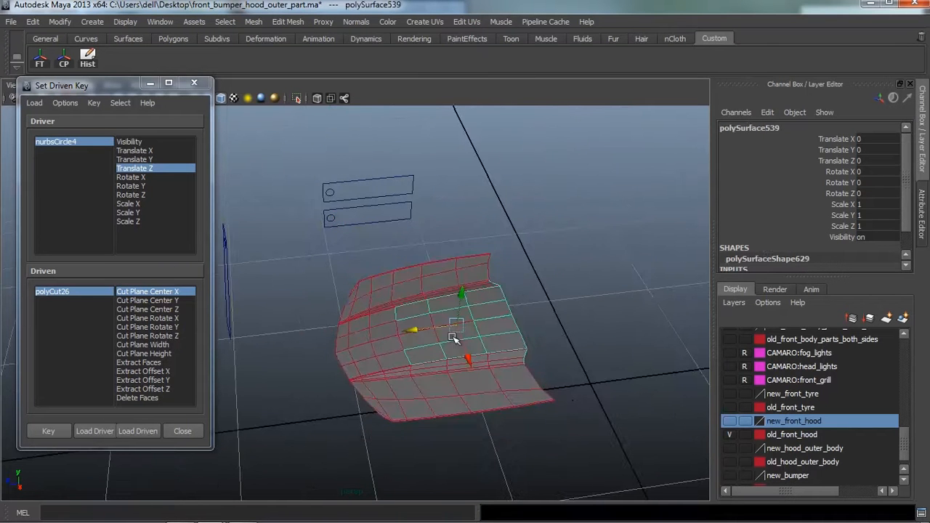
pyautogui.keyDown('alt'); pyautogui.moveTo(452, 336); pyautogui.dragTo(521, 297); pyautogui.keyUp('alt')
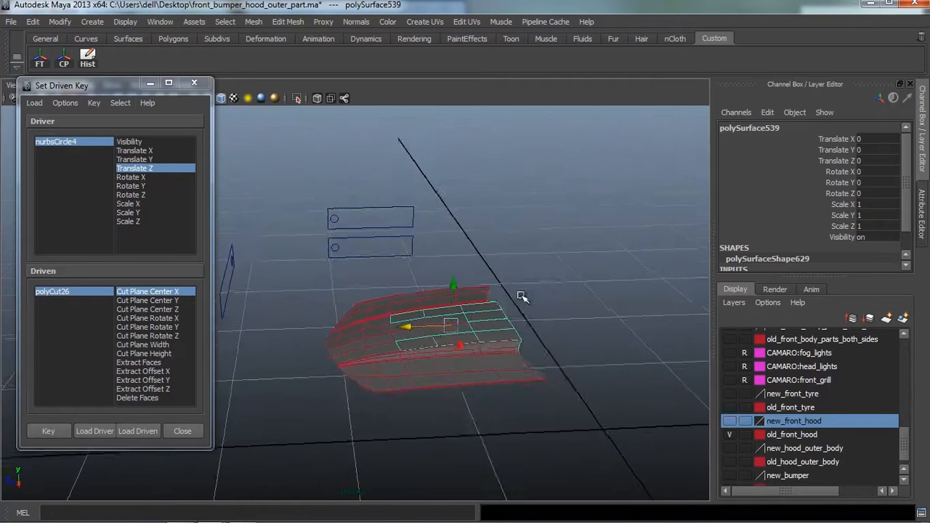
pyautogui.keyDown('alt'); pyautogui.moveTo(521, 296); pyautogui.dragTo(564, 287, button='right'); pyautogui.keyUp('alt')
pyautogui.keyDown('alt'); pyautogui.moveTo(564, 287); pyautogui.dragTo(535, 292); pyautogui.keyUp('alt')
pyautogui.keyDown('alt'); pyautogui.moveTo(536, 293); pyautogui.dragTo(535, 286, button='middle'); pyautogui.keyUp('alt')
pyautogui.keyDown('alt'); pyautogui.moveTo(534, 287); pyautogui.dragTo(521, 298); pyautogui.keyUp('alt')
pyautogui.keyDown('alt'); pyautogui.moveTo(532, 282); pyautogui.dragTo(509, 278, button='right'); pyautogui.keyUp('alt')
pyautogui.keyDown('alt'); pyautogui.moveTo(509, 278); pyautogui.dragTo(499, 257, button='middle'); pyautogui.keyUp('alt')
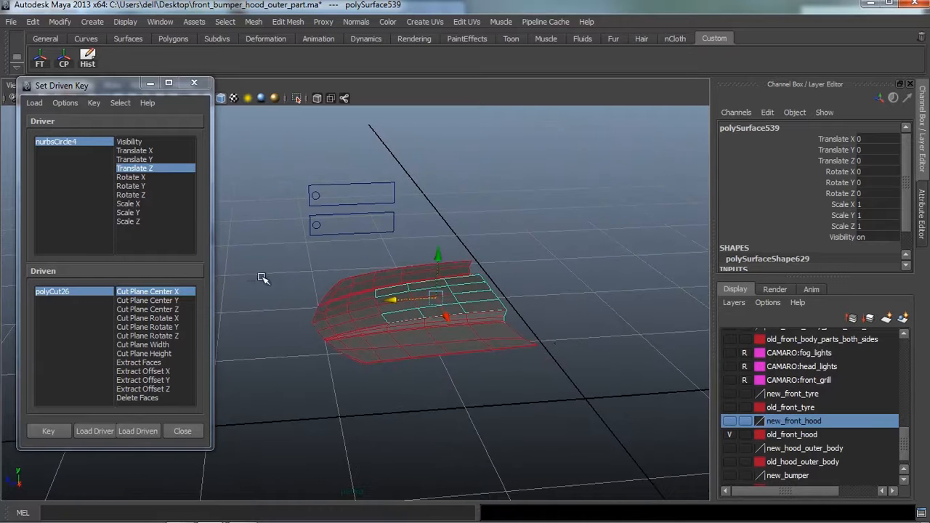
pyautogui.click(138, 431)
pyautogui.click(148, 308)
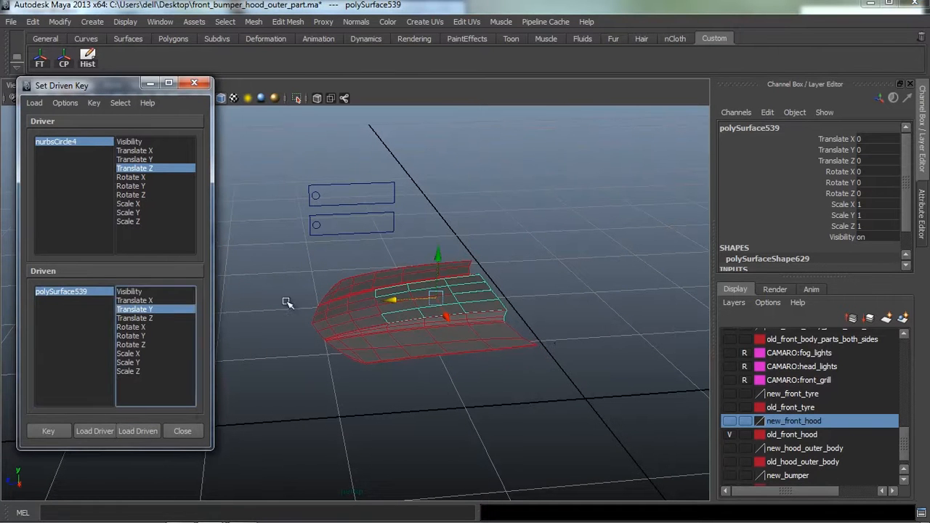
pyautogui.click(56, 436)
# Slide nurbsCircle4 to Translate Z -0.132 and key polySurface539's Translate Y at 0 there
pyautogui.click(318, 196)
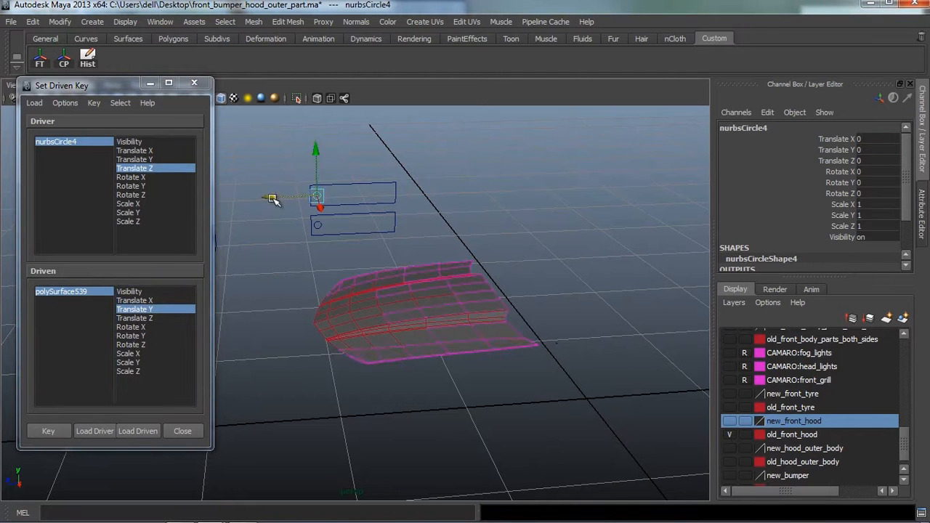
pyautogui.moveTo(272, 200); pyautogui.dragTo(294, 202)
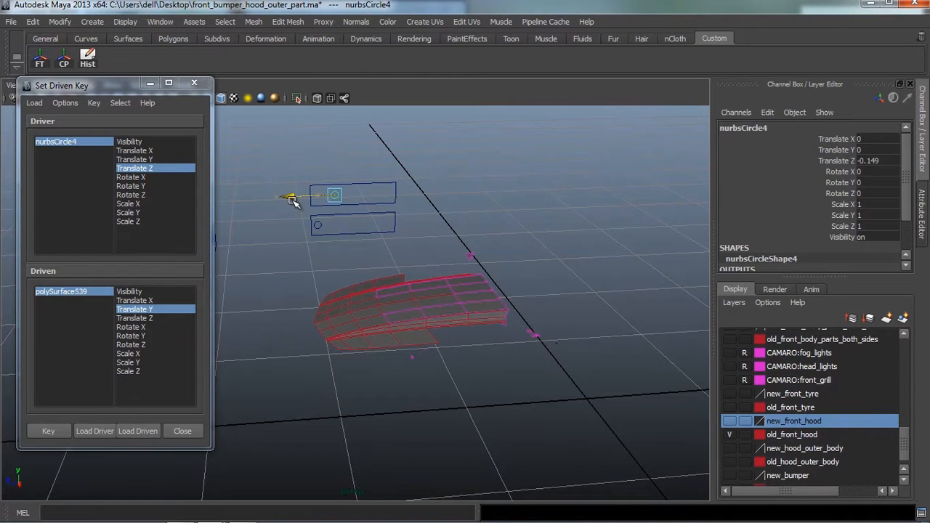
pyautogui.keyDown('alt'); pyautogui.moveTo(537, 308); pyautogui.dragTo(483, 314); pyautogui.keyUp('alt')
pyautogui.keyDown('alt'); pyautogui.moveTo(483, 314); pyautogui.dragTo(506, 313, button='right'); pyautogui.keyUp('alt')
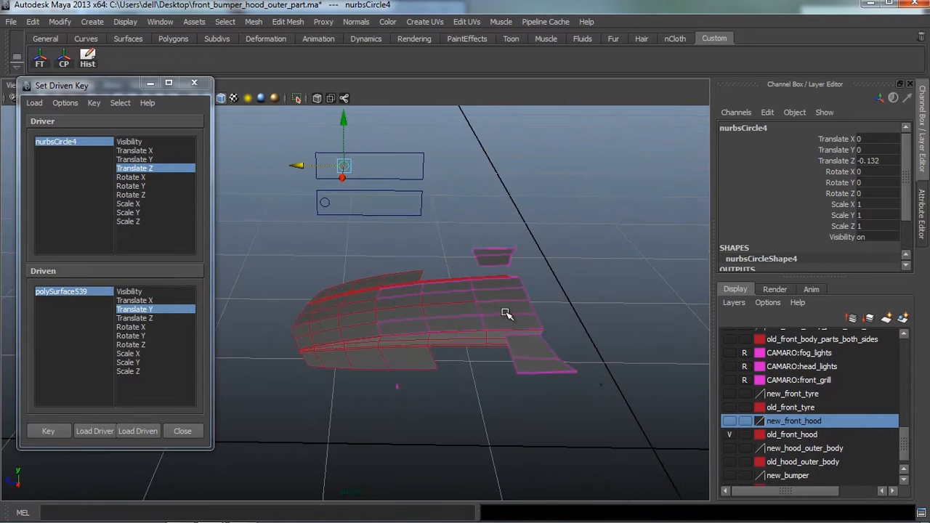
pyautogui.keyDown('alt'); pyautogui.moveTo(506, 313); pyautogui.dragTo(495, 316, button='middle'); pyautogui.keyUp('alt')
pyautogui.click(50, 432)
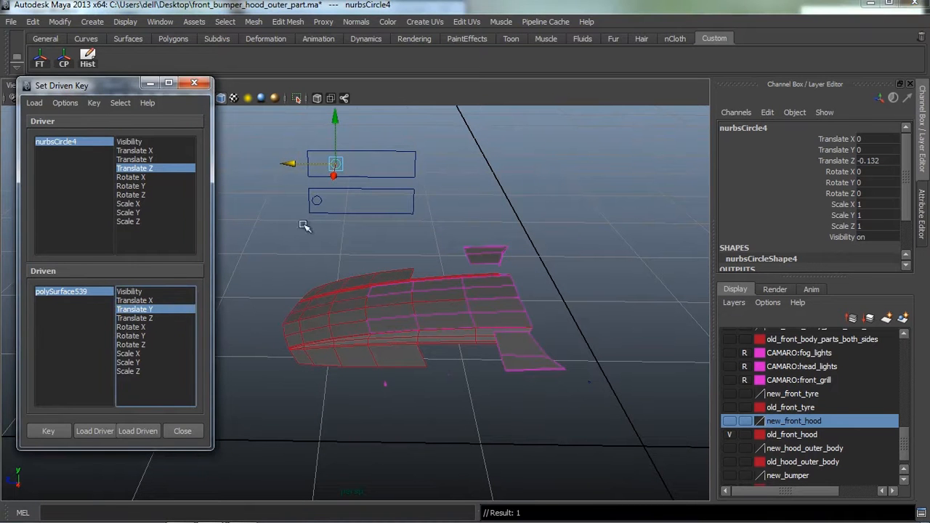
# Slide nurbsCircle4 to Translate Z -0.146, raise polySurface539 to Translate Y 0.042 and key it
pyautogui.moveTo(300, 168); pyautogui.dragTo(296, 165)
pyautogui.click(493, 304)
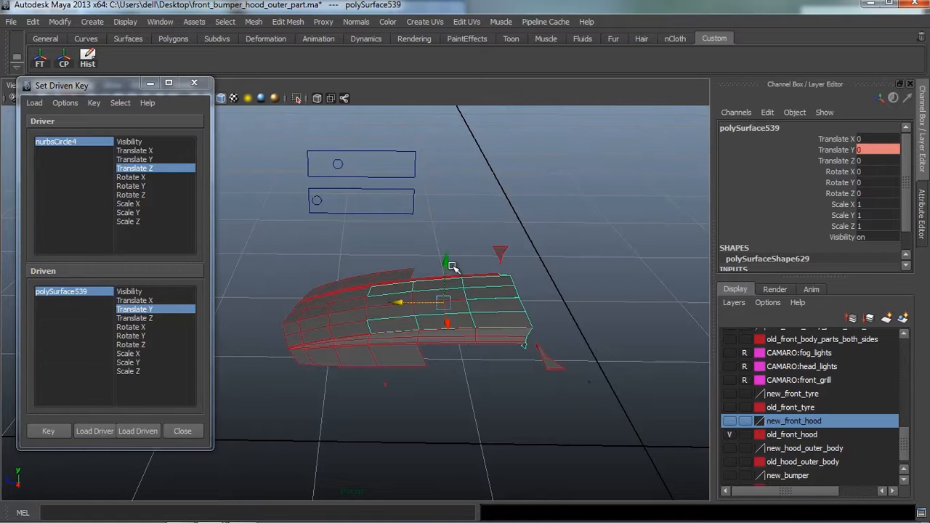
pyautogui.moveTo(449, 267); pyautogui.dragTo(449, 251)
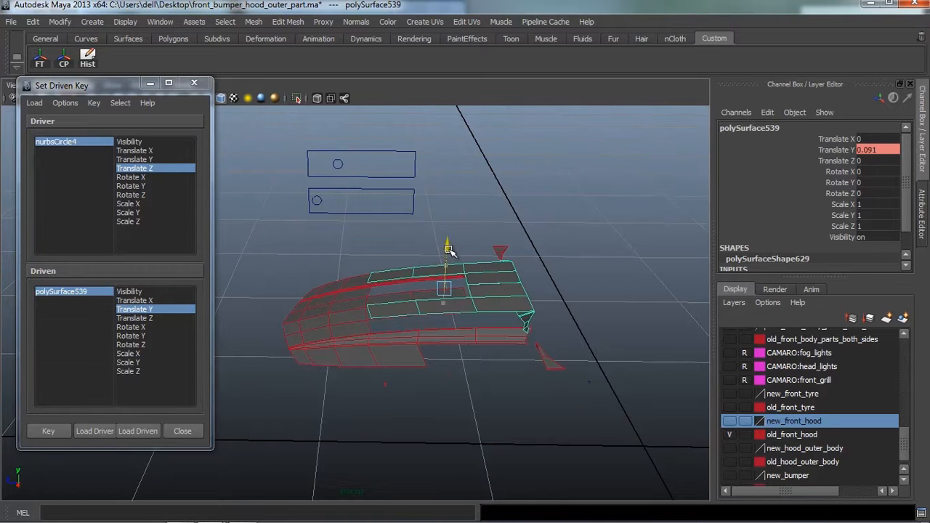
pyautogui.keyDown('alt'); pyautogui.moveTo(473, 286); pyautogui.dragTo(465, 261); pyautogui.keyUp('alt')
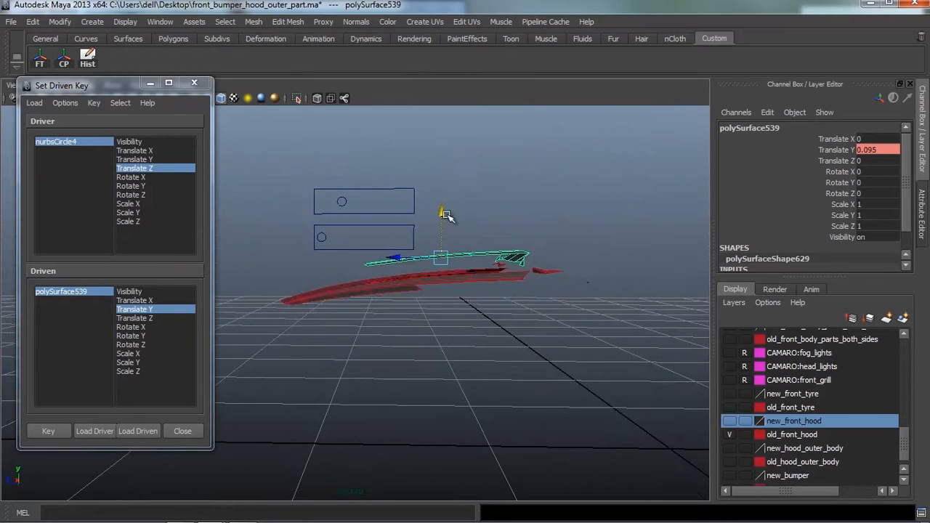
pyautogui.moveTo(442, 211); pyautogui.dragTo(429, 338)
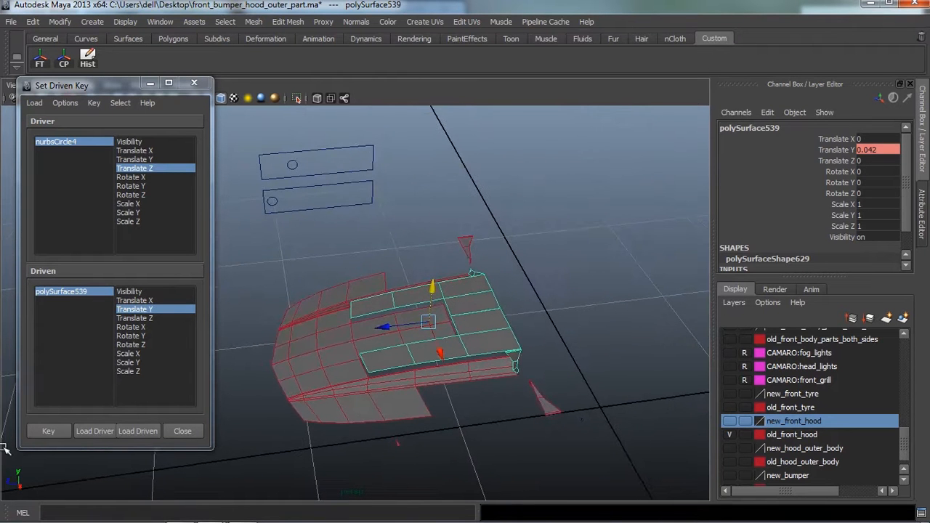
pyautogui.click(48, 431)
# Cut polySurface539 with the Cut Faces Tool and enable Delete Faces on the resulting polyCut27 node
pyautogui.keyDown('alt'); pyautogui.moveTo(424, 385); pyautogui.dragTo(406, 396); pyautogui.keyUp('alt')
pyautogui.click(289, 21)
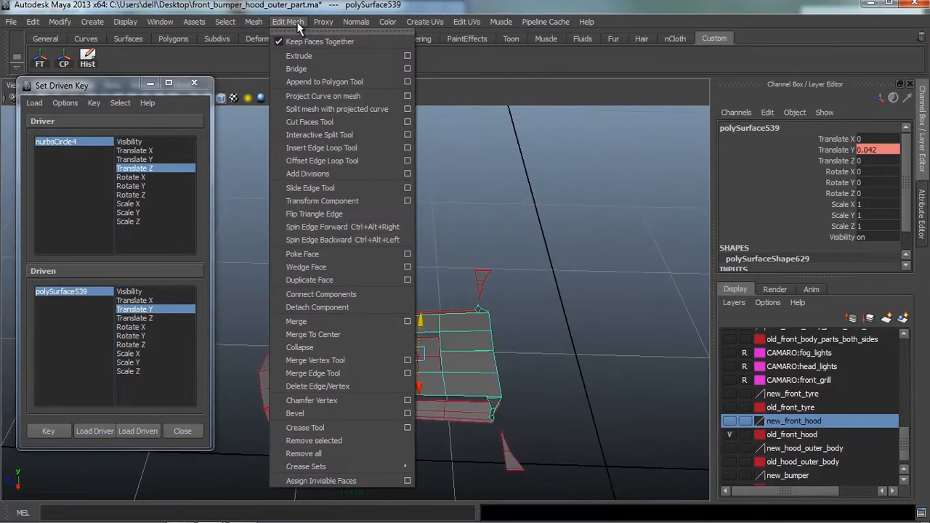
pyautogui.click(318, 123)
pyautogui.keyDown('alt'); pyautogui.moveTo(548, 373); pyautogui.dragTo(513, 362); pyautogui.keyUp('alt')
pyautogui.press('w')
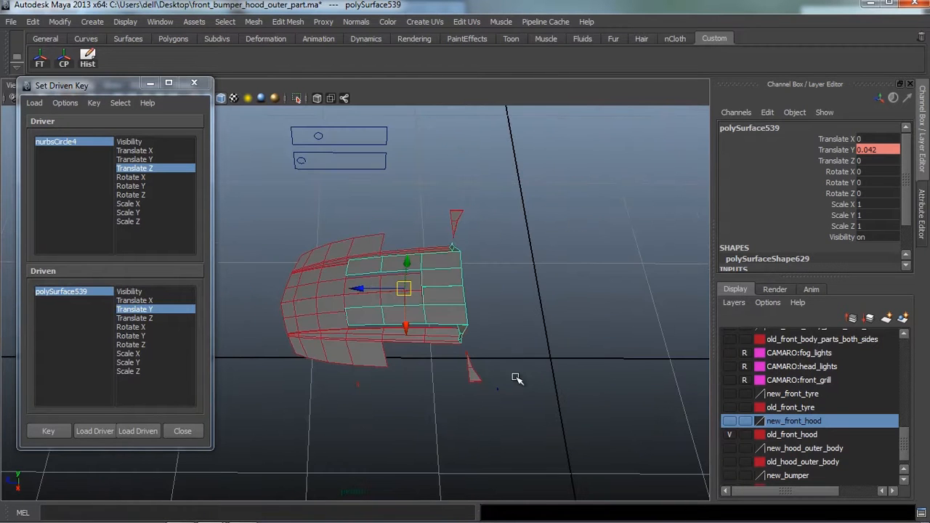
pyautogui.hotkey('ctrl', 'a')
pyautogui.click(754, 265)
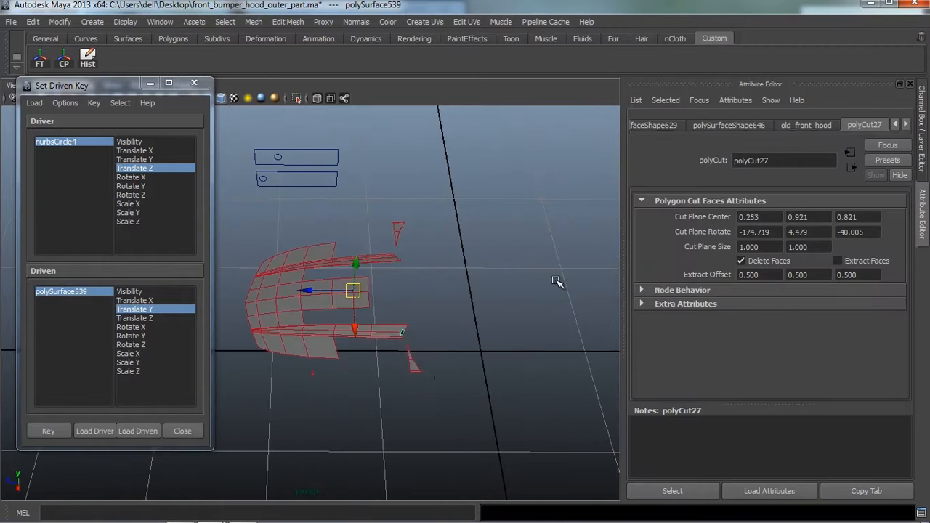
# Select the polyCut27 node on its own so its cut plane attributes can be edited
pyautogui.keyDown('alt'); pyautogui.moveTo(557, 280); pyautogui.dragTo(462, 315); pyautogui.keyUp('alt')
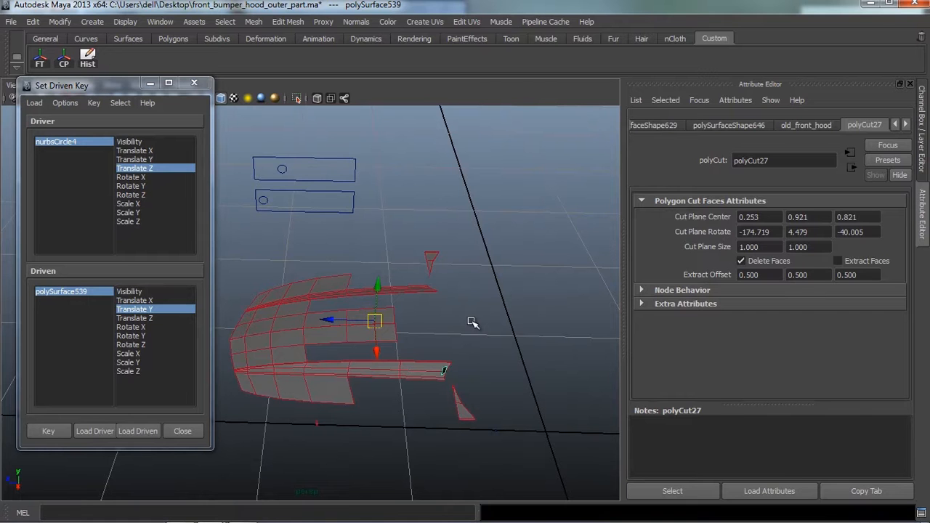
pyautogui.hotkey('ctrl', 'a')
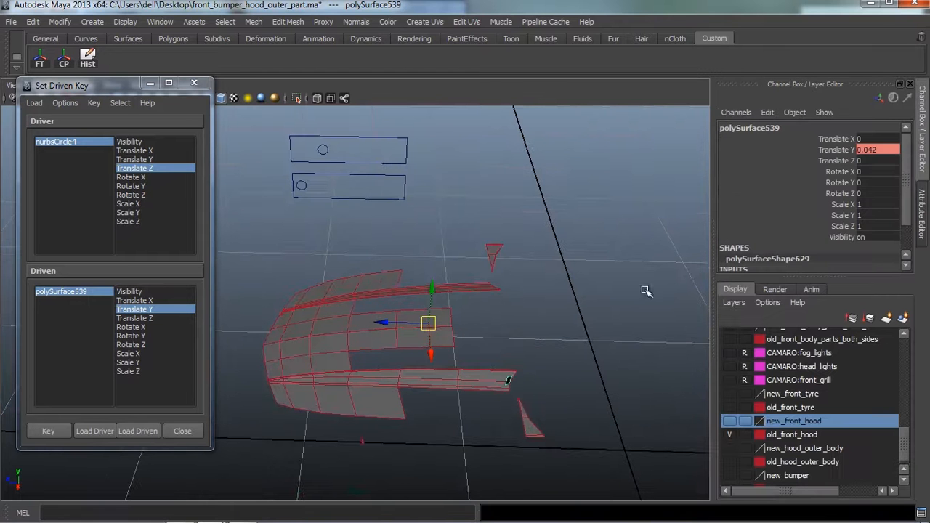
pyautogui.scroll(-2, 777, 252)
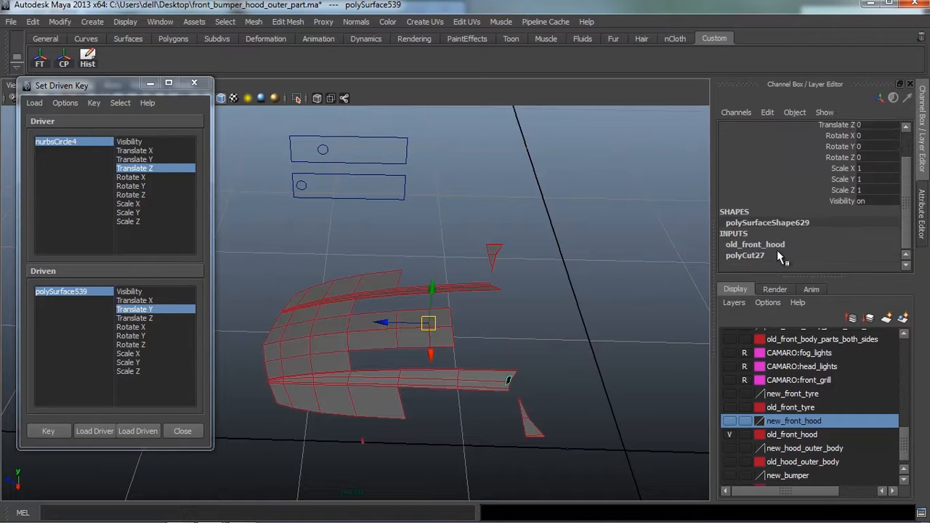
pyautogui.click(755, 254)
pyautogui.scroll(-4, 755, 254)
pyautogui.scroll(1, 862, 186)
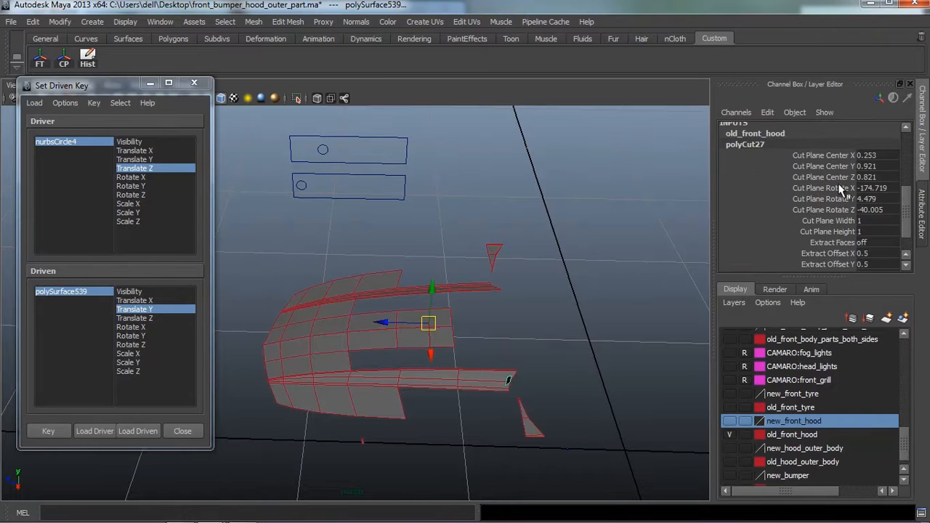
pyautogui.hotkey('ctrl', 'a')
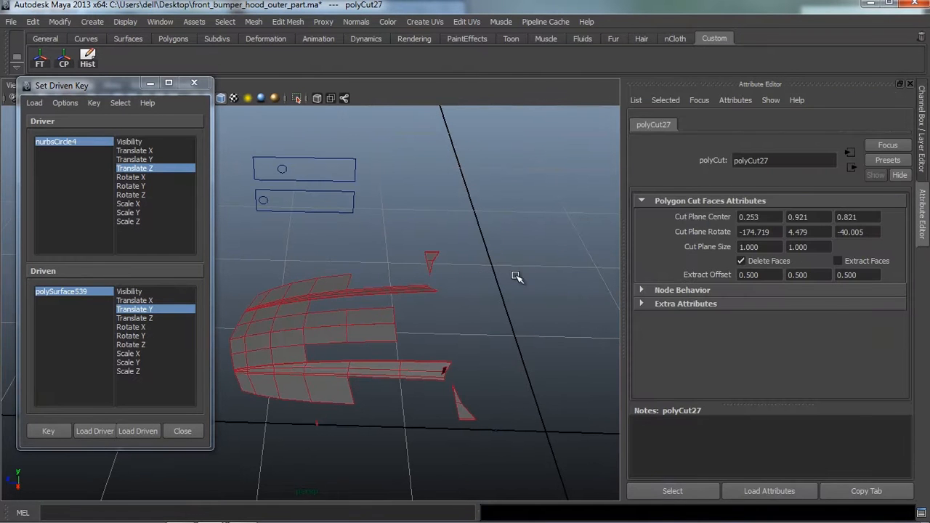
pyautogui.hotkey('ctrl', 'a')
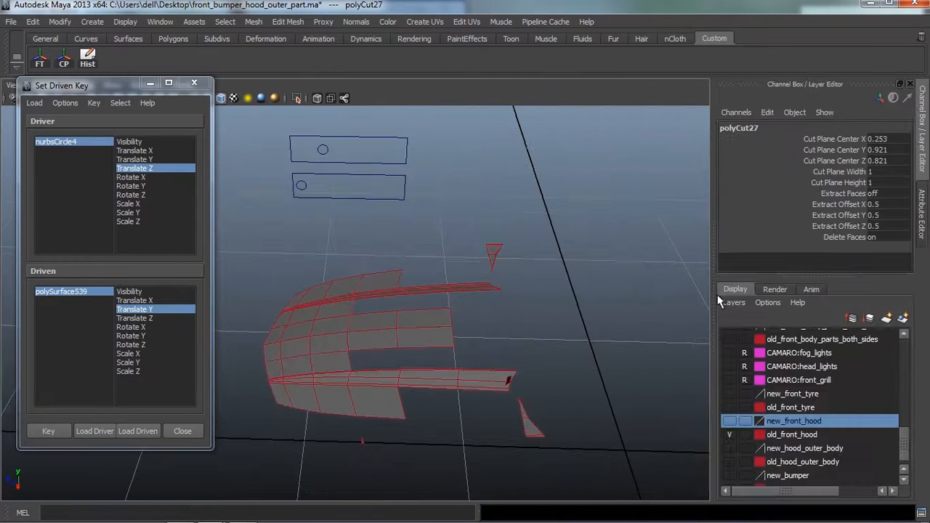
# Adjust polyCut27's Cut Plane Center X to about 2328.553 so that polySurface539 is restored whole
pyautogui.click(843, 139)
pyautogui.moveTo(590, 266); pyautogui.dragTo(156, 330, button='middle')
pyautogui.moveTo(6, 329); pyautogui.dragTo(928, 322, button='middle')
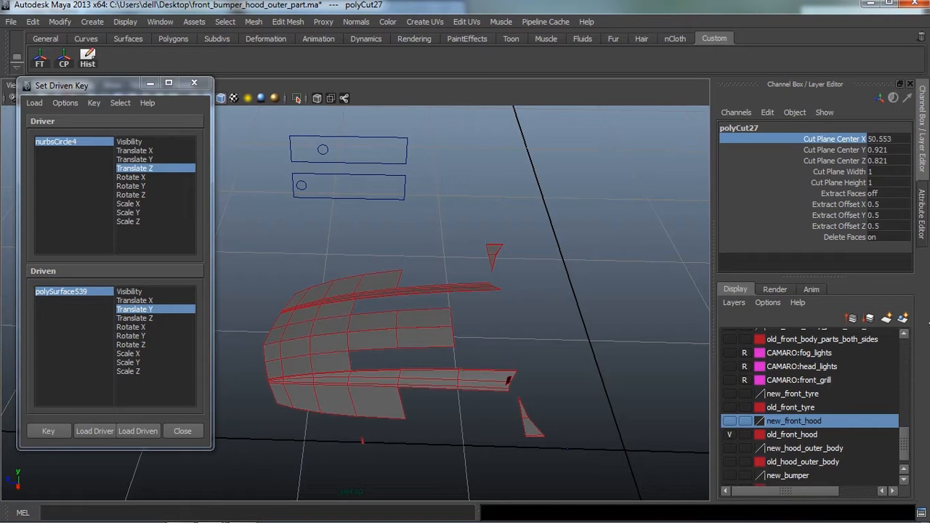
pyautogui.moveTo(560, 322); pyautogui.dragTo(3, 332, button='middle')
pyautogui.moveTo(455, 284); pyautogui.dragTo(851, 269, button='middle')
pyautogui.moveTo(463, 279); pyautogui.dragTo(699, 250, button='middle')
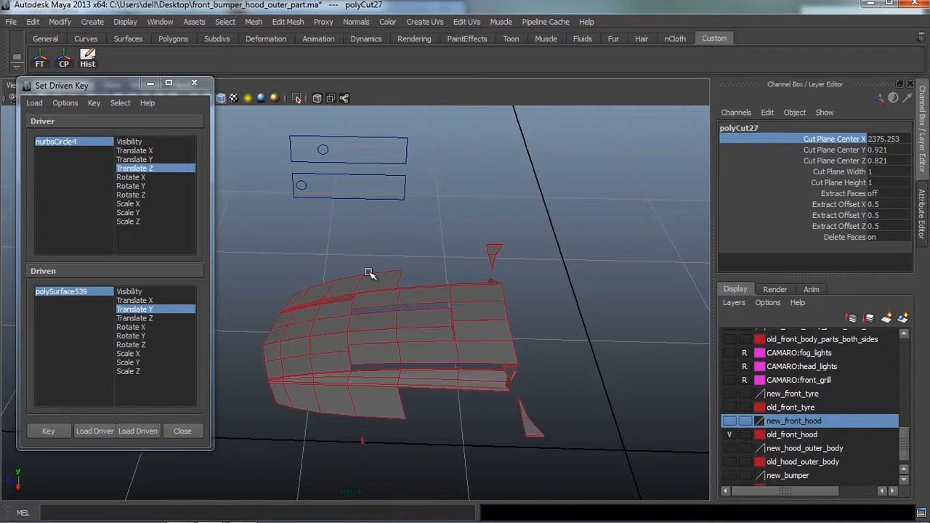
pyautogui.moveTo(369, 273); pyautogui.dragTo(602, 289, button='middle')
pyautogui.moveTo(467, 305); pyautogui.dragTo(359, 319, button='middle')
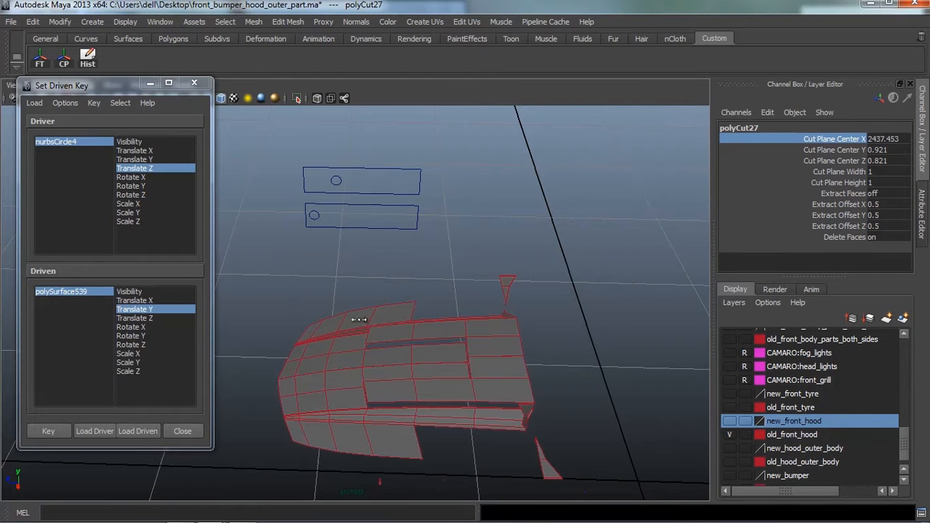
pyautogui.moveTo(492, 297)
pyautogui.mouseDown(button='middle')
pyautogui.moveTo(601, 287)
pyautogui.moveTo(487, 290)
pyautogui.mouseUp(button='middle')
pyautogui.moveTo(309, 290); pyautogui.dragTo(506, 285, button='middle')
pyautogui.moveTo(609, 285); pyautogui.dragTo(611, 311, button='middle')
pyautogui.keyDown('alt'); pyautogui.moveTo(532, 318); pyautogui.dragTo(548, 289, button='middle'); pyautogui.keyUp('alt')
pyautogui.keyDown('alt'); pyautogui.moveTo(547, 289); pyautogui.dragTo(584, 307); pyautogui.keyUp('alt')
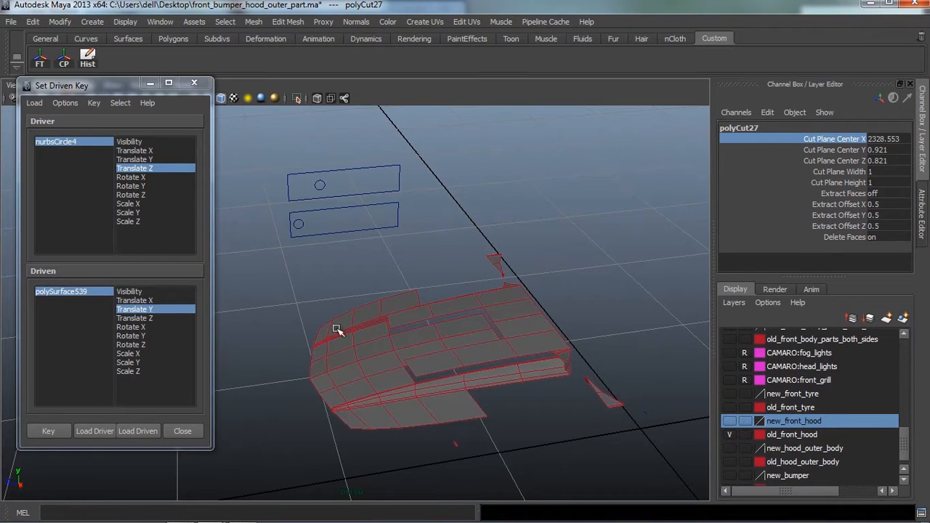
# Load polyCut27 as the driven object and key its Cut Plane Center X against nurbsCircle4's Translate Z -0.146
pyautogui.click(126, 430)
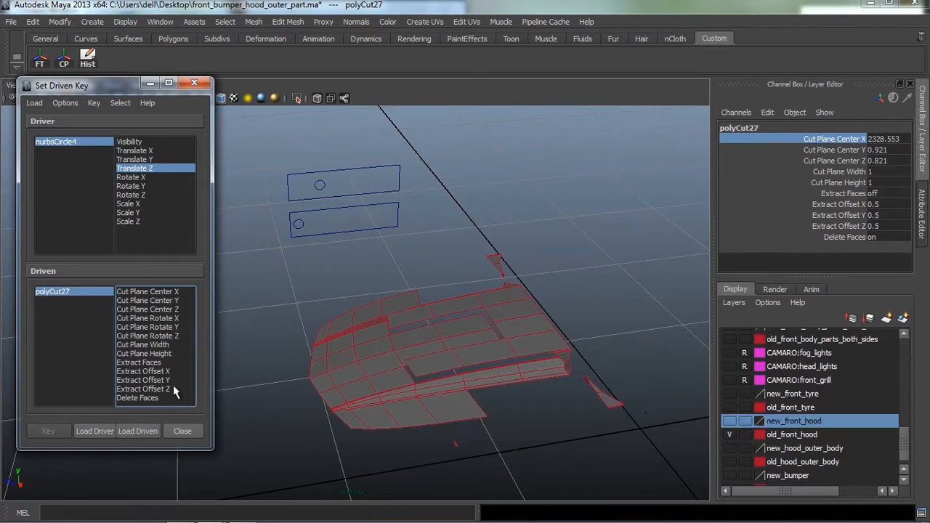
pyautogui.click(168, 292)
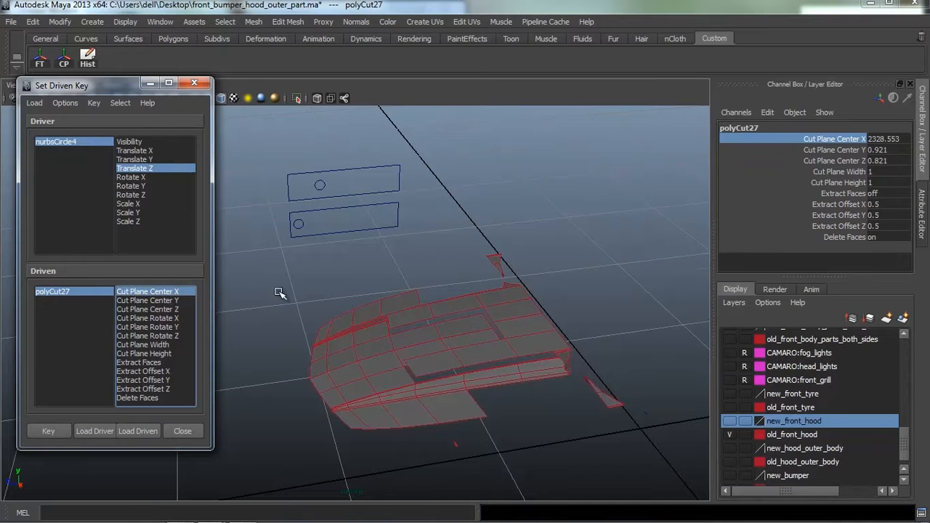
pyautogui.keyDown('alt'); pyautogui.moveTo(363, 272); pyautogui.dragTo(352, 273); pyautogui.keyUp('alt')
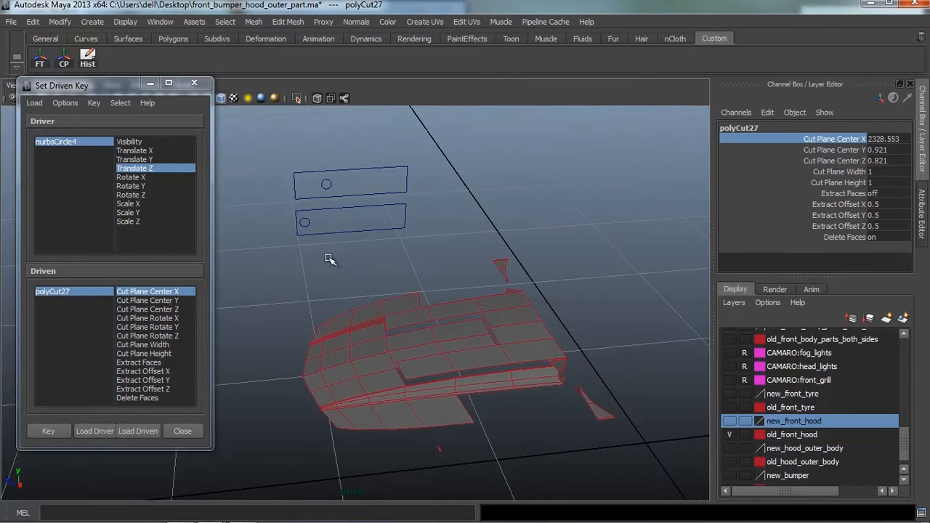
pyautogui.click(51, 432)
# Slide nurbsCircle4 along its slider to Translate Z -0.214
pyautogui.keyDown('alt'); pyautogui.moveTo(571, 332); pyautogui.dragTo(530, 342); pyautogui.keyUp('alt')
pyautogui.click(323, 187)
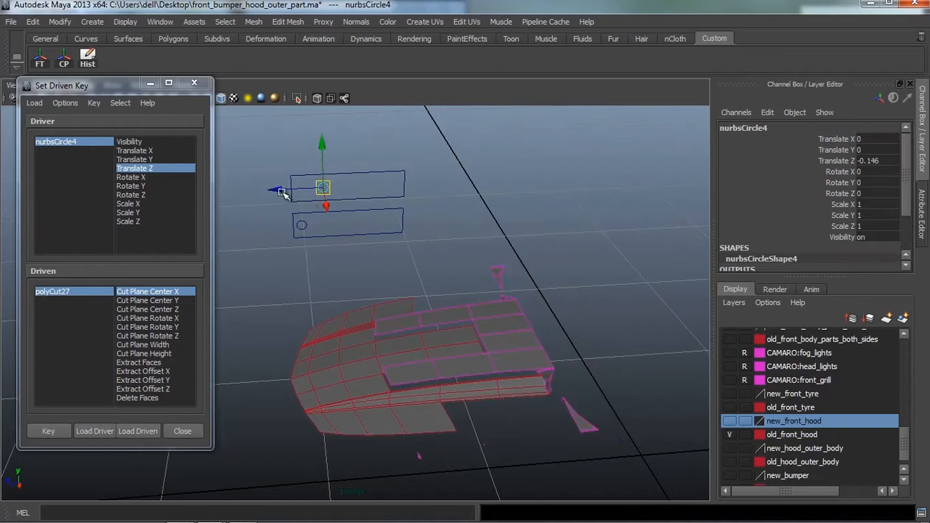
pyautogui.moveTo(282, 193)
pyautogui.mouseDown()
pyautogui.moveTo(443, 280)
pyautogui.moveTo(291, 204)
pyautogui.mouseUp()
pyautogui.scroll(-1, 409, 305)
pyautogui.moveTo(409, 305)
pyautogui.keyDown('alt'); pyautogui.mouseDown()
pyautogui.moveTo(389, 305)
pyautogui.moveTo(411, 289)
pyautogui.mouseUp(); pyautogui.keyUp('alt')
pyautogui.scroll(1, 393, 301)
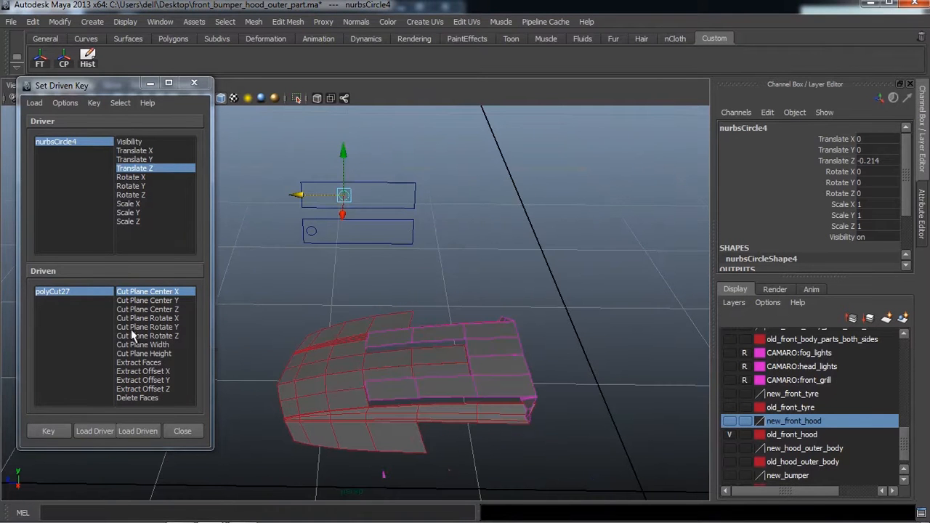
# Select the driven polyCut27 node and set its Cut Plane Center X to 1000
pyautogui.click(76, 289)
pyautogui.click(832, 139)
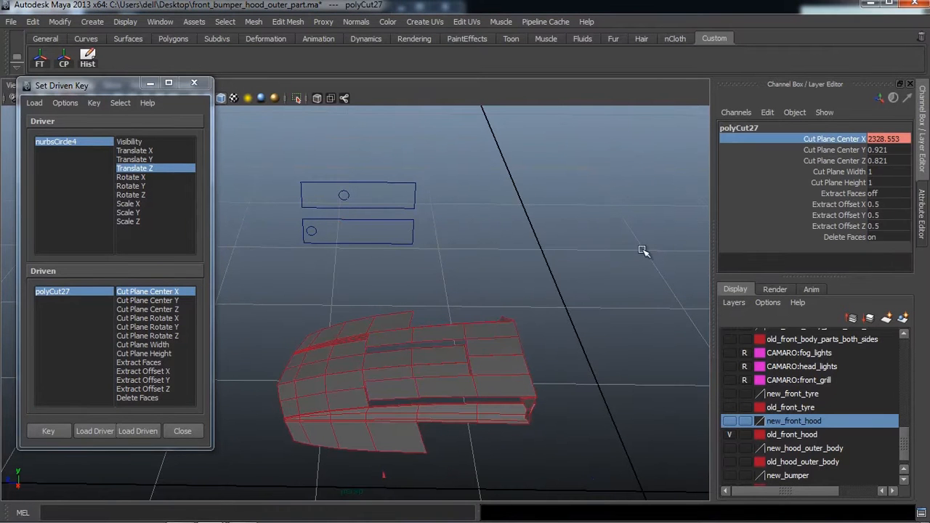
pyautogui.moveTo(317, 320); pyautogui.dragTo(863, 309, button='middle')
pyautogui.moveTo(263, 290); pyautogui.dragTo(615, 284, button='middle')
pyautogui.click(883, 139)
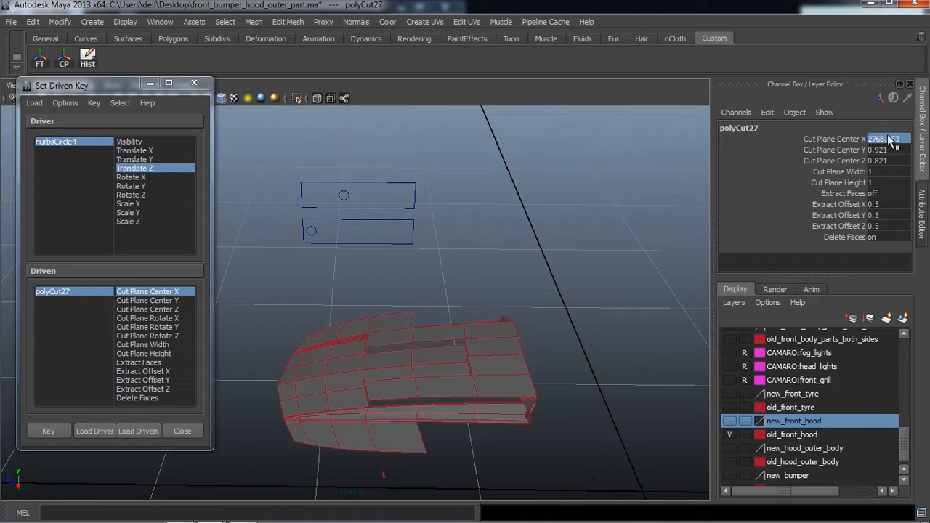
pyautogui.write('1000')
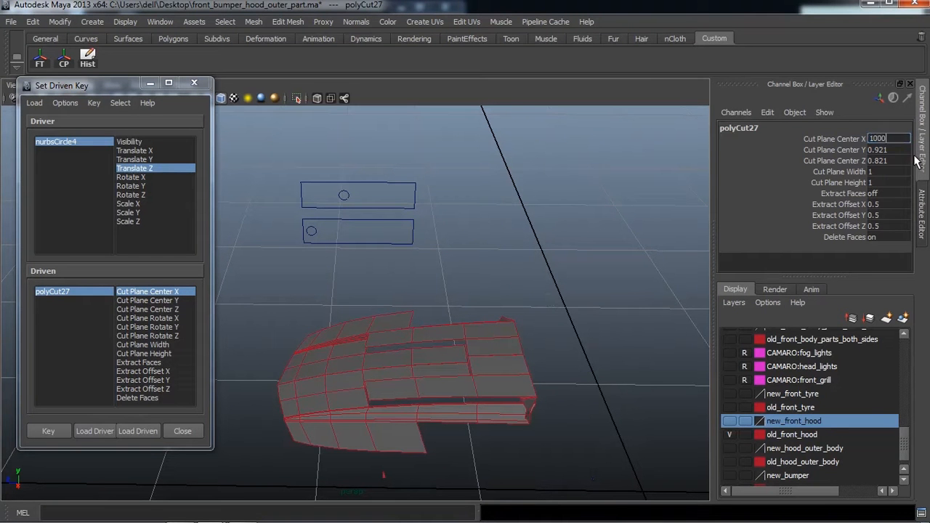
pyautogui.press('Return')
# Lower polyCut27's Cut Plane Center X to 71.5 so that the rear piece of the old hood is cut away
pyautogui.click(852, 141)
pyautogui.moveTo(646, 245); pyautogui.dragTo(5, 333, button='middle')
pyautogui.moveTo(638, 274); pyautogui.dragTo(27, 314, button='middle')
pyautogui.moveTo(611, 301); pyautogui.dragTo(6, 331, button='middle')
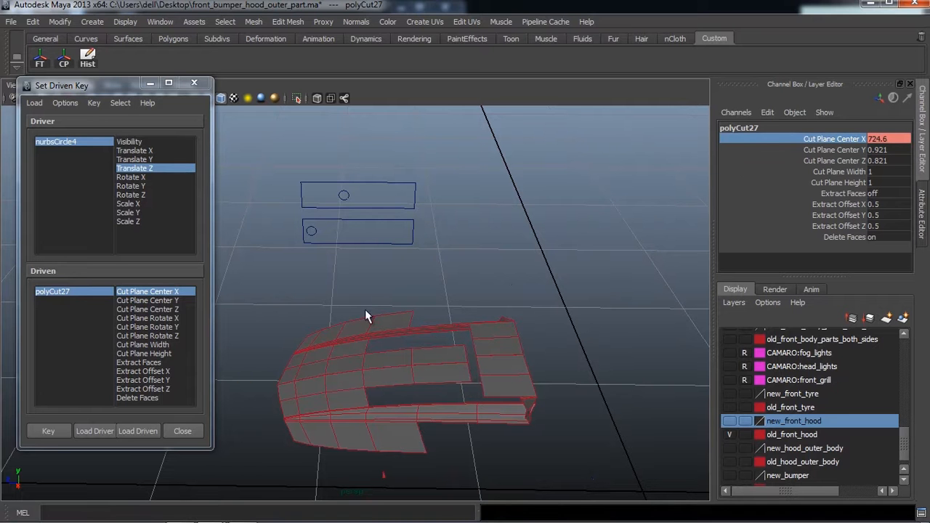
pyautogui.moveTo(676, 270); pyautogui.dragTo(4, 348, button='middle')
pyautogui.moveTo(307, 311); pyautogui.dragTo(7, 332, button='middle')
pyautogui.moveTo(643, 272); pyautogui.dragTo(7, 333, button='middle')
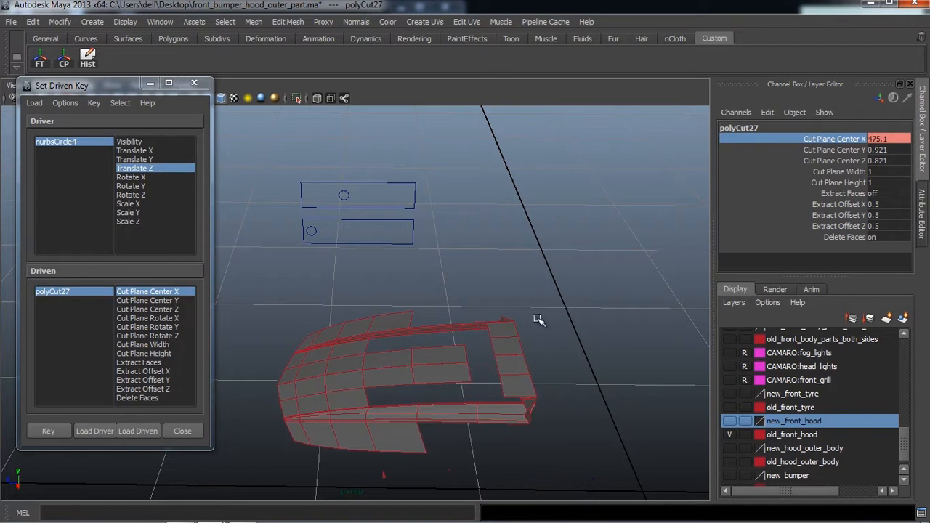
pyautogui.moveTo(612, 306); pyautogui.dragTo(60, 332, button='middle')
pyautogui.moveTo(582, 285); pyautogui.dragTo(4, 319, button='middle')
pyautogui.moveTo(583, 307); pyautogui.dragTo(3, 343, button='middle')
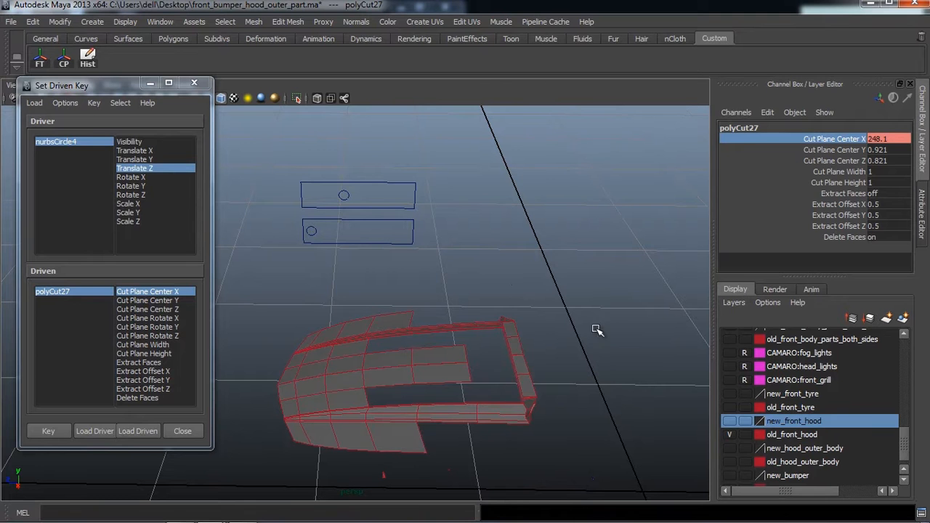
pyautogui.moveTo(597, 329); pyautogui.dragTo(4, 374, button='middle')
pyautogui.moveTo(576, 289); pyautogui.dragTo(3, 330, button='middle')
pyautogui.moveTo(496, 308); pyautogui.dragTo(143, 341, button='middle')
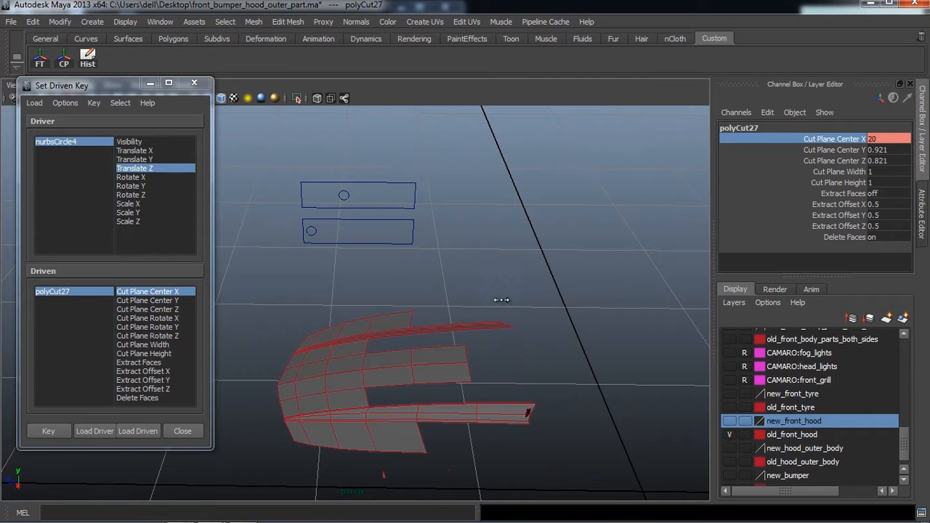
pyautogui.moveTo(845, 310); pyautogui.dragTo(865, 310, button='middle')
# Key polyCut27's Cut Plane Center X of 71.5 against nurbsCircle4's Translate Z
pyautogui.keyDown('alt'); pyautogui.moveTo(487, 353); pyautogui.dragTo(511, 336); pyautogui.keyUp('alt')
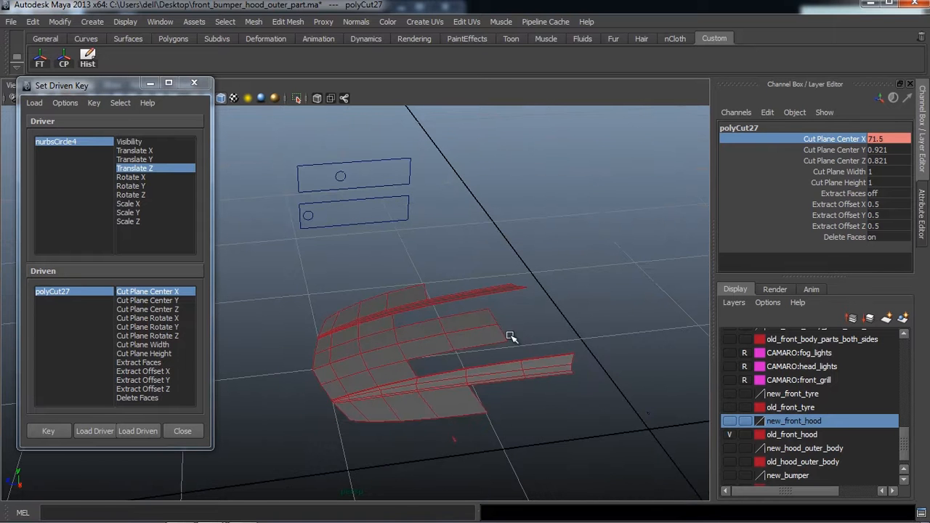
pyautogui.click(53, 435)
pyautogui.keyDown('alt'); pyautogui.moveTo(512, 287); pyautogui.dragTo(537, 350); pyautogui.keyUp('alt')
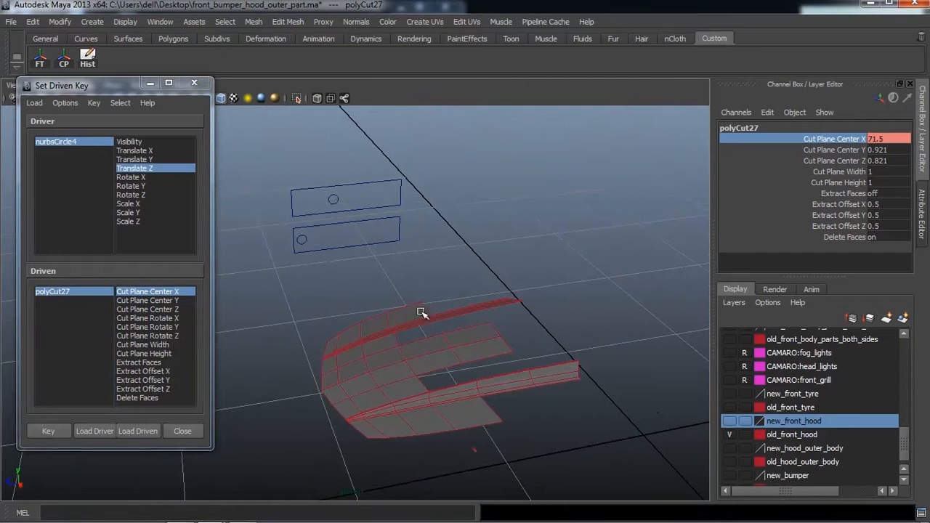
# Slide nurbsCircle4 along its slider to Translate Z -0.166
pyautogui.click(337, 204)
pyautogui.moveTo(291, 205); pyautogui.dragTo(284, 217)
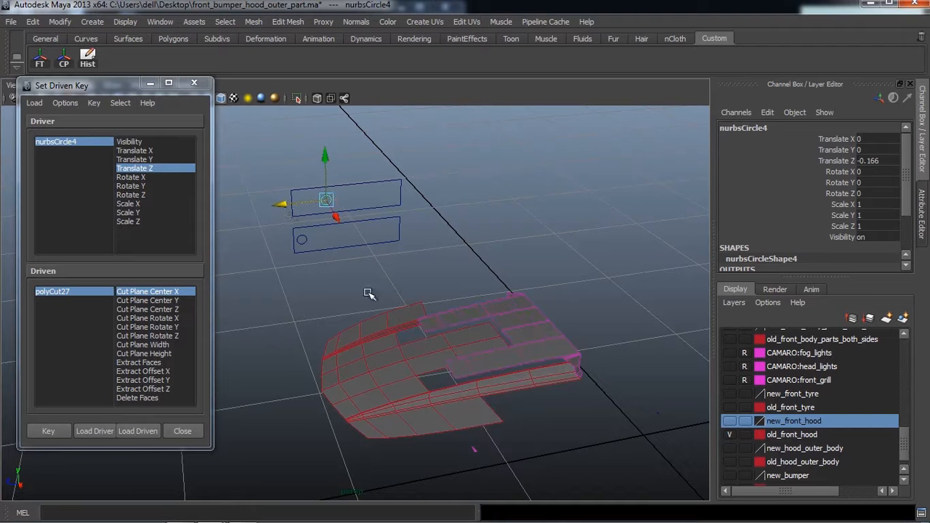
pyautogui.keyDown('alt'); pyautogui.moveTo(369, 292); pyautogui.dragTo(429, 327); pyautogui.keyUp('alt')
# Cut the hood's long side strips, polySurface540, with the Cut Faces Tool
pyautogui.click(476, 379)
pyautogui.click(289, 22)
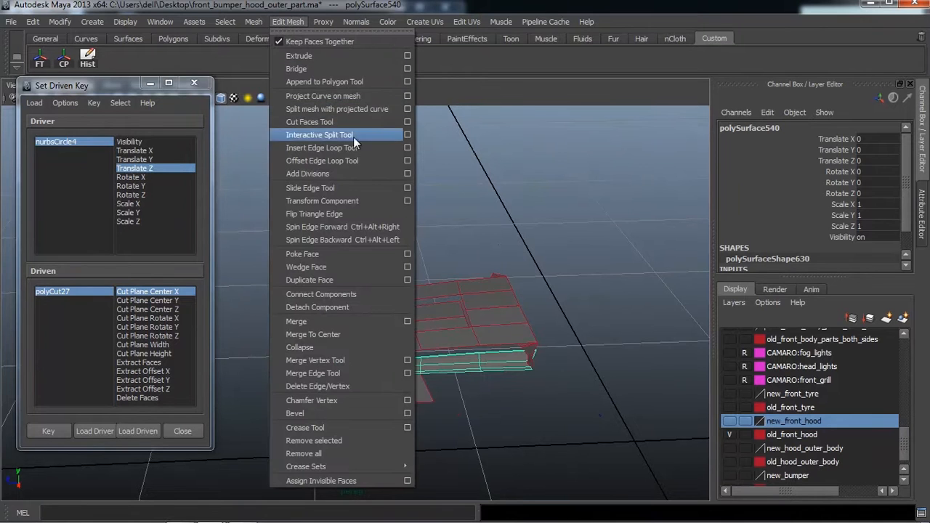
pyautogui.click(341, 122)
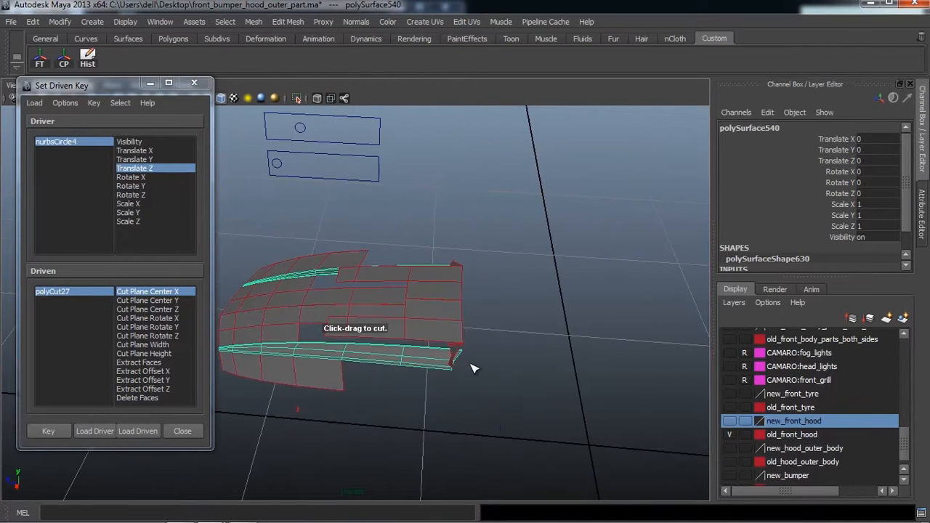
pyautogui.moveTo(471, 364); pyautogui.dragTo(520, 367)
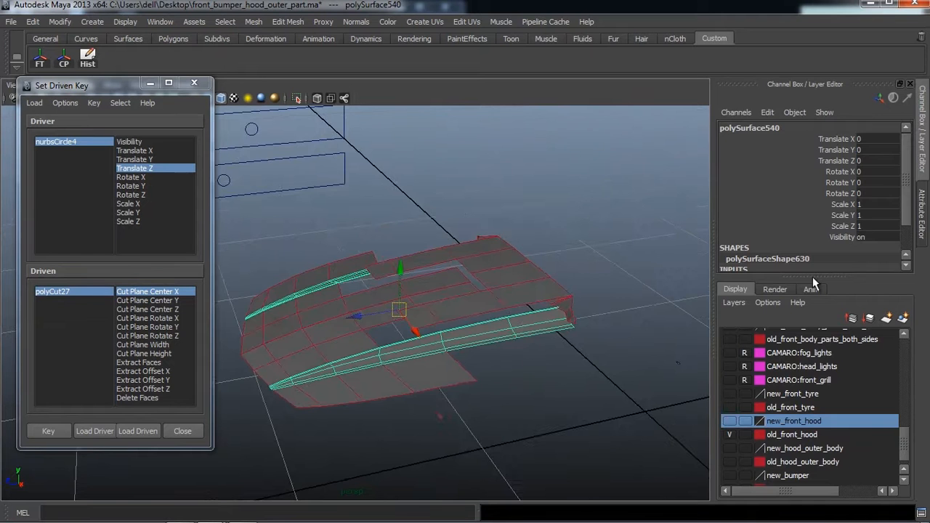
# Select polySurface540's polyCut28 history node and show its attributes in the Channel Box
pyautogui.hotkey('ctrl', 'a')
pyautogui.click(741, 260)
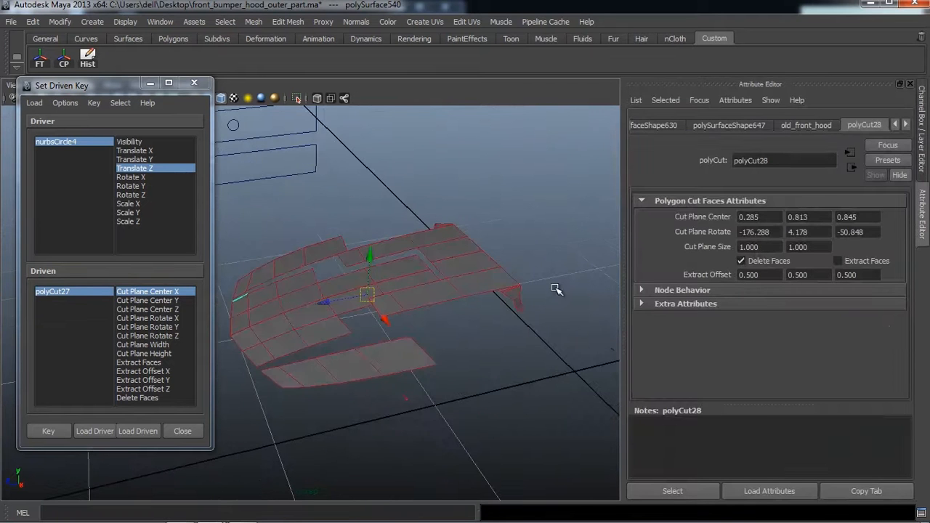
pyautogui.hotkey('ctrl', 'a')
pyautogui.keyDown('alt'); pyautogui.moveTo(553, 291); pyautogui.dragTo(565, 269, button='middle'); pyautogui.keyUp('alt')
pyautogui.scroll(-3, 564, 269)
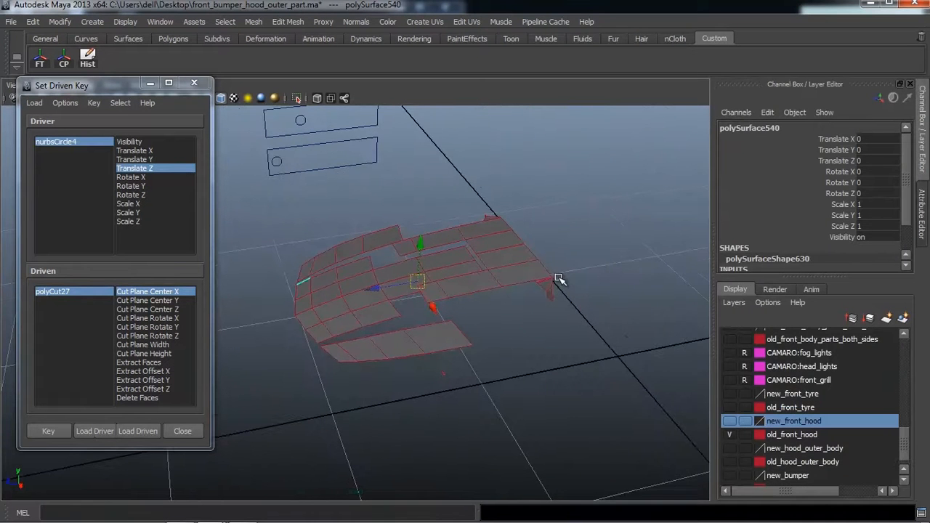
pyautogui.hotkey('ctrl', 'a')
pyautogui.scroll(2, 515, 318)
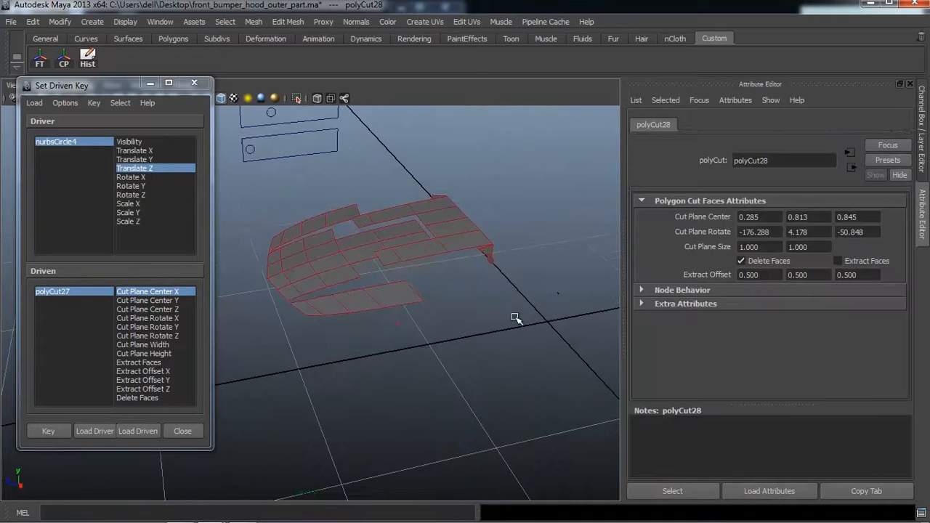
pyautogui.hotkey('ctrl', 'a')
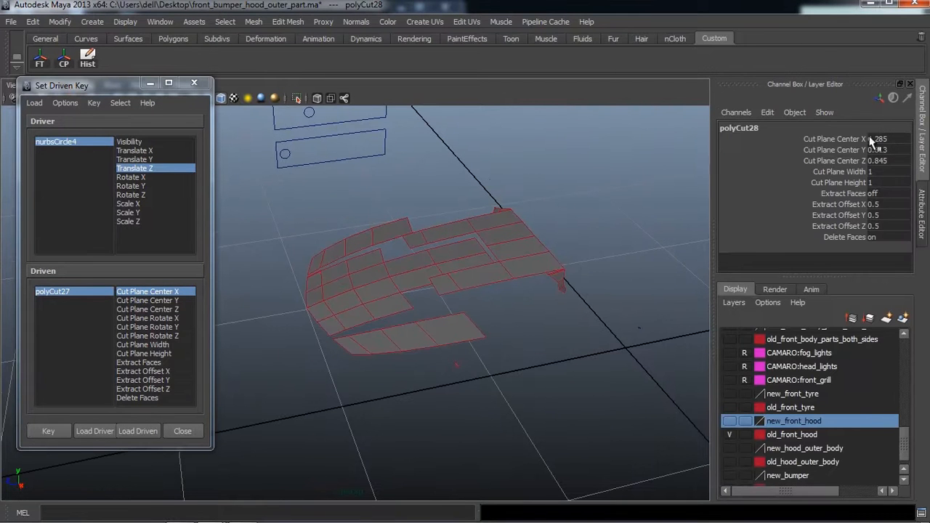
# Lower polyCut28's Cut Plane Center X to -302.915 so that the side strips are restored whole
pyautogui.click(865, 138)
pyautogui.moveTo(519, 267); pyautogui.dragTo(629, 275, button='middle')
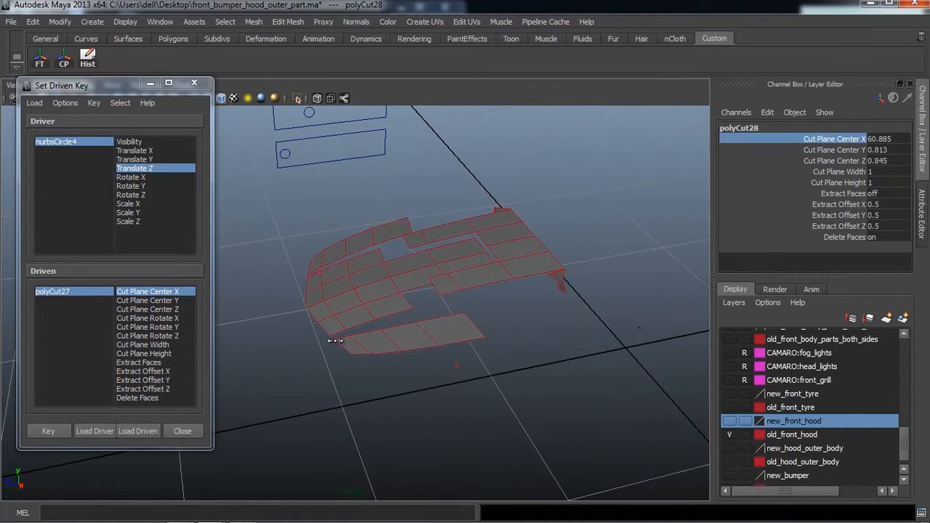
pyautogui.moveTo(335, 340); pyautogui.dragTo(263, 393, button='middle')
pyautogui.moveTo(373, 390); pyautogui.dragTo(305, 391, button='middle')
pyautogui.moveTo(581, 360); pyautogui.dragTo(306, 376, button='middle')
pyautogui.moveTo(626, 353); pyautogui.dragTo(283, 392, button='middle')
pyautogui.moveTo(551, 375); pyautogui.dragTo(284, 430, button='middle')
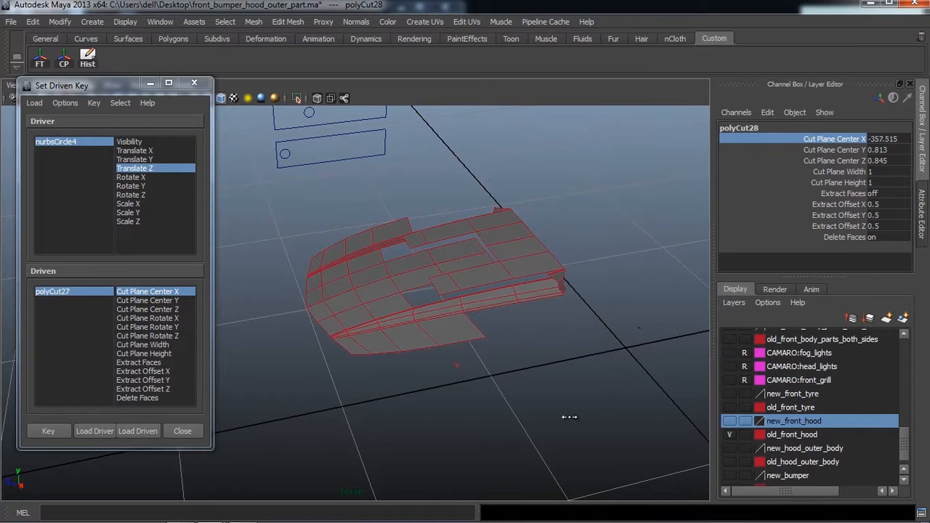
pyautogui.moveTo(569, 417); pyautogui.dragTo(900, 417, button='middle')
pyautogui.moveTo(457, 419); pyautogui.dragTo(538, 436, button='middle')
# Load polyCut28 as the driven object and key its Cut Plane Center X against nurbsCircle4's Translate Z -0.166
pyautogui.keyDown('alt'); pyautogui.moveTo(546, 360); pyautogui.dragTo(530, 400, button='middle'); pyautogui.keyUp('alt')
pyautogui.scroll(2, 530, 401)
pyautogui.keyDown('alt'); pyautogui.moveTo(538, 400); pyautogui.dragTo(542, 353); pyautogui.keyUp('alt')
pyautogui.keyDown('alt'); pyautogui.moveTo(537, 332); pyautogui.dragTo(534, 375, button='middle'); pyautogui.keyUp('alt')
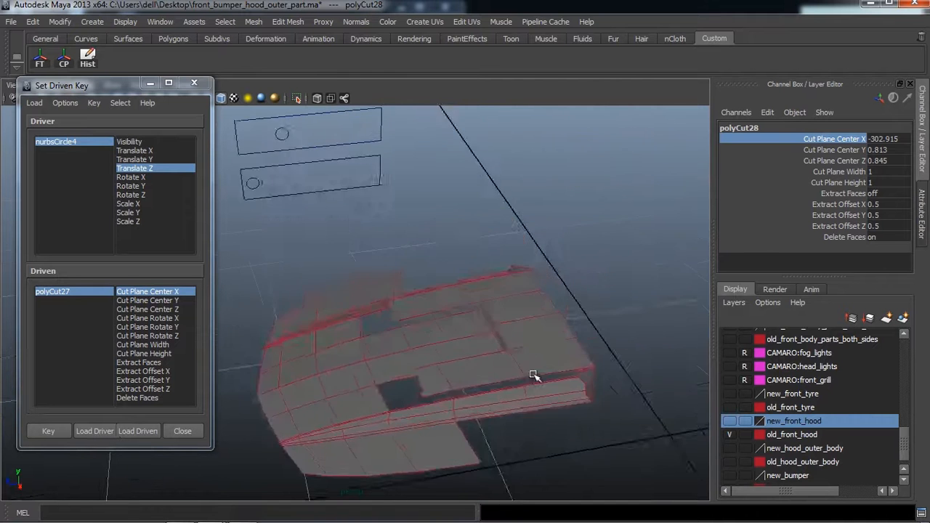
pyautogui.scroll(-4, 528, 354)
pyautogui.scroll(2, 528, 356)
pyautogui.keyDown('alt'); pyautogui.moveTo(513, 371); pyautogui.dragTo(507, 362); pyautogui.keyUp('alt')
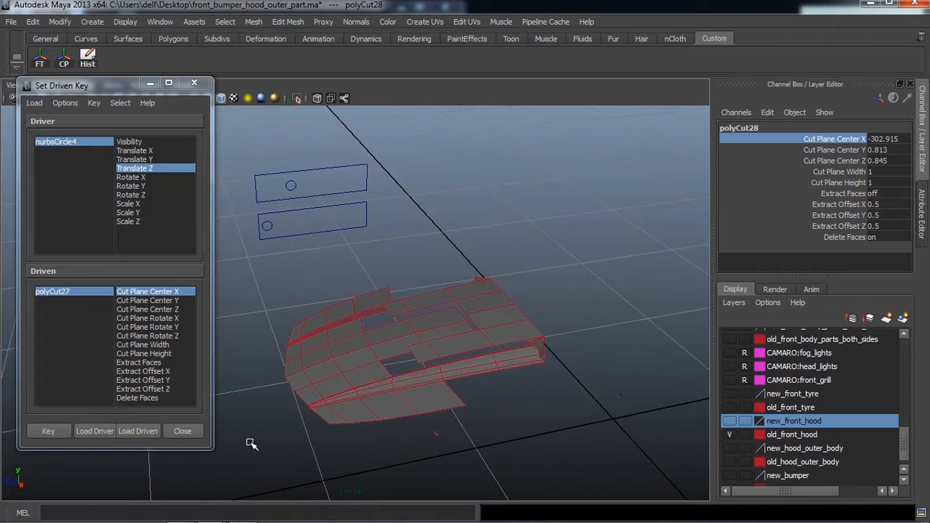
pyautogui.click(150, 434)
pyautogui.keyDown('alt'); pyautogui.moveTo(322, 386); pyautogui.dragTo(467, 337); pyautogui.keyUp('alt')
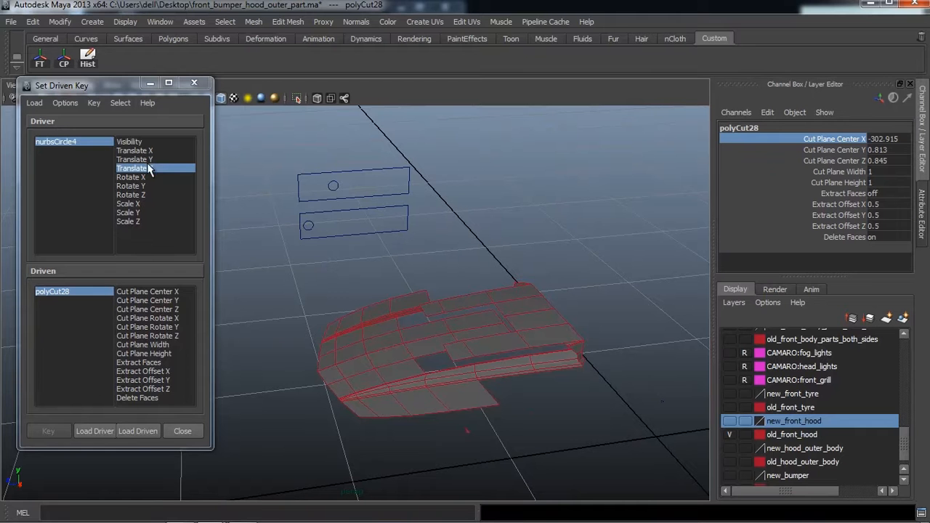
pyautogui.click(158, 294)
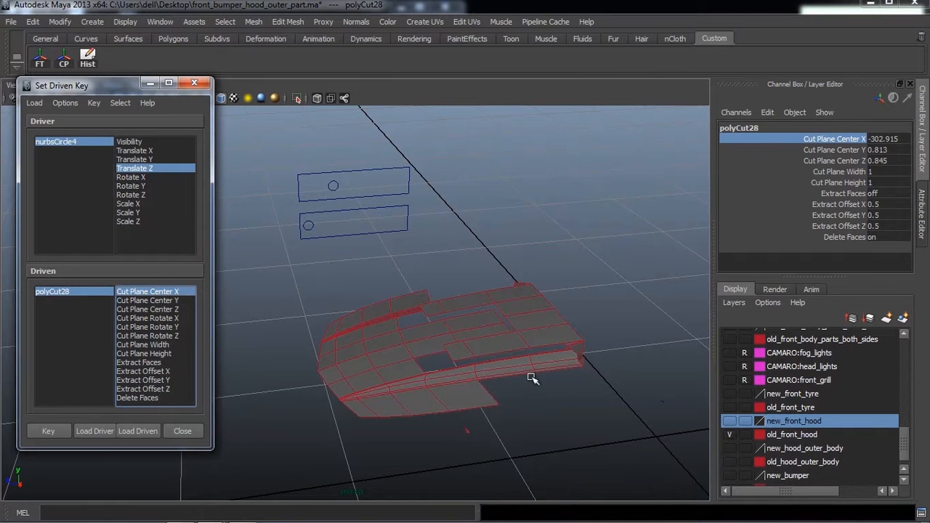
pyautogui.keyDown('alt'); pyautogui.moveTo(532, 378); pyautogui.dragTo(516, 364, button='middle'); pyautogui.keyUp('alt')
pyautogui.click(61, 436)
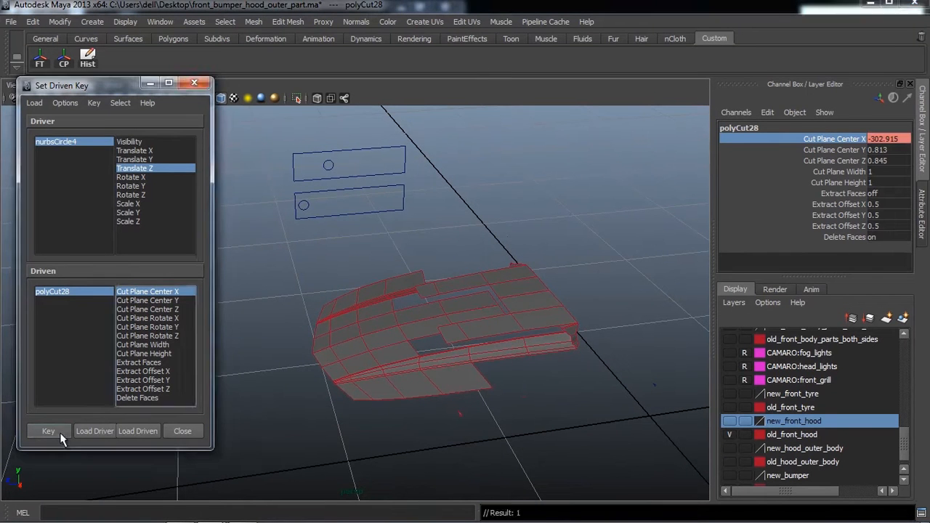
# Slide nurbsCircle4 along its slider to Translate Z -0.215
pyautogui.keyDown('alt'); pyautogui.moveTo(405, 357); pyautogui.dragTo(429, 367); pyautogui.keyUp('alt')
pyautogui.click(340, 164)
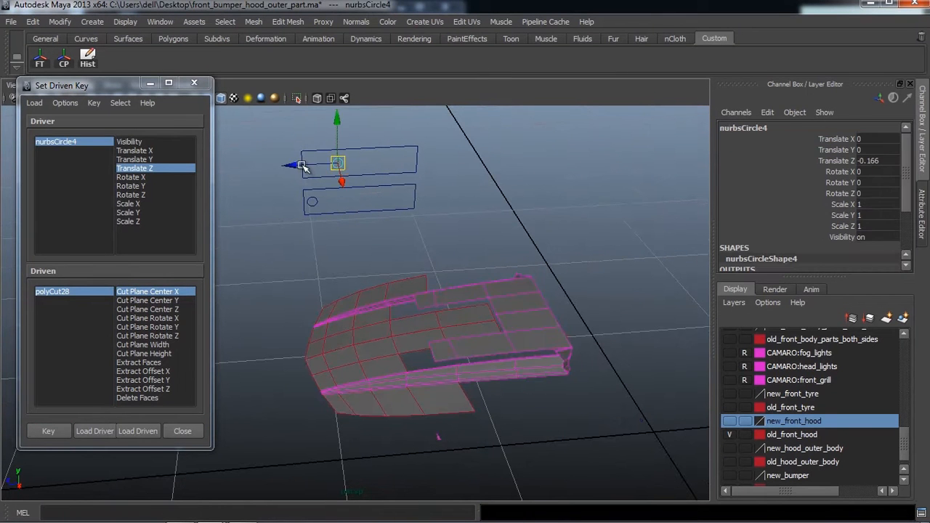
pyautogui.moveTo(304, 167); pyautogui.dragTo(311, 169)
pyautogui.keyDown('alt'); pyautogui.moveTo(373, 197); pyautogui.dragTo(434, 254); pyautogui.keyUp('alt')
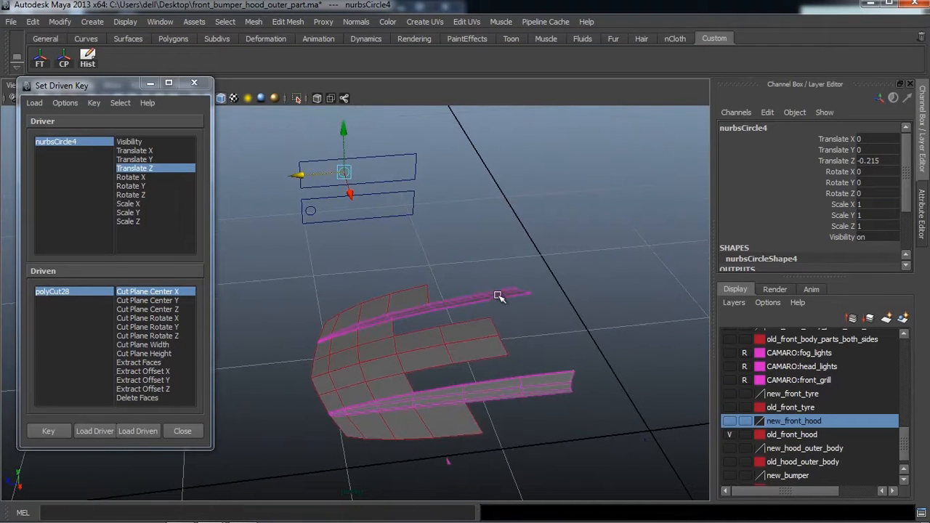
# Raise polyCut28's Cut Plane Center X to 30.985 to cut away the side strips and key it against nurbsCircle4's Translate Z
pyautogui.click(498, 296)
pyautogui.press('f')
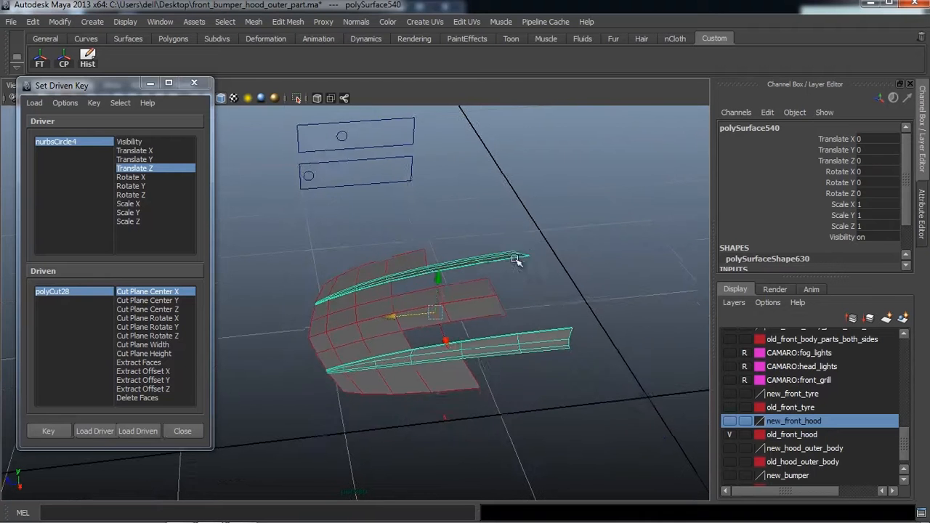
pyautogui.click(82, 292)
pyautogui.click(834, 138)
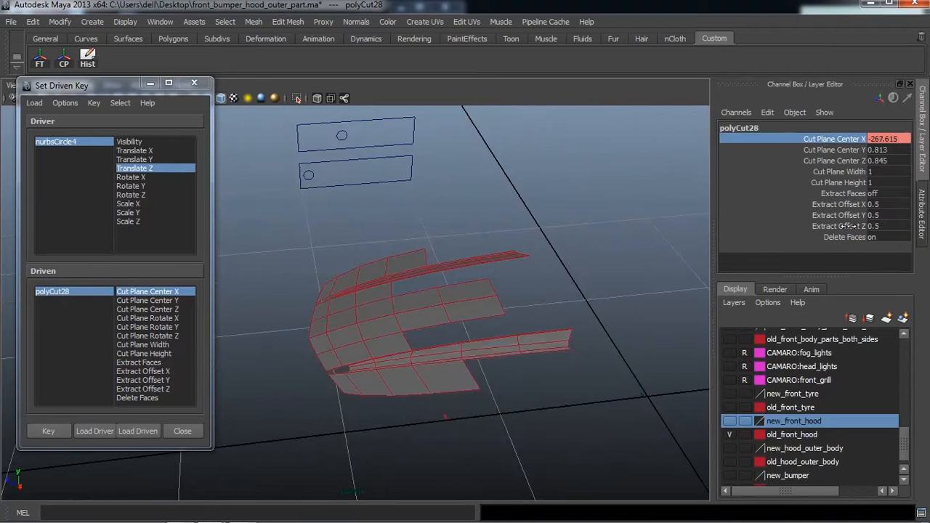
pyautogui.moveTo(849, 226); pyautogui.dragTo(919, 224, button='middle')
pyautogui.moveTo(389, 243); pyautogui.dragTo(928, 213, button='middle')
pyautogui.moveTo(345, 232); pyautogui.dragTo(601, 247, button='middle')
pyautogui.keyDown('alt'); pyautogui.moveTo(438, 272); pyautogui.dragTo(446, 294); pyautogui.keyUp('alt')
pyautogui.click(62, 432)
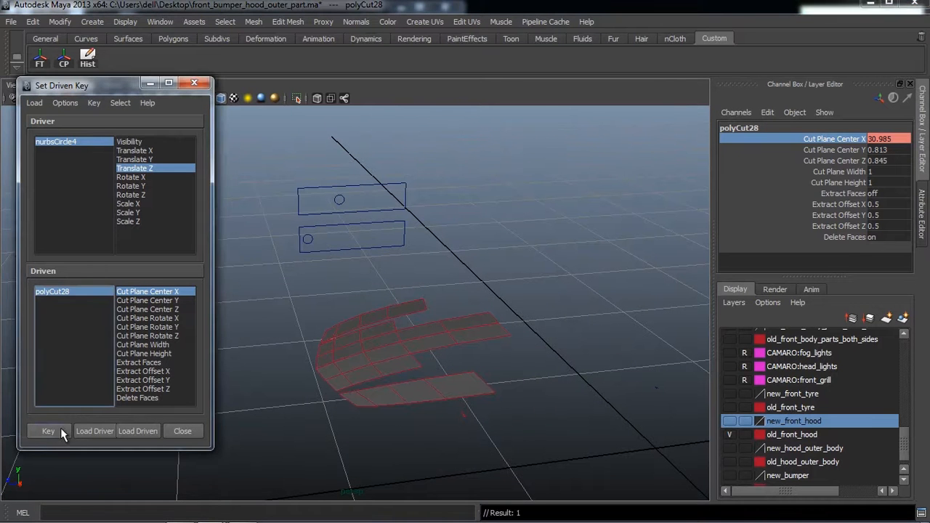
# Examine the old hood's remaining pieces from several angles
pyautogui.moveTo(323, 336)
pyautogui.keyDown('alt'); pyautogui.mouseDown()
pyautogui.moveTo(345, 333)
pyautogui.moveTo(317, 326)
pyautogui.mouseUp(); pyautogui.keyUp('alt')
pyautogui.keyDown('alt'); pyautogui.moveTo(317, 326); pyautogui.dragTo(386, 348, button='right'); pyautogui.keyUp('alt')
pyautogui.keyDown('alt'); pyautogui.moveTo(386, 347); pyautogui.dragTo(412, 347); pyautogui.keyUp('alt')
pyautogui.keyDown('alt'); pyautogui.moveTo(390, 316); pyautogui.dragTo(445, 314); pyautogui.keyUp('alt')
pyautogui.keyDown('alt'); pyautogui.moveTo(451, 313); pyautogui.dragTo(402, 290, button='right'); pyautogui.keyUp('alt')
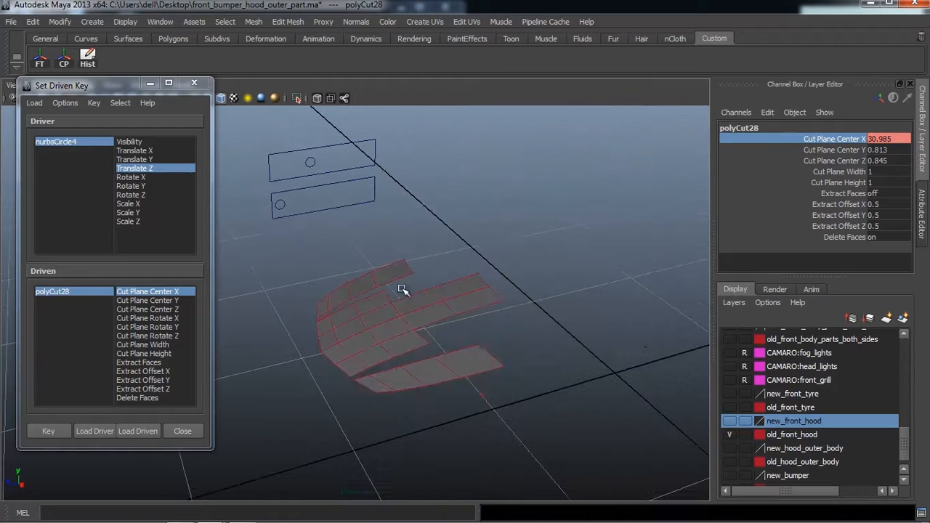
pyautogui.keyDown('alt'); pyautogui.moveTo(504, 336); pyautogui.dragTo(488, 325); pyautogui.keyUp('alt')
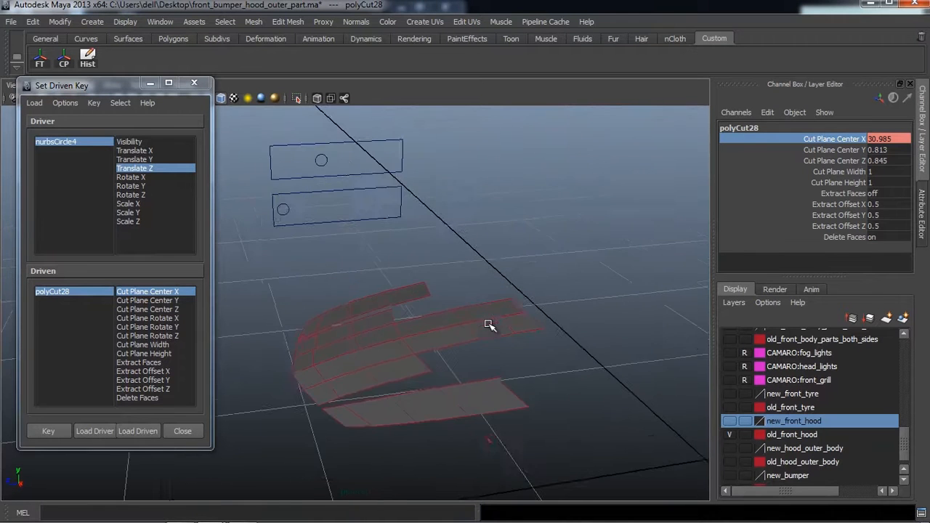
pyautogui.keyDown('alt'); pyautogui.moveTo(494, 328); pyautogui.dragTo(482, 327, button='middle'); pyautogui.keyUp('alt')
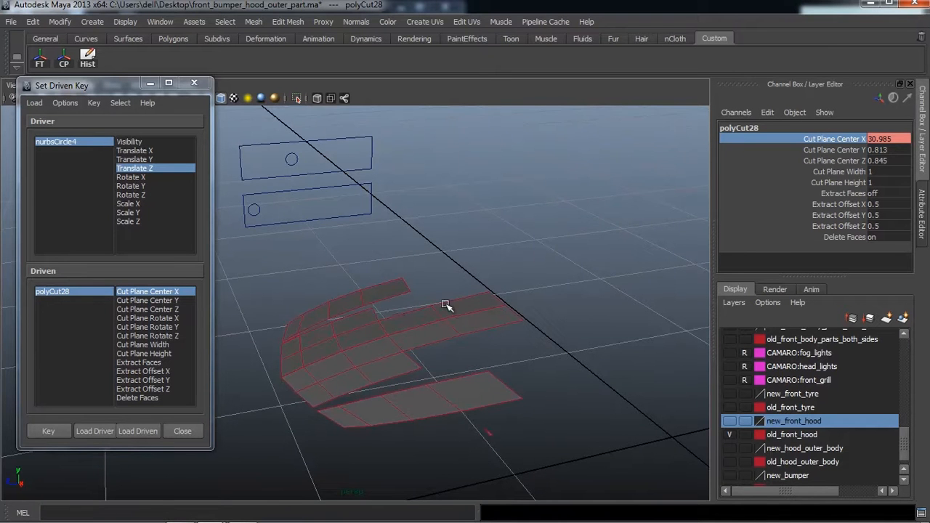
pyautogui.keyDown('alt'); pyautogui.moveTo(446, 305); pyautogui.dragTo(445, 348); pyautogui.keyUp('alt')
# Select the hood's protruding centre panel, polySurface538, and load it as the driven object
pyautogui.click(467, 322)
pyautogui.scroll(2, 479, 348)
pyautogui.scroll(-2, 483, 351)
pyautogui.scroll(-2, 479, 336)
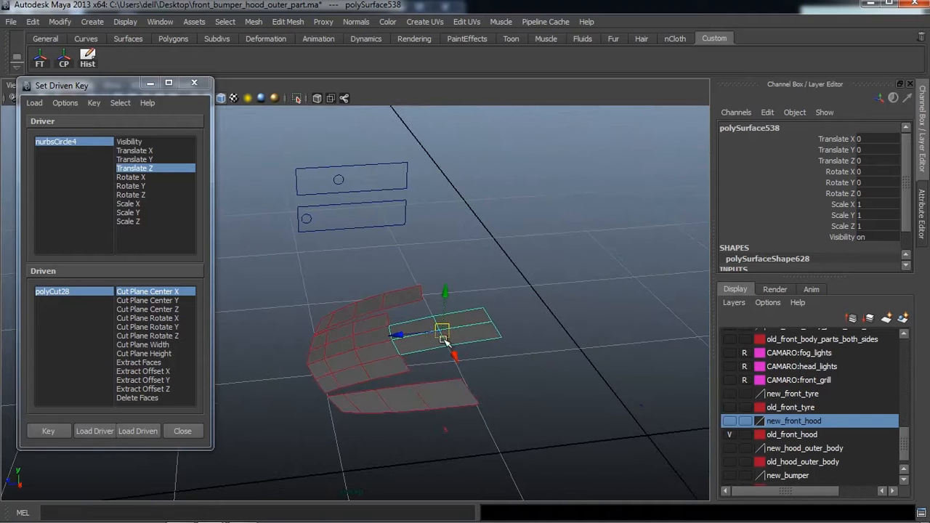
pyautogui.keyDown('alt'); pyautogui.moveTo(451, 309); pyautogui.dragTo(434, 270); pyautogui.keyUp('alt')
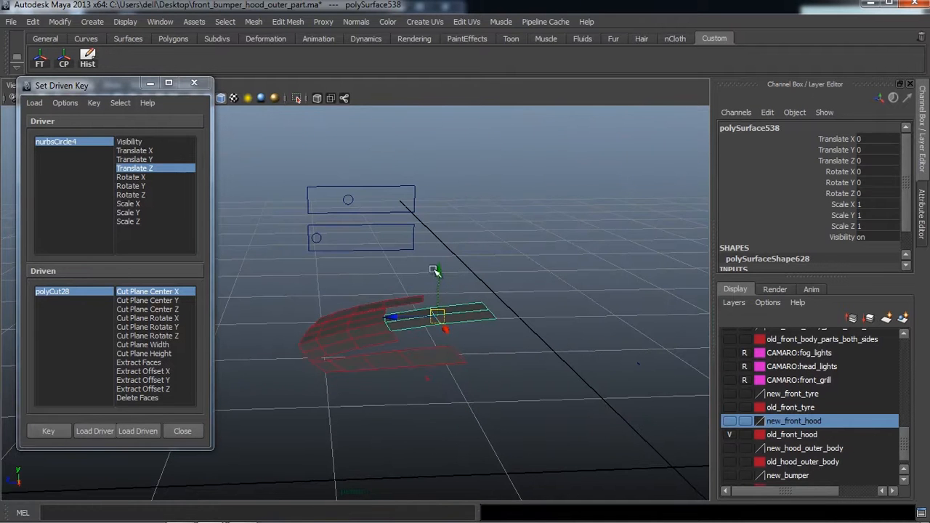
pyautogui.moveTo(447, 330)
pyautogui.keyDown('alt'); pyautogui.mouseDown()
pyautogui.moveTo(449, 322)
pyautogui.moveTo(446, 342)
pyautogui.moveTo(444, 320)
pyautogui.mouseUp(); pyautogui.keyUp('alt')
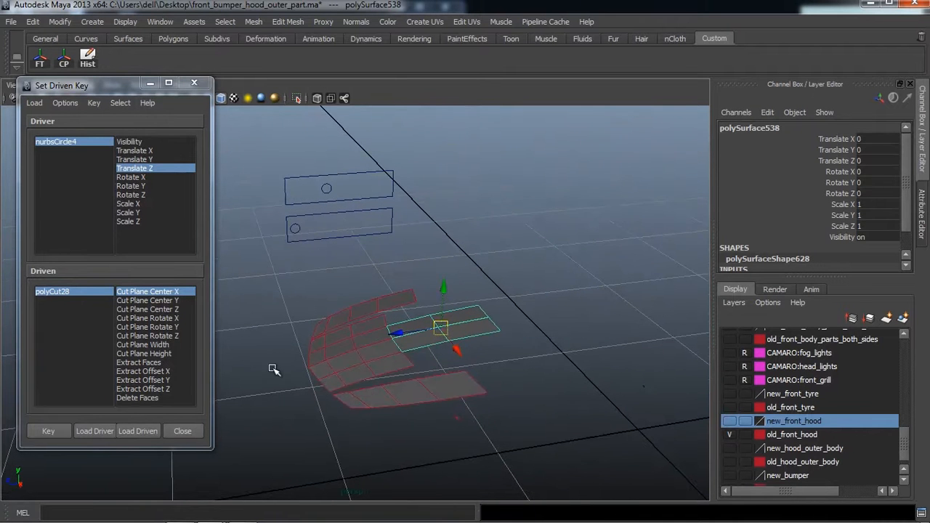
pyautogui.click(137, 431)
pyautogui.keyDown('alt'); pyautogui.moveTo(307, 380); pyautogui.dragTo(337, 279); pyautogui.keyUp('alt')
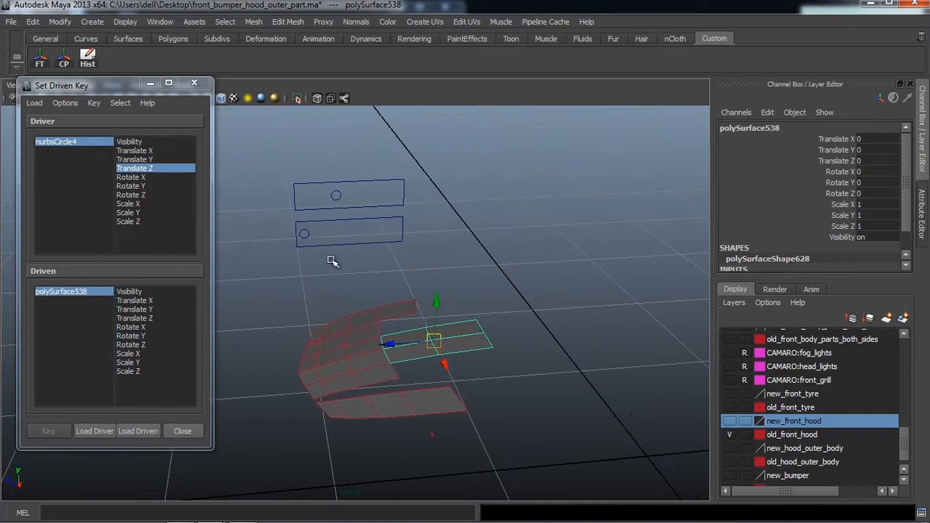
# Slide nurbsCircle4 back along its slider and key polySurface538's Translate Y of 0 against the circle's Translate Z
pyautogui.click(336, 199)
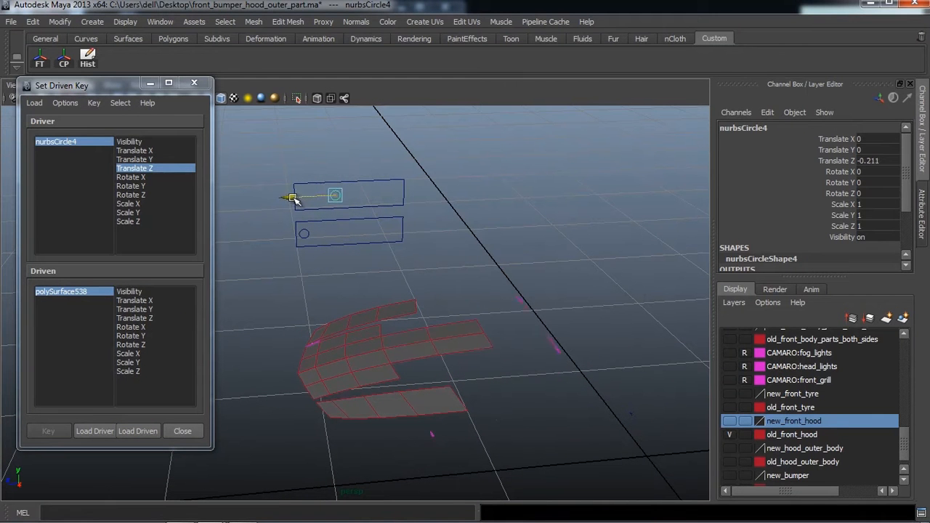
pyautogui.moveTo(295, 201); pyautogui.dragTo(424, 353)
pyautogui.click(424, 353)
pyautogui.keyDown('alt'); pyautogui.moveTo(324, 320); pyautogui.dragTo(325, 298); pyautogui.keyUp('alt')
pyautogui.click(143, 309)
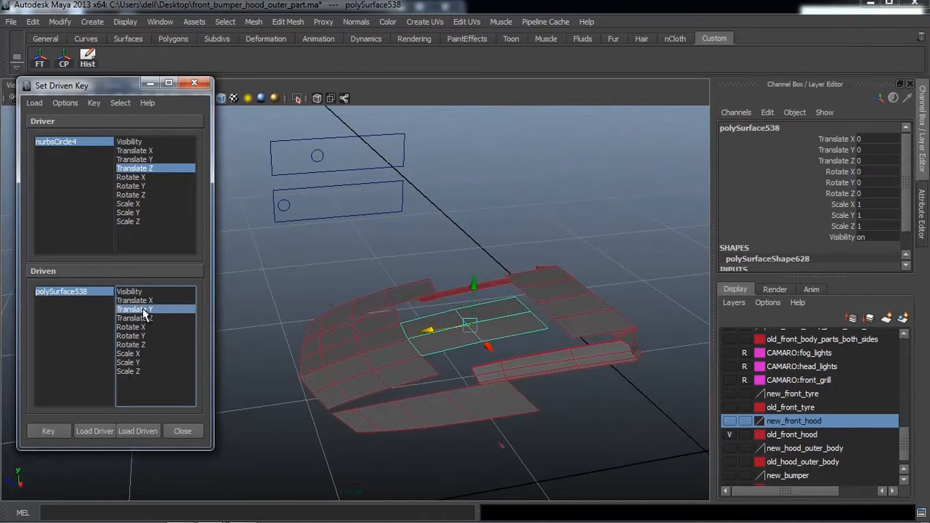
pyautogui.click(48, 431)
pyautogui.keyDown('alt'); pyautogui.moveTo(305, 314); pyautogui.dragTo(314, 323); pyautogui.keyUp('alt')
# Slide nurbsCircle4 forward, raise the centre panel polySurface538 to Translate Y 0.065, and key it against the circle's Translate Z
pyautogui.click(342, 164)
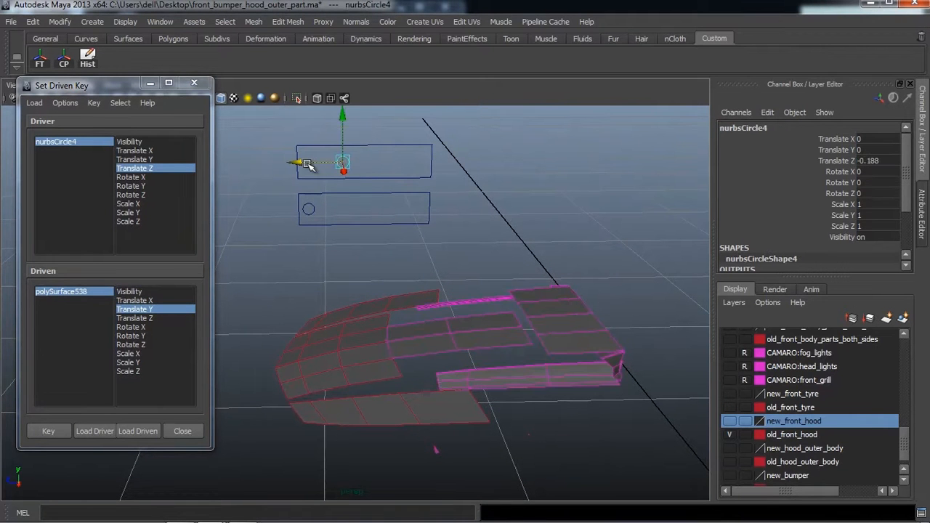
pyautogui.moveTo(309, 165); pyautogui.dragTo(311, 165)
pyautogui.click(513, 335)
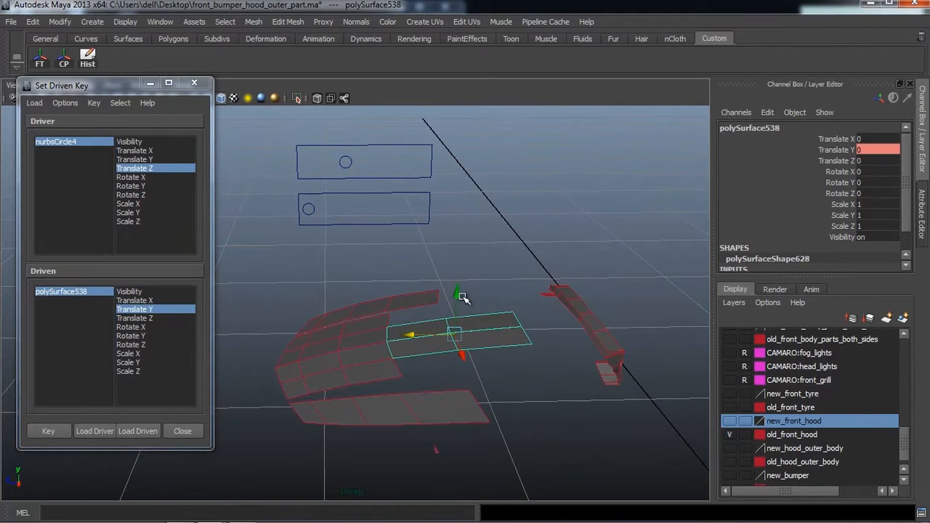
pyautogui.moveTo(458, 297); pyautogui.dragTo(463, 276)
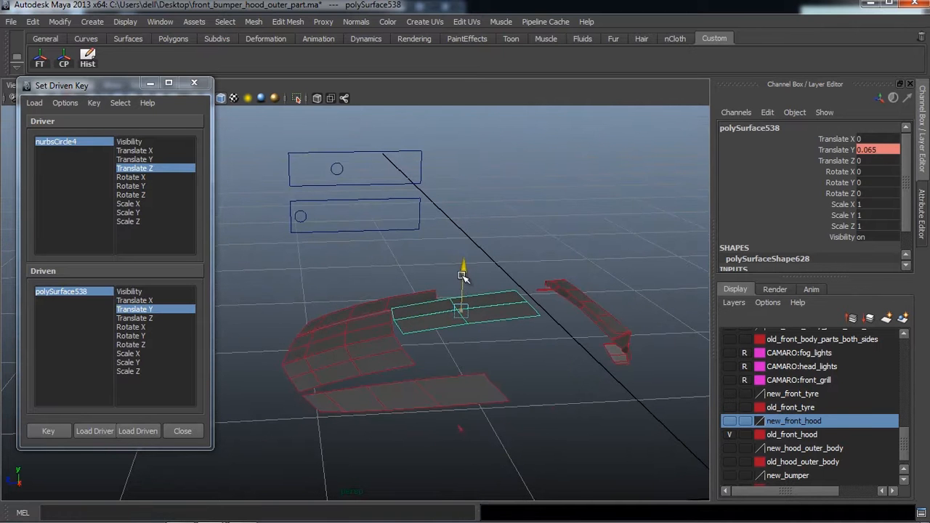
pyautogui.keyDown('alt'); pyautogui.moveTo(446, 314); pyautogui.dragTo(459, 314); pyautogui.keyUp('alt')
pyautogui.click(62, 429)
# Cut the raised centre panel, polySurface538, with the Cut Faces Tool
pyautogui.keyDown('alt'); pyautogui.moveTo(384, 370); pyautogui.dragTo(398, 330); pyautogui.keyUp('alt')
pyautogui.click(288, 22)
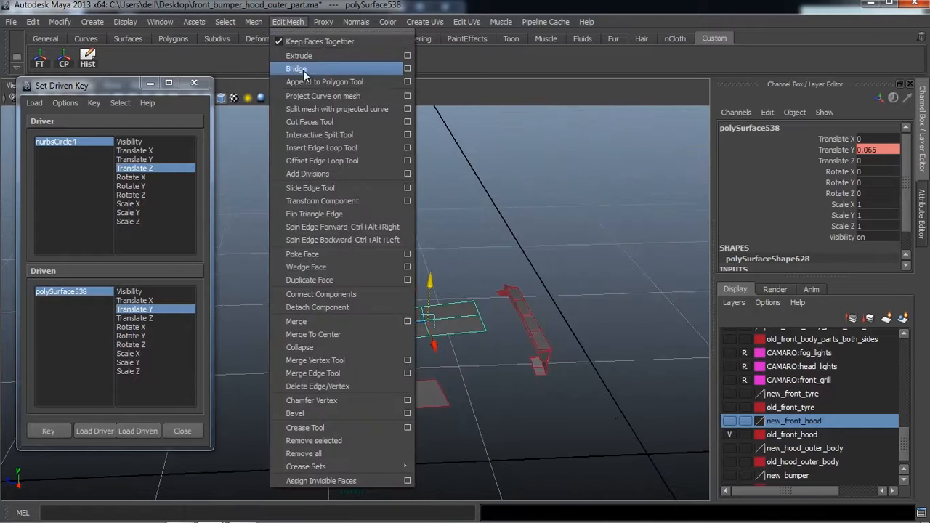
pyautogui.click(313, 120)
pyautogui.keyDown('alt'); pyautogui.moveTo(392, 240); pyautogui.dragTo(405, 256); pyautogui.keyUp('alt')
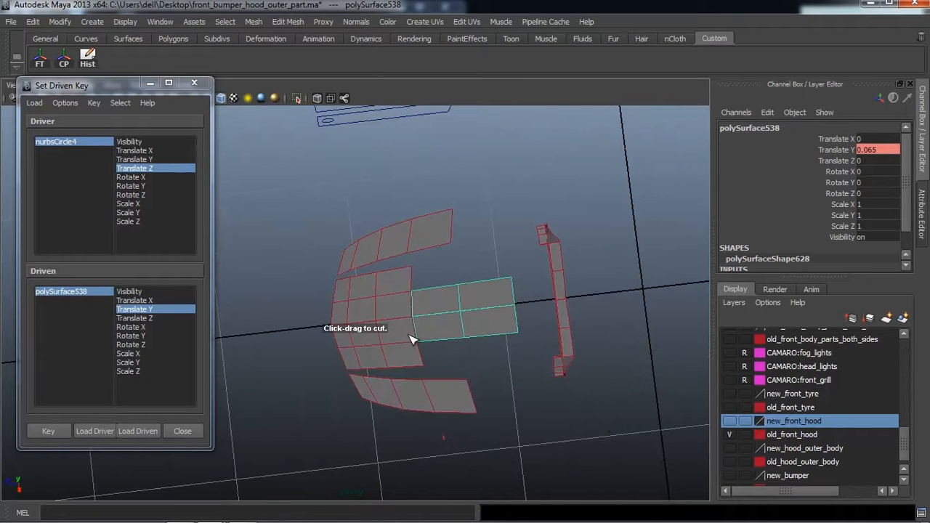
pyautogui.moveTo(409, 321); pyautogui.dragTo(465, 352)
# Select the centre panel's polyCut29 node and load it as the driven object
pyautogui.hotkey('ctrl', 'a')
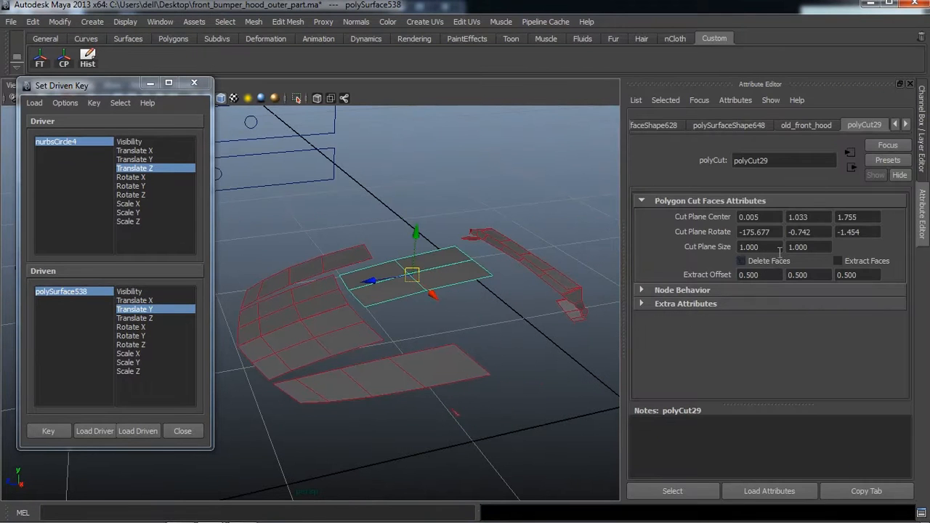
pyautogui.hotkey('ctrl', 'a')
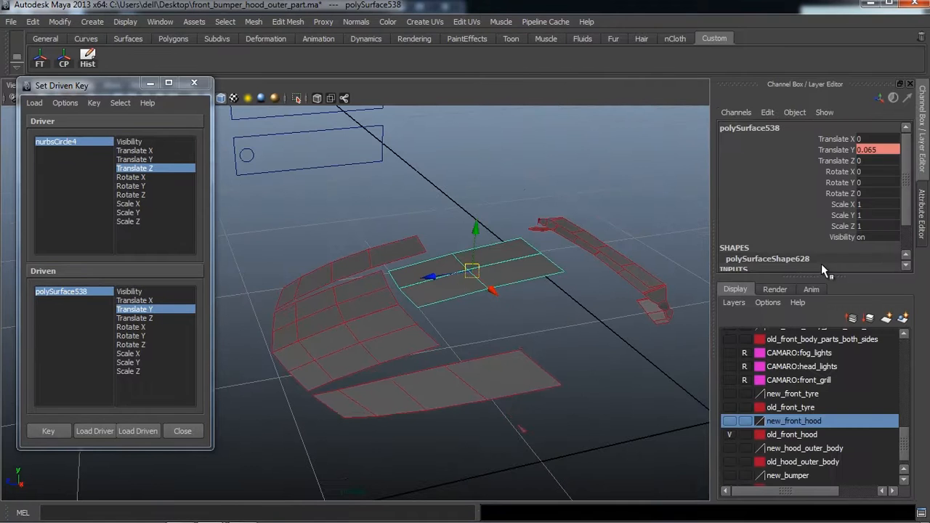
pyautogui.hotkey('ctrl', 'a')
pyautogui.click(673, 492)
pyautogui.hotkey('ctrl', 'a')
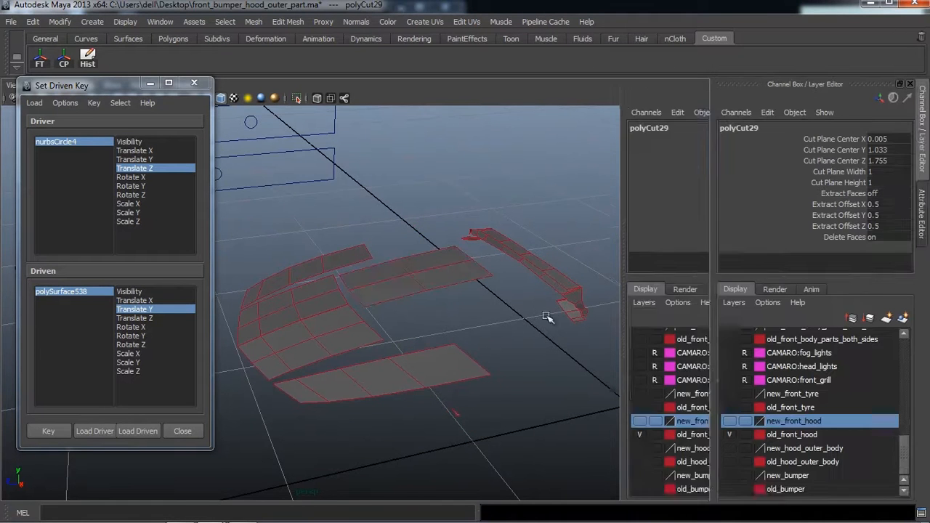
pyautogui.click(138, 430)
pyautogui.moveTo(439, 341)
pyautogui.keyDown('alt'); pyautogui.mouseDown()
pyautogui.moveTo(447, 327)
pyautogui.moveTo(440, 335)
pyautogui.moveTo(455, 332)
pyautogui.moveTo(448, 311)
pyautogui.moveTo(458, 325)
pyautogui.moveTo(452, 342)
pyautogui.moveTo(440, 334)
pyautogui.moveTo(443, 348)
pyautogui.mouseUp(); pyautogui.keyUp('alt')
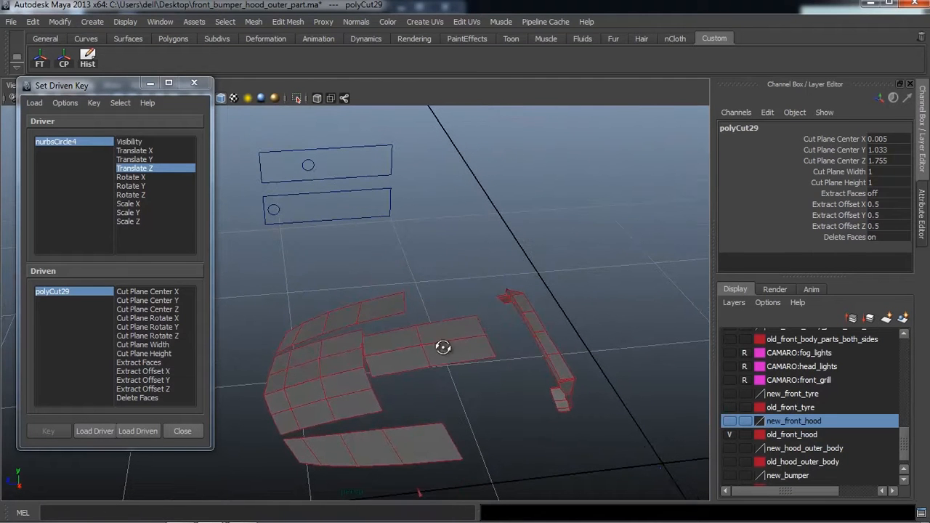
# Slide nurbsCircle4 slightly back and key polyCut29's Cut Plane Center X of 0.005 against its Translate Z
pyautogui.click(162, 292)
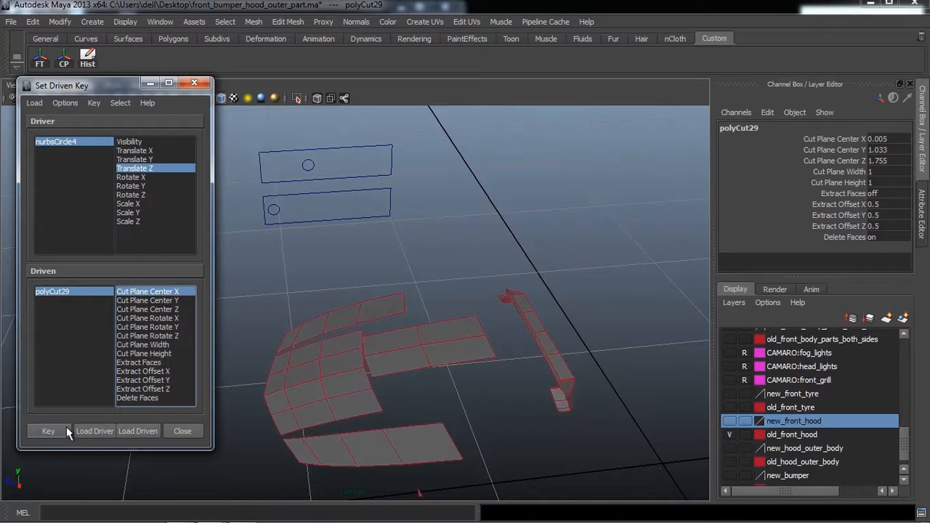
pyautogui.click(307, 167)
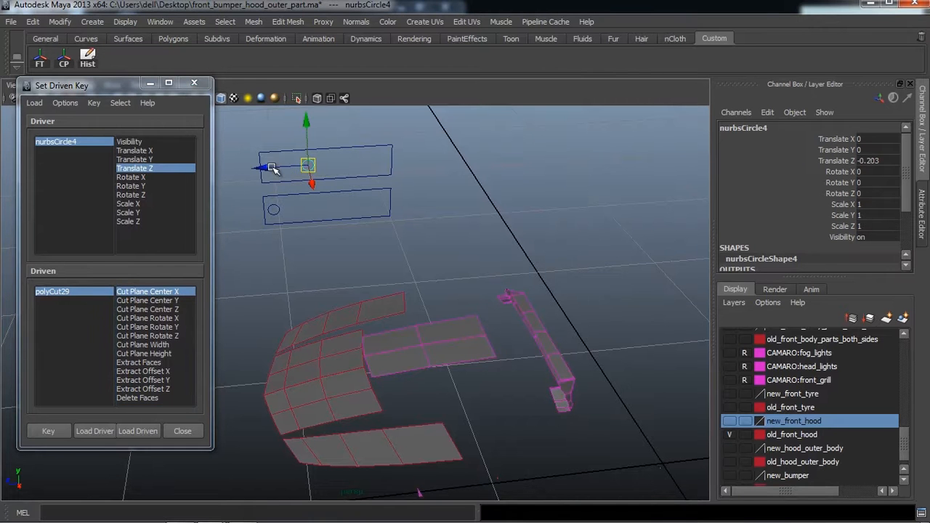
pyautogui.moveTo(266, 167); pyautogui.dragTo(269, 169)
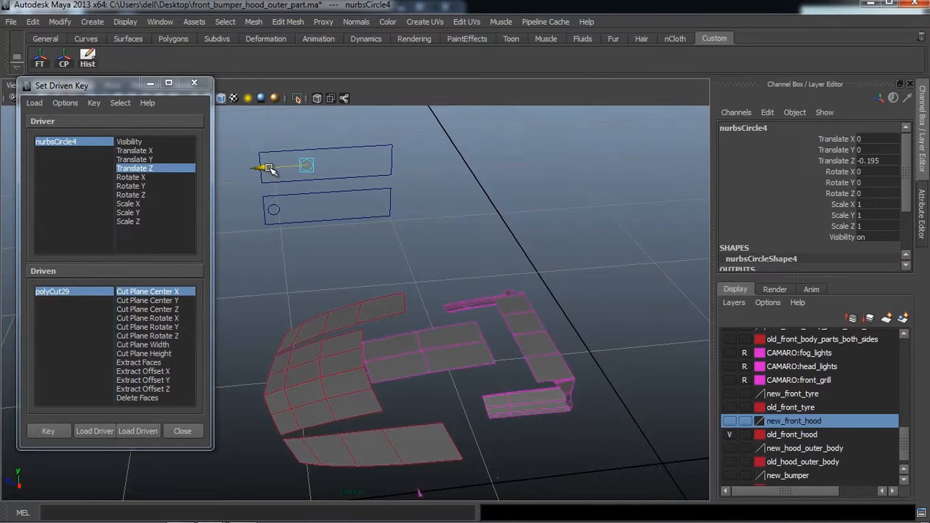
pyautogui.click(46, 433)
# Slide nurbsCircle4 forward, raise polyCut29's Cut Plane Center X to 40.405 to cut away the centre panel, and key it
pyautogui.moveTo(266, 172); pyautogui.dragTo(270, 171)
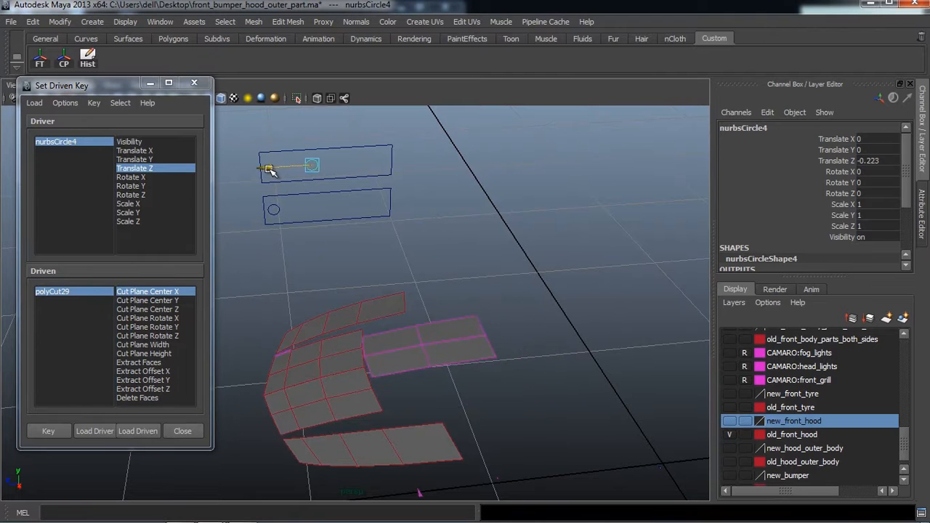
pyautogui.click(52, 292)
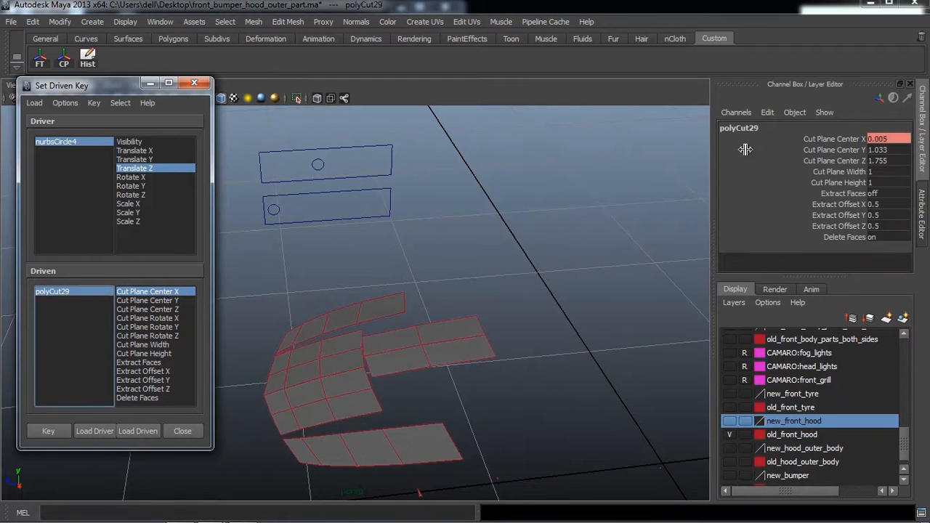
pyautogui.click(843, 140)
pyautogui.moveTo(466, 290); pyautogui.dragTo(794, 284, button='middle')
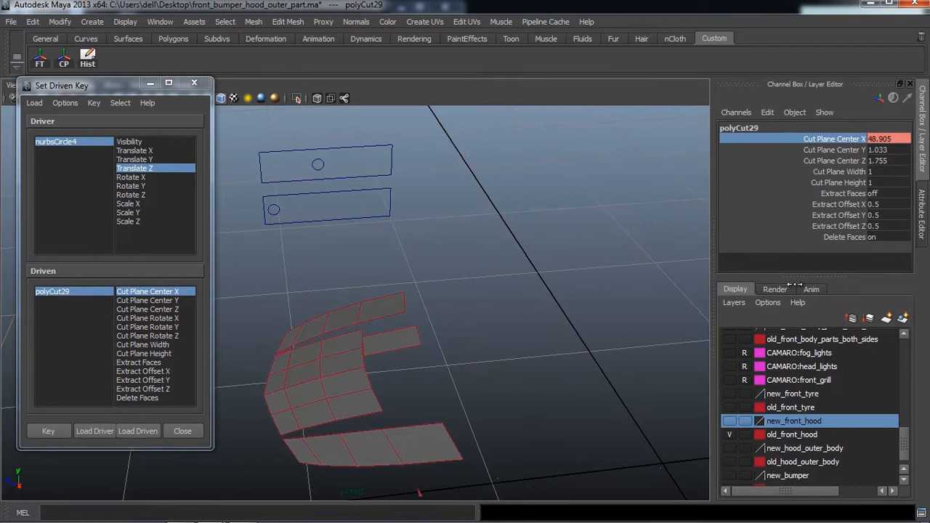
pyautogui.moveTo(736, 291)
pyautogui.mouseDown(button='middle')
pyautogui.moveTo(719, 298)
pyautogui.moveTo(737, 303)
pyautogui.mouseUp(button='middle')
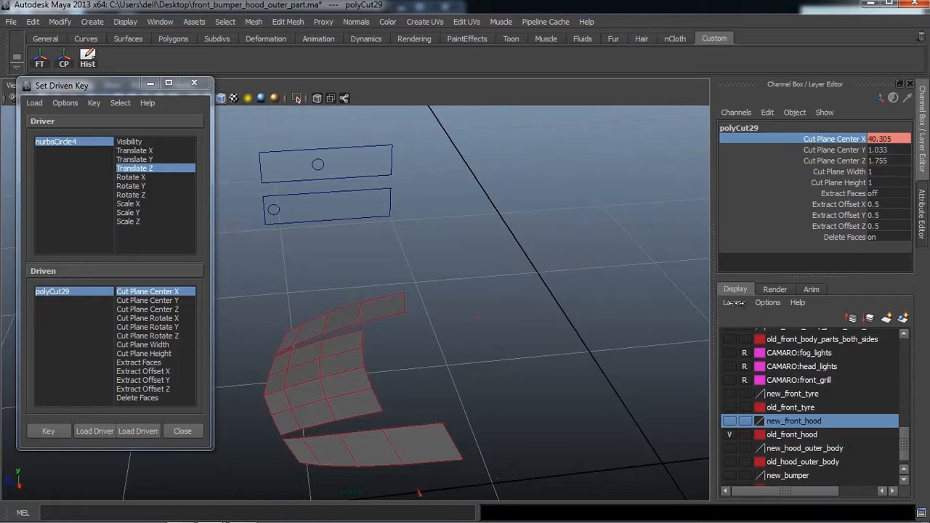
pyautogui.moveTo(645, 317); pyautogui.dragTo(644, 324, button='middle')
pyautogui.keyDown('alt'); pyautogui.moveTo(633, 326); pyautogui.dragTo(436, 301, button='right'); pyautogui.keyUp('alt')
pyautogui.click(45, 434)
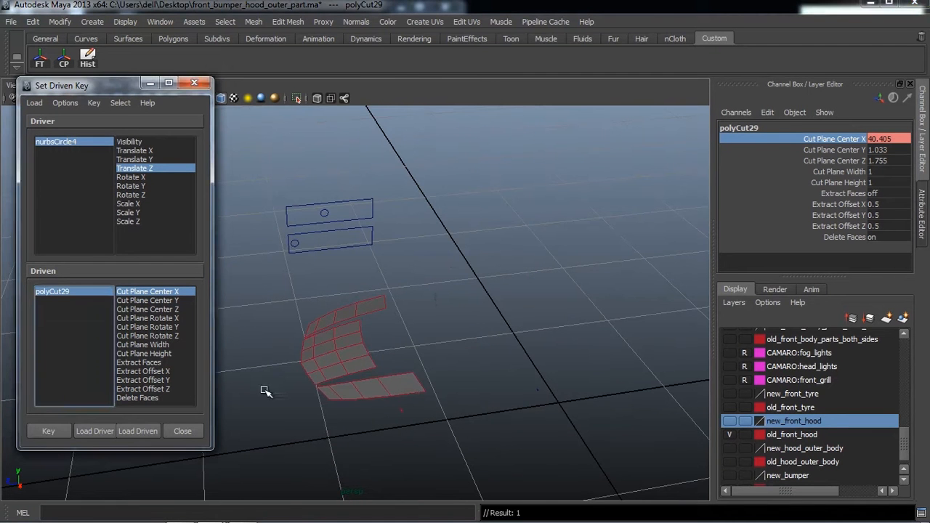
# Slide nurbsCircle4 back and forth to check how the centre panel cuts away, examining the hood from several angles
pyautogui.moveTo(370, 367)
pyautogui.keyDown('alt'); pyautogui.mouseDown()
pyautogui.moveTo(366, 344)
pyautogui.moveTo(388, 320)
pyautogui.moveTo(392, 350)
pyautogui.moveTo(419, 328)
pyautogui.moveTo(413, 321)
pyautogui.moveTo(429, 314)
pyautogui.moveTo(423, 295)
pyautogui.mouseUp(); pyautogui.keyUp('alt')
pyautogui.click(355, 164)
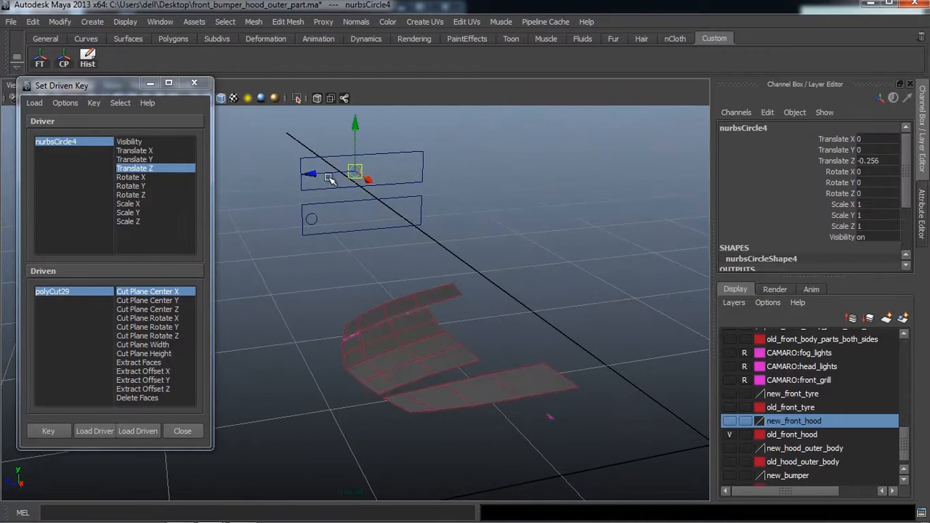
pyautogui.moveTo(324, 175); pyautogui.dragTo(249, 220)
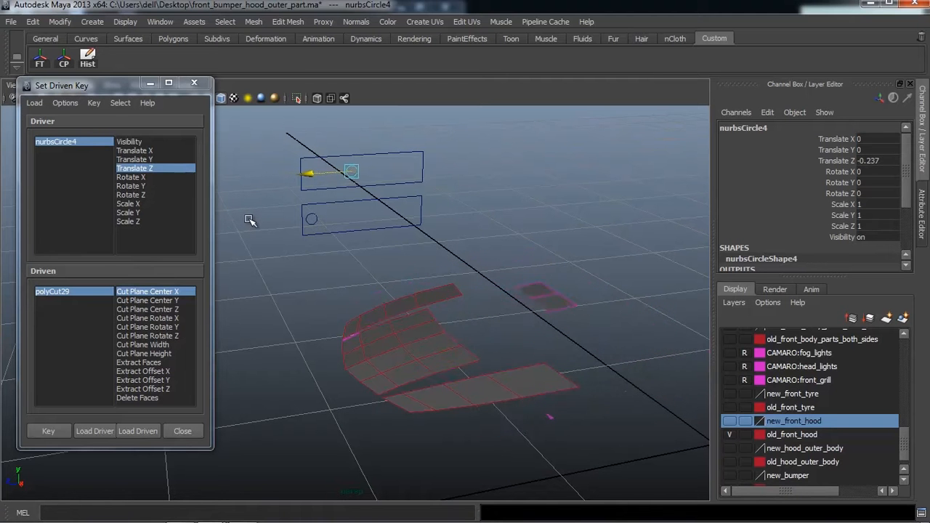
pyautogui.keyDown('alt'); pyautogui.moveTo(431, 297); pyautogui.dragTo(397, 312); pyautogui.keyUp('alt')
pyautogui.scroll(-2, 397, 312)
pyautogui.scroll(2, 391, 309)
pyautogui.keyDown('alt'); pyautogui.moveTo(468, 265); pyautogui.dragTo(452, 291); pyautogui.keyUp('alt')
pyautogui.scroll(2, 454, 294)
pyautogui.keyDown('alt'); pyautogui.moveTo(469, 328); pyautogui.dragTo(462, 309, button='middle'); pyautogui.keyUp('alt')
pyautogui.scroll(-2, 465, 349)
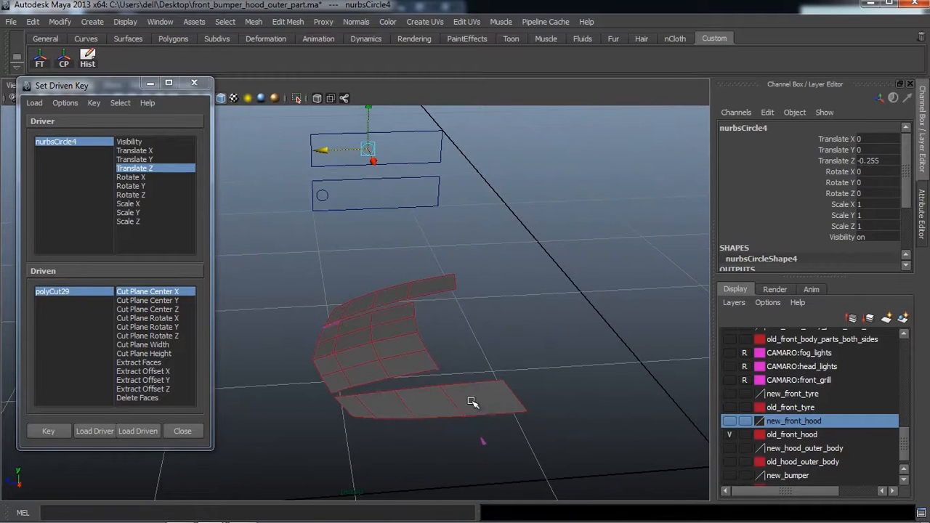
pyautogui.click(469, 399)
pyautogui.click(469, 403)
pyautogui.scroll(-2, 481, 370)
pyautogui.keyDown('alt'); pyautogui.moveTo(482, 370); pyautogui.dragTo(454, 361); pyautogui.keyUp('alt')
pyautogui.scroll(2, 463, 355)
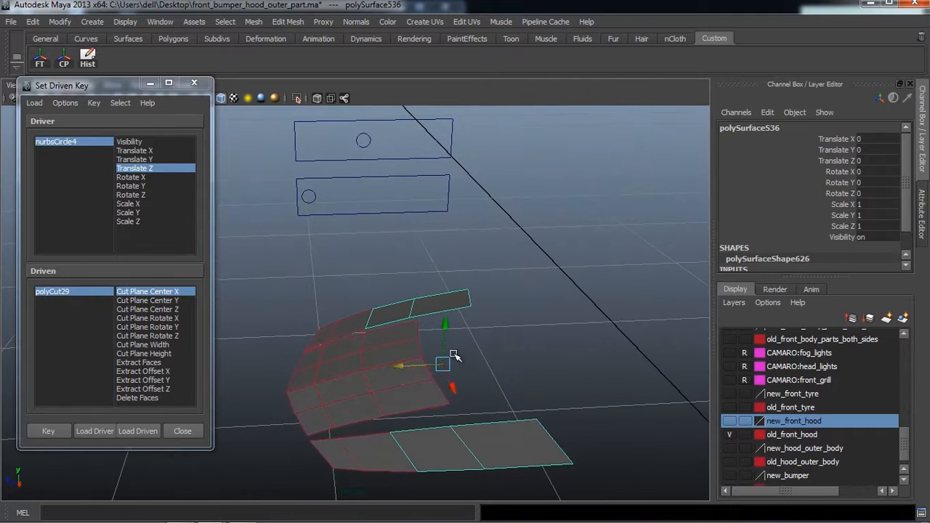
# Select the front pair of the hood's side strips, polySurface544, and load it as the driven object
pyautogui.click(355, 352)
pyautogui.keyDown('alt'); pyautogui.moveTo(355, 353); pyautogui.dragTo(391, 338); pyautogui.keyUp('alt')
pyautogui.scroll(2, 391, 340)
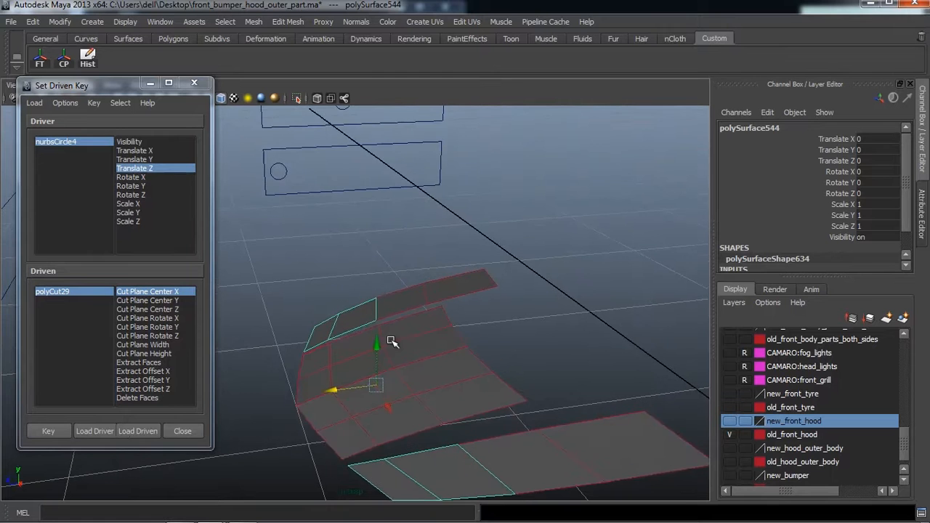
pyautogui.scroll(-2, 393, 340)
pyautogui.keyDown('alt'); pyautogui.moveTo(390, 335); pyautogui.dragTo(394, 361, button='middle'); pyautogui.keyUp('alt')
pyautogui.keyDown('alt'); pyautogui.moveTo(395, 361); pyautogui.dragTo(393, 351); pyautogui.keyUp('alt')
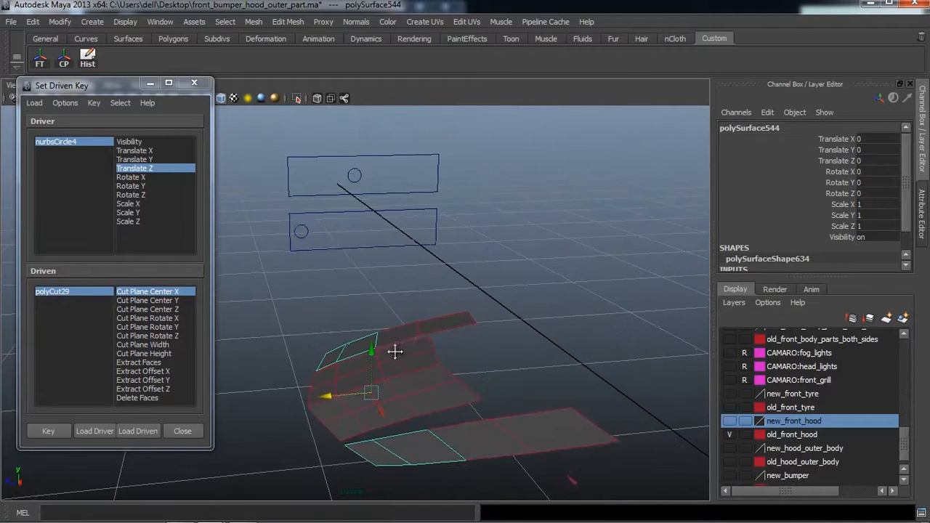
pyautogui.keyDown('alt'); pyautogui.moveTo(393, 350); pyautogui.dragTo(394, 356, button='middle'); pyautogui.keyUp('alt')
pyautogui.keyDown('alt'); pyautogui.moveTo(394, 356); pyautogui.dragTo(412, 351); pyautogui.keyUp('alt')
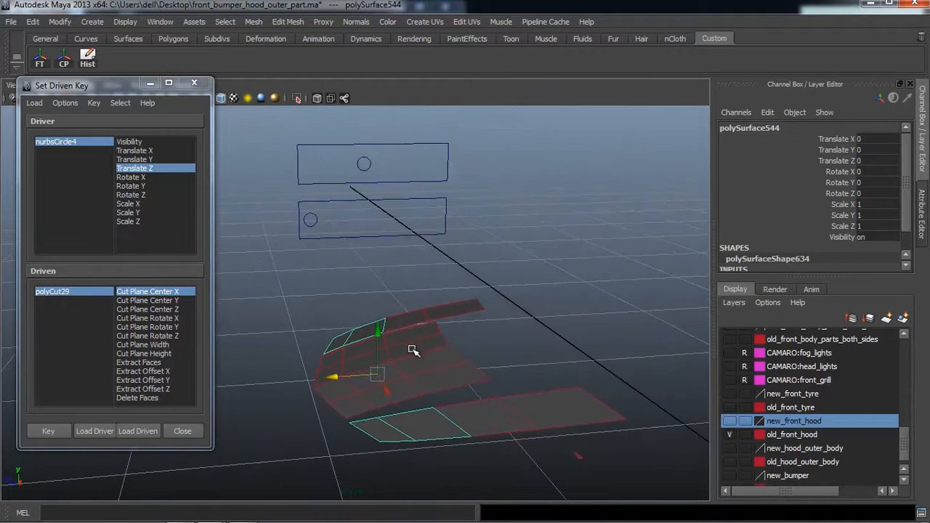
pyautogui.click(142, 433)
pyautogui.scroll(3, 415, 385)
pyautogui.keyDown('alt'); pyautogui.moveTo(421, 373); pyautogui.dragTo(430, 365, button='middle'); pyautogui.keyUp('alt')
pyautogui.moveTo(430, 365)
pyautogui.keyDown('alt'); pyautogui.mouseDown()
pyautogui.moveTo(452, 347)
pyautogui.moveTo(417, 353)
pyautogui.mouseUp(); pyautogui.keyUp('alt')
pyautogui.scroll(-3, 451, 348)
# Slide nurbsCircle4 slightly back and key polySurface544's Translate Y of 0 against the circle's Translate Z
pyautogui.click(363, 180)
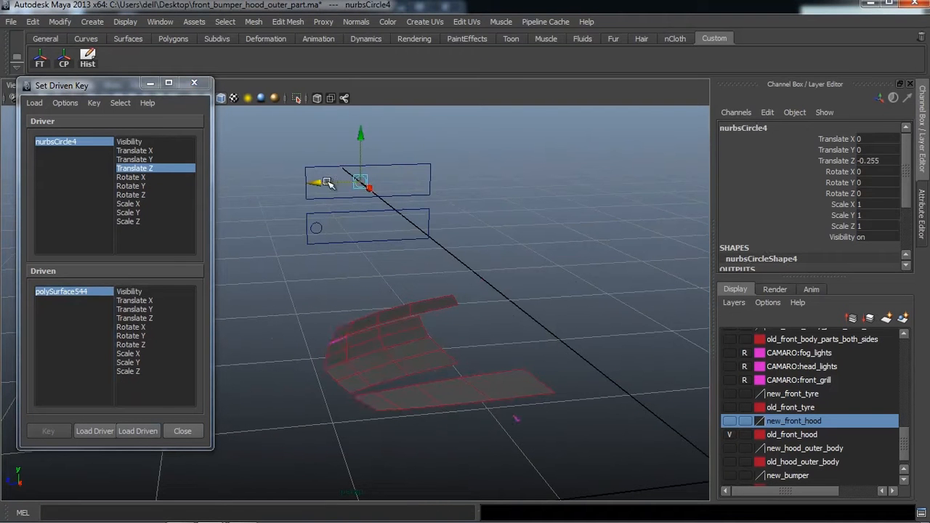
pyautogui.click(363, 327)
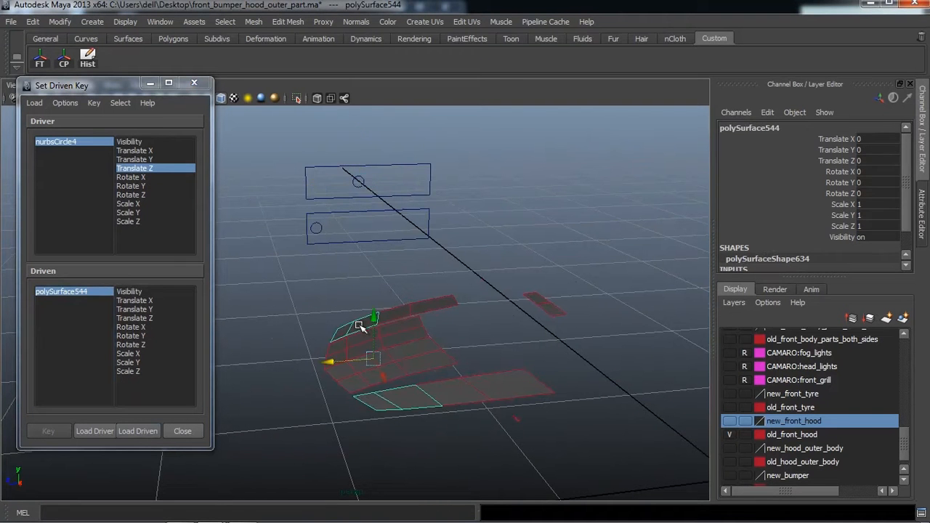
pyautogui.click(135, 310)
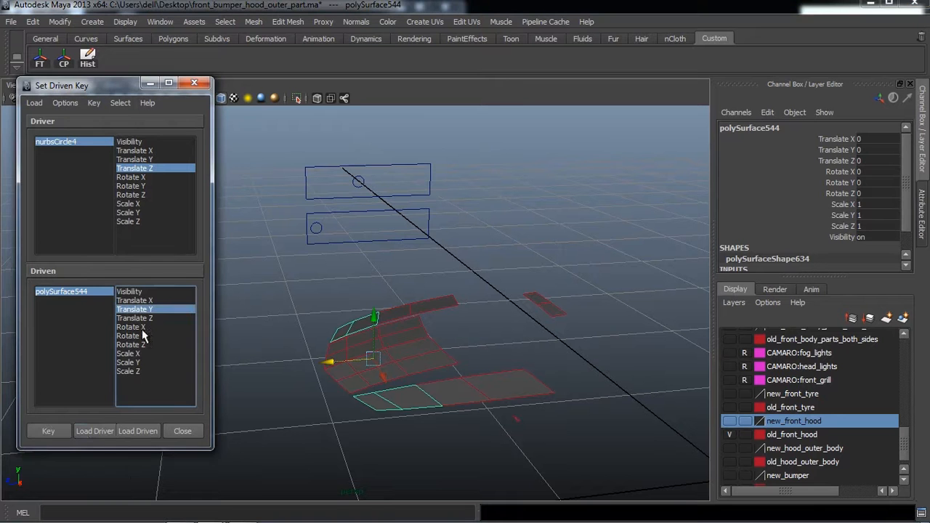
pyautogui.click(59, 439)
# Slide nurbsCircle4 forward, raise the front side strips polySurface544 to Translate Y 0.038, and key them against the circle's Translate Z
pyautogui.keyDown('alt'); pyautogui.moveTo(332, 388); pyautogui.dragTo(419, 118); pyautogui.keyUp('alt')
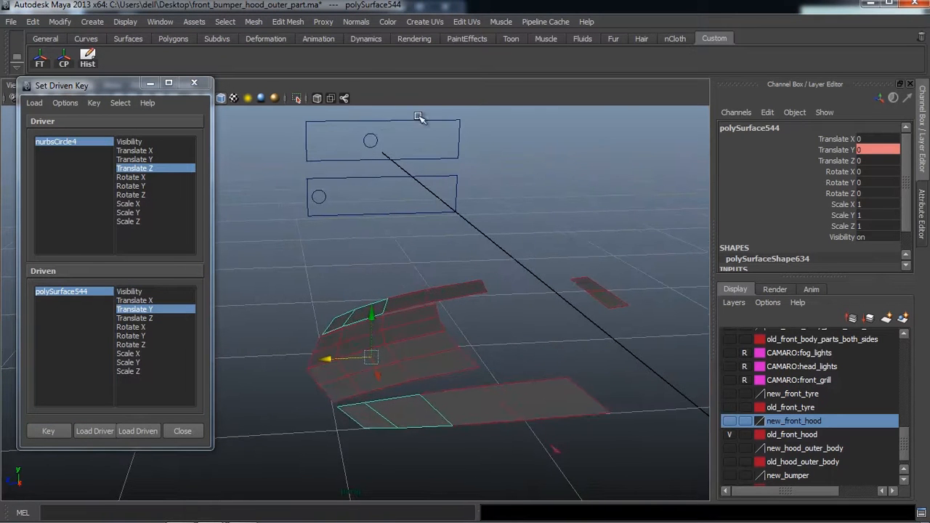
pyautogui.click(376, 138)
pyautogui.click(332, 141)
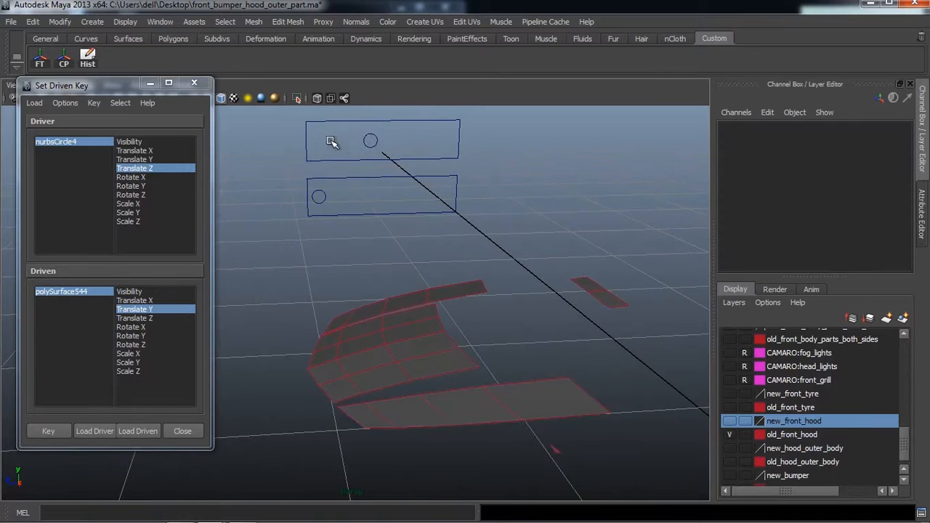
pyautogui.click(369, 138)
pyautogui.click(376, 339)
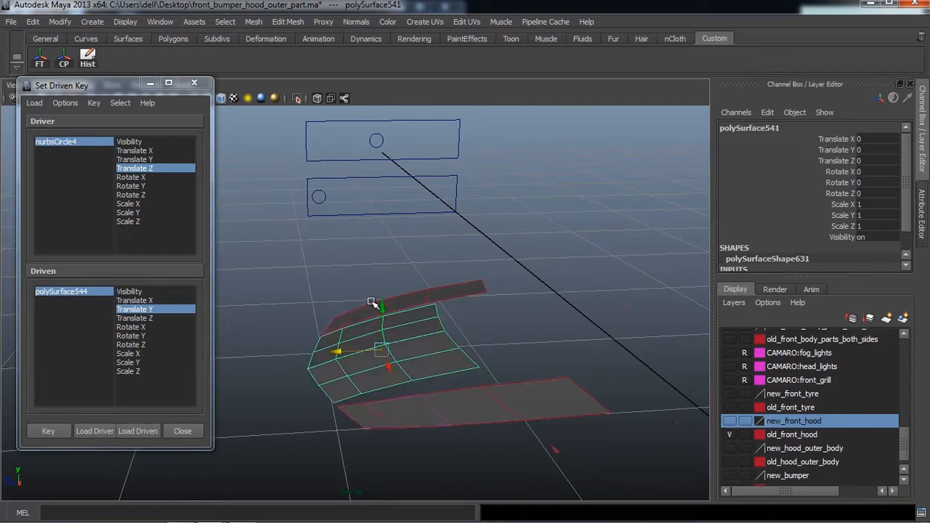
pyautogui.click(361, 306)
pyautogui.moveTo(373, 315); pyautogui.dragTo(364, 332)
pyautogui.click(48, 431)
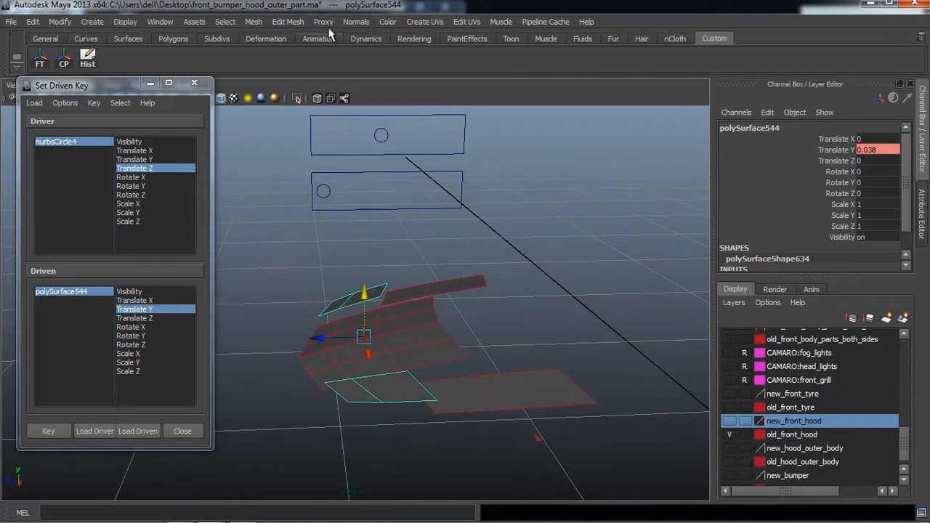
# Cut polySurface544's front side strips with the Cut Faces tool and turn on Delete Faces for the cut
pyautogui.click(288, 22)
pyautogui.click(309, 122)
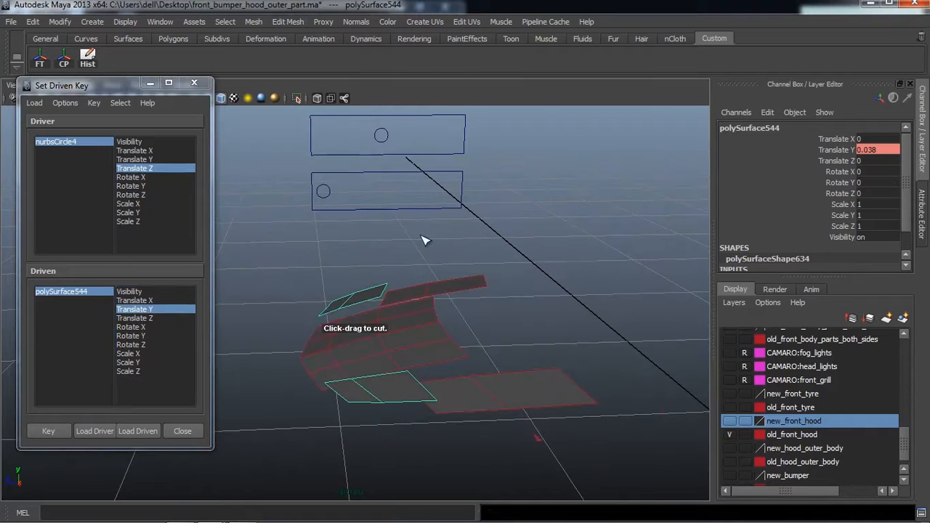
pyautogui.keyDown('alt'); pyautogui.moveTo(426, 241); pyautogui.dragTo(384, 378); pyautogui.keyUp('alt')
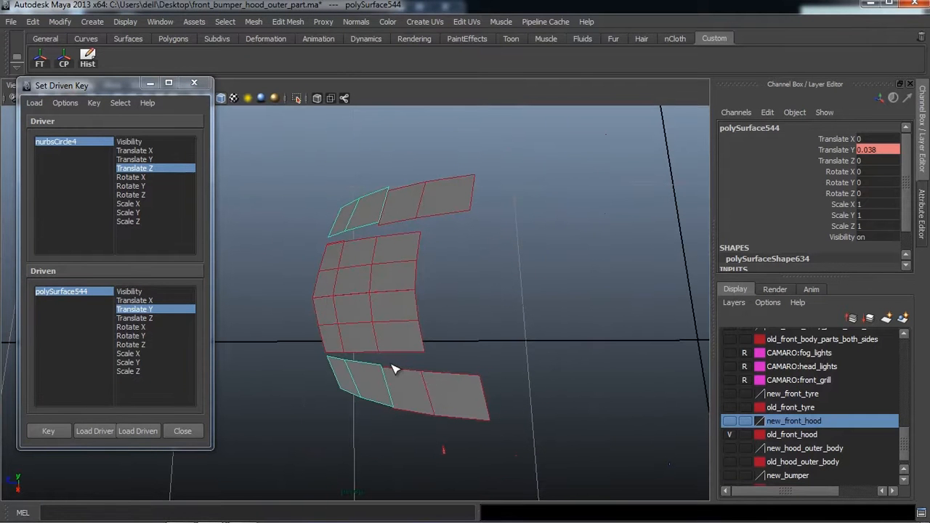
pyautogui.moveTo(391, 369); pyautogui.dragTo(407, 328)
pyautogui.press('w')
pyautogui.hotkey('ctrl', 'a')
pyautogui.click(741, 262)
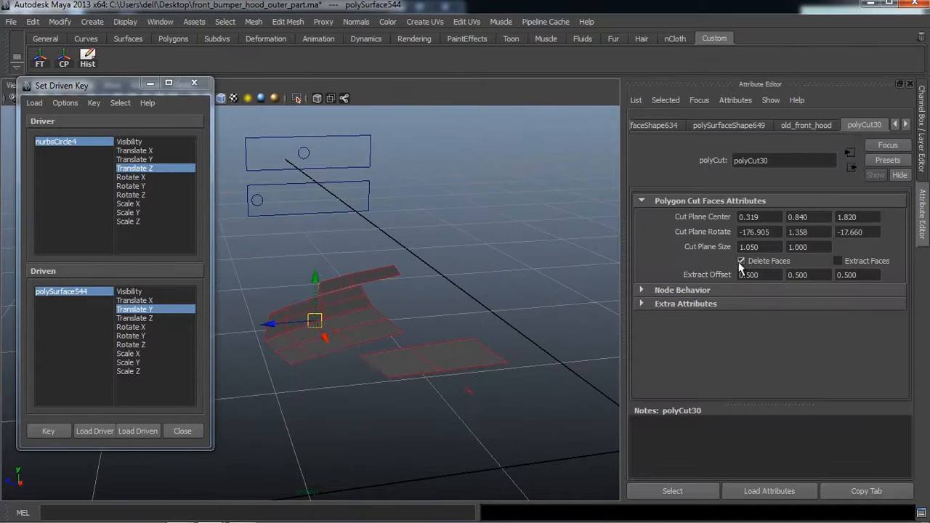
# Select the polyCut30 node and load it as the driven object
pyautogui.hotkey('ctrl', 'a')
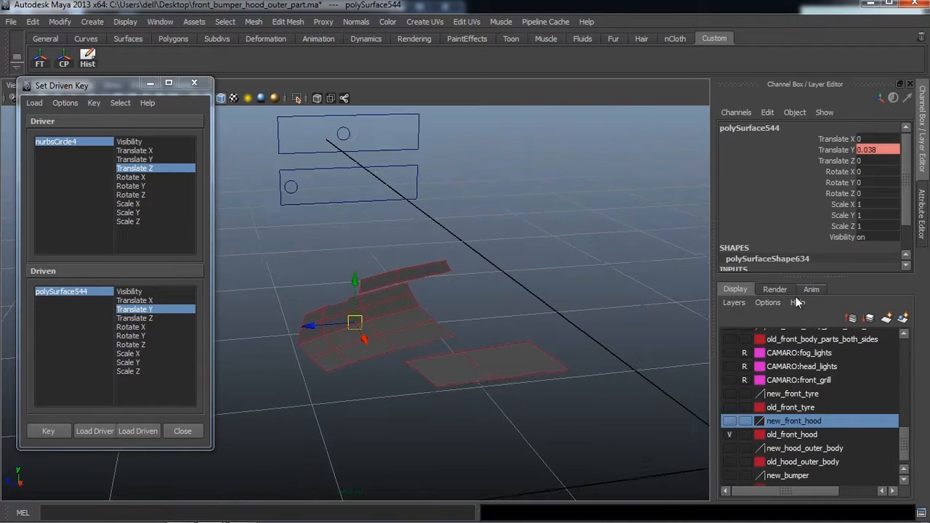
pyautogui.hotkey('ctrl', 'a')
pyautogui.keyDown('alt'); pyautogui.moveTo(309, 305); pyautogui.dragTo(631, 312); pyautogui.keyUp('alt')
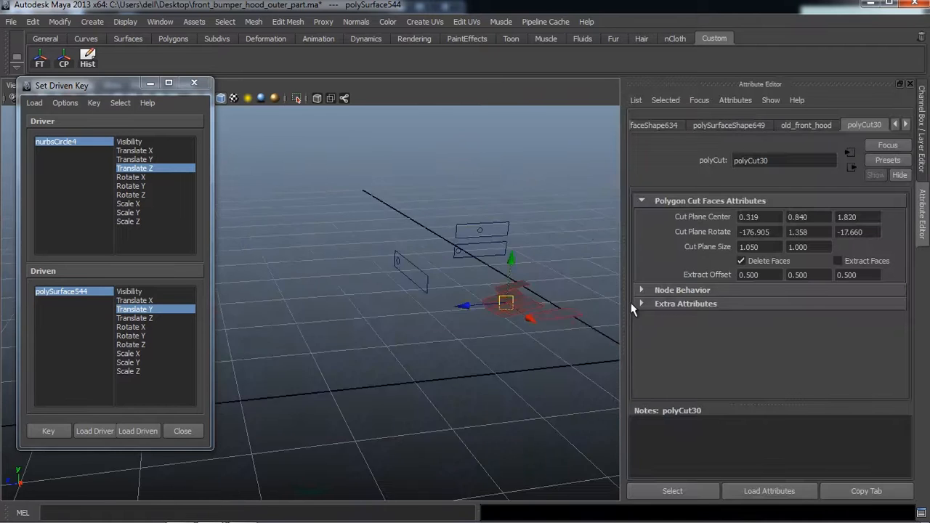
pyautogui.keyDown('alt'); pyautogui.moveTo(306, 301); pyautogui.dragTo(441, 301, button='right'); pyautogui.keyUp('alt')
pyautogui.keyDown('alt'); pyautogui.moveTo(440, 301); pyautogui.dragTo(257, 313); pyautogui.keyUp('alt')
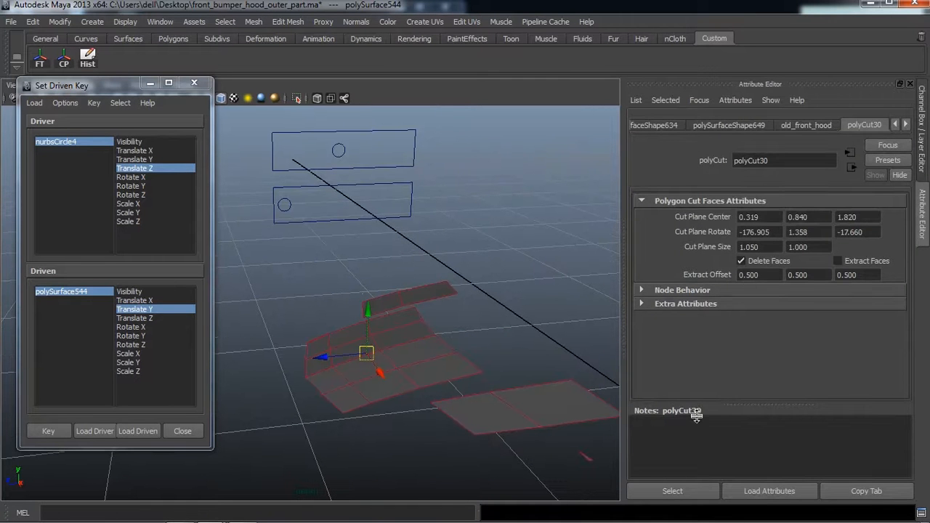
pyautogui.click(672, 490)
pyautogui.hotkey('ctrl', 'a')
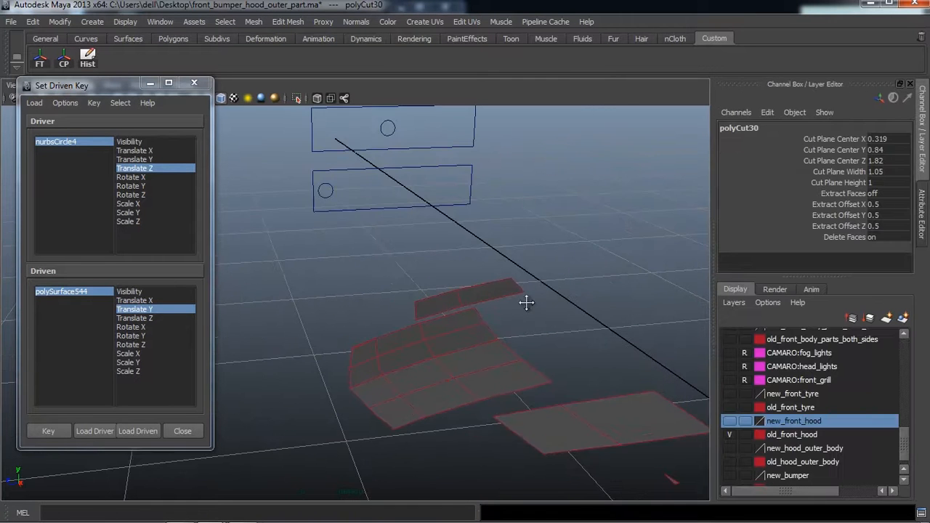
pyautogui.scroll(-5, 600, 276)
pyautogui.scroll(2, 600, 276)
pyautogui.keyDown('alt'); pyautogui.moveTo(600, 276); pyautogui.dragTo(539, 301, button='middle'); pyautogui.keyUp('alt')
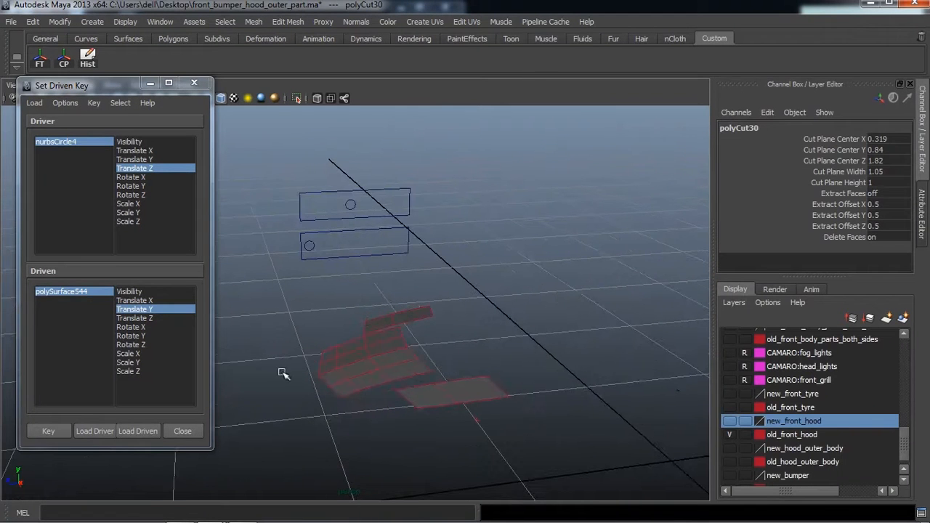
pyautogui.click(139, 429)
pyautogui.keyDown('alt'); pyautogui.moveTo(380, 354); pyautogui.dragTo(428, 332, button='middle'); pyautogui.keyUp('alt')
pyautogui.scroll(2, 415, 376)
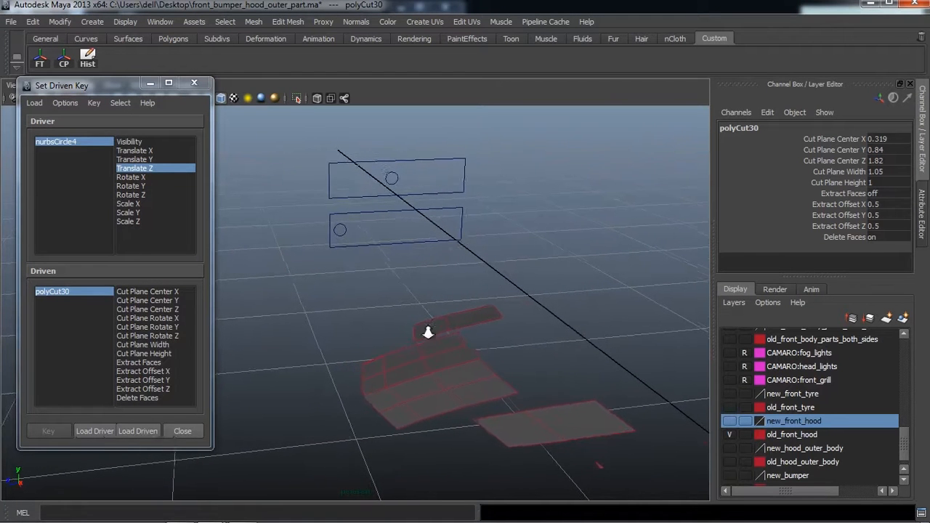
pyautogui.scroll(2, 436, 329)
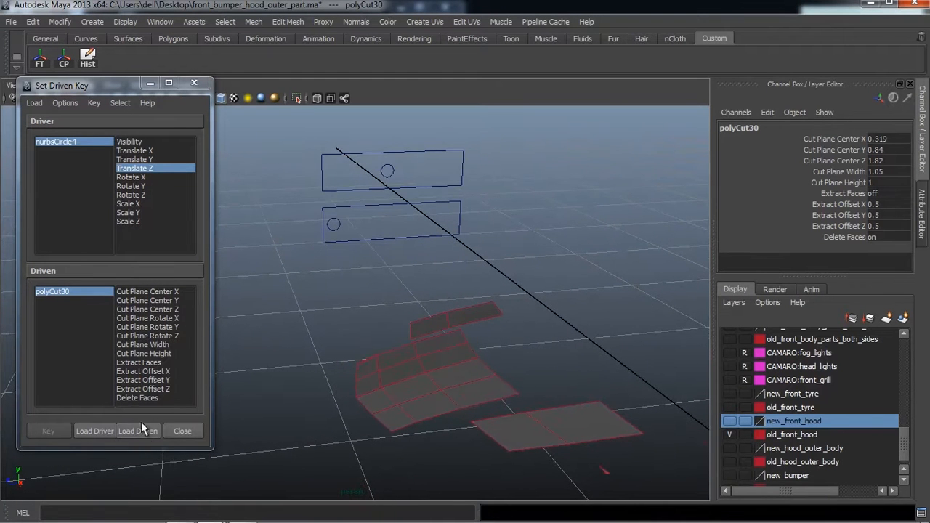
# Key polyCut30's Cut Plane Center X against nurbsCircle4's Translate Z at -0.261
pyautogui.click(162, 292)
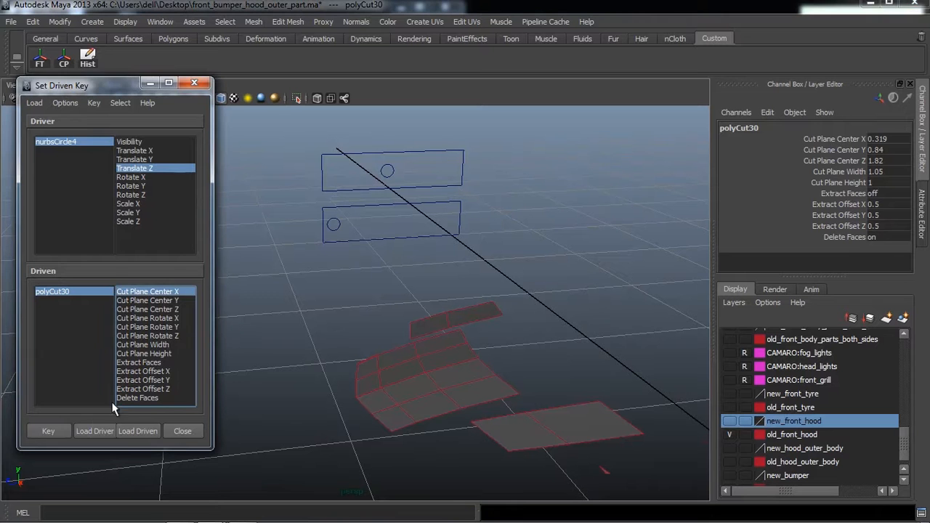
pyautogui.click(381, 165)
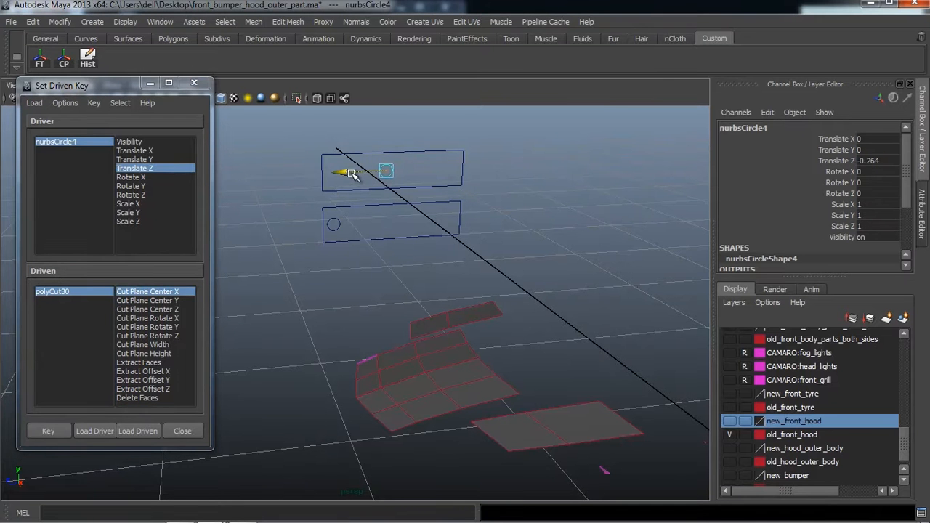
pyautogui.click(59, 434)
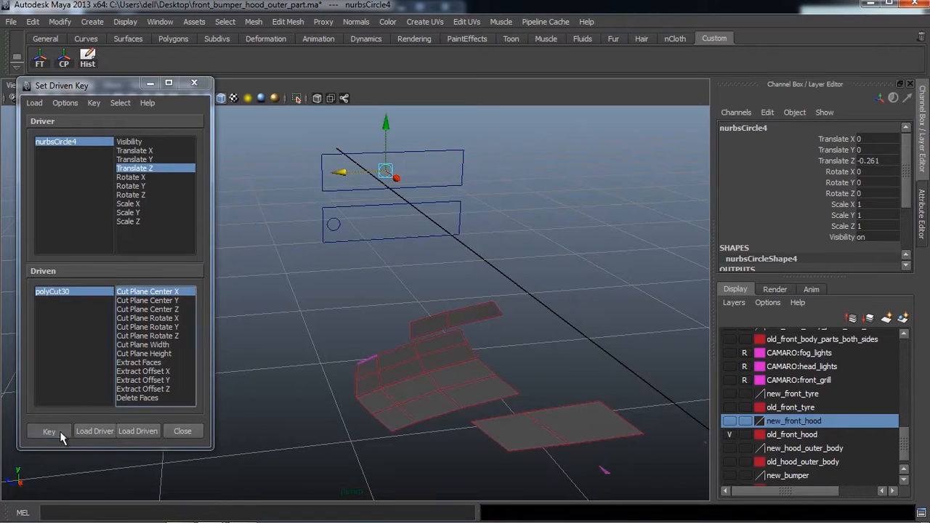
pyautogui.keyDown('alt'); pyautogui.moveTo(303, 347); pyautogui.dragTo(298, 326); pyautogui.keyUp('alt')
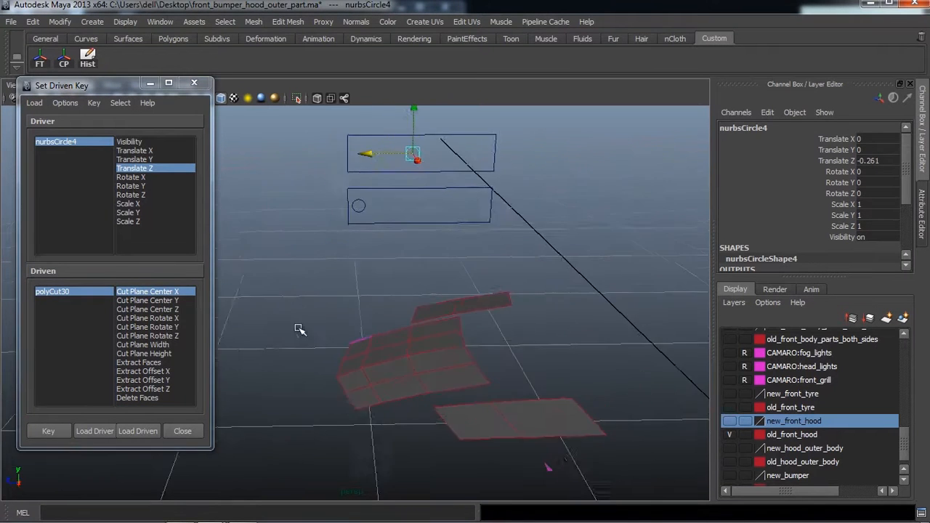
pyautogui.click(92, 302)
# Slide nurbsCircle4 to Translate Z -0.33, set polyCut30's Cut Plane Center X to 54.519, and key it against the circle
pyautogui.click(409, 152)
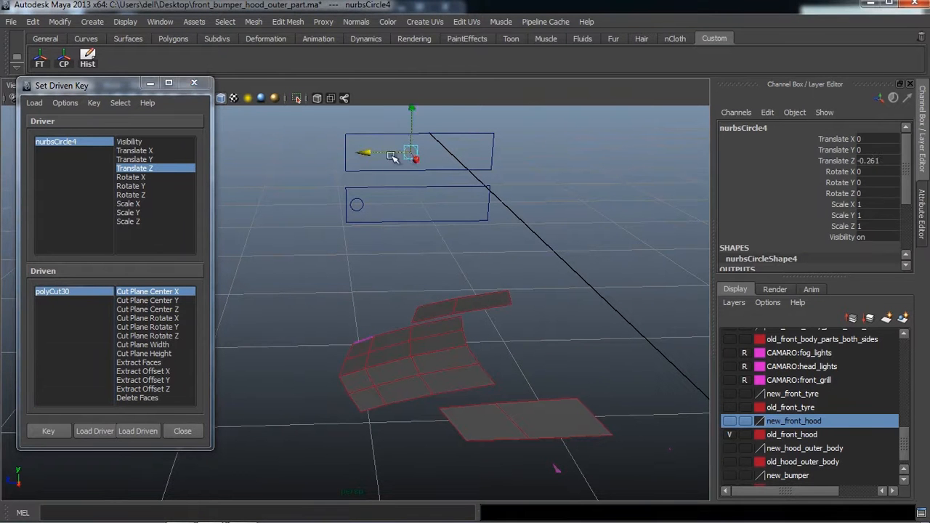
pyautogui.moveTo(372, 156); pyautogui.dragTo(389, 155)
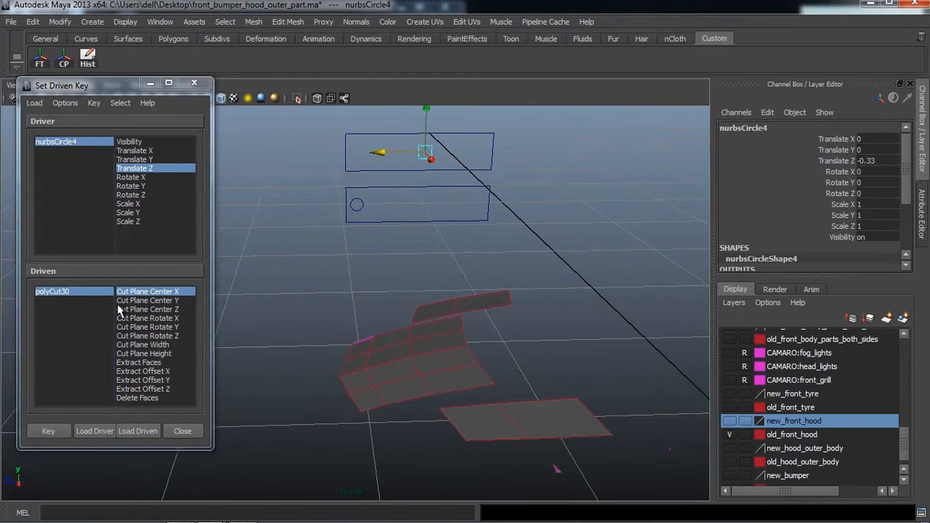
pyautogui.click(125, 297)
pyautogui.click(836, 139)
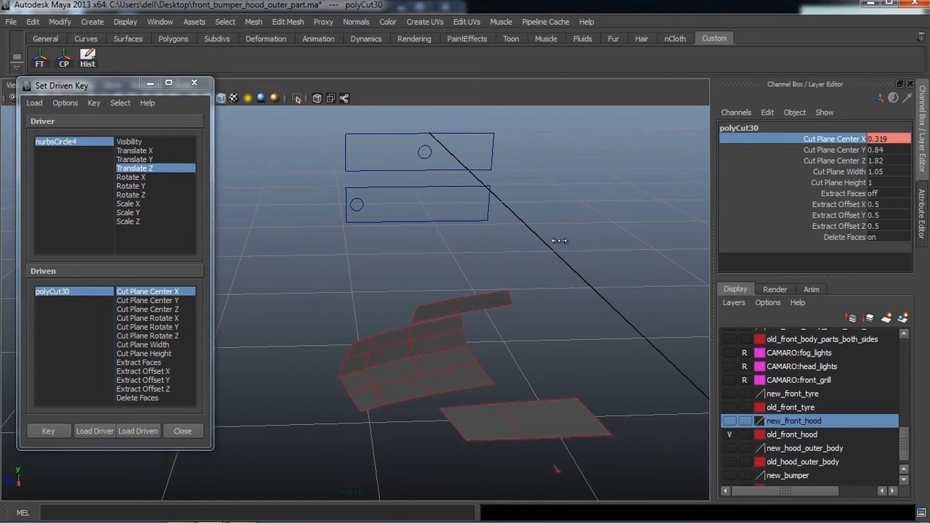
pyautogui.moveTo(588, 257); pyautogui.dragTo(924, 257, button='middle')
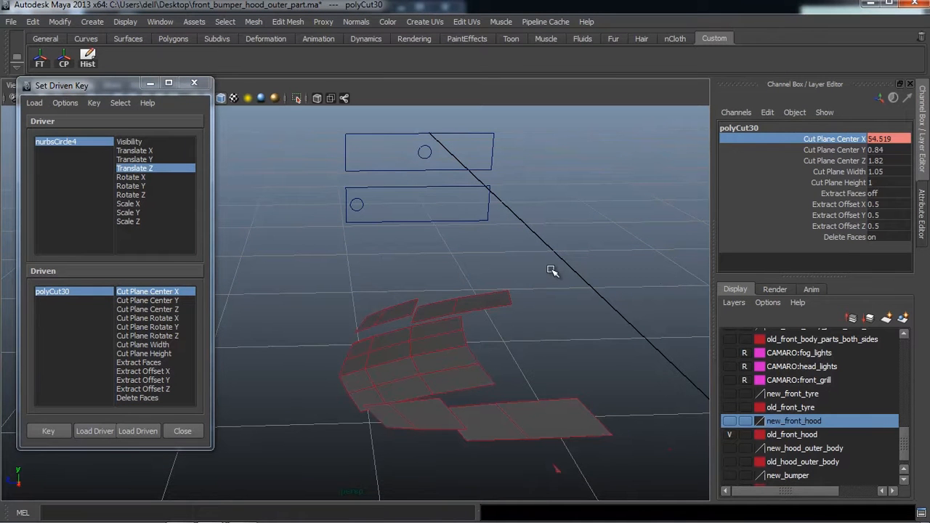
pyautogui.scroll(-1, 551, 269)
pyautogui.scroll(1, 551, 269)
pyautogui.keyDown('alt'); pyautogui.moveTo(543, 268); pyautogui.dragTo(438, 297); pyautogui.keyUp('alt')
pyautogui.scroll(-1, 513, 266)
pyautogui.click(60, 429)
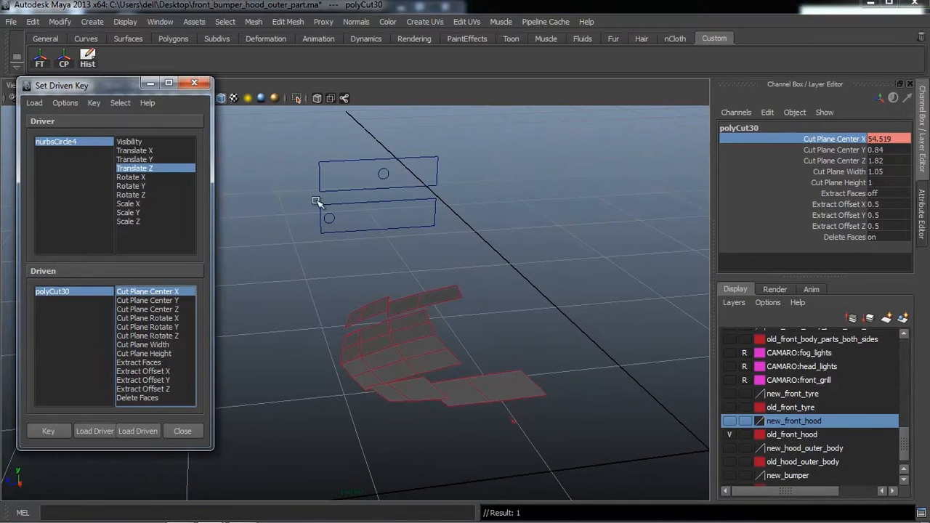
# Slide nurbsCircle4 back and forth to check how the front side strips cut away
pyautogui.click(384, 178)
pyautogui.moveTo(339, 177); pyautogui.dragTo(328, 209)
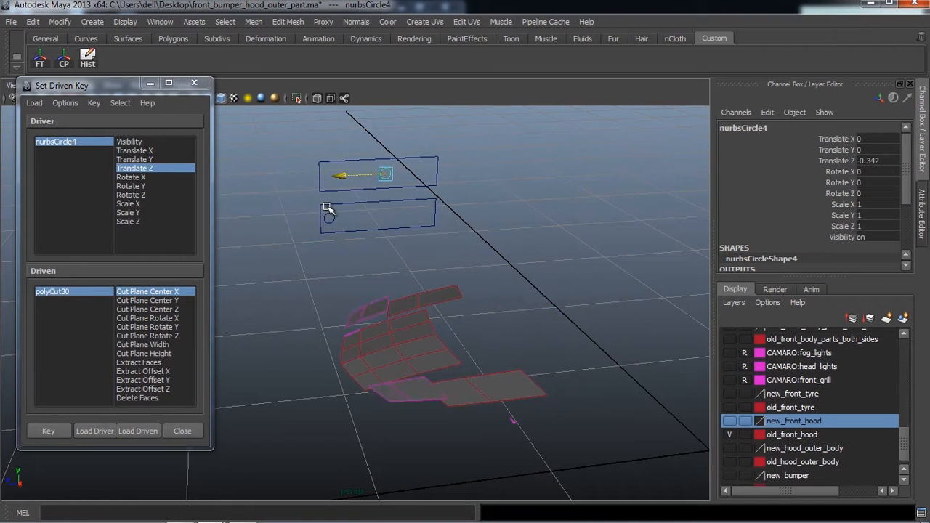
pyautogui.moveTo(446, 357)
pyautogui.keyDown('alt'); pyautogui.mouseDown()
pyautogui.moveTo(426, 344)
pyautogui.moveTo(430, 330)
pyautogui.moveTo(436, 354)
pyautogui.moveTo(428, 357)
pyautogui.mouseUp(); pyautogui.keyUp('alt')
pyautogui.moveTo(358, 150); pyautogui.dragTo(345, 168)
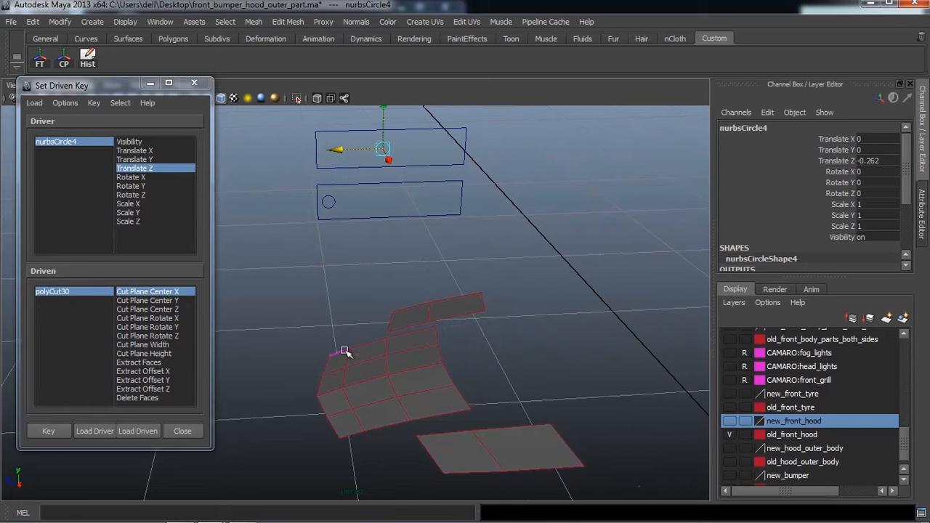
pyautogui.click(354, 411)
pyautogui.click(382, 149)
pyautogui.moveTo(336, 154); pyautogui.dragTo(372, 244)
pyautogui.scroll(-3, 340, 203)
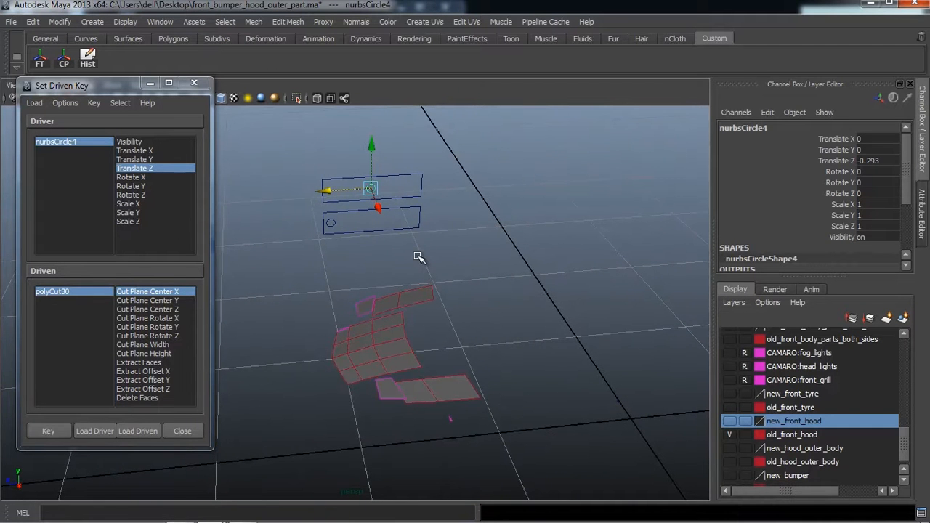
# Undo the polyCut30 driven keys, the side strips' face cut, and polySurface544's raise in Translate Y
pyautogui.hotkey('ctrl', 'z')
pyautogui.hotkey('ctrl', 'z')
pyautogui.hotkey('ctrl', 'z')
pyautogui.hotkey('ctrl', 'z')
pyautogui.hotkey('ctrl', 'z')
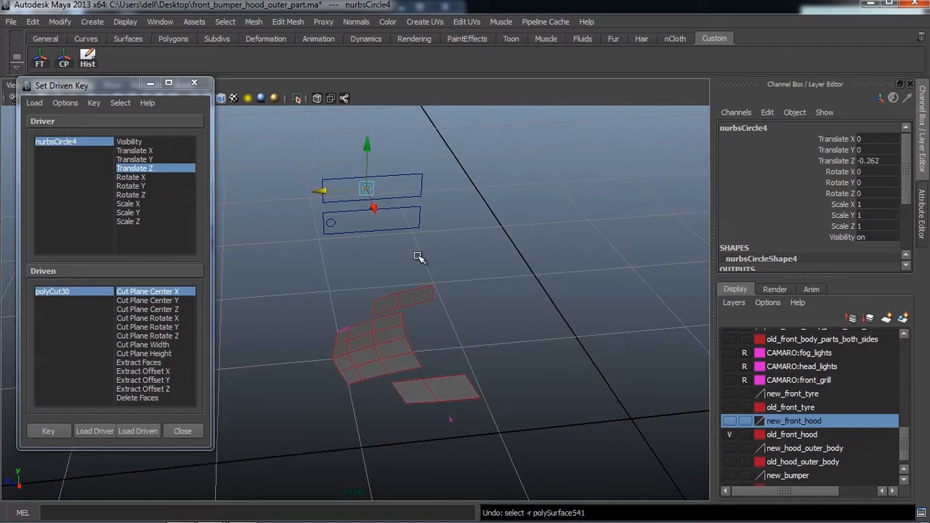
pyautogui.hotkey('ctrl', 'z')
pyautogui.hotkey('ctrl', 'z')
pyautogui.hotkey('ctrl', 'z')
pyautogui.hotkey('ctrl', 'z')
pyautogui.hotkey('ctrl', 'z')
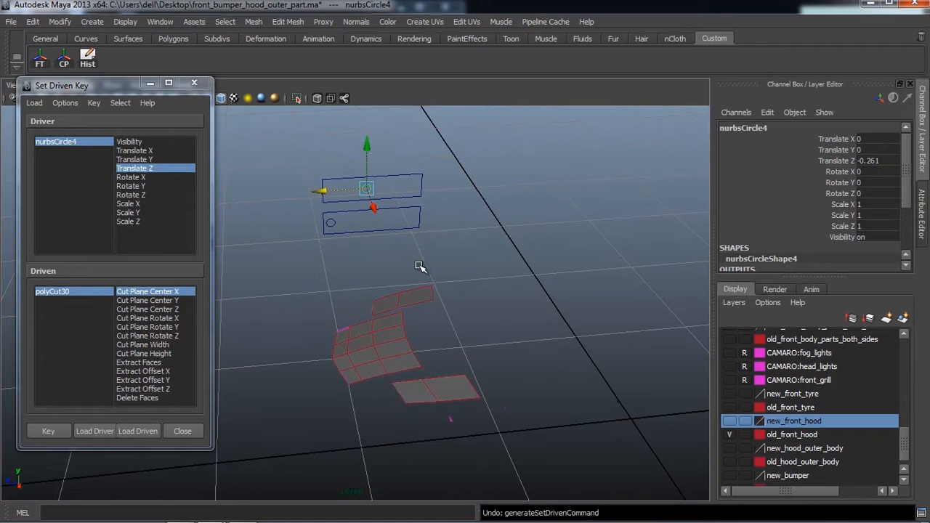
pyautogui.hotkey('ctrl', 'z')
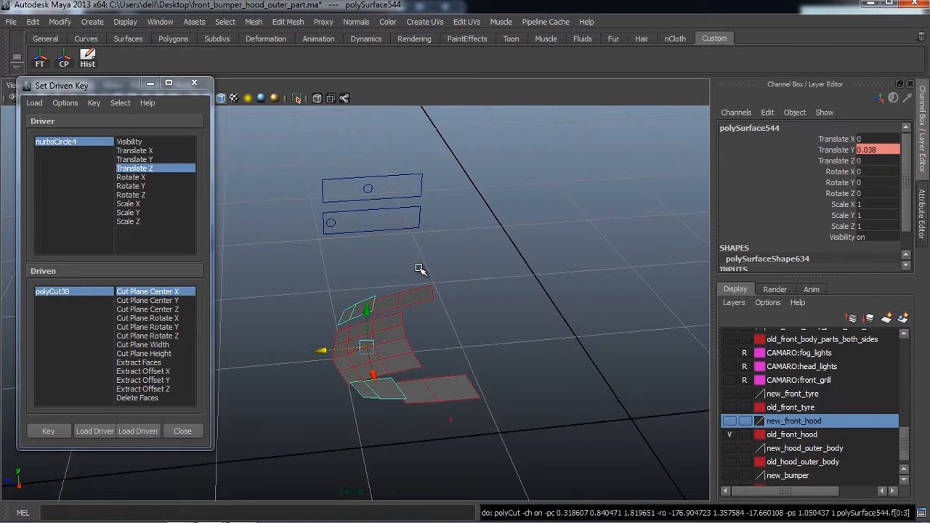
pyautogui.hotkey('ctrl', 'z')
pyautogui.hotkey('ctrl', 'z')
pyautogui.hotkey('ctrl', 'z')
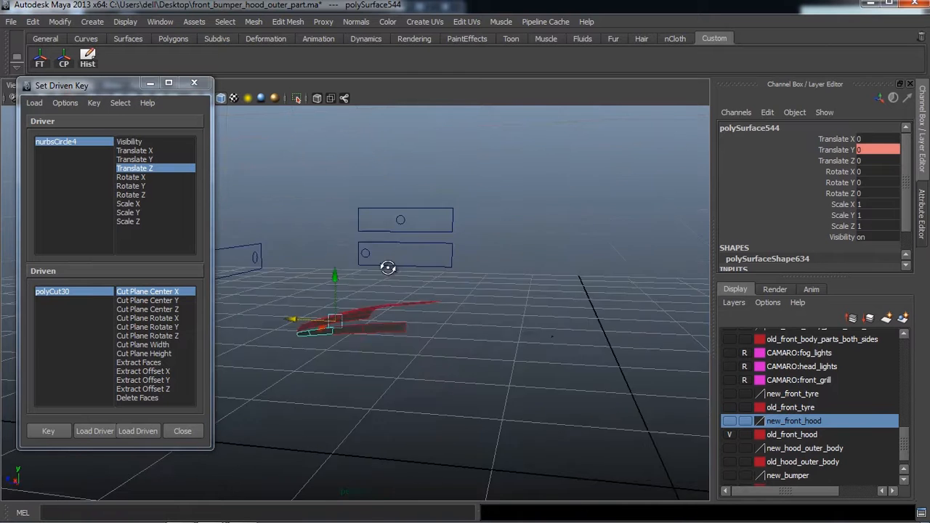
pyautogui.hotkey('ctrl', 'z')
# Slide nurbsCircle4 briefly, undo the slide, and examine the lowered front side strips polySurface544 from several angles
pyautogui.click(376, 202)
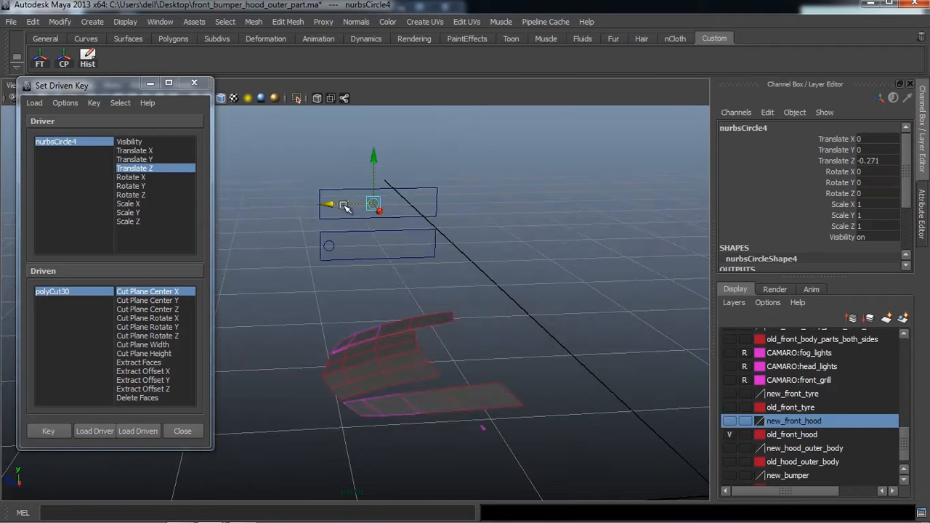
pyautogui.moveTo(349, 208)
pyautogui.mouseDown()
pyautogui.moveTo(328, 201)
pyautogui.moveTo(339, 213)
pyautogui.mouseUp()
pyautogui.hotkey('ctrl', 'z')
pyautogui.keyDown('alt'); pyautogui.moveTo(364, 266); pyautogui.dragTo(369, 332); pyautogui.keyUp('alt')
pyautogui.click(369, 335)
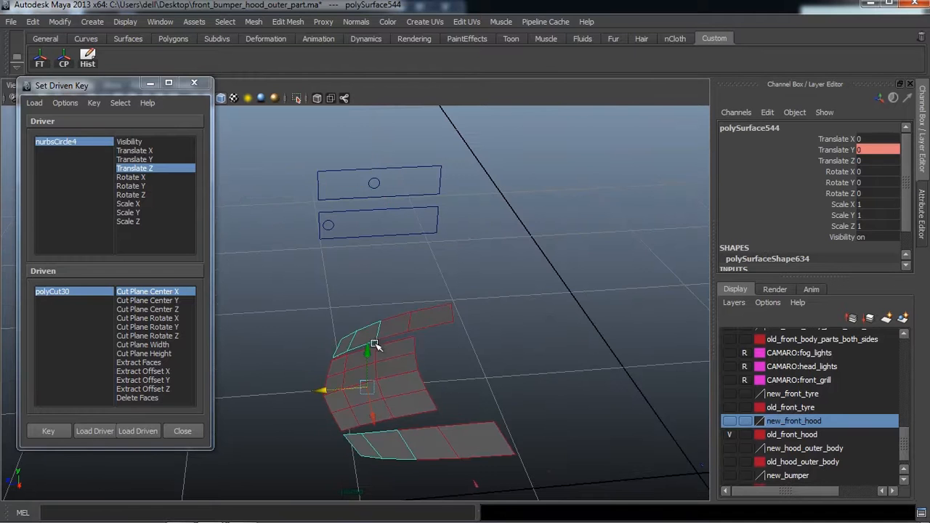
pyautogui.keyDown('alt'); pyautogui.moveTo(384, 320); pyautogui.dragTo(382, 298, button='middle'); pyautogui.keyUp('alt')
pyautogui.keyDown('alt'); pyautogui.moveTo(383, 299); pyautogui.dragTo(396, 300); pyautogui.keyUp('alt')
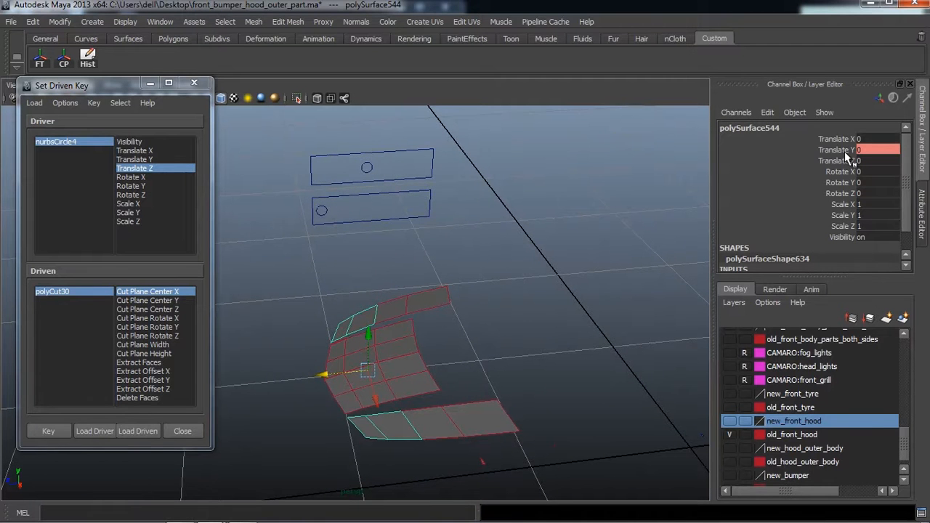
pyautogui.scroll(2, 436, 277)
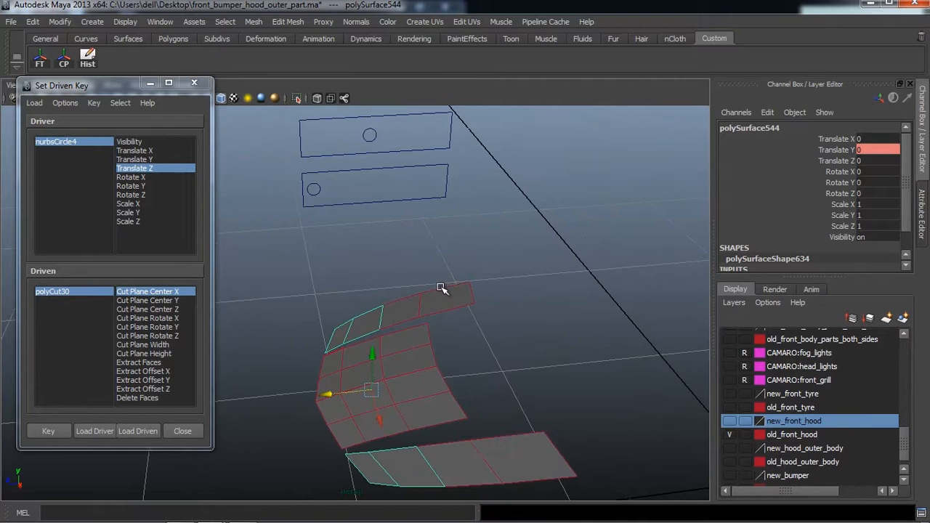
pyautogui.keyDown('alt'); pyautogui.moveTo(442, 289); pyautogui.dragTo(423, 271); pyautogui.keyUp('alt')
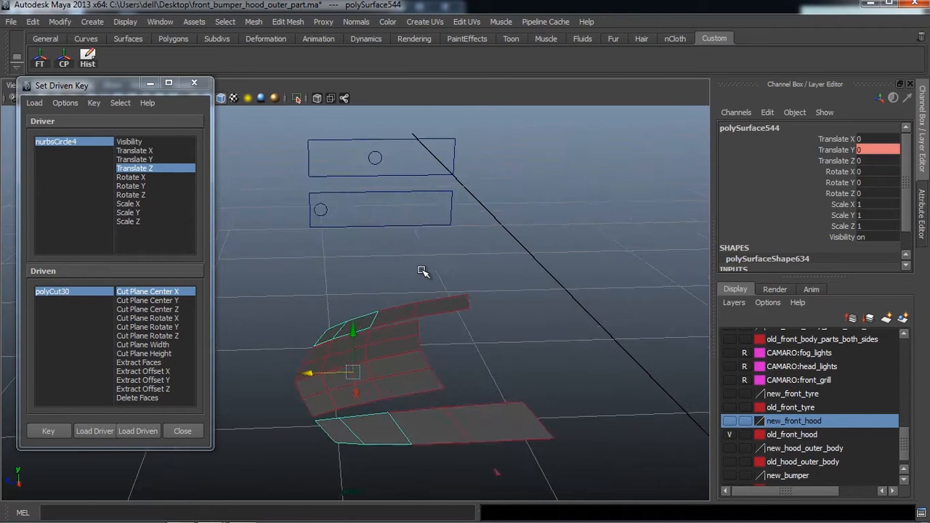
# Slide nurbsCircle4 to Translate Z -0.264 and load polySurface544 as the driven object with Translate Y as its driven attribute
pyautogui.click(375, 164)
pyautogui.moveTo(356, 159); pyautogui.dragTo(353, 162)
pyautogui.keyDown('alt'); pyautogui.moveTo(367, 223); pyautogui.dragTo(353, 322); pyautogui.keyUp('alt')
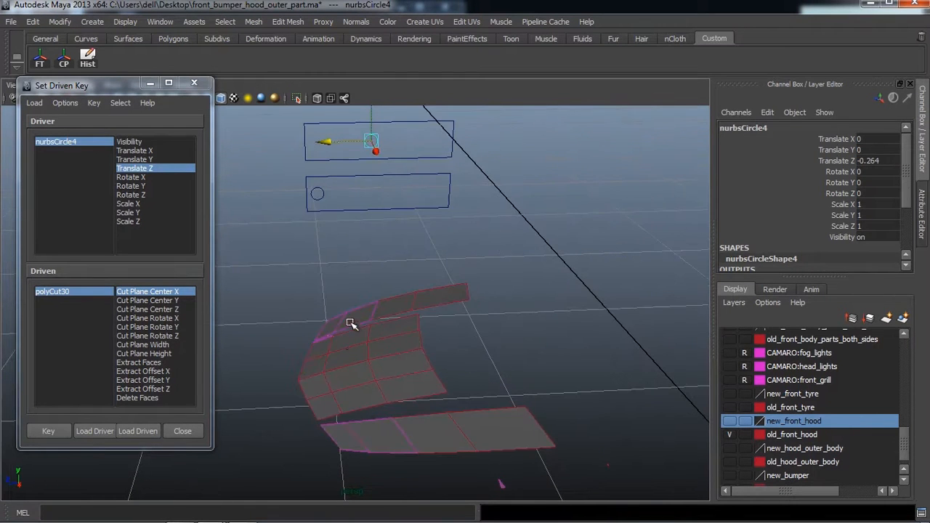
pyautogui.click(353, 322)
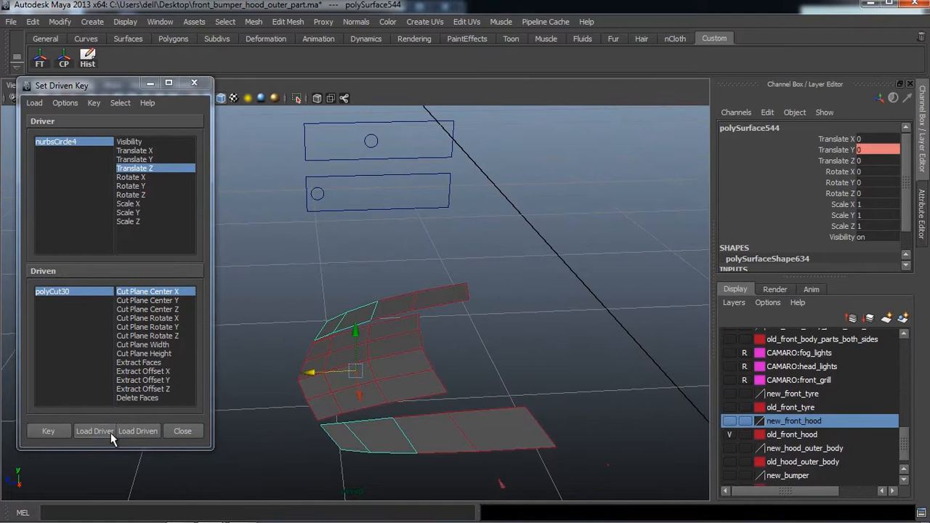
pyautogui.click(152, 430)
pyautogui.click(147, 310)
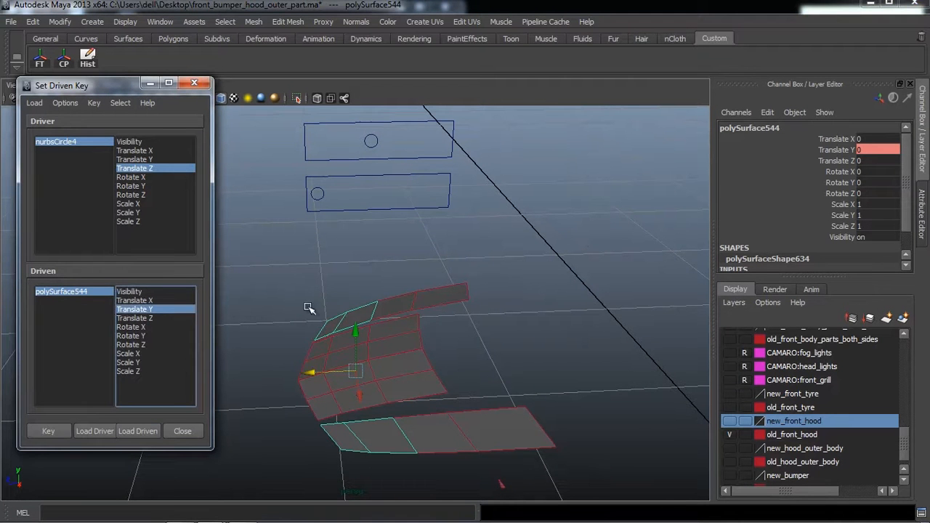
pyautogui.click(370, 143)
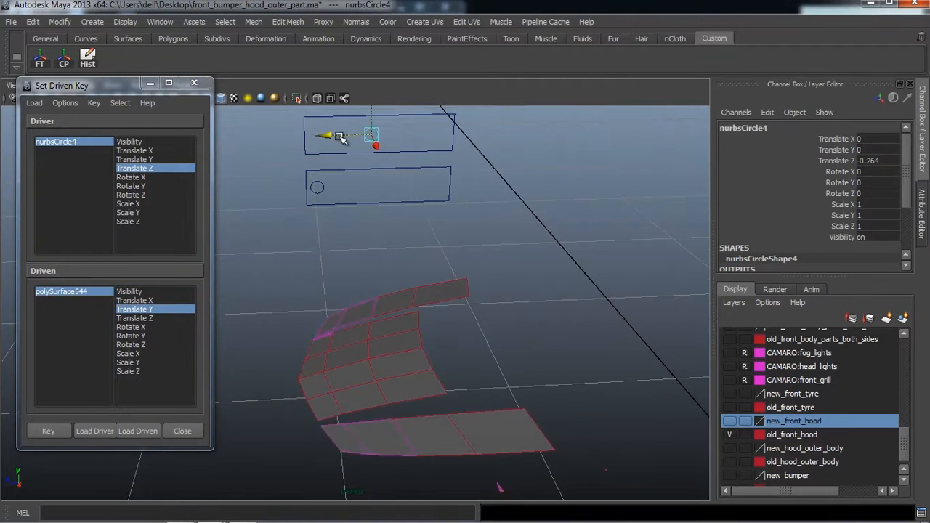
# Slide nurbsCircle4 to Translate Z -0.28, raise the front side strips polySurface544 to Translate Y 0.055, and key it
pyautogui.moveTo(339, 136); pyautogui.dragTo(343, 137)
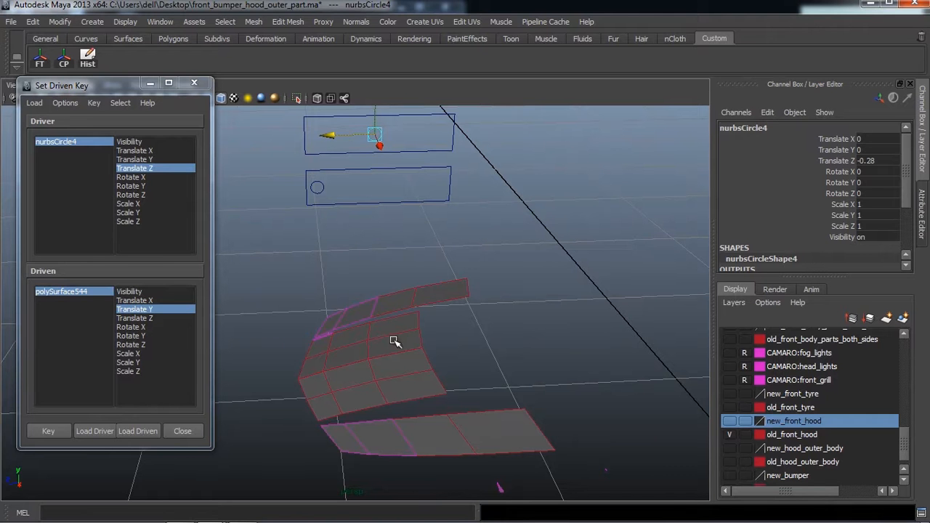
pyautogui.click(351, 311)
pyautogui.moveTo(355, 333); pyautogui.dragTo(361, 311)
pyautogui.keyDown('alt'); pyautogui.moveTo(350, 272); pyautogui.dragTo(433, 295); pyautogui.keyUp('alt')
pyautogui.click(48, 431)
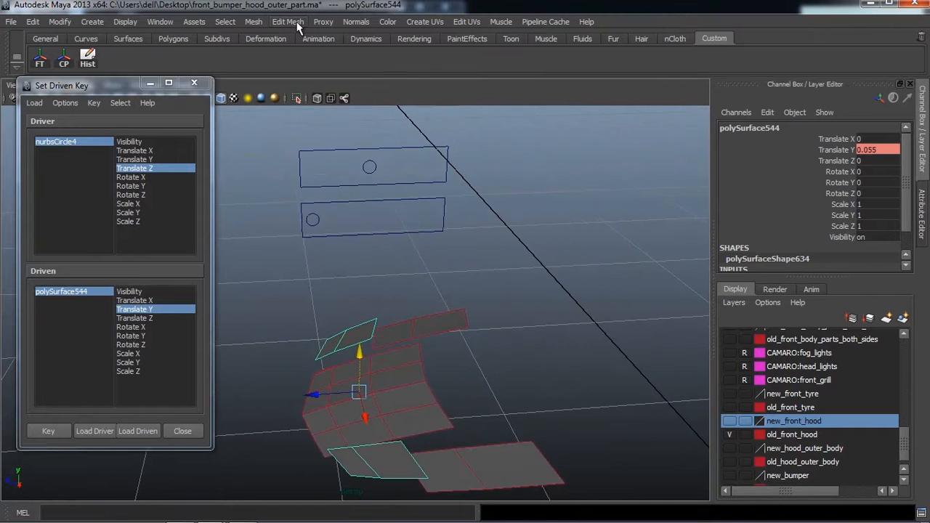
# Cut across the raised front side strips polySurface544 with the Cut Faces Tool
pyautogui.click(288, 21)
pyautogui.press('Escape')
pyautogui.hotkey('ctrl', 'z')
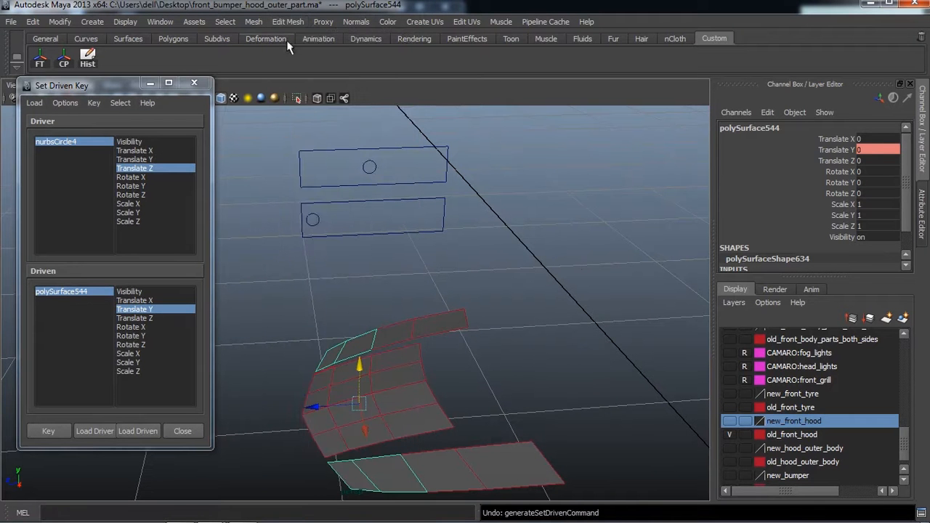
pyautogui.click(282, 19)
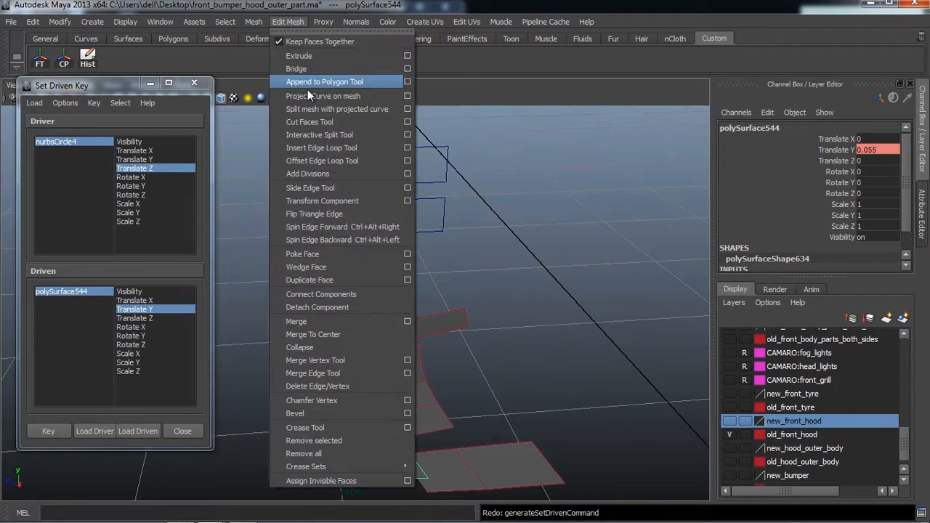
pyautogui.click(313, 119)
pyautogui.keyDown('alt'); pyautogui.moveTo(422, 246); pyautogui.dragTo(436, 276); pyautogui.keyUp('alt')
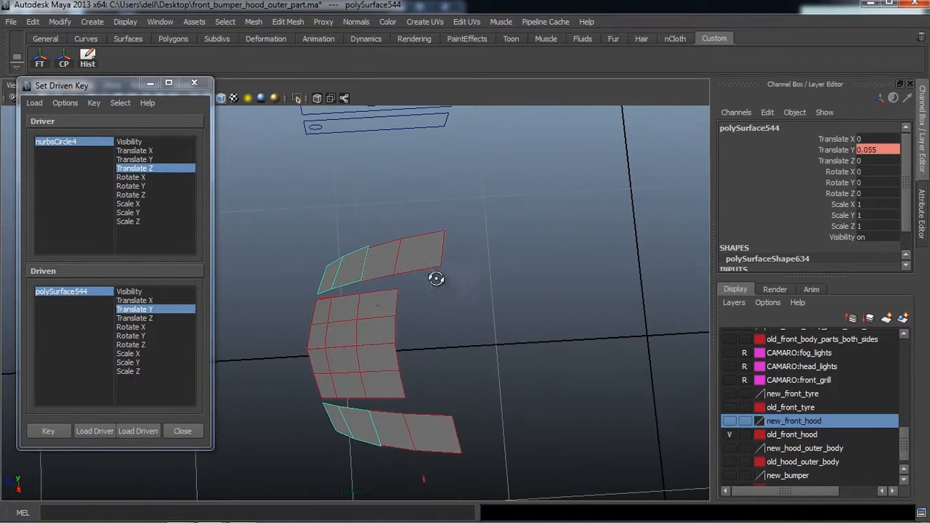
pyautogui.moveTo(378, 296); pyautogui.dragTo(396, 331)
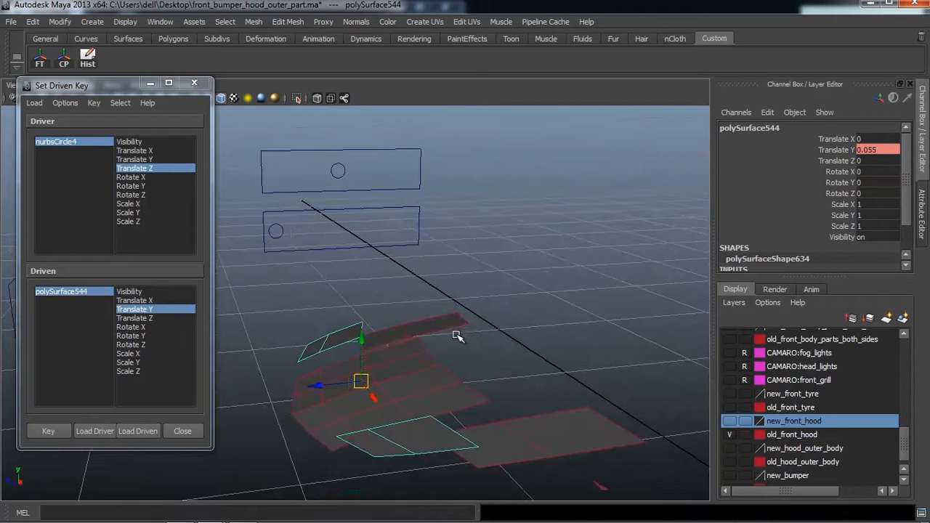
# Enable Delete Faces for polyCut30 on the front side strips
pyautogui.hotkey('ctrl', 'a')
pyautogui.click(741, 261)
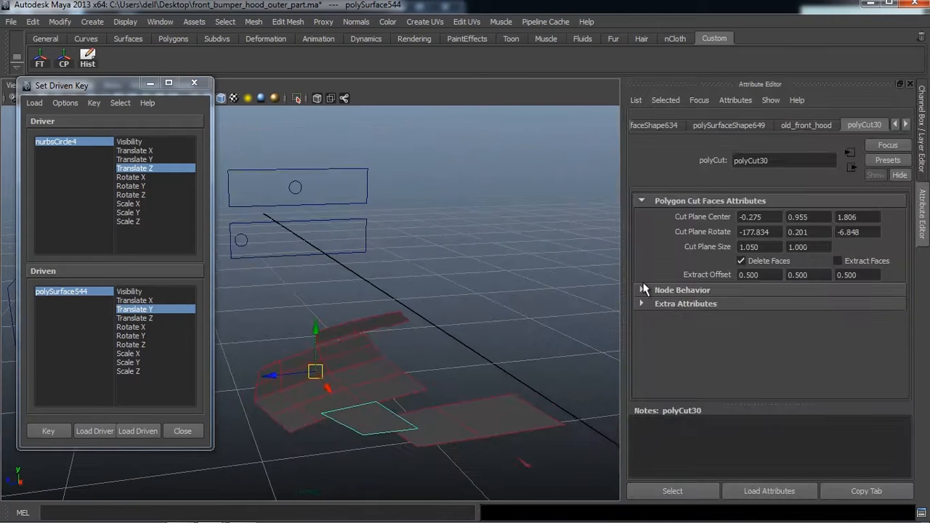
pyautogui.keyDown('alt'); pyautogui.moveTo(521, 309); pyautogui.dragTo(466, 314); pyautogui.keyUp('alt')
pyautogui.hotkey('ctrl', 'a')
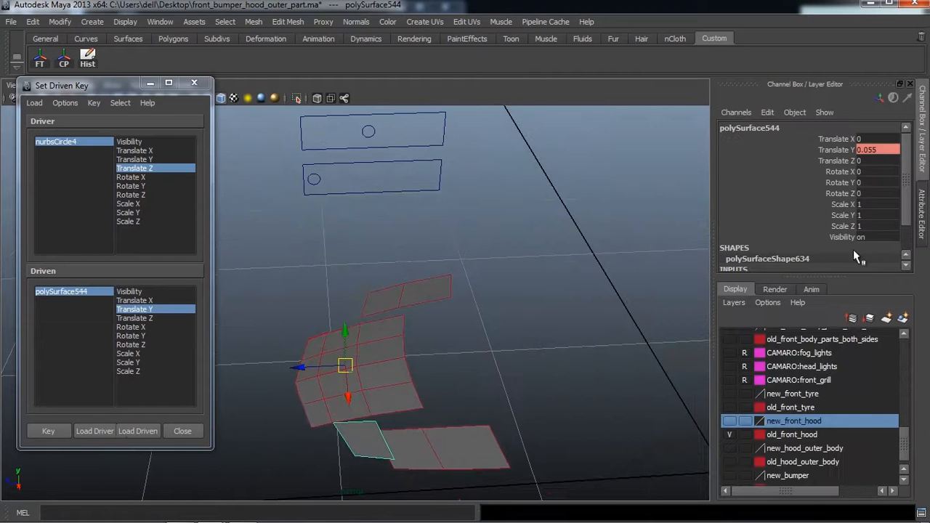
pyautogui.click(849, 150)
pyautogui.moveTo(479, 309); pyautogui.dragTo(487, 314, button='middle')
pyautogui.hotkey('ctrl', 'z')
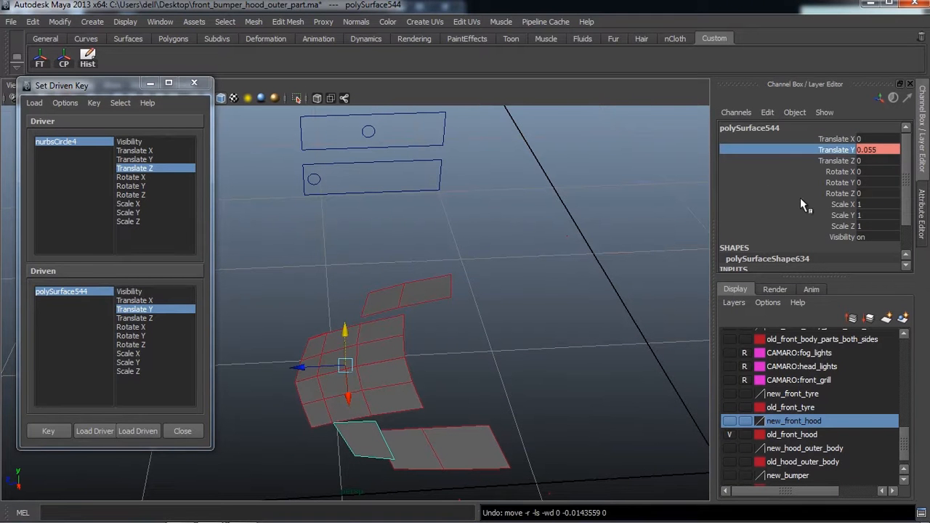
# Select the polyCut30 node and shift its Cut Plane Center X to -386.575
pyautogui.hotkey('ctrl', 'a')
pyautogui.click(673, 492)
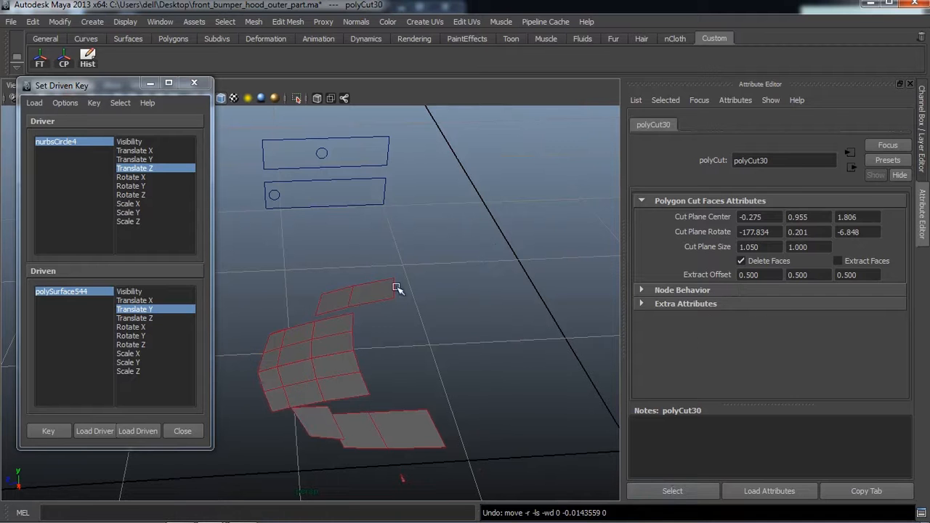
pyautogui.hotkey('ctrl', 'a')
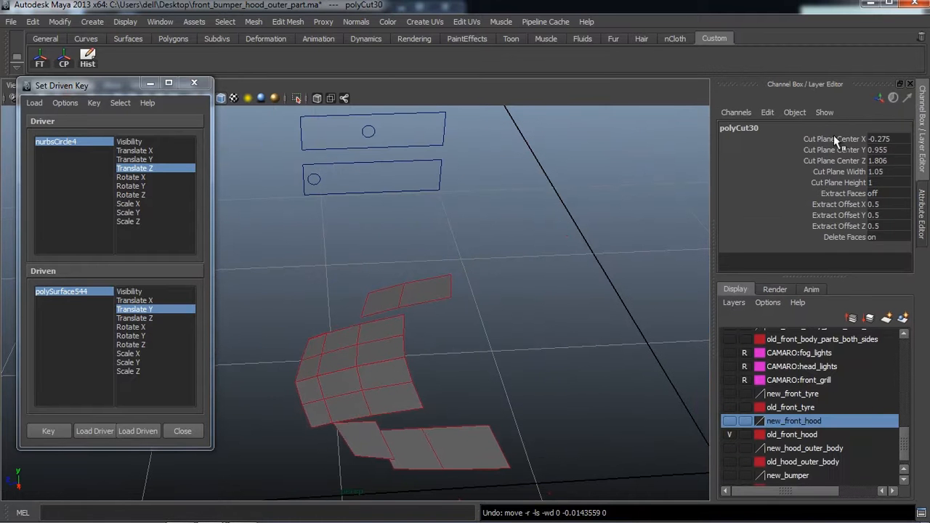
pyautogui.click(833, 138)
pyautogui.moveTo(547, 260); pyautogui.dragTo(302, 298, button='middle')
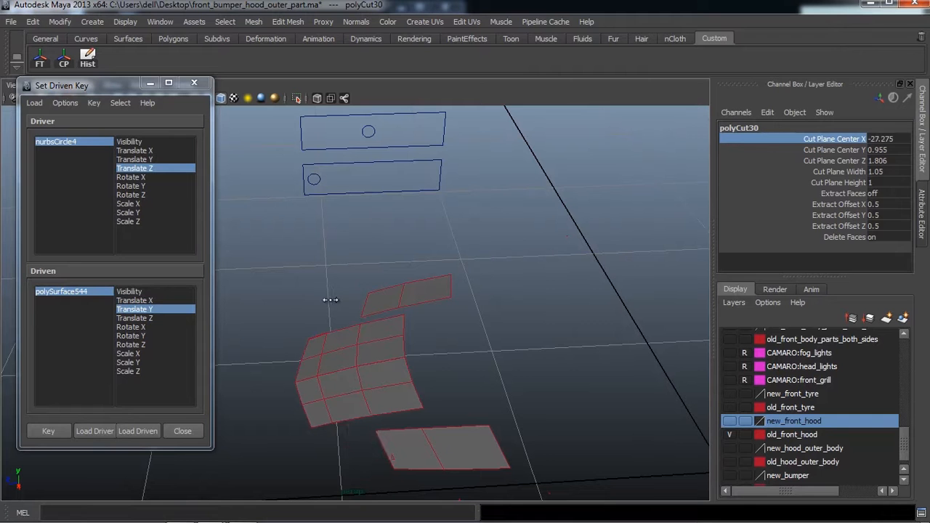
pyautogui.moveTo(303, 307); pyautogui.dragTo(157, 327, button='middle')
pyautogui.moveTo(535, 277); pyautogui.dragTo(4, 350, button='middle')
pyautogui.moveTo(558, 308); pyautogui.dragTo(8, 349, button='middle')
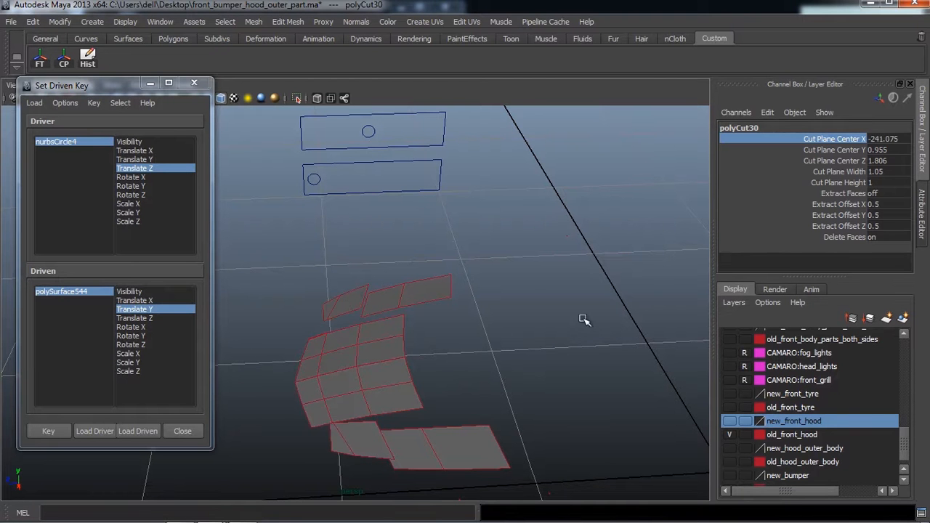
pyautogui.moveTo(583, 319); pyautogui.dragTo(30, 361, button='middle')
# Key polySurface544's Translate Y again and slide nurbsCircle4 to Translate Z -0.352
pyautogui.keyDown('alt'); pyautogui.moveTo(455, 334); pyautogui.dragTo(469, 319); pyautogui.keyUp('alt')
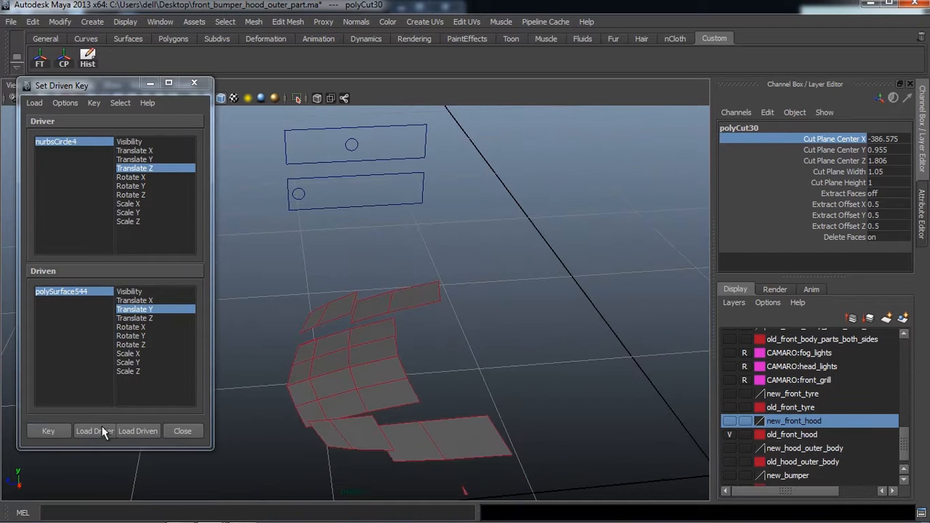
pyautogui.click(56, 436)
pyautogui.click(358, 147)
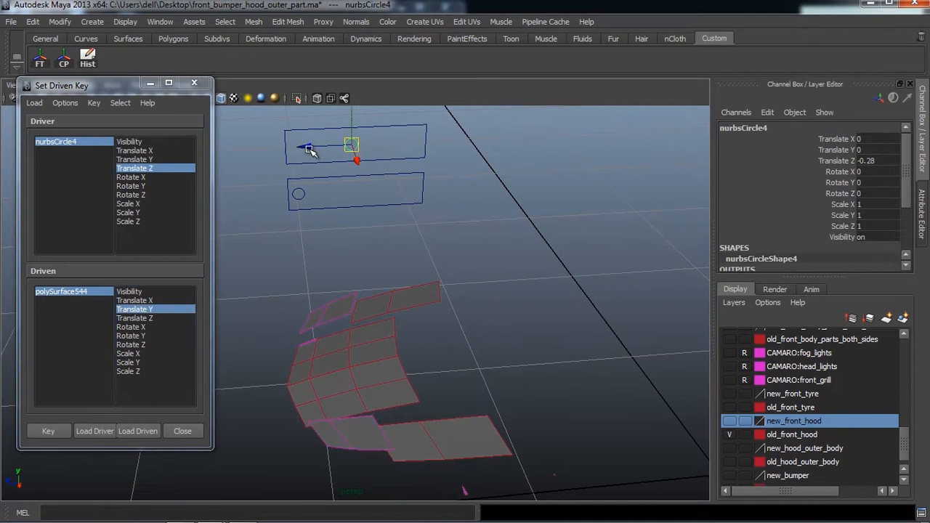
pyautogui.moveTo(308, 146); pyautogui.dragTo(325, 151)
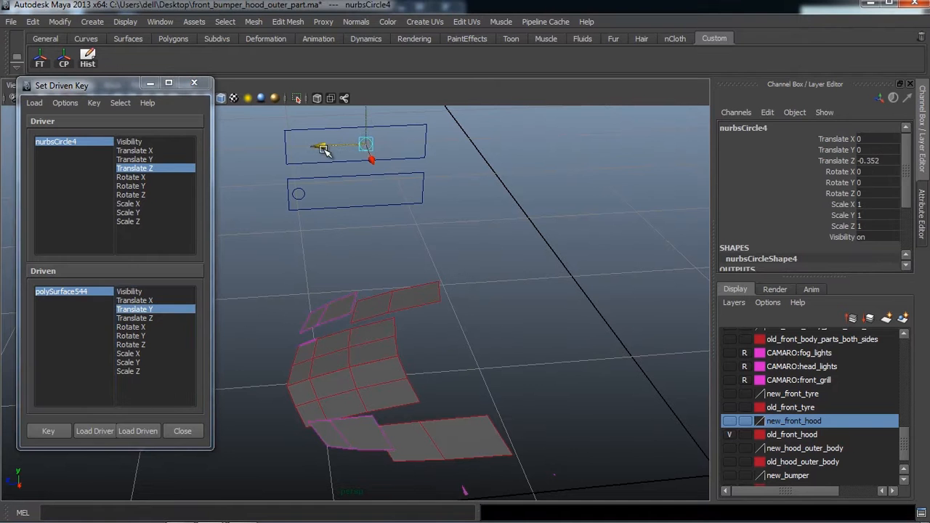
# Undo the nurbsCircle4 slide, the extra polySurface544 key, and polyCut30's last Cut Plane Center X shift
pyautogui.hotkey('ctrl', 'z')
pyautogui.hotkey('ctrl', 'z')
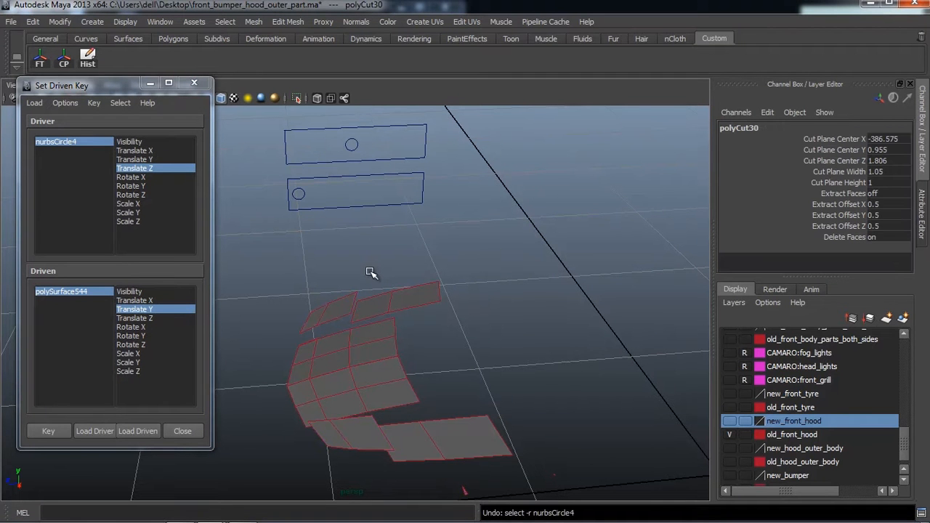
pyautogui.hotkey('ctrl', 'z')
pyautogui.hotkey('ctrl', 'z')
pyautogui.hotkey('ctrl', 'z')
pyautogui.hotkey('shift', 'z')
# Load polyCut30 as the driven object and key its Cut Plane Center X at -325.875 against nurbsCircle4's Translate Z
pyautogui.keyDown('alt'); pyautogui.moveTo(379, 289); pyautogui.dragTo(401, 299); pyautogui.keyUp('alt')
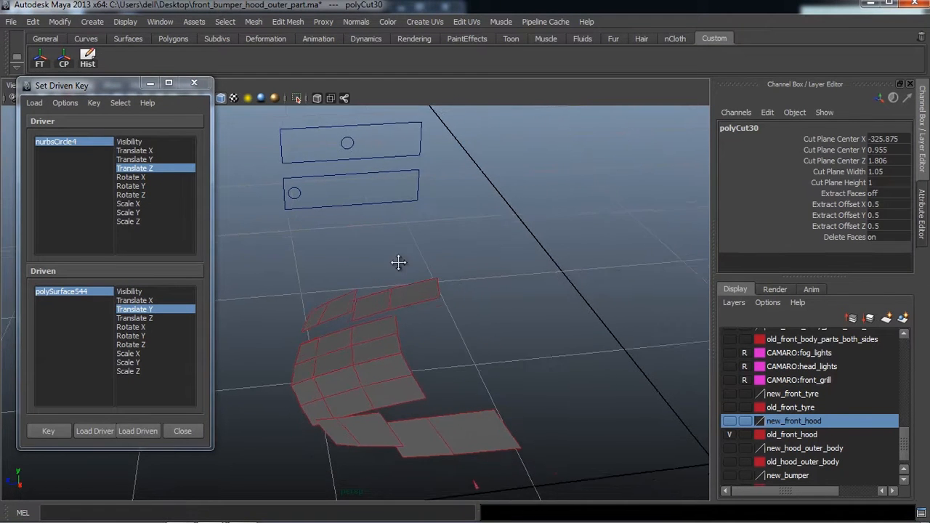
pyautogui.keyDown('alt'); pyautogui.moveTo(398, 262); pyautogui.dragTo(400, 272, button='middle'); pyautogui.keyUp('alt')
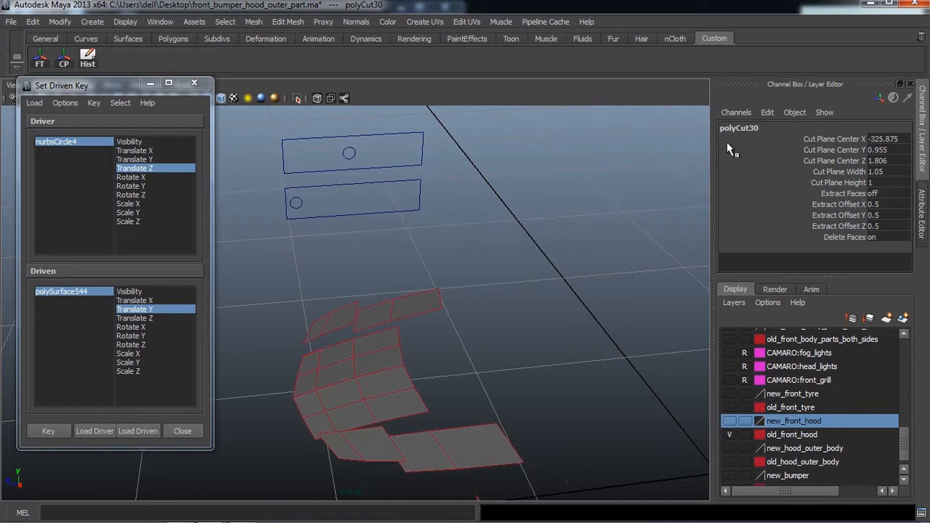
pyautogui.click(137, 430)
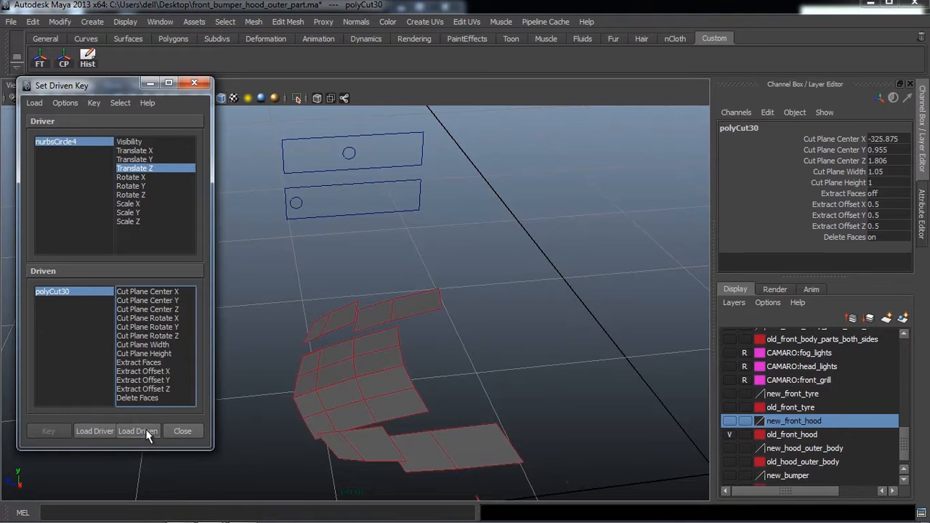
pyautogui.click(153, 291)
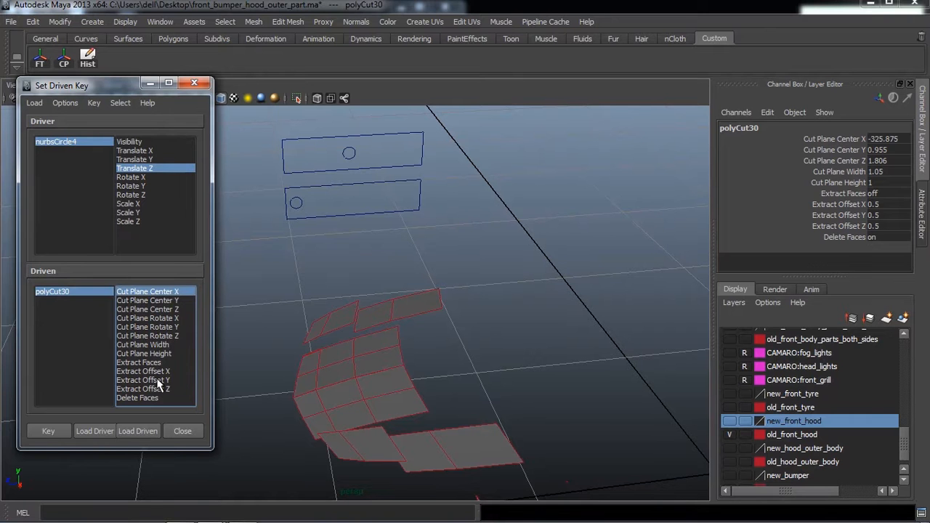
pyautogui.click(48, 431)
# Slide nurbsCircle4 to Translate Z -0.37
pyautogui.keyDown('alt'); pyautogui.moveTo(377, 284); pyautogui.dragTo(380, 304, button='middle'); pyautogui.keyUp('alt')
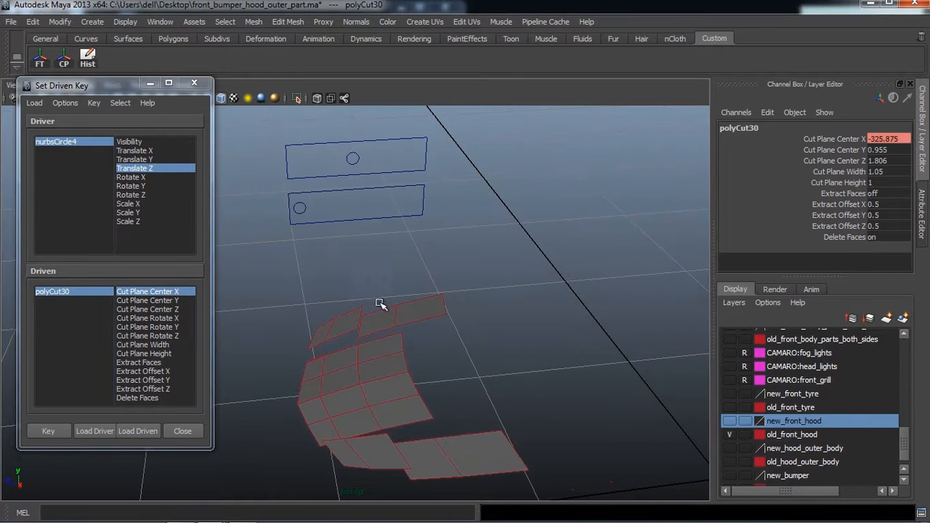
pyautogui.click(357, 158)
pyautogui.moveTo(313, 160); pyautogui.dragTo(332, 163)
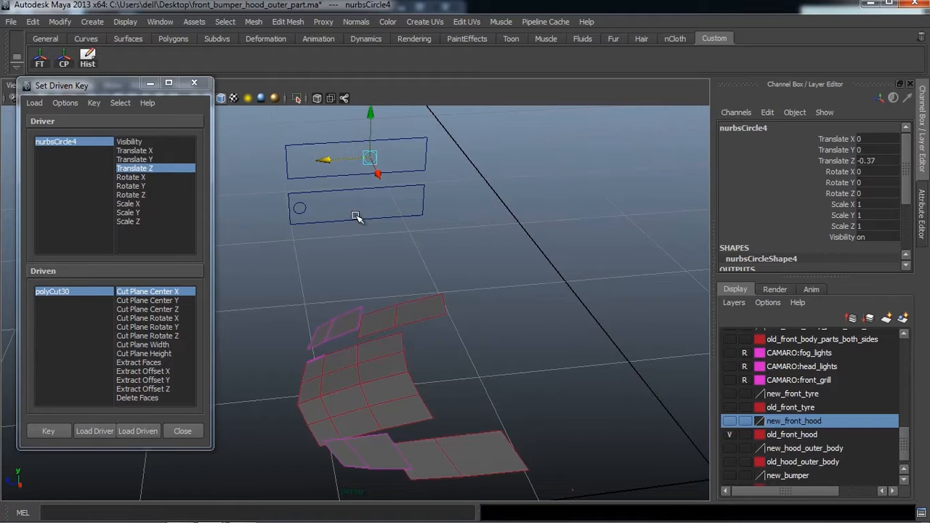
pyautogui.scroll(-1, 370, 239)
pyautogui.keyDown('alt'); pyautogui.moveTo(371, 240); pyautogui.dragTo(369, 213, button='middle'); pyautogui.keyUp('alt')
pyautogui.scroll(1, 372, 247)
pyautogui.keyDown('alt'); pyautogui.moveTo(372, 248); pyautogui.dragTo(370, 259); pyautogui.keyUp('alt')
# Shift polyCut30's Cut Plane Center X to -25.575 so the front side strips are cut away, and key it
pyautogui.click(78, 293)
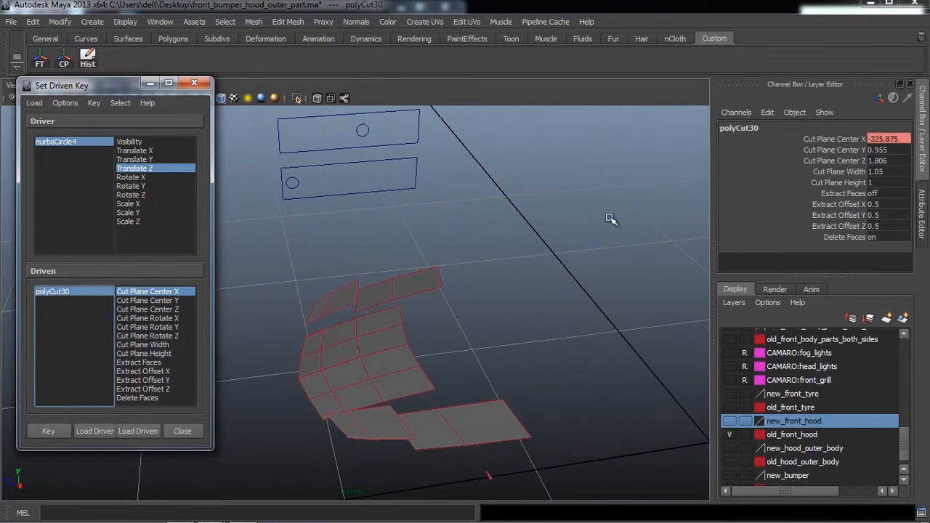
pyautogui.click(836, 139)
pyautogui.moveTo(443, 252); pyautogui.dragTo(451, 252, button='middle')
pyautogui.moveTo(636, 254); pyautogui.dragTo(770, 247, button='middle')
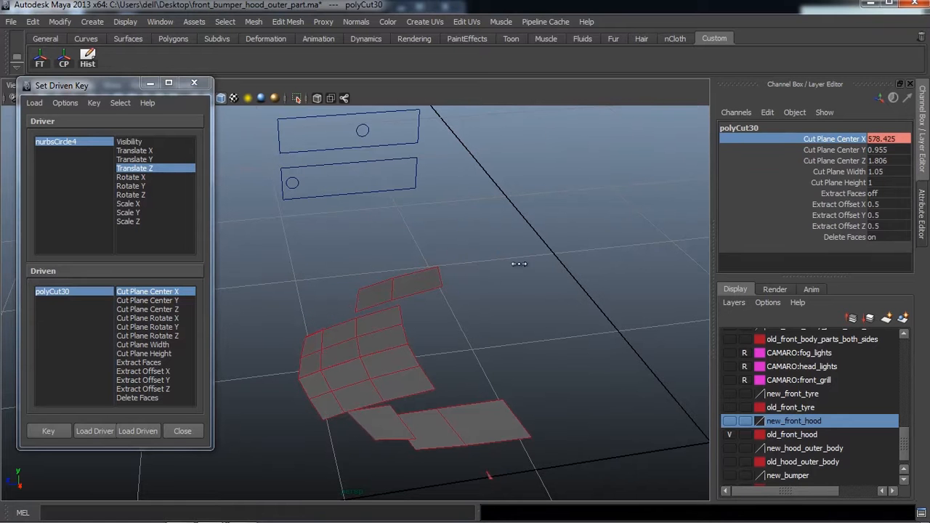
pyautogui.moveTo(314, 294); pyautogui.dragTo(181, 313, button='middle')
pyautogui.moveTo(486, 280); pyautogui.dragTo(445, 299, button='middle')
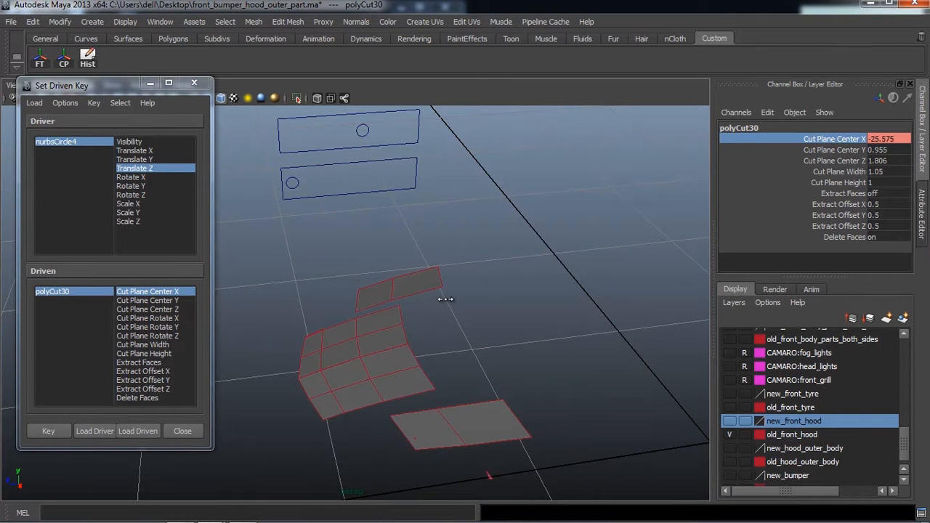
pyautogui.keyDown('alt'); pyautogui.moveTo(447, 301); pyautogui.dragTo(433, 327); pyautogui.keyUp('alt')
pyautogui.scroll(-4, 457, 305)
pyautogui.click(61, 431)
pyautogui.scroll(4, 436, 325)
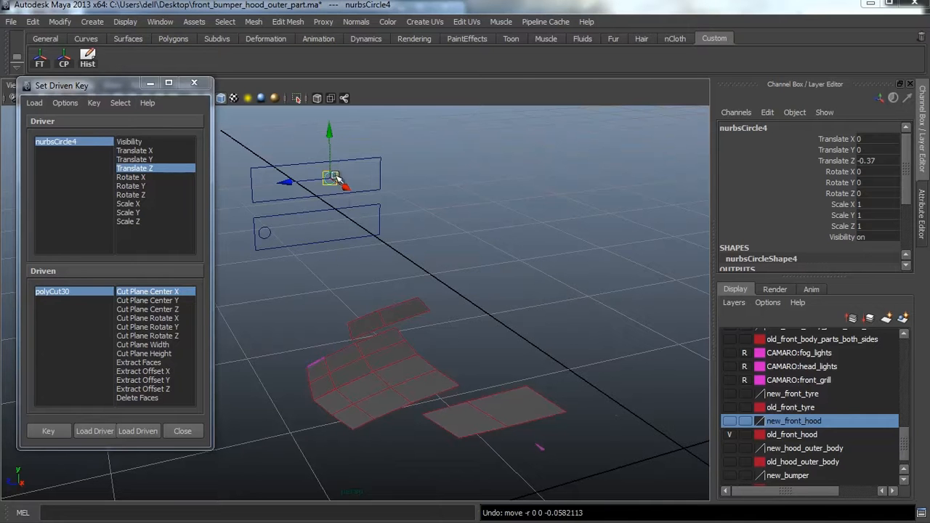
# Load the rear side strips polySurface536 as the driven object and key their Translate Y at 0
pyautogui.click(398, 319)
pyautogui.click(425, 375)
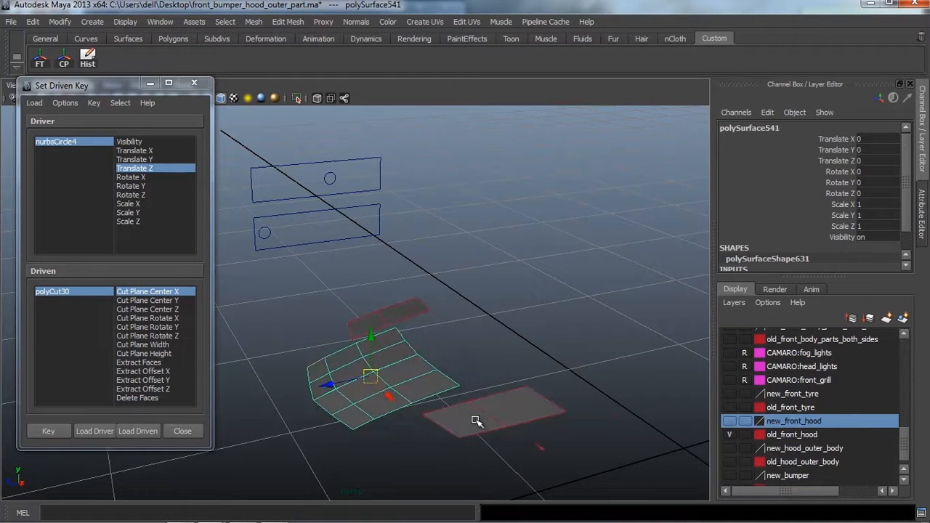
pyautogui.click(474, 420)
pyautogui.click(476, 376)
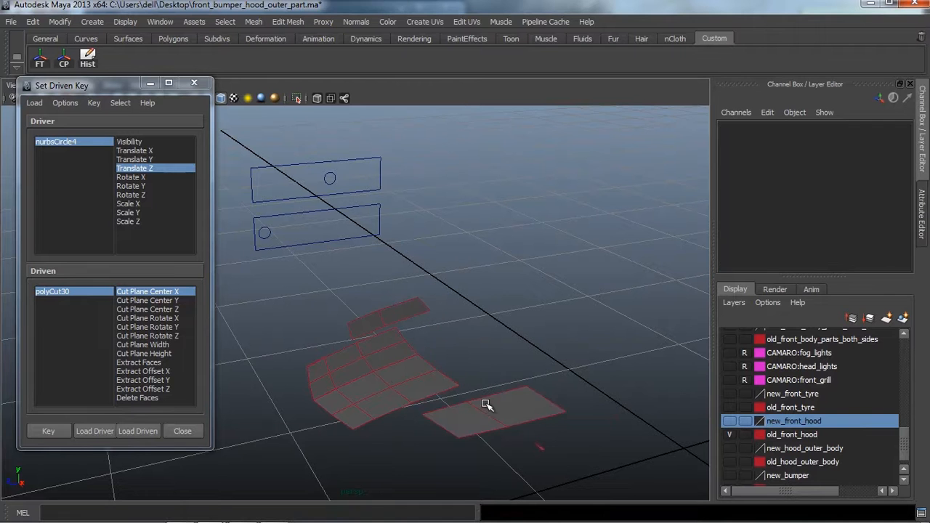
pyautogui.click(487, 405)
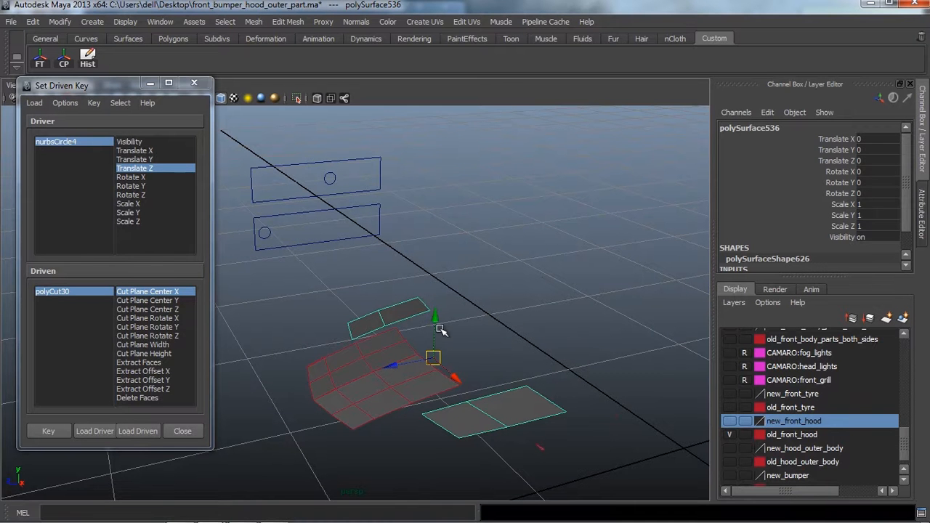
pyautogui.click(142, 431)
pyautogui.click(149, 310)
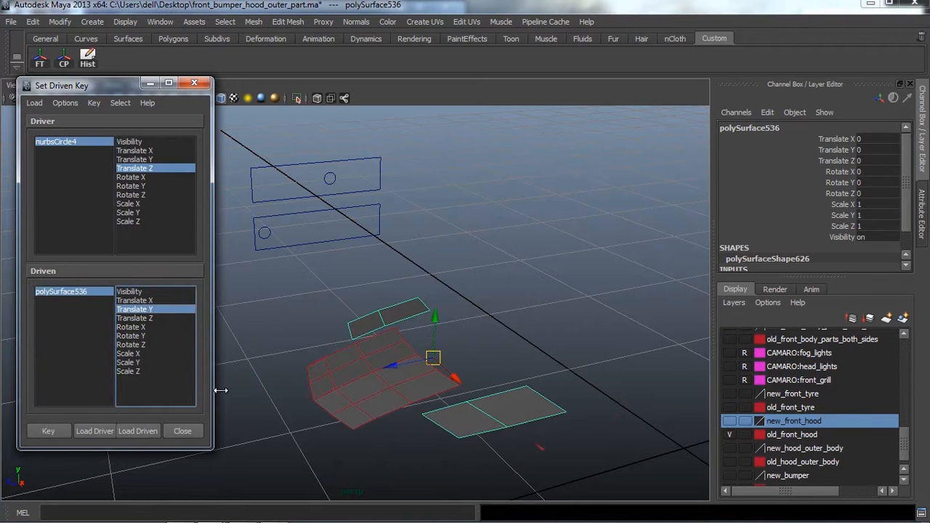
pyautogui.click(58, 434)
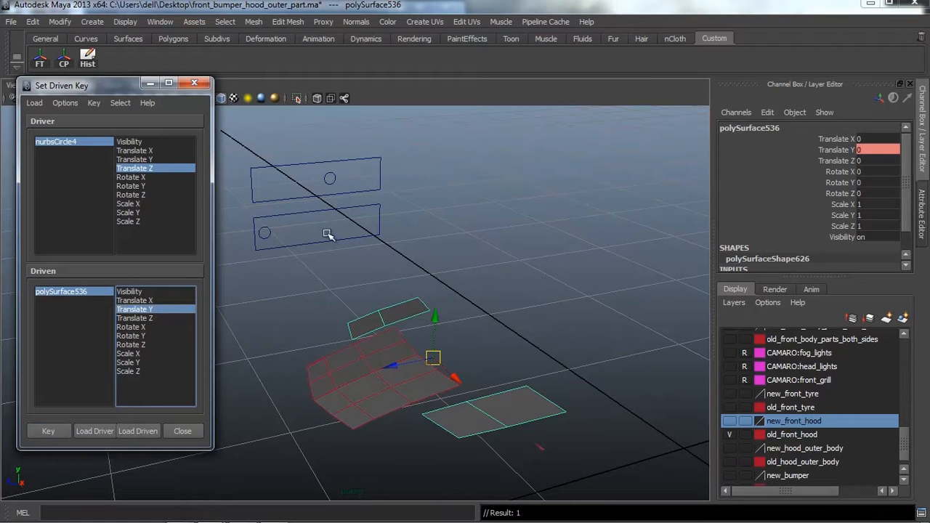
# Slide nurbsCircle4 to Translate Z -0.406
pyautogui.click(328, 179)
pyautogui.moveTo(297, 184); pyautogui.dragTo(306, 185)
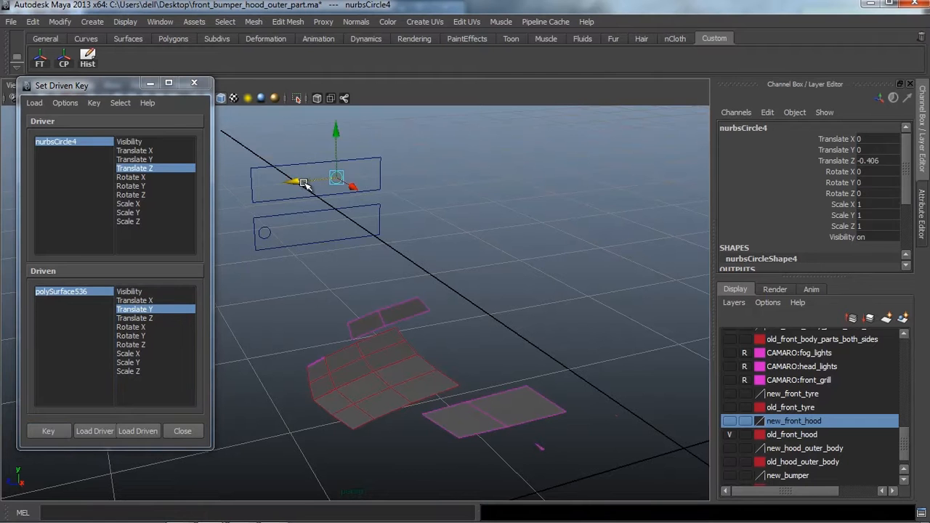
# Raise the hood's outer pieces (polySurface536) to Translate Y 0.049 and key them against the slider circle's Translate Z
pyautogui.click(401, 310)
pyautogui.moveTo(437, 317); pyautogui.dragTo(433, 303)
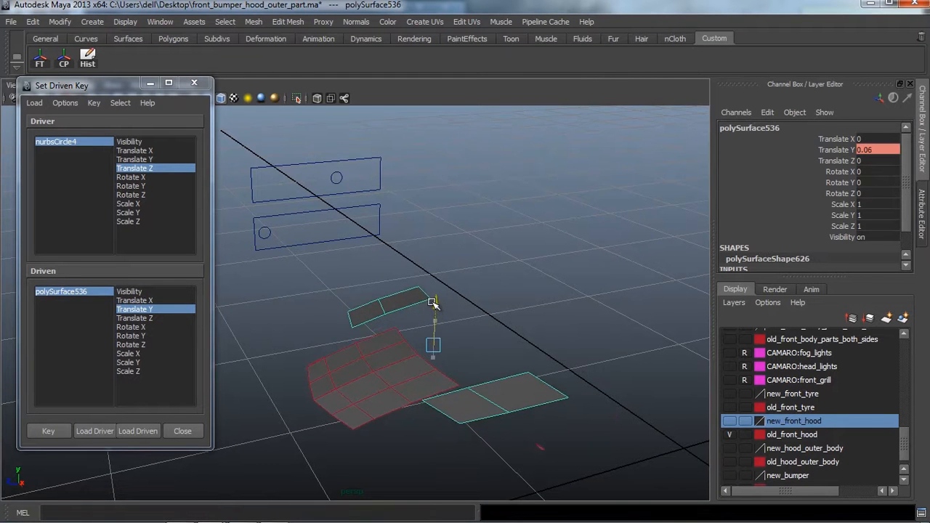
pyautogui.keyDown('alt'); pyautogui.moveTo(451, 348); pyautogui.dragTo(412, 349); pyautogui.keyUp('alt')
pyautogui.scroll(-3, 407, 340)
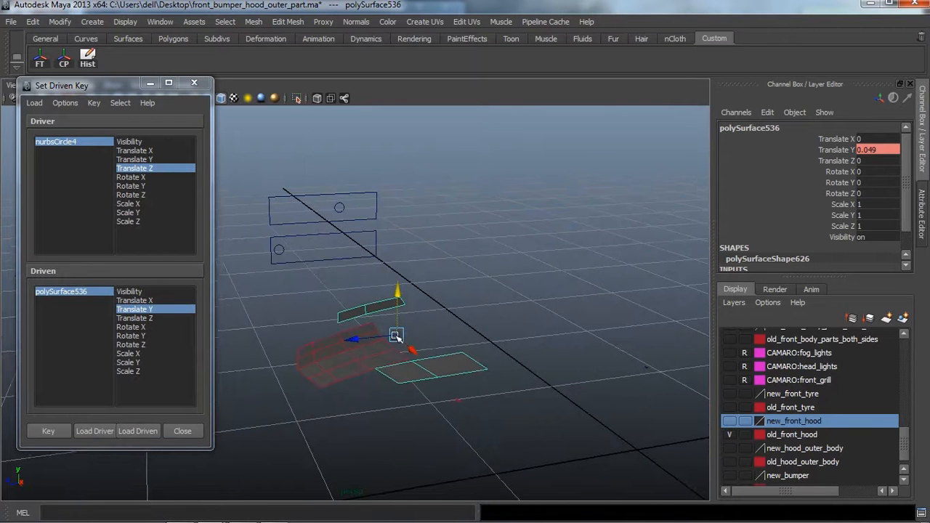
pyautogui.click(48, 431)
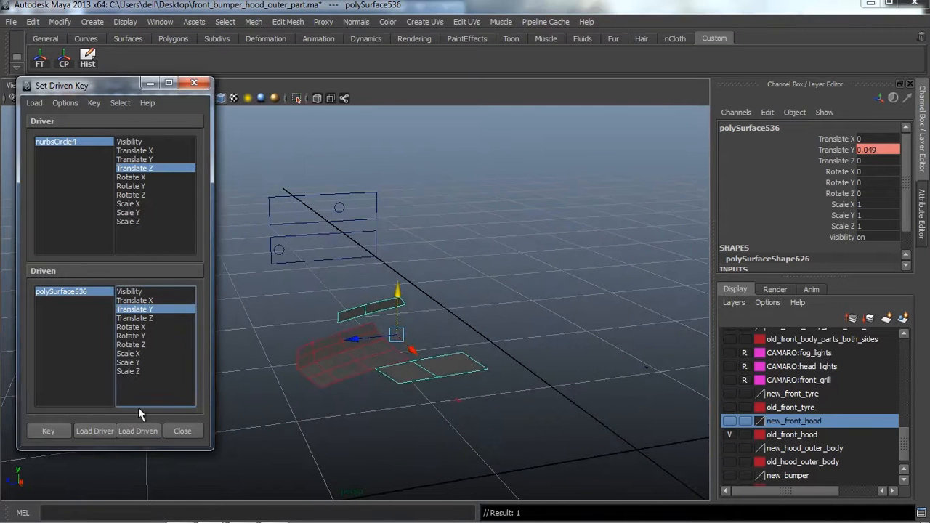
# Slice the hood's outer pieces (polySurface536) across with the Cut Faces tool, then return to the Move tool
pyautogui.click(273, 21)
pyautogui.click(340, 124)
pyautogui.keyDown('alt'); pyautogui.moveTo(340, 124); pyautogui.dragTo(452, 369); pyautogui.keyUp('alt')
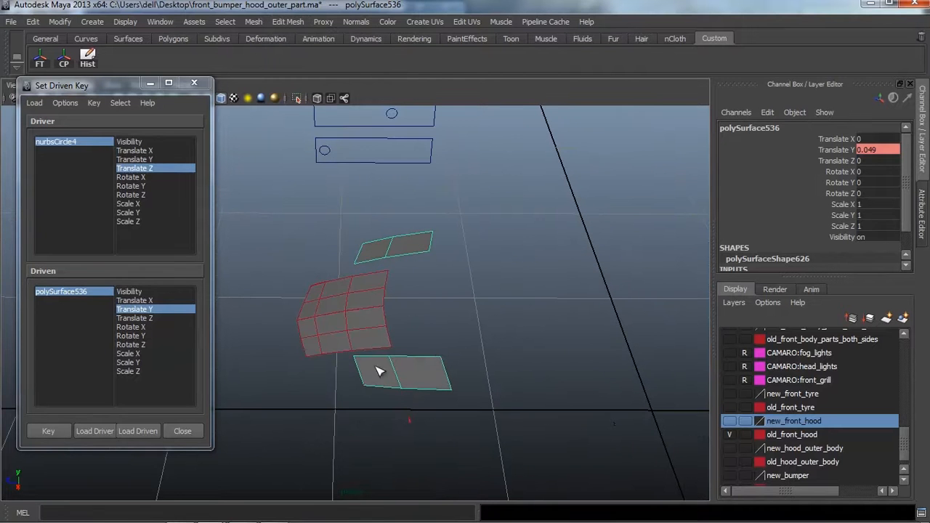
pyautogui.moveTo(347, 362); pyautogui.dragTo(377, 357)
pyautogui.press('w')
pyautogui.scroll(2, 361, 383)
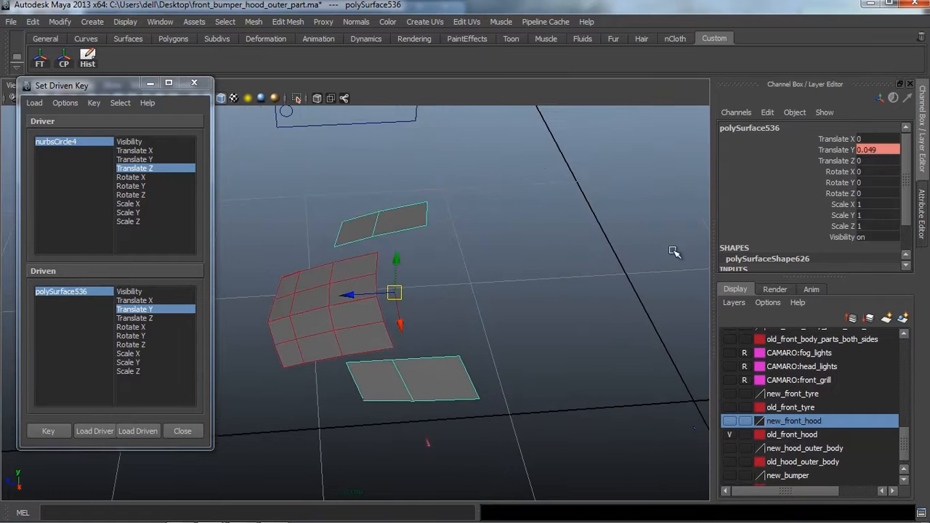
# Enable Delete Faces on the polyCut31 node and load the node as the driven object
pyautogui.hotkey('ctrl', 'a')
pyautogui.hotkey('ctrl', 'a')
pyautogui.hotkey('ctrl', 'a')
pyautogui.click(673, 491)
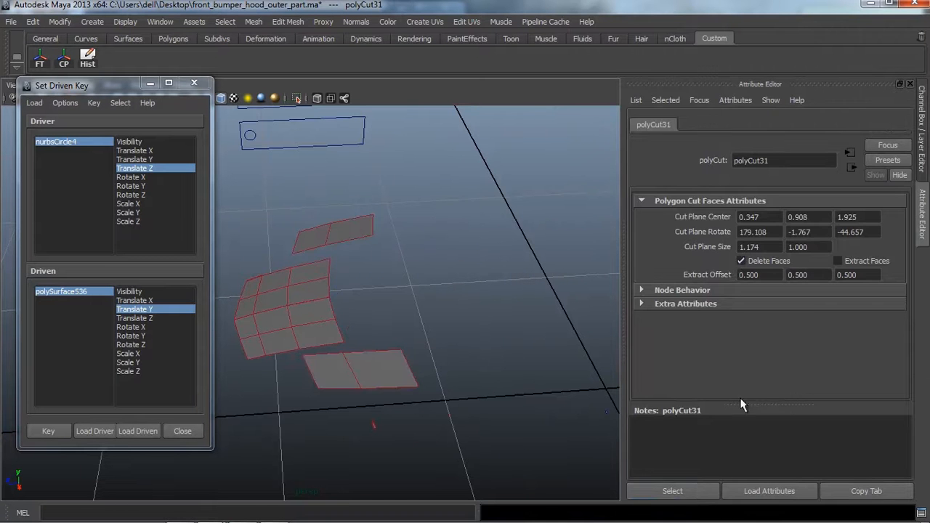
pyautogui.hotkey('ctrl', 'a')
pyautogui.click(138, 431)
pyautogui.keyDown('alt'); pyautogui.moveTo(340, 328); pyautogui.dragTo(339, 249); pyautogui.keyUp('alt')
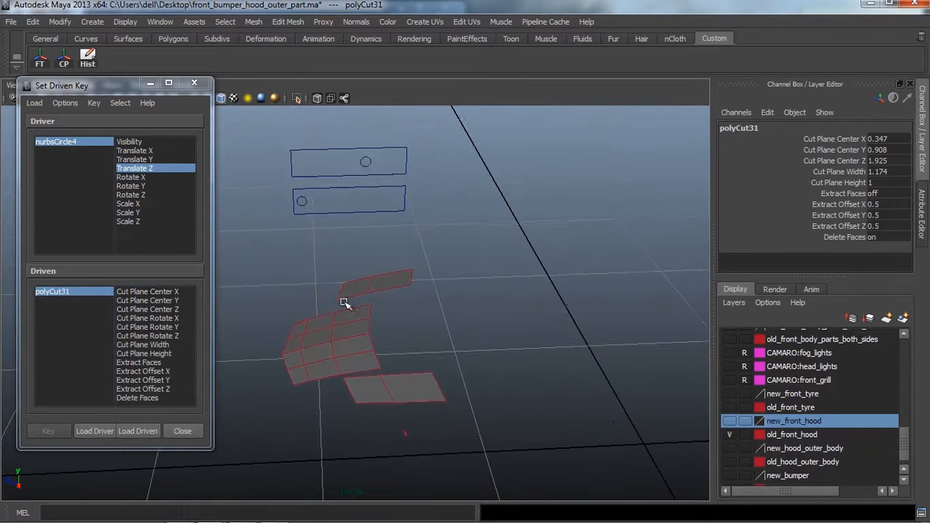
# Move the slider circle to Translate Z -0.389 and key polyCut31's starting Cut Plane Center X against it
pyautogui.click(367, 162)
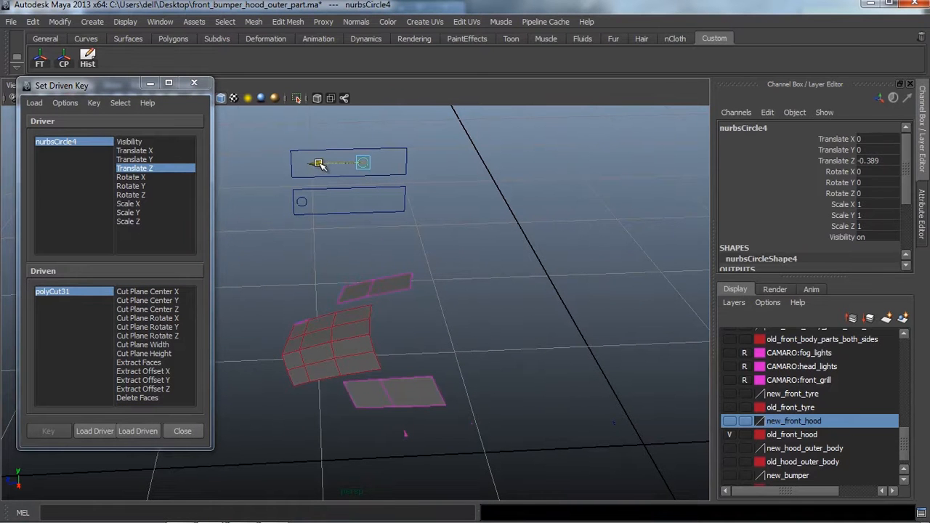
pyautogui.click(138, 291)
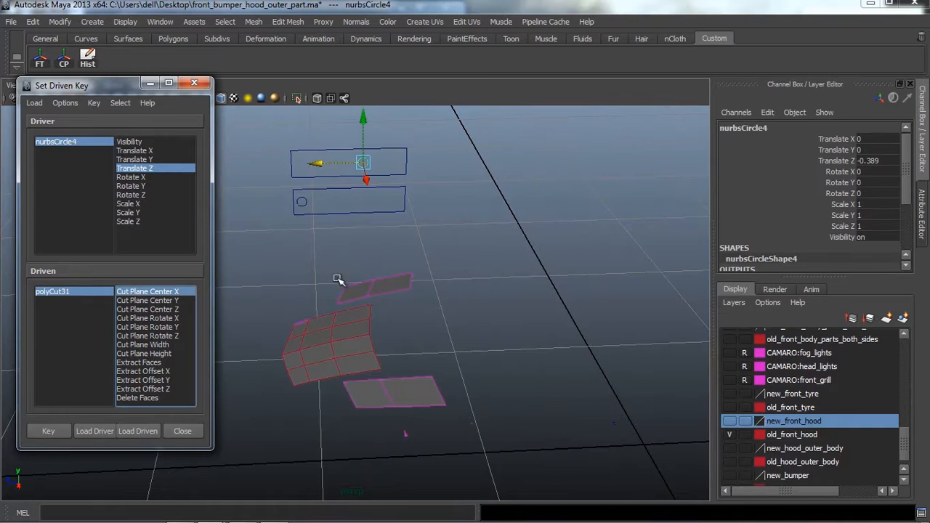
pyautogui.click(48, 431)
pyautogui.click(86, 291)
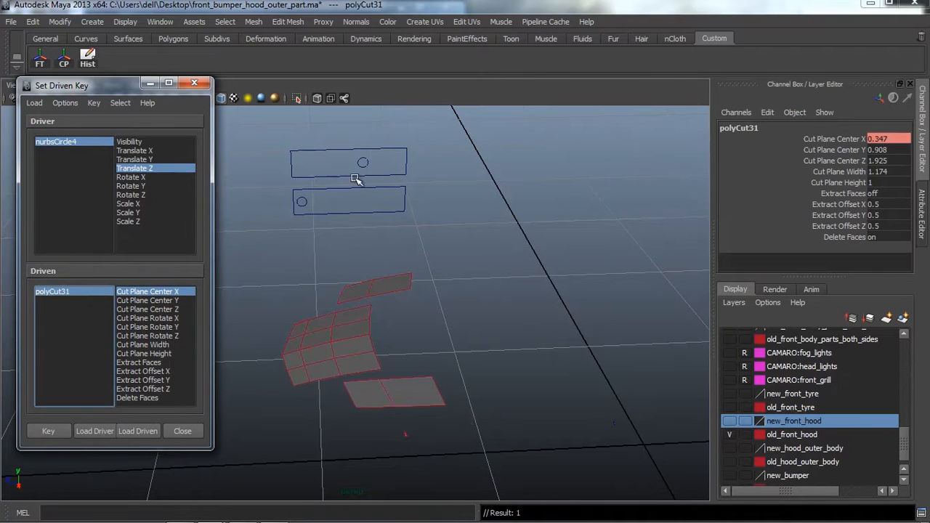
# Slide the circle to about Translate Z -0.444, set polyCut31's Cut Plane Center X to 46.447, and key it
pyautogui.click(325, 166)
pyautogui.moveTo(319, 164); pyautogui.dragTo(324, 166)
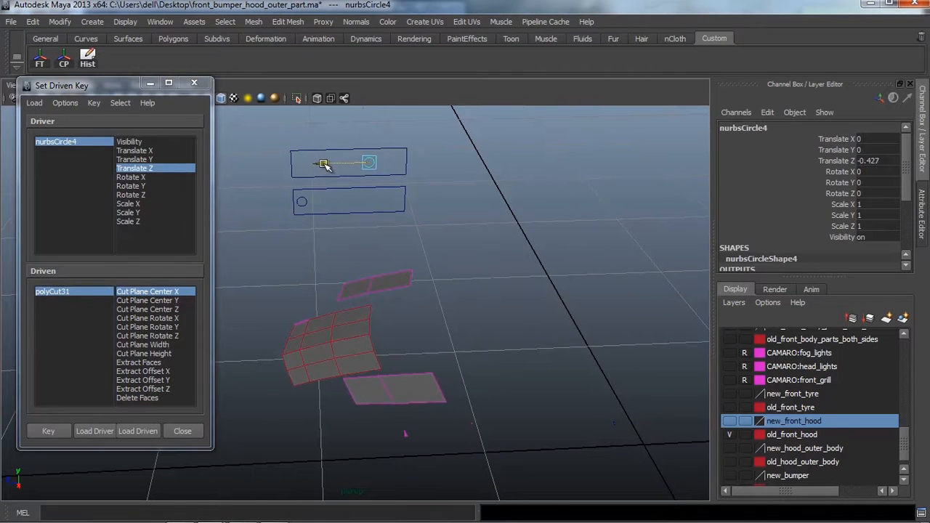
pyautogui.click(118, 293)
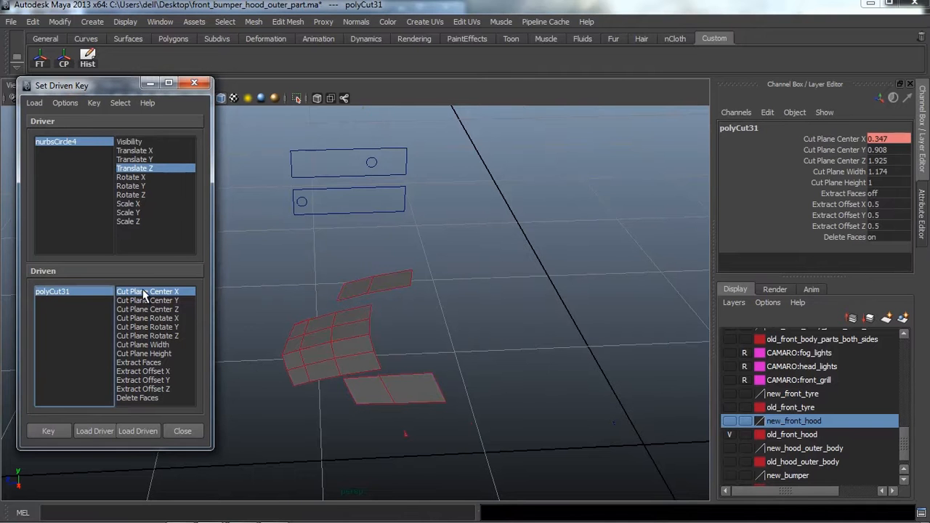
pyautogui.click(835, 139)
pyautogui.moveTo(583, 247); pyautogui.dragTo(866, 251, button='middle')
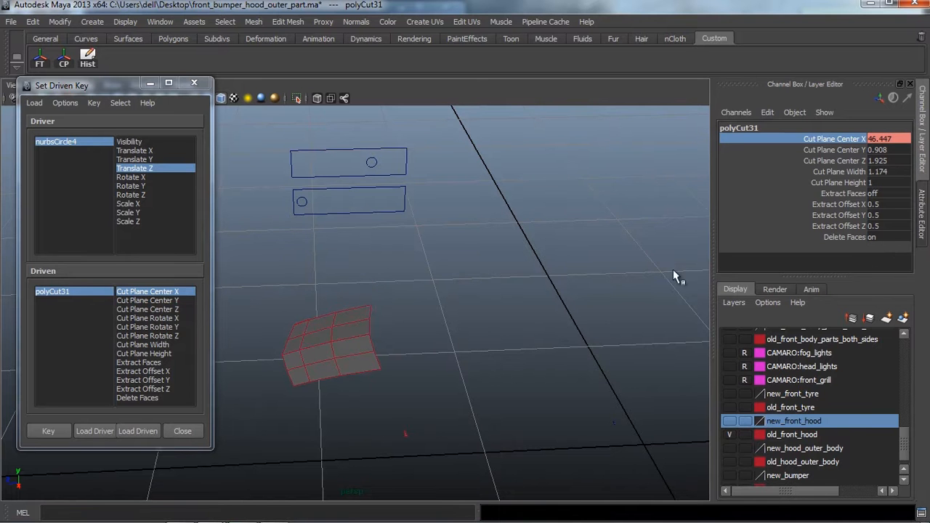
pyautogui.keyDown('alt'); pyautogui.moveTo(501, 294); pyautogui.dragTo(469, 290); pyautogui.keyUp('alt')
pyautogui.click(64, 429)
# Load the hood's middle panel (polySurface541) as the driven object and choose its Translate Y
pyautogui.scroll(2, 506, 286)
pyautogui.scroll(2, 483, 284)
pyautogui.click(434, 348)
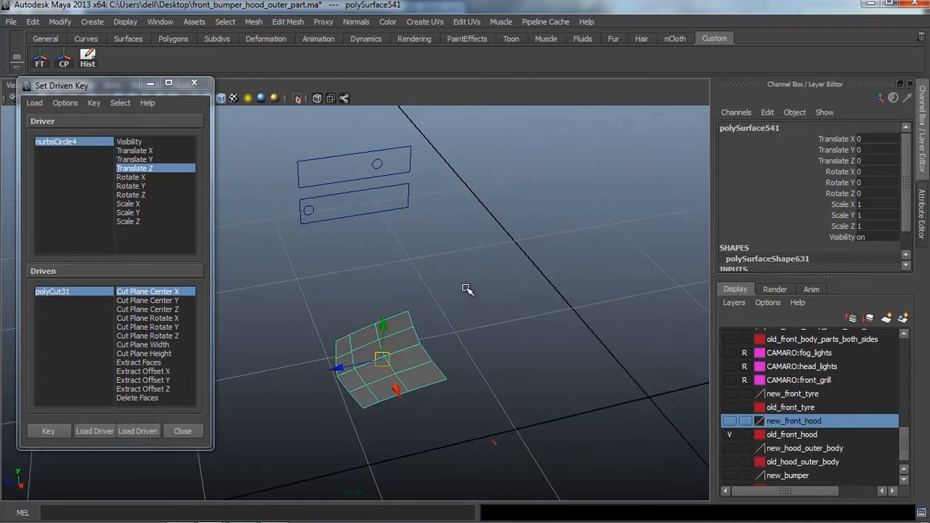
pyautogui.click(138, 432)
pyautogui.keyDown('alt'); pyautogui.moveTo(313, 421); pyautogui.dragTo(364, 382); pyautogui.keyUp('alt')
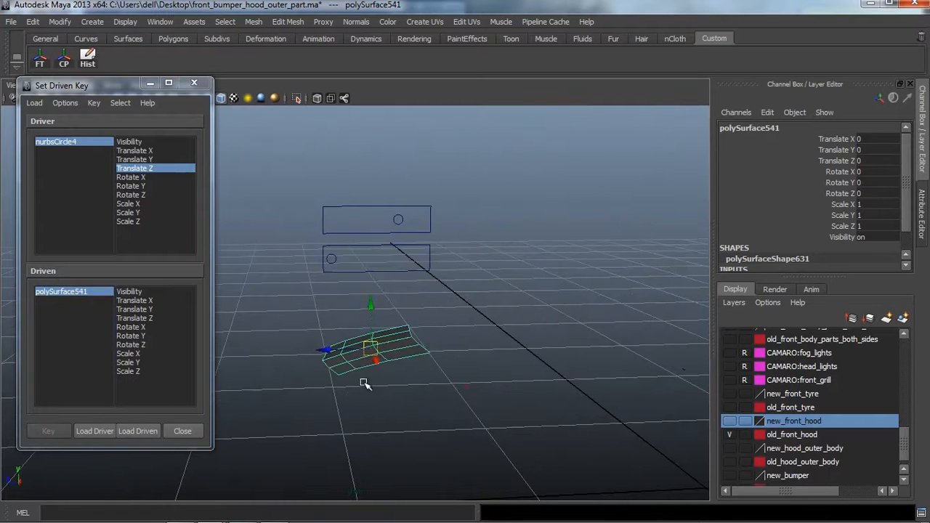
pyautogui.click(138, 310)
# Move the slider circle back slightly and key the middle panel's Translate Y at 0
pyautogui.click(393, 224)
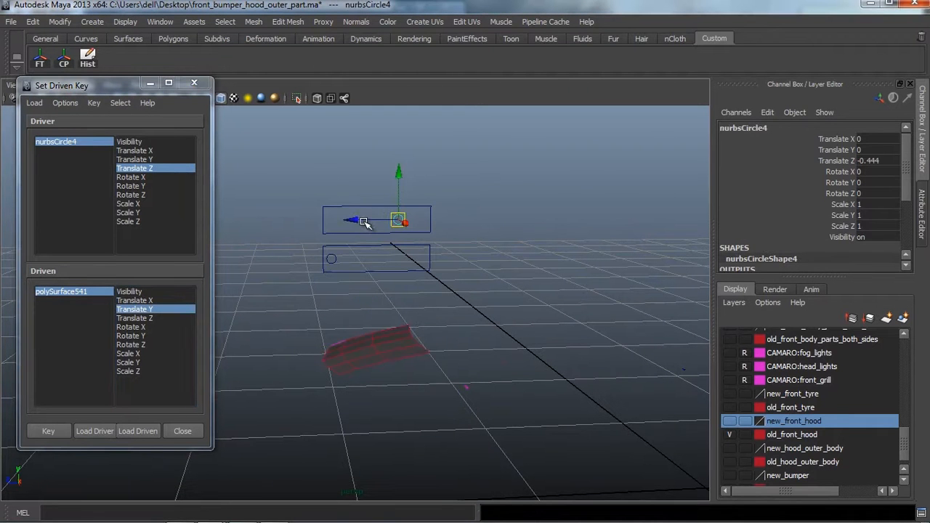
pyautogui.click(362, 221)
pyautogui.hotkey('ctrl', 'z')
pyautogui.moveTo(361, 222); pyautogui.dragTo(361, 222)
pyautogui.click(366, 356)
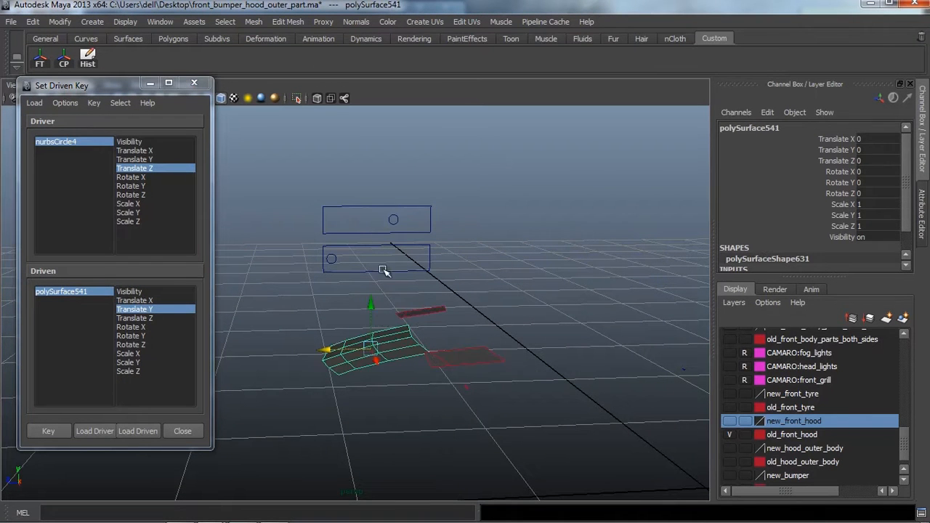
pyautogui.click(60, 436)
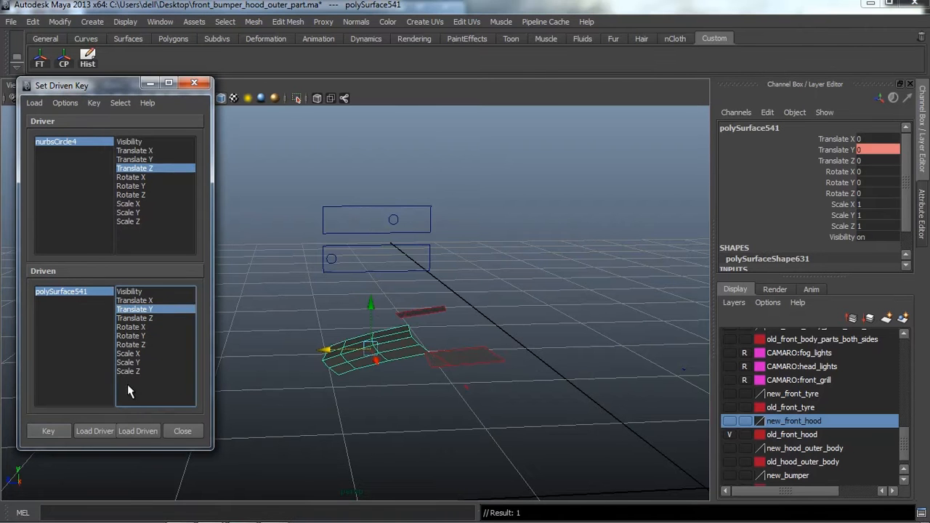
# Slide the circle slightly further along, raise the middle panel to Translate Y 0.036, and key it
pyautogui.click(394, 220)
pyautogui.moveTo(365, 220); pyautogui.dragTo(369, 221)
pyautogui.click(389, 342)
pyautogui.moveTo(370, 309); pyautogui.dragTo(370, 282)
pyautogui.moveTo(269, 359)
pyautogui.keyDown('alt'); pyautogui.mouseDown()
pyautogui.moveTo(274, 347)
pyautogui.moveTo(269, 353)
pyautogui.mouseUp(); pyautogui.keyUp('alt')
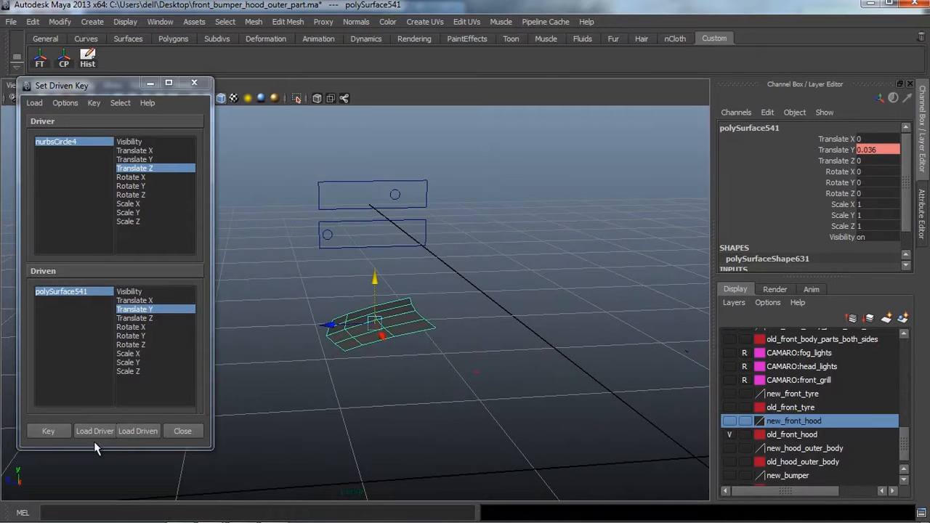
pyautogui.click(48, 431)
# Slice the hood's middle panel (polySurface541) across with the Cut Faces tool
pyautogui.click(376, 389)
pyautogui.keyDown('alt'); pyautogui.moveTo(388, 365); pyautogui.dragTo(398, 289); pyautogui.keyUp('alt')
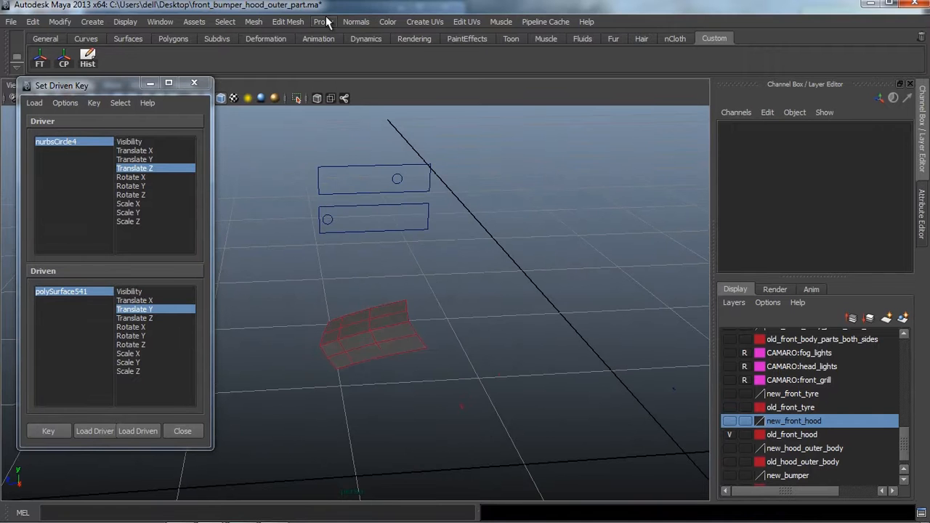
pyautogui.click(291, 22)
pyautogui.click(316, 124)
pyautogui.keyDown('alt'); pyautogui.moveTo(402, 221); pyautogui.dragTo(404, 271); pyautogui.keyUp('alt')
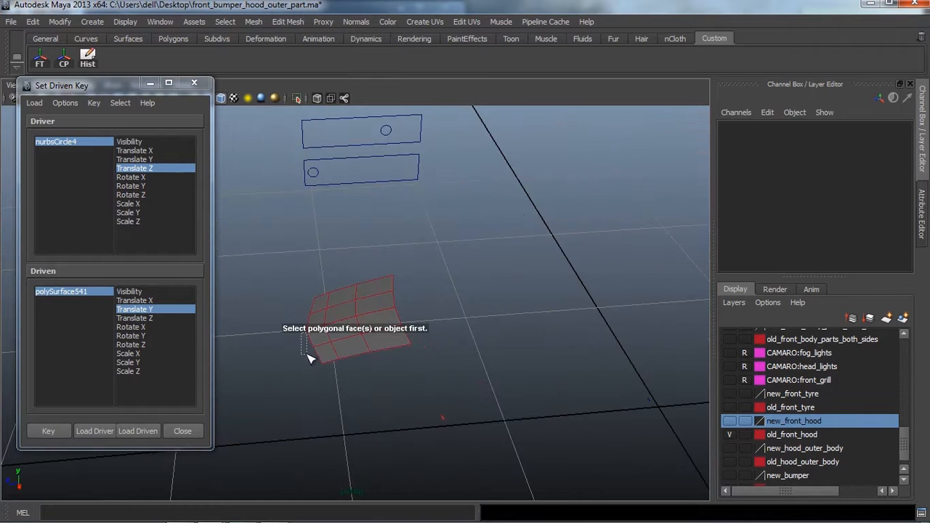
pyautogui.click(308, 358)
pyautogui.moveTo(302, 339); pyautogui.dragTo(355, 351)
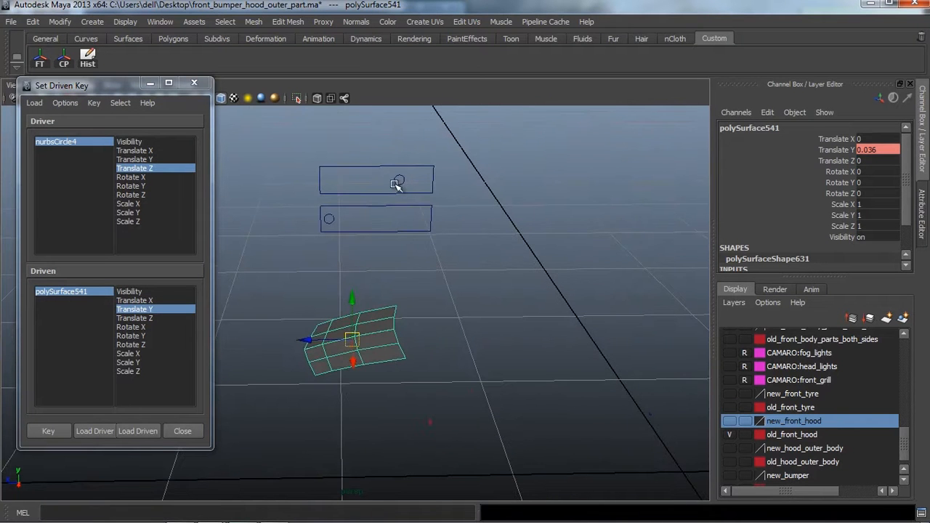
# Enable Delete Faces on the polyCut32 node and load the node as the driven object
pyautogui.hotkey('ctrl', 'a')
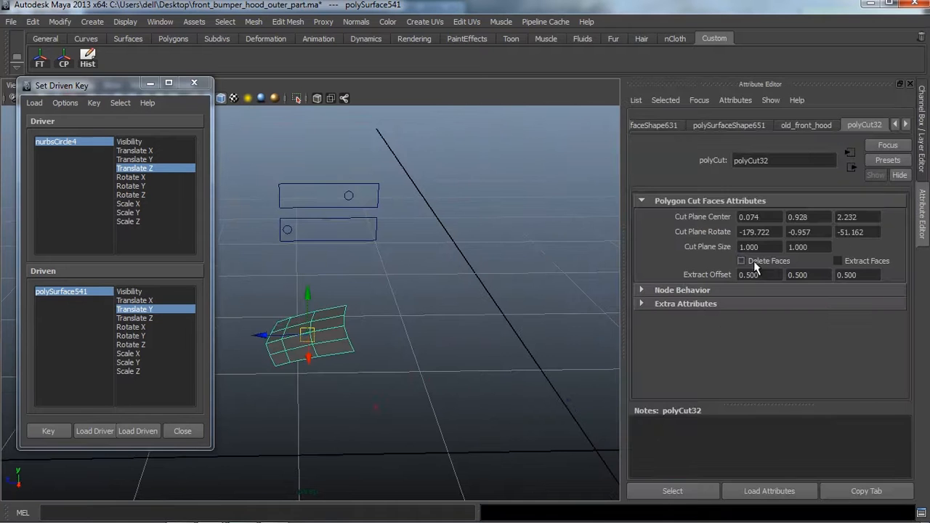
pyautogui.click(694, 491)
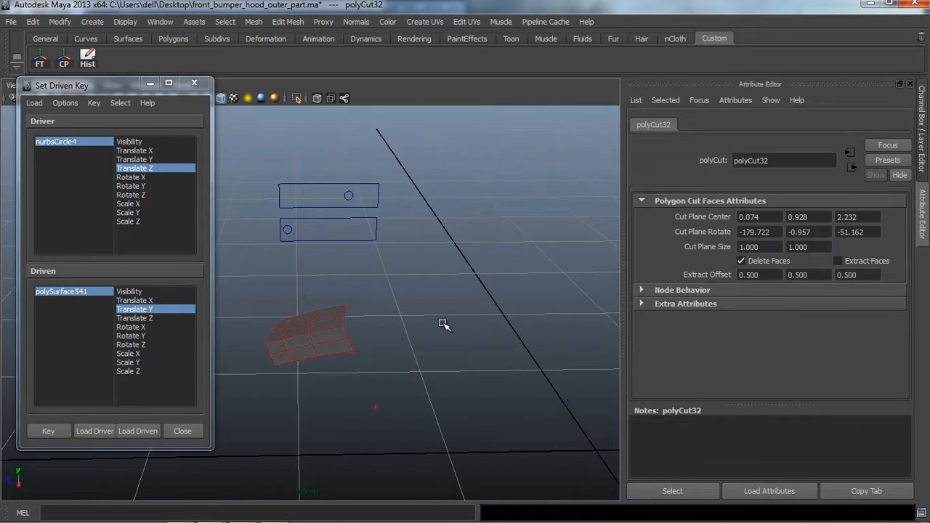
pyautogui.hotkey('ctrl', 'a')
pyautogui.click(137, 431)
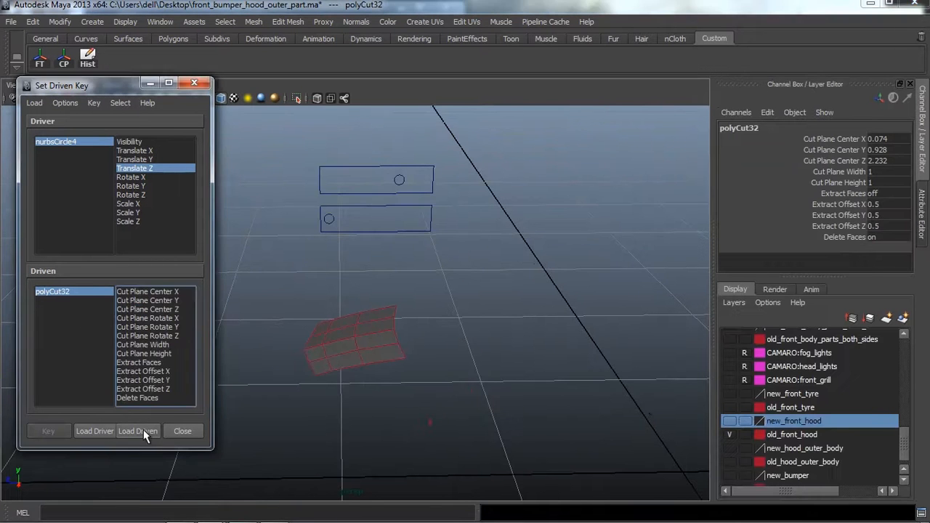
# Key polyCut32's starting Cut Plane Center X against the circle's current Translate Z
pyautogui.click(175, 291)
pyautogui.keyDown('alt'); pyautogui.moveTo(336, 298); pyautogui.dragTo(334, 319); pyautogui.keyUp('alt')
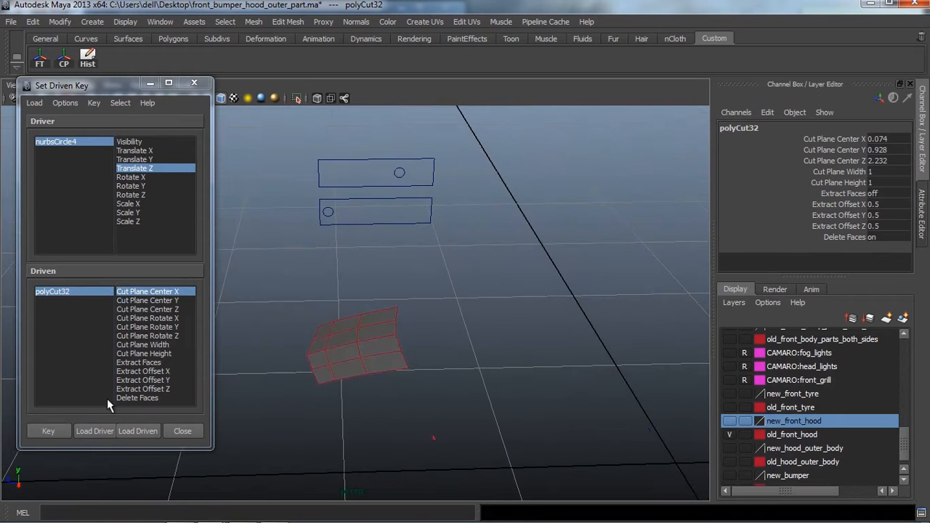
pyautogui.click(48, 431)
# Slide the circle to Translate Z -0.529, set polyCut32's Cut Plane Center X to 38.274, and key it
pyautogui.click(402, 172)
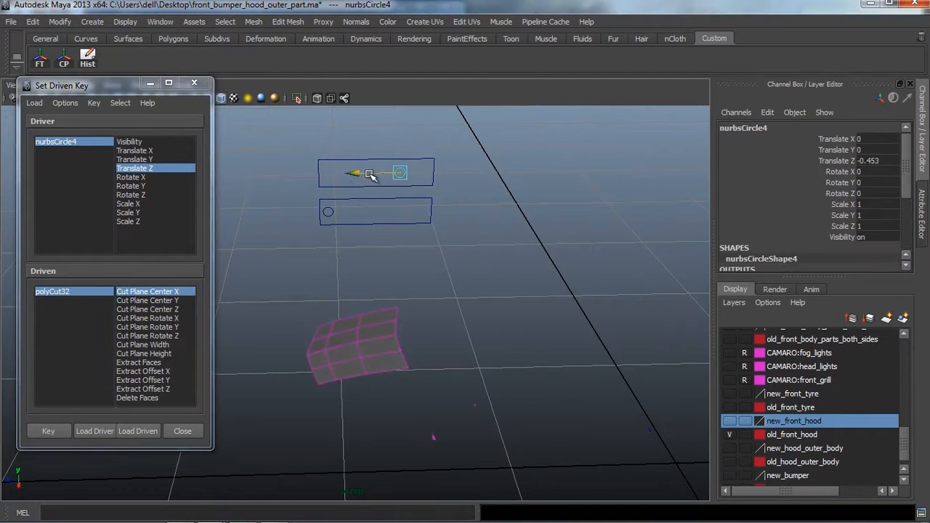
pyautogui.moveTo(369, 175); pyautogui.dragTo(381, 175)
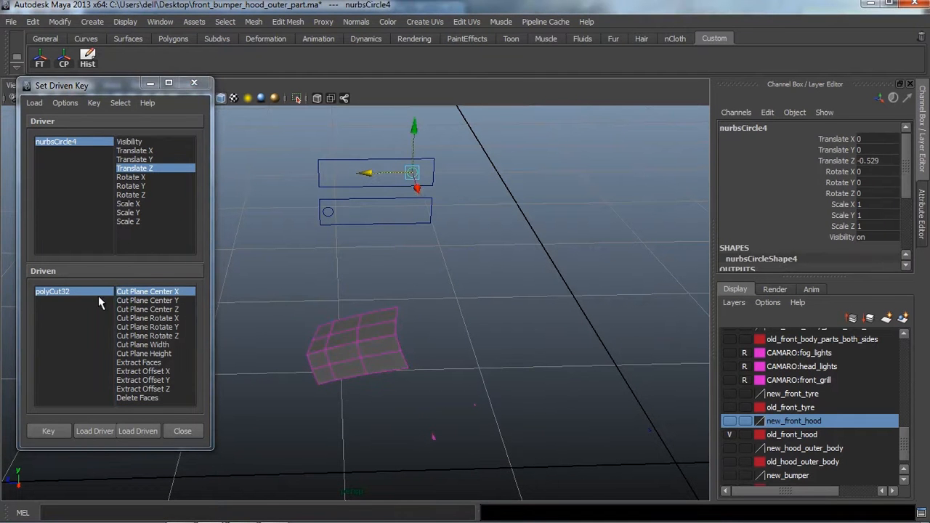
pyautogui.click(99, 295)
pyautogui.click(835, 138)
pyautogui.moveTo(461, 314); pyautogui.dragTo(715, 321, button='middle')
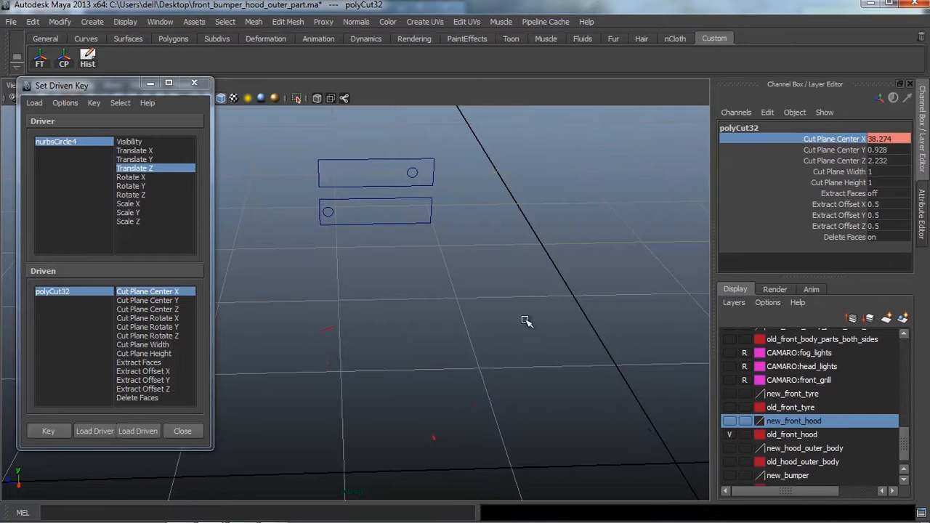
pyautogui.keyDown('alt'); pyautogui.moveTo(525, 320); pyautogui.dragTo(513, 324); pyautogui.keyUp('alt')
pyautogui.click(46, 431)
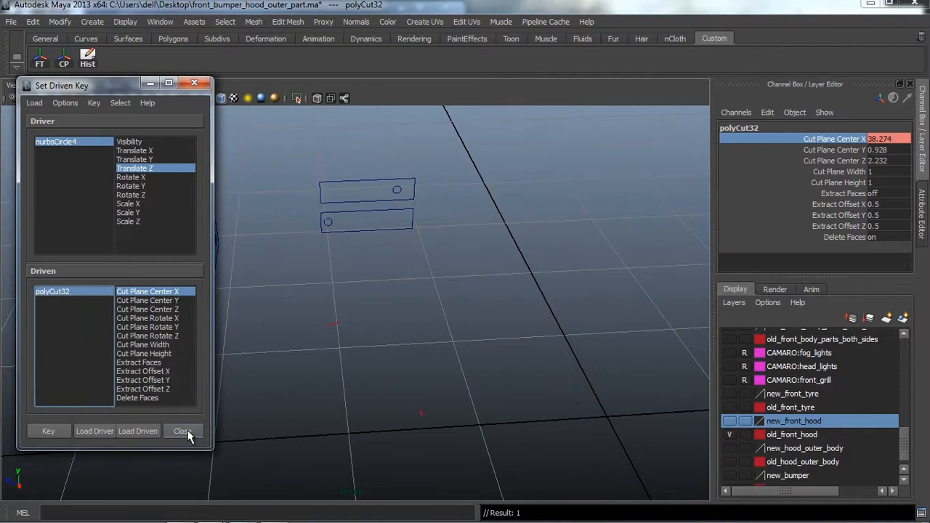
# Close Set Driven Key and slide the circle back to Translate Z 0 to test the hood animation
pyautogui.click(183, 431)
pyautogui.click(395, 193)
pyautogui.moveTo(395, 192); pyautogui.dragTo(253, 237)
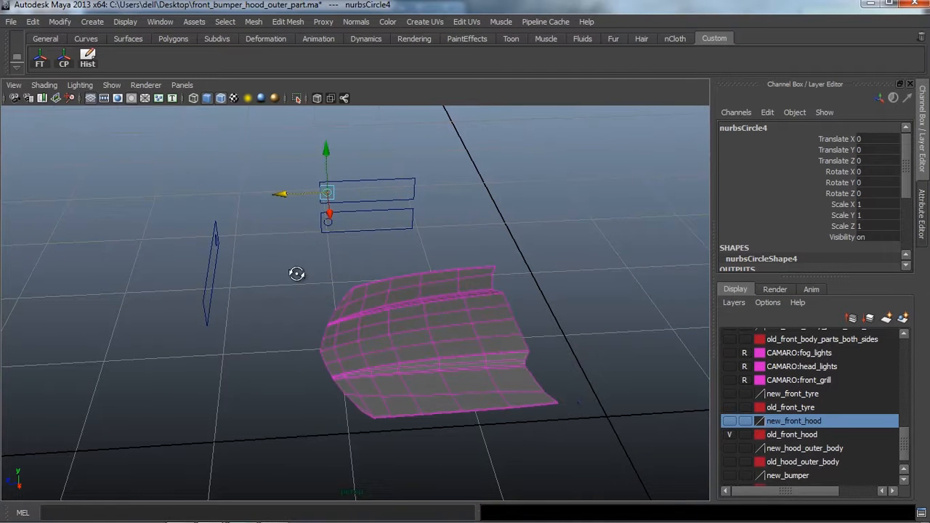
pyautogui.moveTo(297, 269)
pyautogui.keyDown('alt'); pyautogui.mouseDown()
pyautogui.moveTo(324, 257)
pyautogui.moveTo(311, 277)
pyautogui.mouseUp(); pyautogui.keyUp('alt')
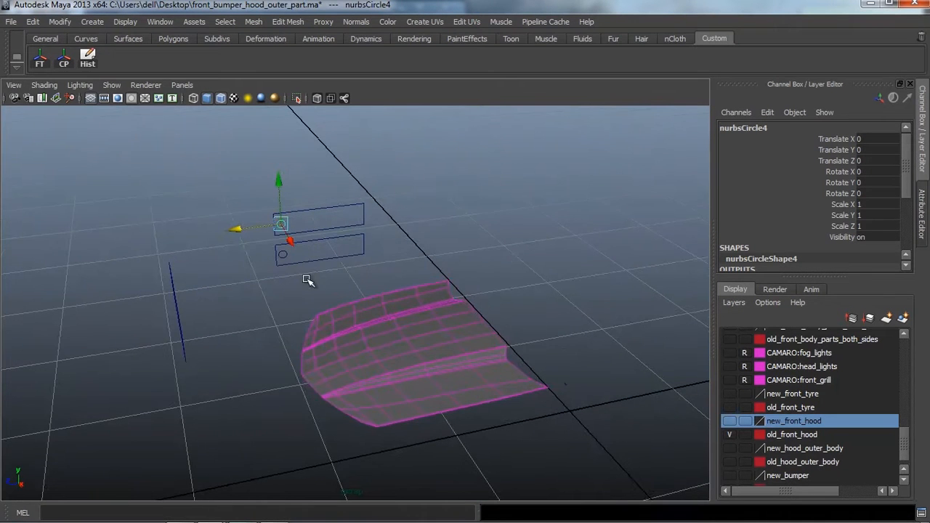
# Save the scene, and show the new_front_hood layer briefly before hiding it again
pyautogui.hotkey('ctrl', 's')
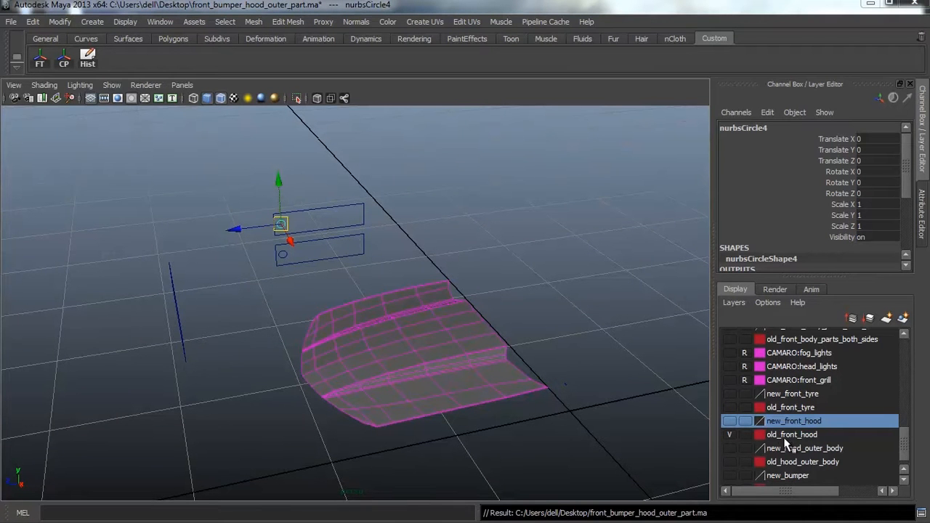
pyautogui.click(731, 422)
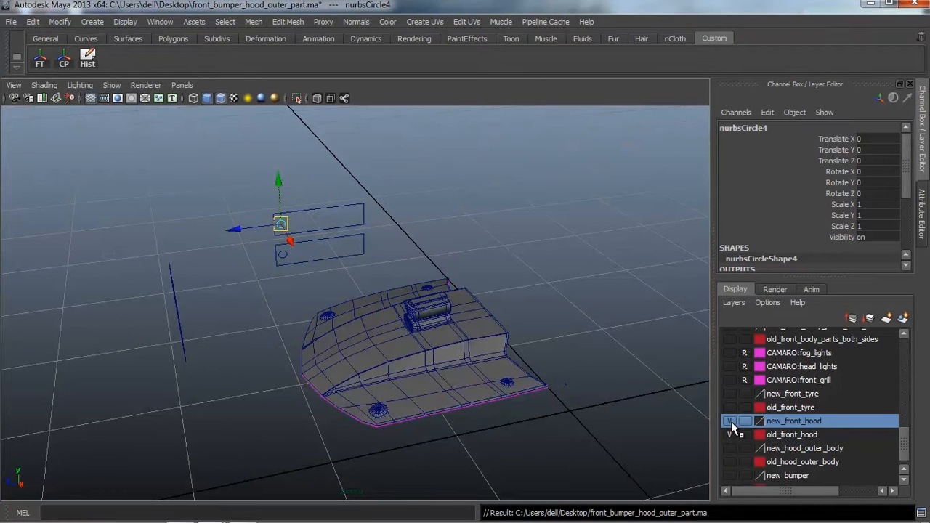
pyautogui.click(731, 422)
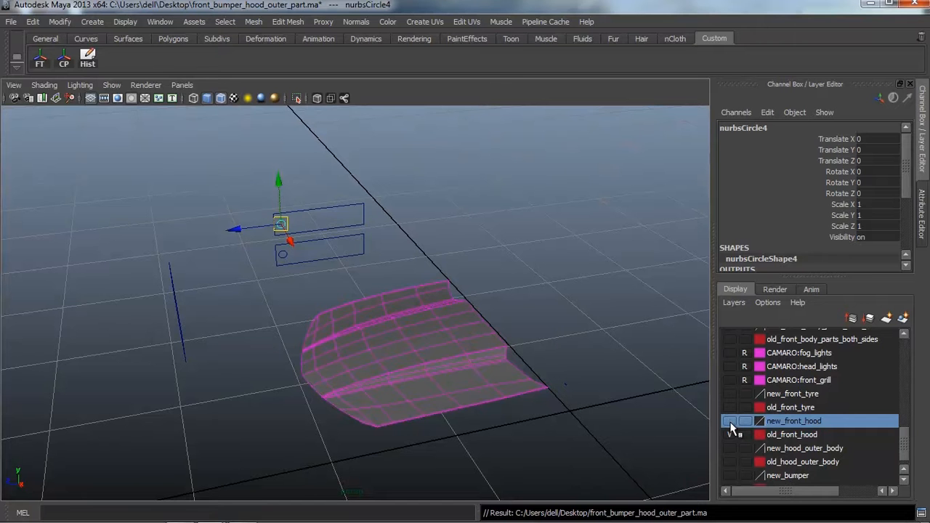
# Test the old front hood's driven animation by sliding the upper control circle along Z and back to 0
pyautogui.click(731, 435)
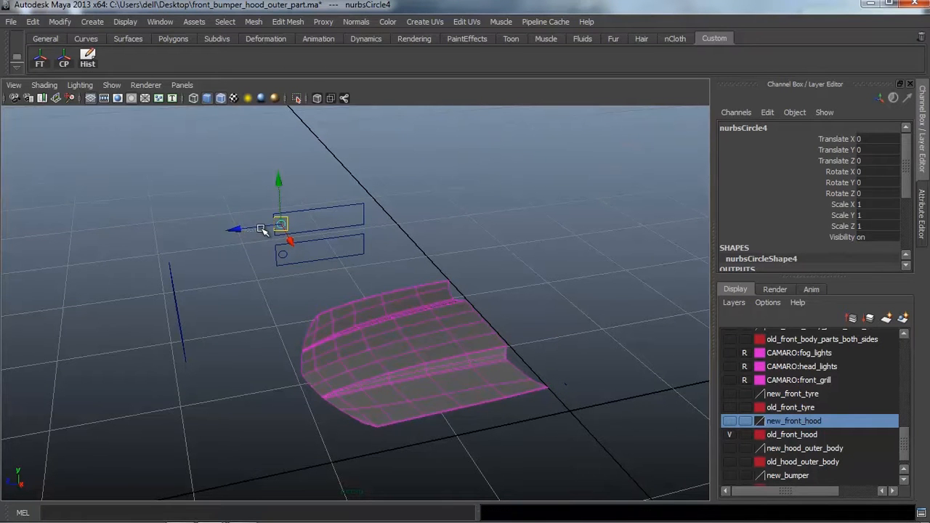
pyautogui.click(237, 228)
pyautogui.click(287, 223)
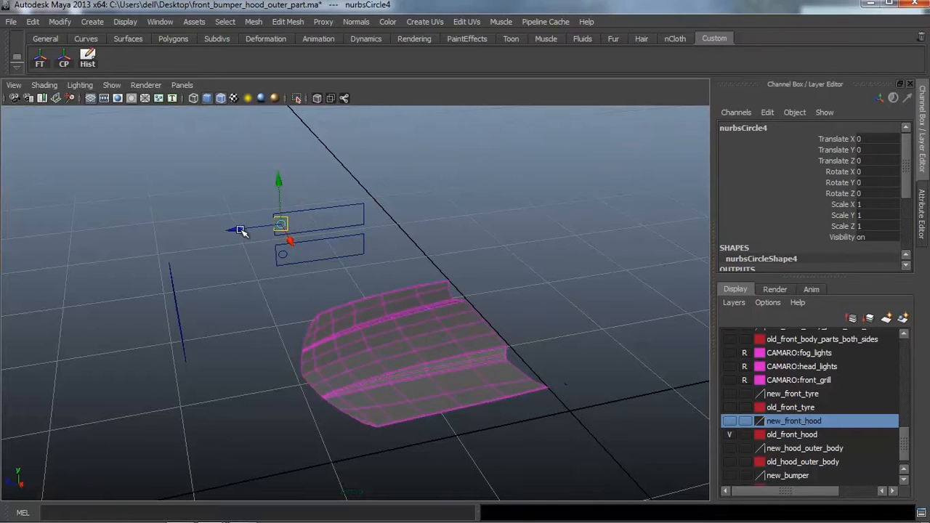
pyautogui.moveTo(251, 230); pyautogui.dragTo(218, 255)
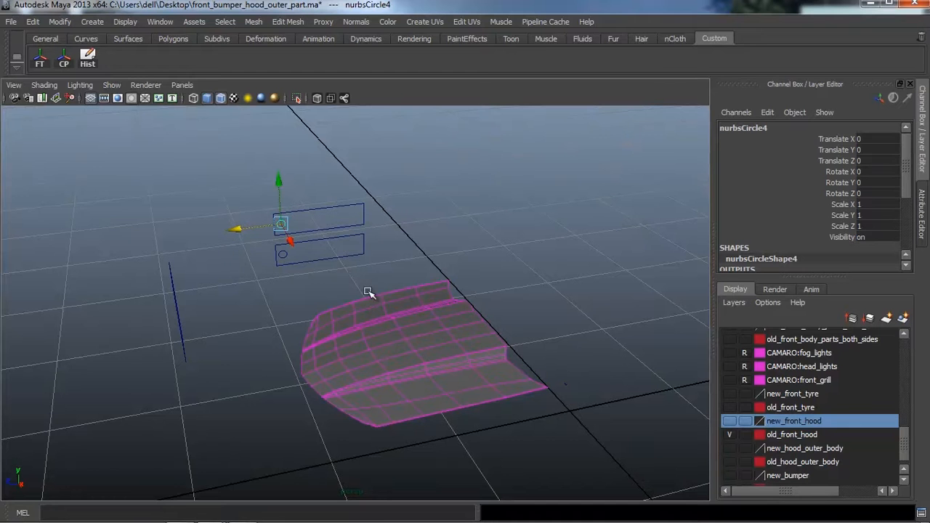
# View the new_front_hood layer alone in place of old_front_hood, and switch back to old_front_hood alone
pyautogui.click(730, 435)
pyautogui.click(729, 422)
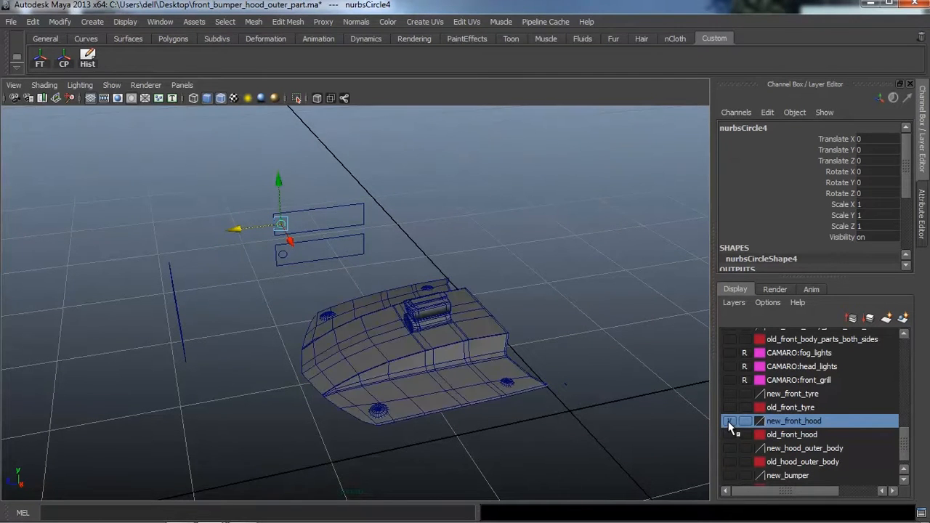
pyautogui.click(729, 422)
pyautogui.click(730, 434)
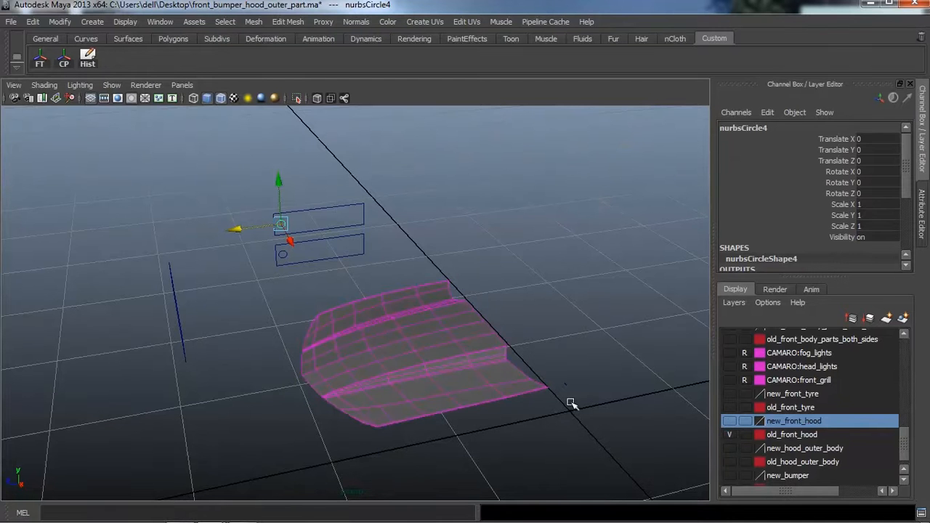
# Display new_front_hood together with old_front_hood and examine how closely the two hoods overlap from several angles
pyautogui.keyDown('alt'); pyautogui.moveTo(516, 390); pyautogui.dragTo(515, 397); pyautogui.keyUp('alt')
pyautogui.scroll(3, 509, 378)
pyautogui.keyDown('alt'); pyautogui.moveTo(505, 363); pyautogui.dragTo(504, 355, button='middle'); pyautogui.keyUp('alt')
pyautogui.keyDown('alt'); pyautogui.moveTo(496, 324); pyautogui.dragTo(489, 301, button='middle'); pyautogui.keyUp('alt')
pyautogui.scroll(3, 489, 301)
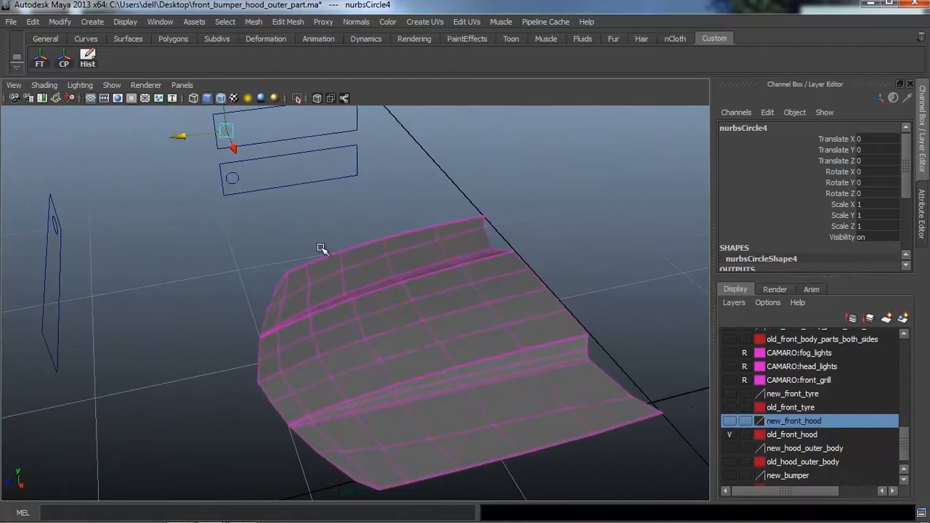
pyautogui.keyDown('alt'); pyautogui.moveTo(322, 249); pyautogui.dragTo(332, 284, button='middle'); pyautogui.keyUp('alt')
pyautogui.click(729, 421)
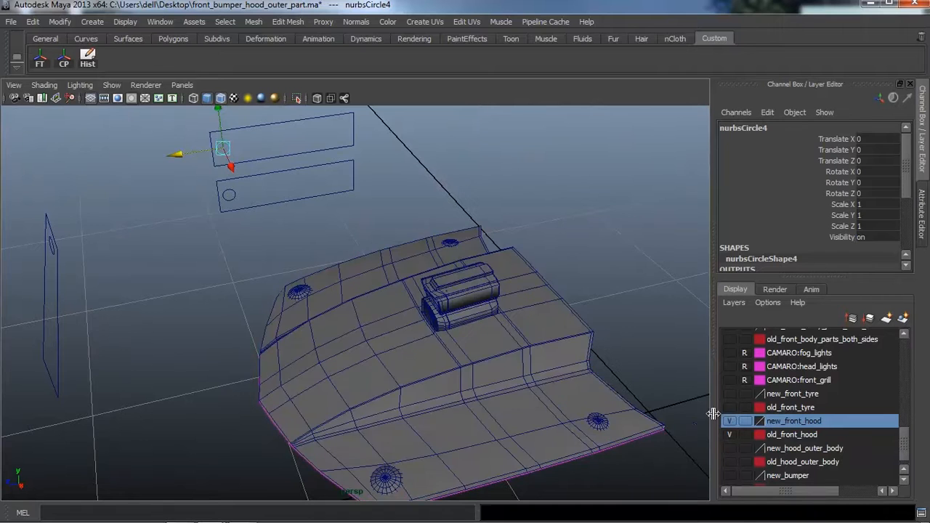
pyautogui.keyDown('alt'); pyautogui.moveTo(619, 404); pyautogui.dragTo(548, 366); pyautogui.keyUp('alt')
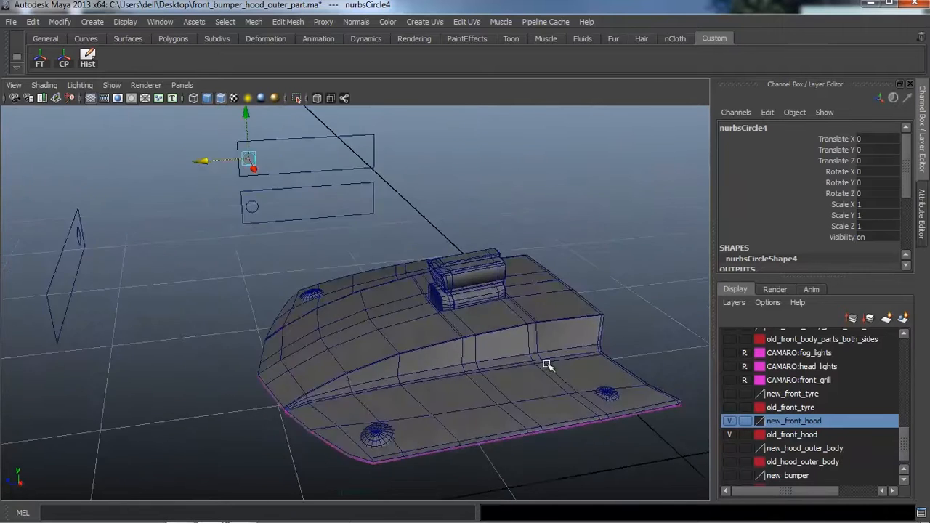
pyautogui.scroll(2, 548, 365)
pyautogui.keyDown('alt'); pyautogui.moveTo(548, 365); pyautogui.dragTo(513, 320, button='middle'); pyautogui.keyUp('alt')
pyautogui.keyDown('alt'); pyautogui.moveTo(513, 320); pyautogui.dragTo(508, 340); pyautogui.keyUp('alt')
pyautogui.scroll(-10, 479, 272)
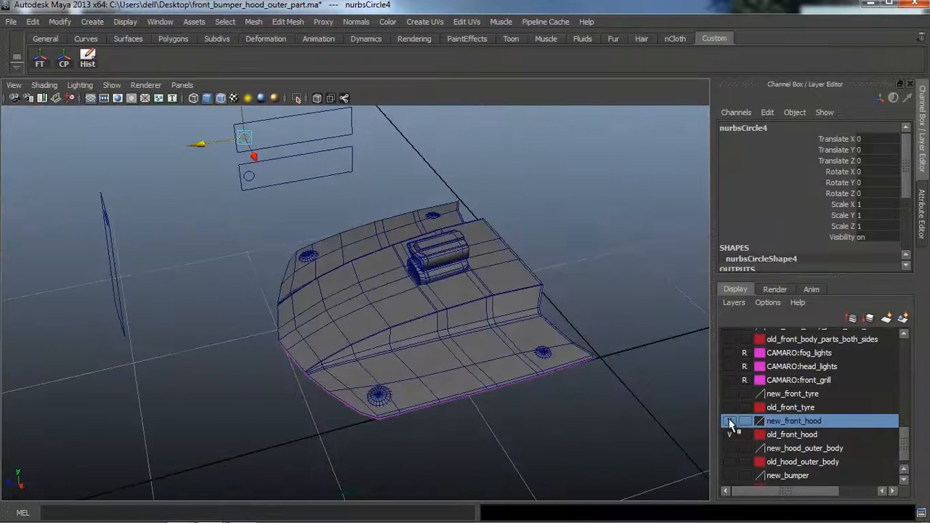
# Hide new_front_hood, slide the circle to Translate Z -0.021, and inspect the old hood's moving side pieces before reselecting the circle
pyautogui.click(730, 421)
pyautogui.moveTo(199, 145)
pyautogui.mouseDown()
pyautogui.moveTo(220, 141)
pyautogui.moveTo(207, 150)
pyautogui.mouseUp()
pyautogui.click(363, 233)
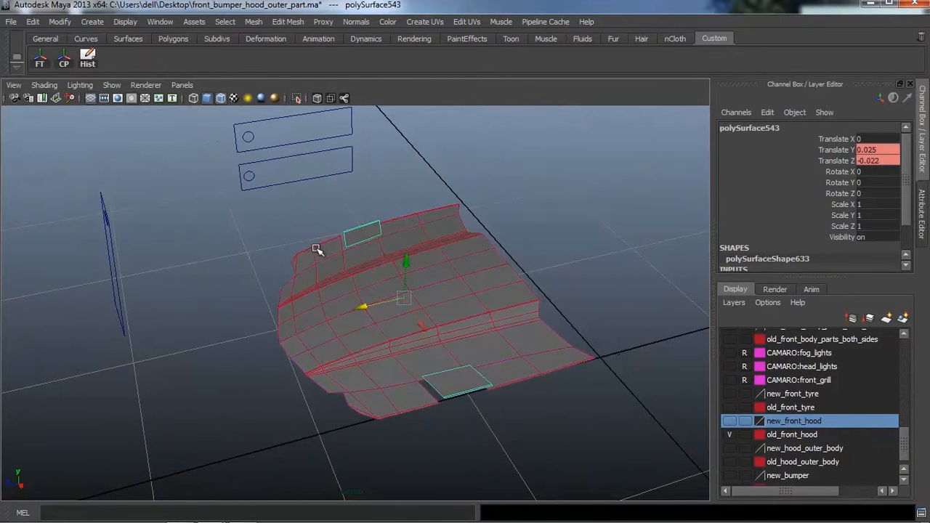
pyautogui.click(314, 248)
pyautogui.click(265, 283)
pyautogui.click(317, 242)
pyautogui.click(256, 221)
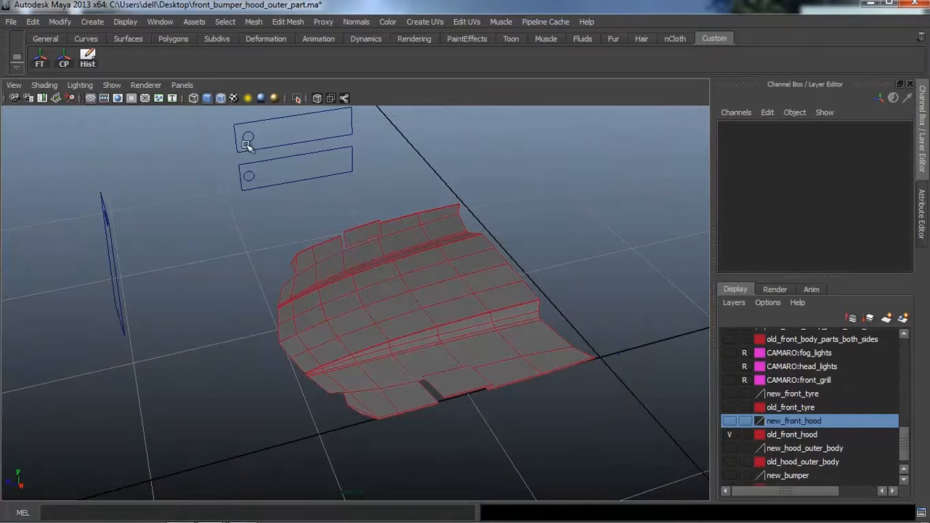
pyautogui.click(247, 138)
# Make both hood layers visible and slide the upper circle to Translate Z -0.086
pyautogui.click(729, 435)
pyautogui.click(730, 421)
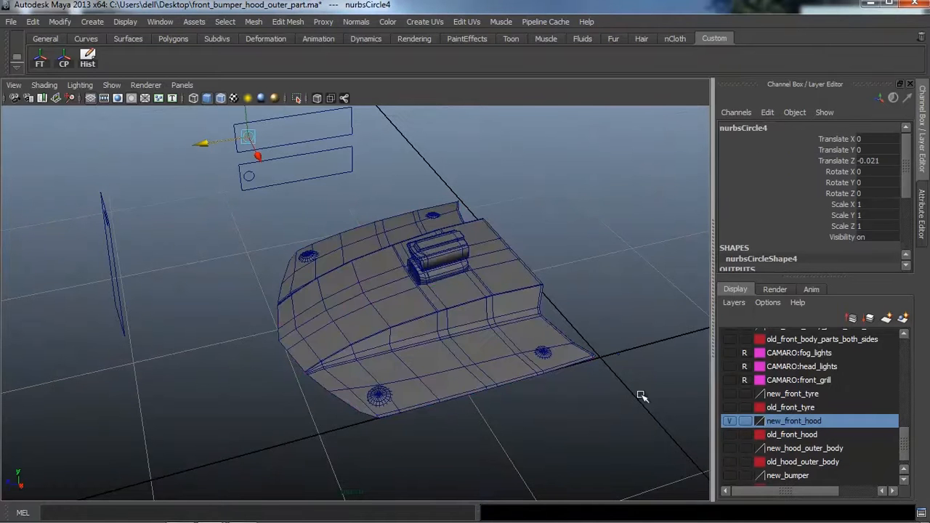
pyautogui.click(300, 260)
pyautogui.keyDown('alt'); pyautogui.moveTo(343, 282); pyautogui.dragTo(379, 304); pyautogui.keyUp('alt')
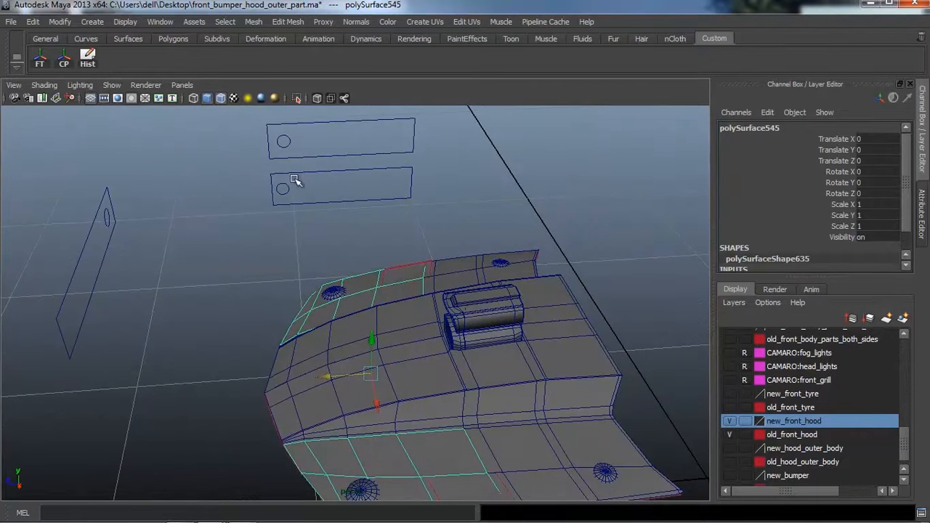
pyautogui.click(277, 141)
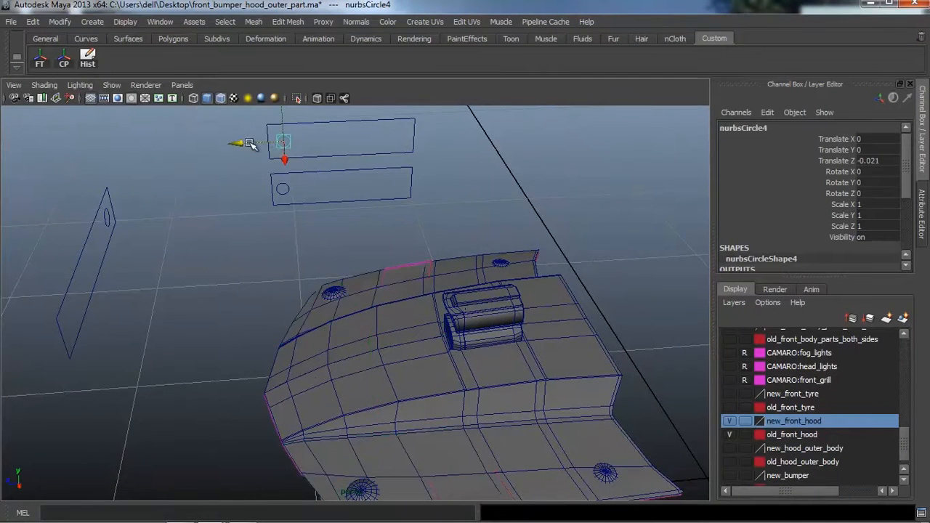
pyautogui.moveTo(243, 143)
pyautogui.mouseDown()
pyautogui.moveTo(259, 145)
pyautogui.moveTo(256, 153)
pyautogui.mouseUp()
# Open Set Driven Key with the new hood's front side panels (polySurface545) as driven and nurbsCircle4 as driver
pyautogui.keyDown('alt'); pyautogui.moveTo(366, 287); pyautogui.dragTo(335, 287); pyautogui.keyUp('alt')
pyautogui.scroll(2, 376, 266)
pyautogui.click(361, 283)
pyautogui.click(359, 265)
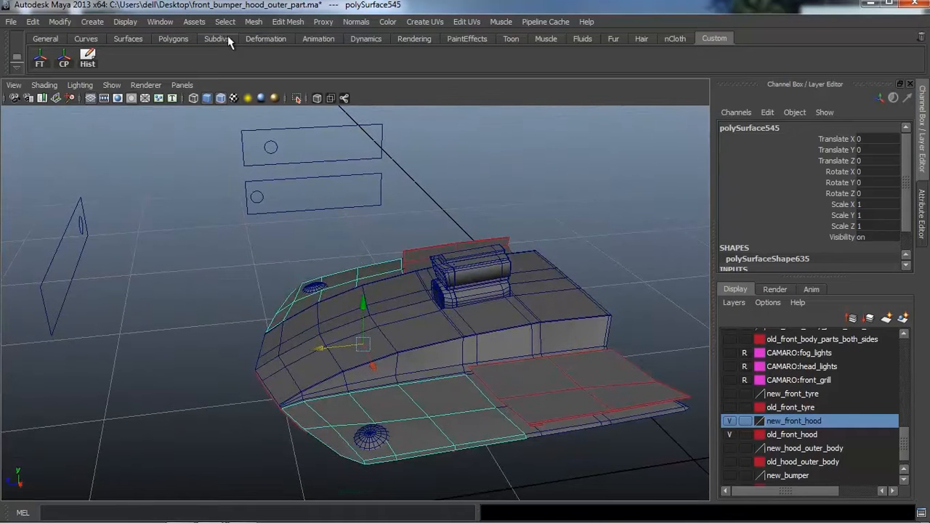
pyautogui.press('space')
pyautogui.moveTo(183, 284); pyautogui.dragTo(345, 290)
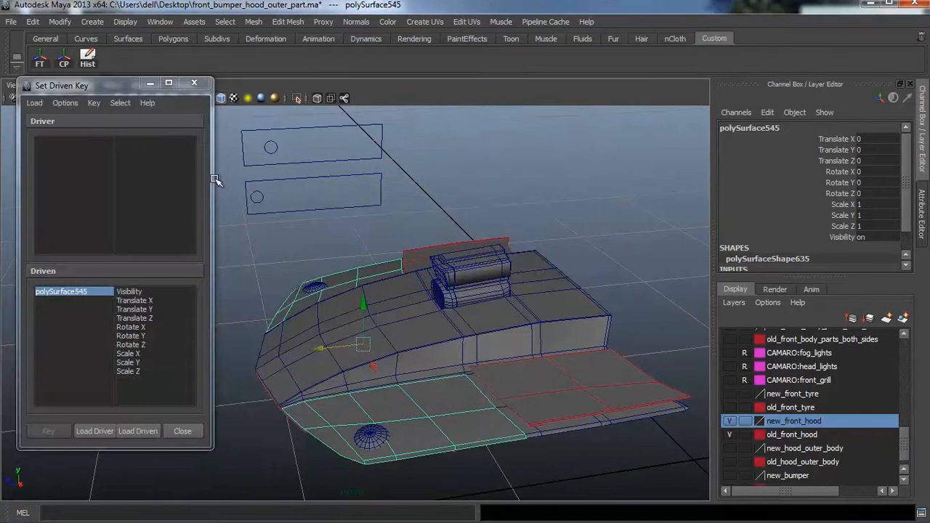
pyautogui.click(275, 149)
pyautogui.click(95, 431)
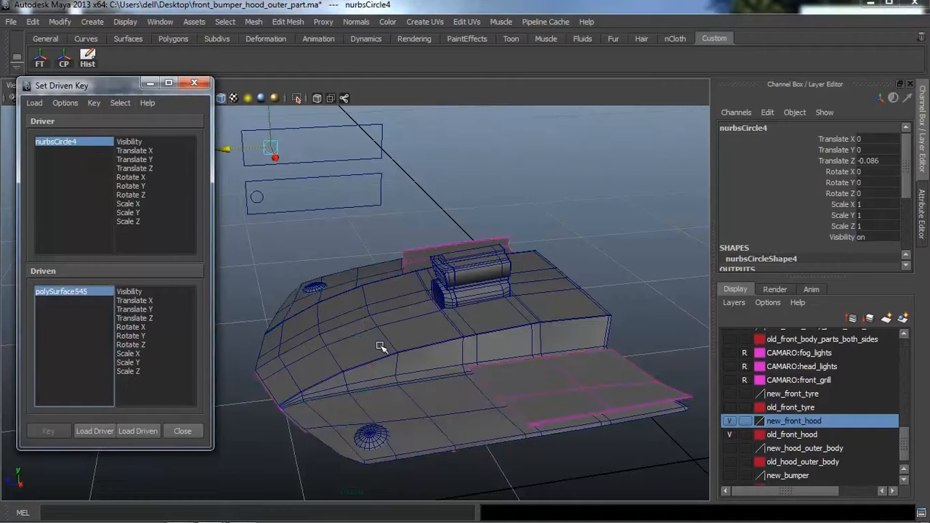
# Raise the new hood's front side panels to Translate Y 0.045 so they sit above the surrounding pieces
pyautogui.click(336, 277)
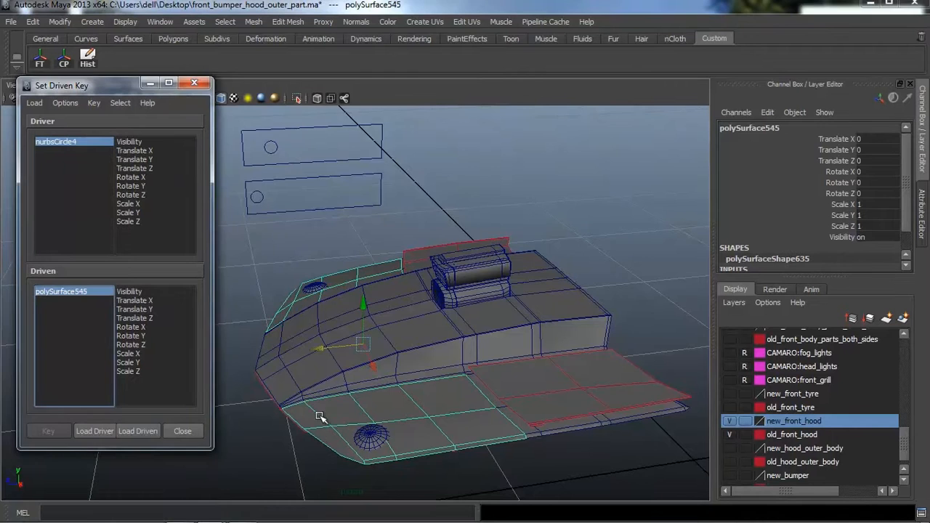
pyautogui.keyDown('alt'); pyautogui.moveTo(319, 416); pyautogui.dragTo(335, 428); pyautogui.keyUp('alt')
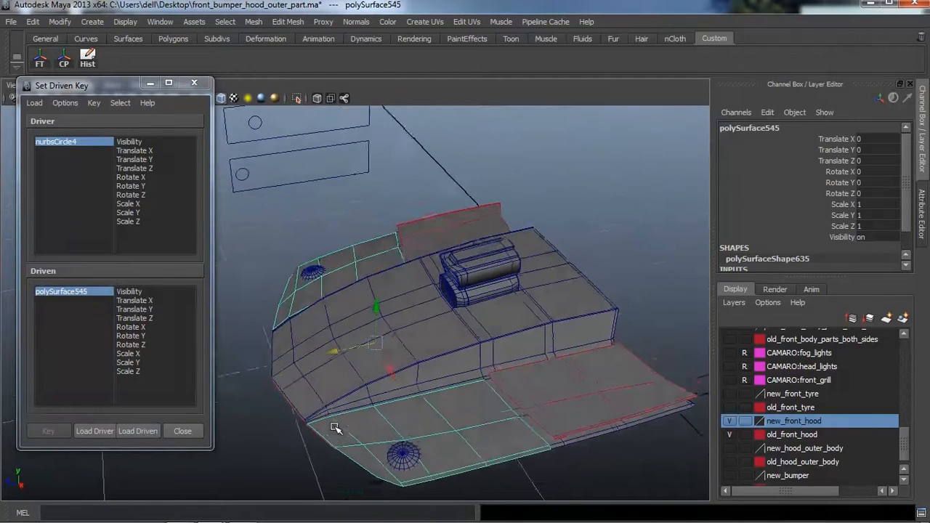
pyautogui.keyDown('alt'); pyautogui.moveTo(320, 405); pyautogui.dragTo(316, 388, button='middle'); pyautogui.keyUp('alt')
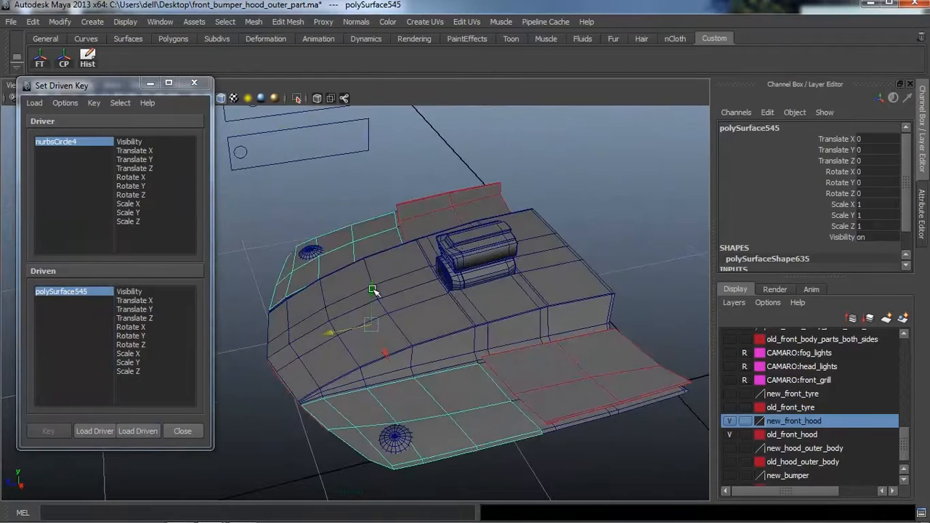
pyautogui.moveTo(372, 290)
pyautogui.mouseDown()
pyautogui.moveTo(373, 279)
pyautogui.moveTo(353, 289)
pyautogui.moveTo(324, 278)
pyautogui.moveTo(374, 299)
pyautogui.mouseUp()
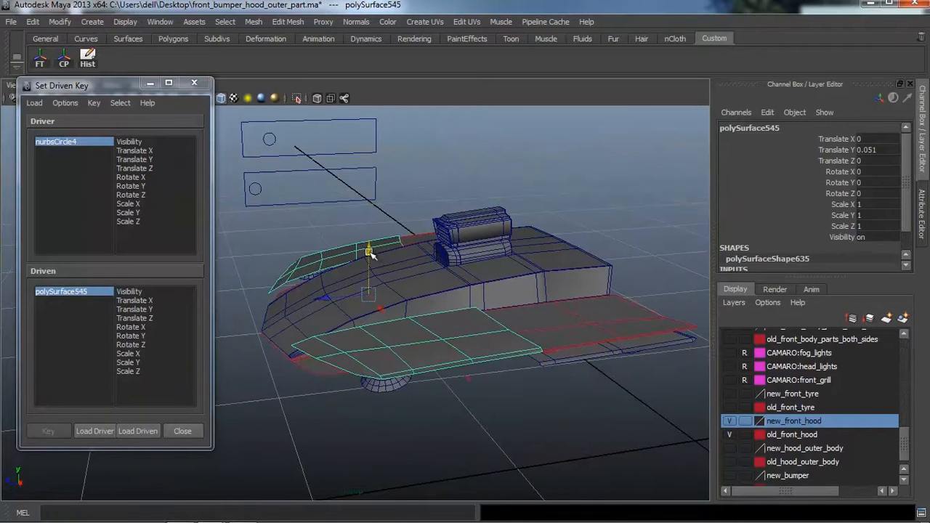
pyautogui.moveTo(371, 253); pyautogui.dragTo(411, 361)
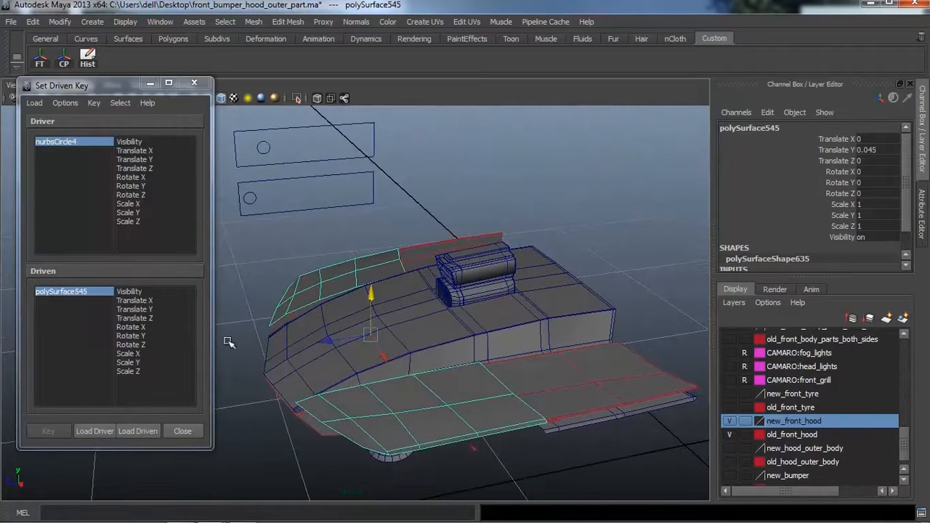
# Key polySurface545's Translate Y against nurbsCircle4's Translate Z at the current circle position
pyautogui.click(142, 310)
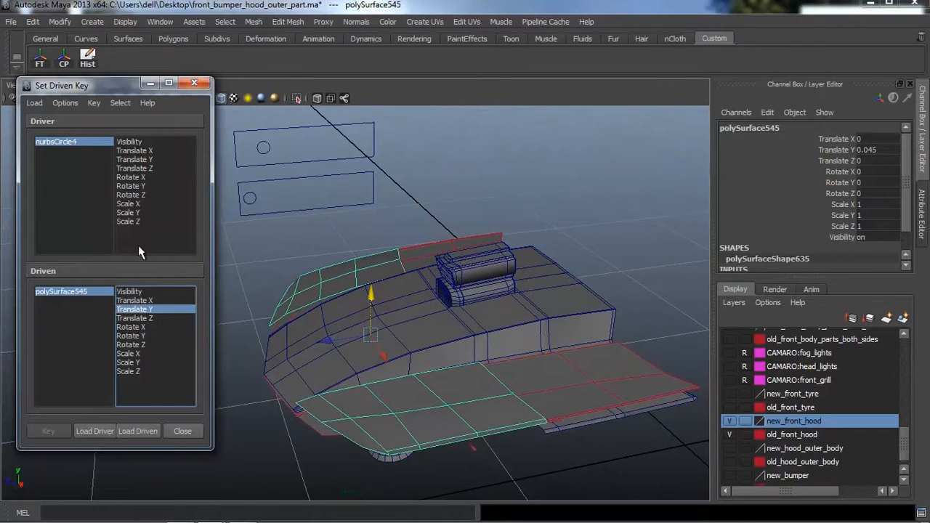
pyautogui.click(138, 168)
pyautogui.keyDown('alt'); pyautogui.moveTo(301, 211); pyautogui.dragTo(313, 238); pyautogui.keyUp('alt')
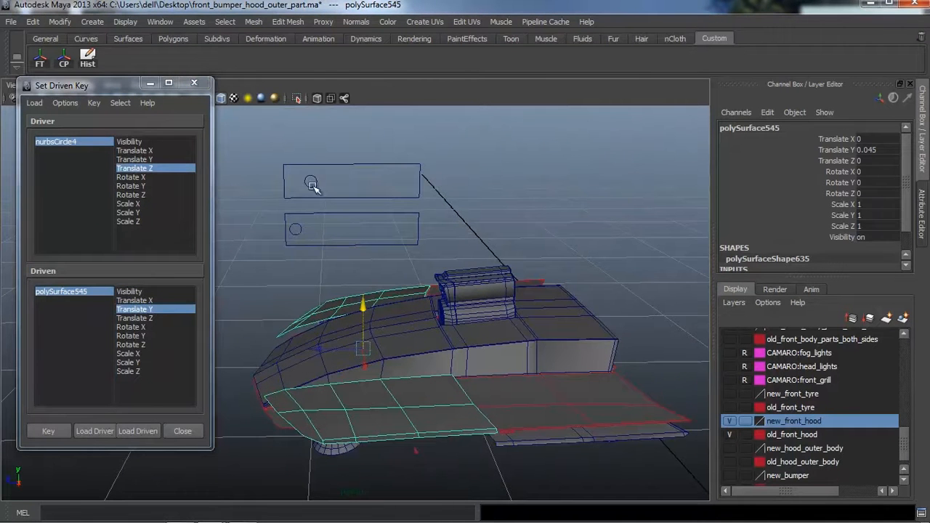
pyautogui.click(48, 430)
# Cut across the raised front side panels with the Cut Faces Tool and return to the Move tool
pyautogui.keyDown('alt'); pyautogui.moveTo(342, 398); pyautogui.dragTo(426, 382); pyautogui.keyUp('alt')
pyautogui.keyDown('alt'); pyautogui.moveTo(477, 410); pyautogui.dragTo(451, 397); pyautogui.keyUp('alt')
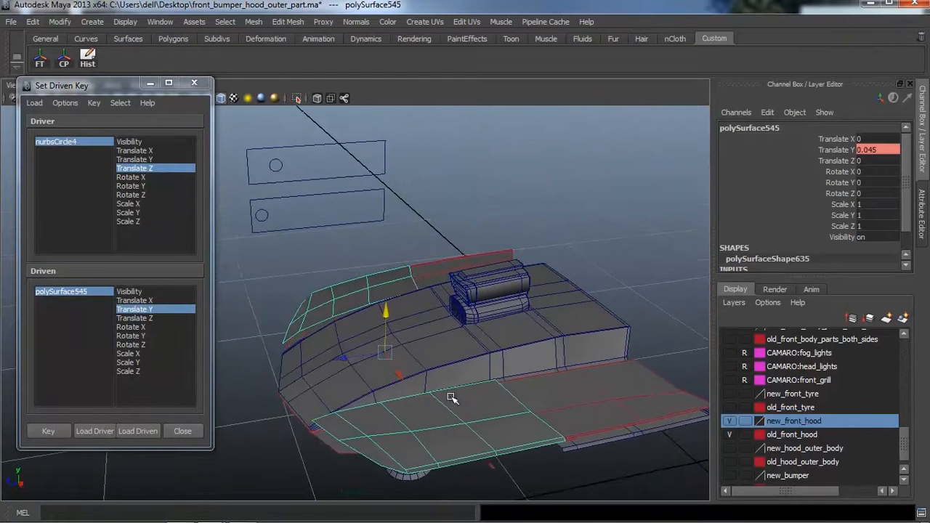
pyautogui.click(288, 21)
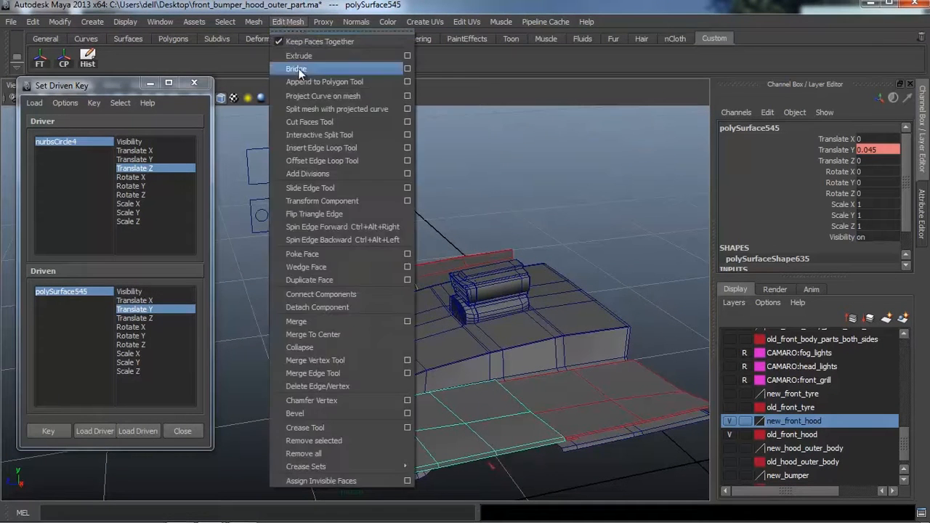
pyautogui.click(312, 125)
pyautogui.keyDown('alt'); pyautogui.moveTo(436, 322); pyautogui.dragTo(293, 368); pyautogui.keyUp('alt')
pyautogui.press('w')
pyautogui.keyDown('alt'); pyautogui.moveTo(293, 367); pyautogui.dragTo(326, 351); pyautogui.keyUp('alt')
pyautogui.scroll(2, 323, 352)
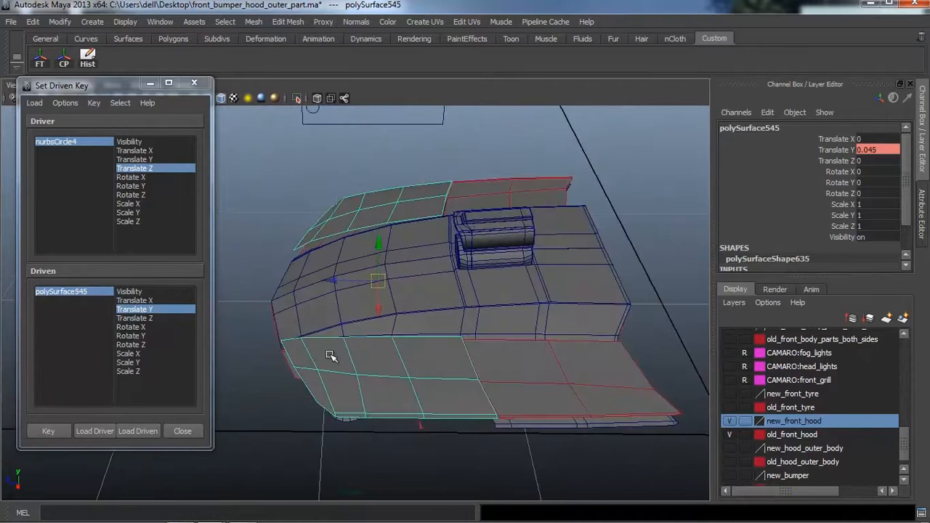
# Select the side panels' polyCut33 node and load it as the driven object in Set Driven Key
pyautogui.hotkey('ctrl', 'a')
pyautogui.click(758, 262)
pyautogui.hotkey('ctrl', 'a')
pyautogui.hotkey('ctrl', 'a')
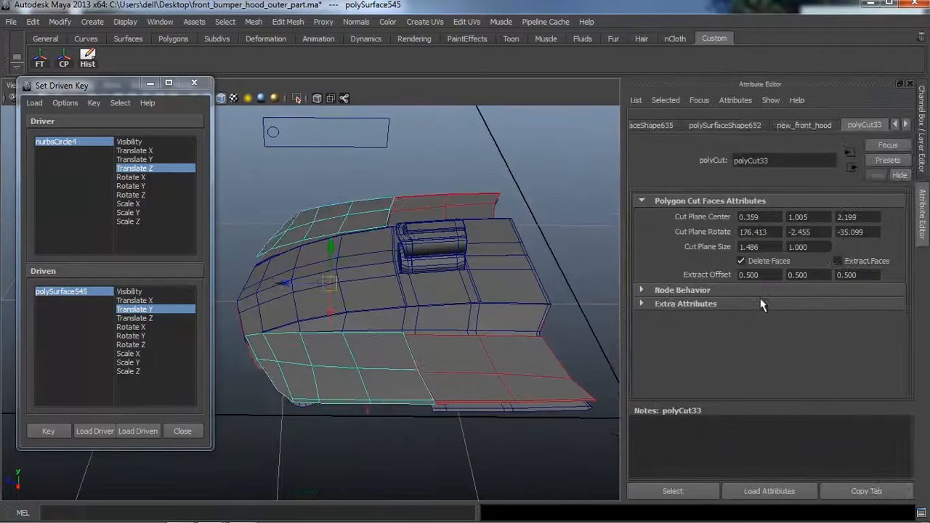
pyautogui.click(686, 494)
pyautogui.hotkey('ctrl', 'a')
pyautogui.scroll(-3, 512, 311)
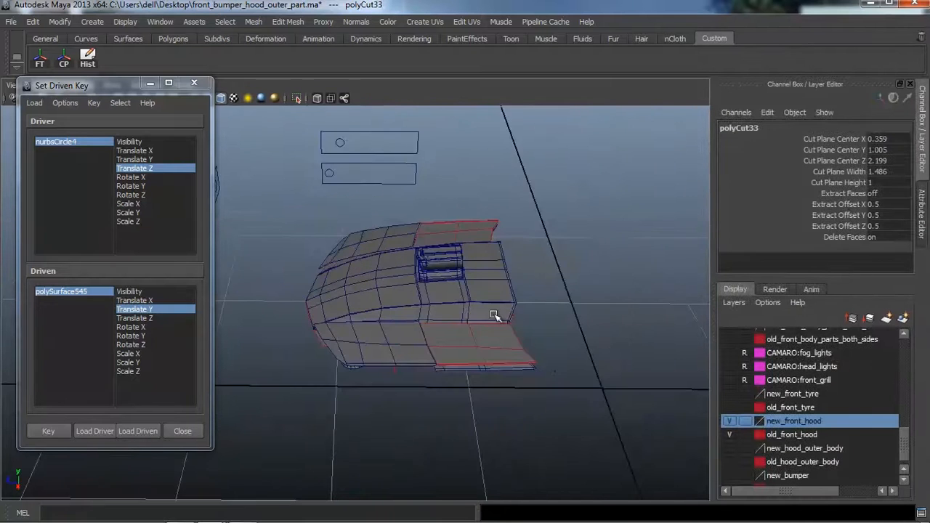
pyautogui.keyDown('alt'); pyautogui.moveTo(493, 312); pyautogui.dragTo(501, 312); pyautogui.keyUp('alt')
pyautogui.click(147, 430)
# Try sweeping polyCut33's cut across the side panels by increasing Cut Plane Center X interactively into the thousands
pyautogui.keyDown('alt'); pyautogui.moveTo(328, 365); pyautogui.dragTo(342, 399, button='middle'); pyautogui.keyUp('alt')
pyautogui.scroll(2, 345, 397)
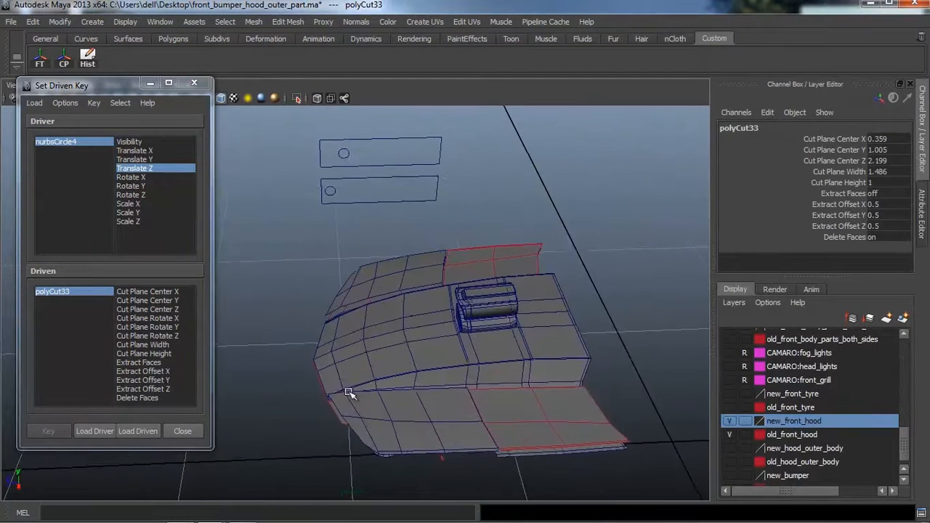
pyautogui.keyDown('alt'); pyautogui.moveTo(351, 394); pyautogui.dragTo(345, 401); pyautogui.keyUp('alt')
pyautogui.moveTo(433, 324)
pyautogui.keyDown('alt'); pyautogui.mouseDown()
pyautogui.moveTo(432, 307)
pyautogui.moveTo(461, 312)
pyautogui.moveTo(447, 317)
pyautogui.moveTo(426, 288)
pyautogui.moveTo(442, 332)
pyautogui.moveTo(417, 311)
pyautogui.moveTo(433, 327)
pyautogui.mouseUp(); pyautogui.keyUp('alt')
pyautogui.scroll(-2, 418, 311)
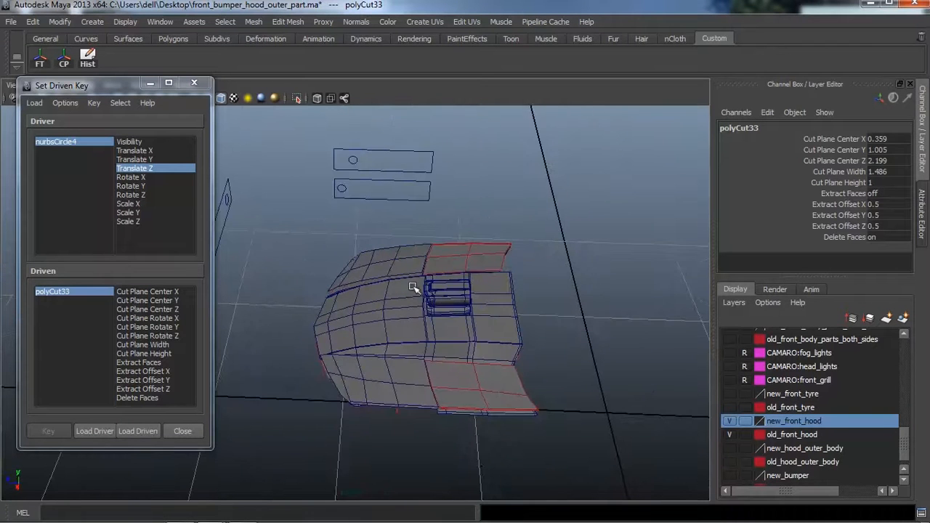
pyautogui.keyDown('alt'); pyautogui.moveTo(413, 287); pyautogui.dragTo(395, 312); pyautogui.keyUp('alt')
pyautogui.scroll(2, 401, 311)
pyautogui.click(849, 140)
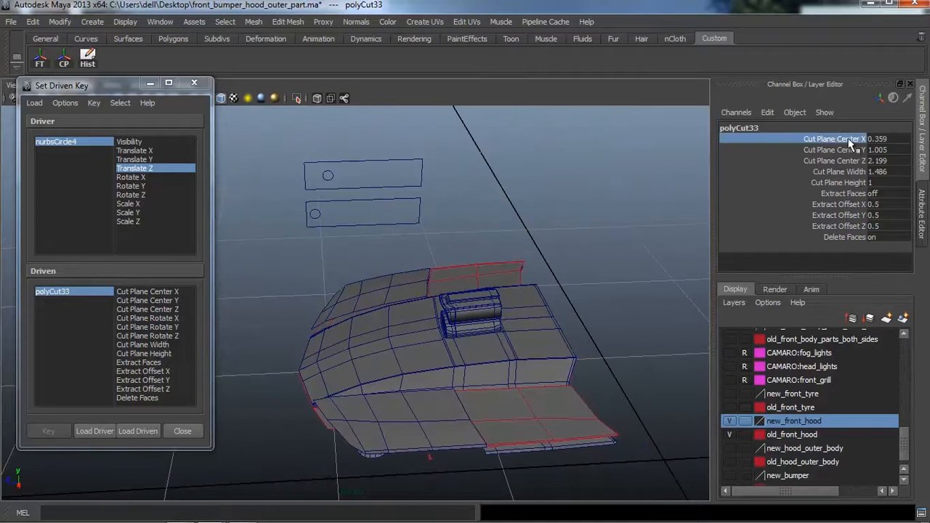
pyautogui.moveTo(537, 211); pyautogui.dragTo(532, 227, button='middle')
pyautogui.moveTo(507, 237); pyautogui.dragTo(551, 237, button='middle')
pyautogui.moveTo(738, 255); pyautogui.dragTo(848, 227, button='middle')
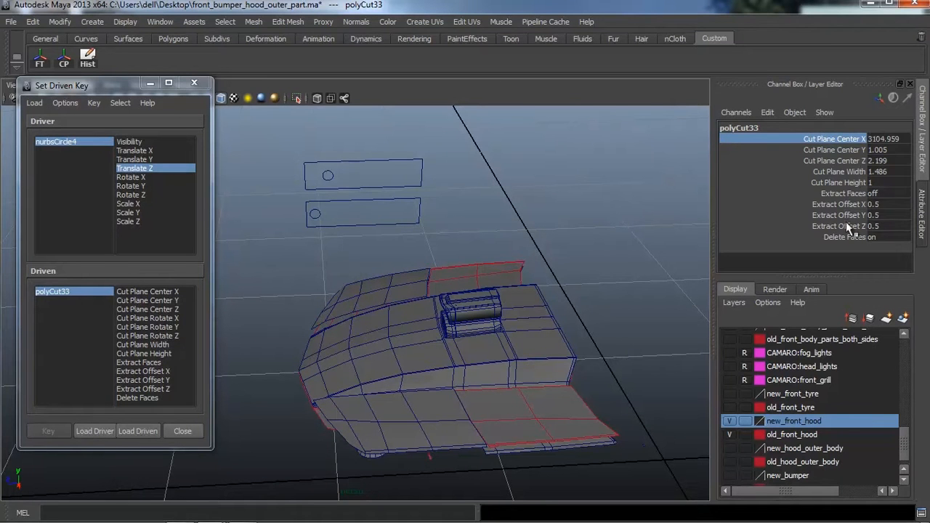
# Set polyCut33's Cut Plane Center X to -1000
pyautogui.click(905, 138)
pyautogui.press('Right')
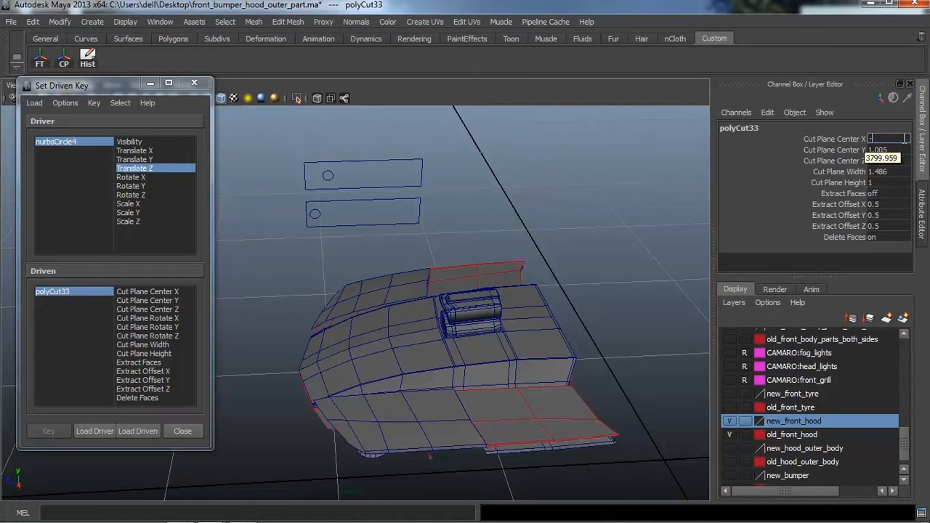
pyautogui.write('-1000')
pyautogui.press('Return')
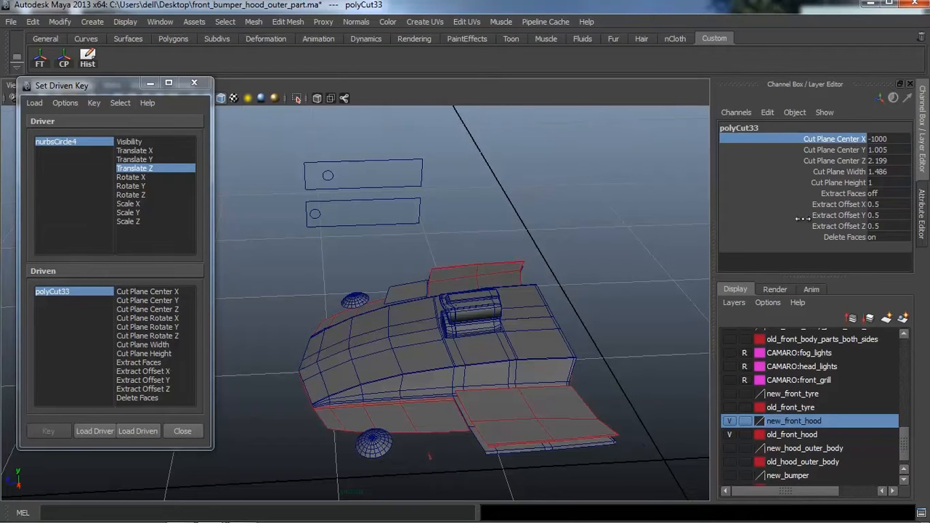
# Set polyCut33's Cut Plane Center X to about -823.2 and key it to the slider circle's Translate Z
pyautogui.moveTo(447, 241); pyautogui.dragTo(258, 242, button='middle')
pyautogui.moveTo(684, 224); pyautogui.dragTo(812, 232, button='middle')
pyautogui.moveTo(454, 236); pyautogui.dragTo(622, 238, button='middle')
pyautogui.moveTo(558, 215); pyautogui.dragTo(72, 248, button='middle')
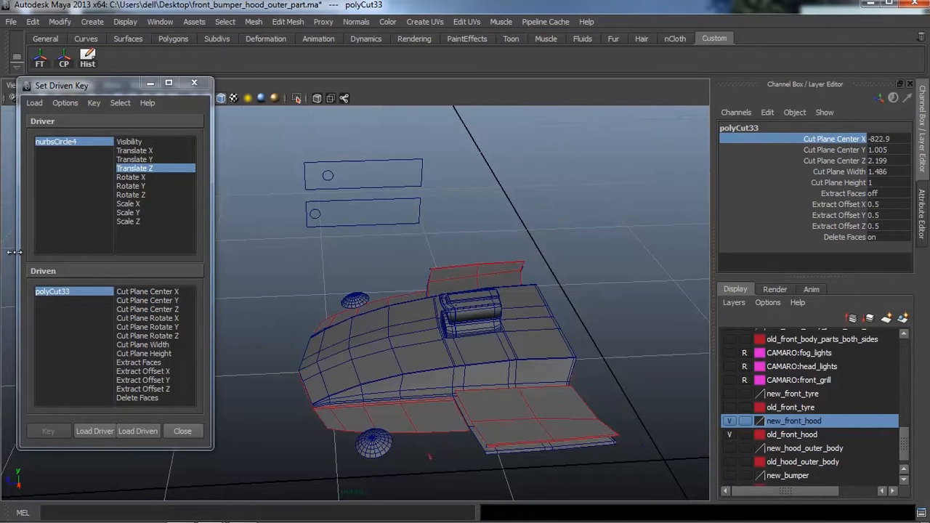
pyautogui.scroll(-2, 380, 239)
pyautogui.moveTo(390, 239)
pyautogui.keyDown('alt'); pyautogui.mouseDown()
pyautogui.moveTo(393, 226)
pyautogui.moveTo(390, 239)
pyautogui.mouseUp(); pyautogui.keyUp('alt')
pyautogui.scroll(2, 392, 225)
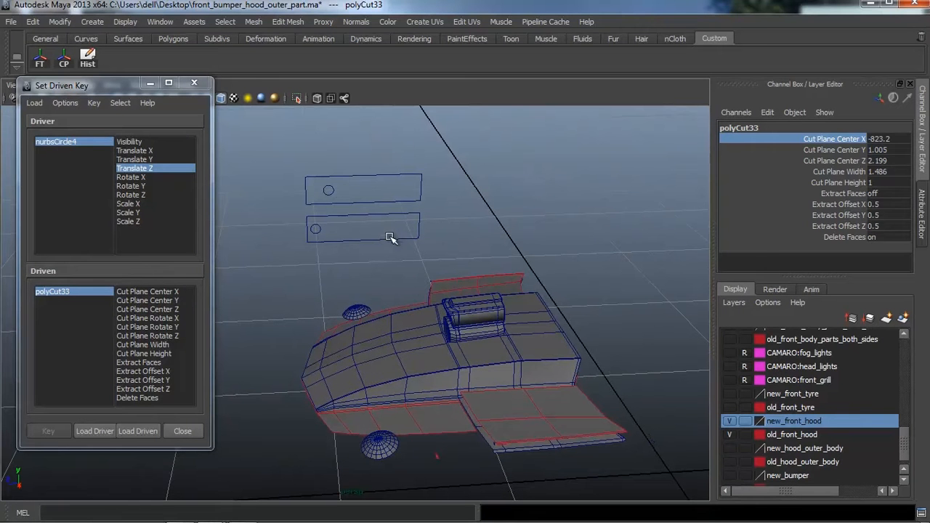
pyautogui.click(148, 300)
pyautogui.click(148, 292)
pyautogui.click(48, 431)
# Slide nurbsCircle4 along its track to a Translate Z of about -0.136
pyautogui.keyDown('alt'); pyautogui.moveTo(341, 218); pyautogui.dragTo(339, 291); pyautogui.keyUp('alt')
pyautogui.click(327, 200)
pyautogui.moveTo(283, 200); pyautogui.dragTo(290, 200)
pyautogui.keyDown('alt'); pyautogui.moveTo(308, 234); pyautogui.dragTo(310, 299); pyautogui.keyUp('alt')
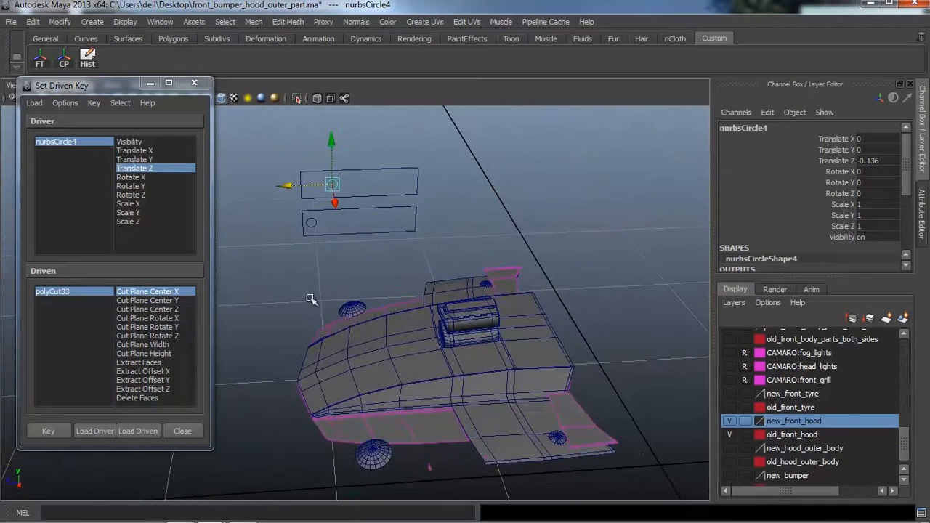
# Sweep polyCut33's Cut Plane Center X to about 42.1 and key it at the circle's current position
pyautogui.click(98, 290)
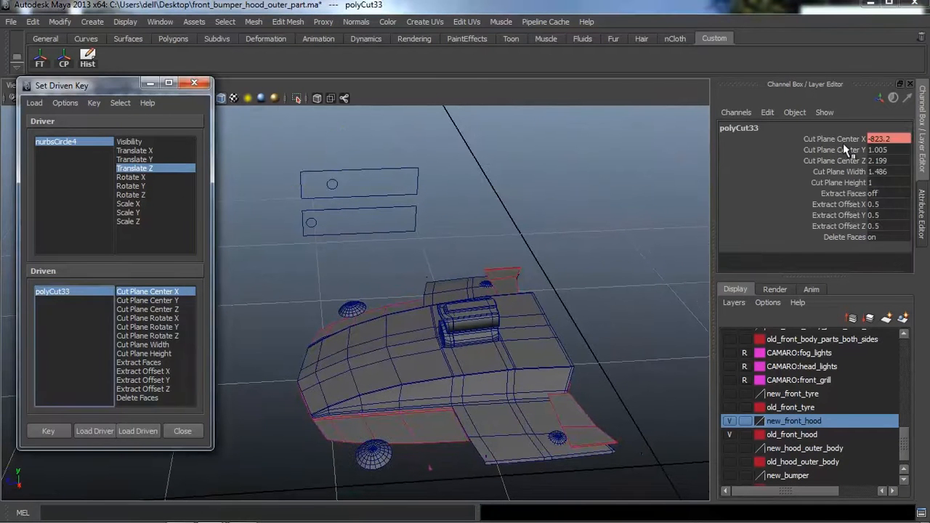
pyautogui.click(842, 141)
pyautogui.moveTo(427, 221); pyautogui.dragTo(493, 205, button='middle')
pyautogui.moveTo(320, 259); pyautogui.dragTo(400, 258, button='middle')
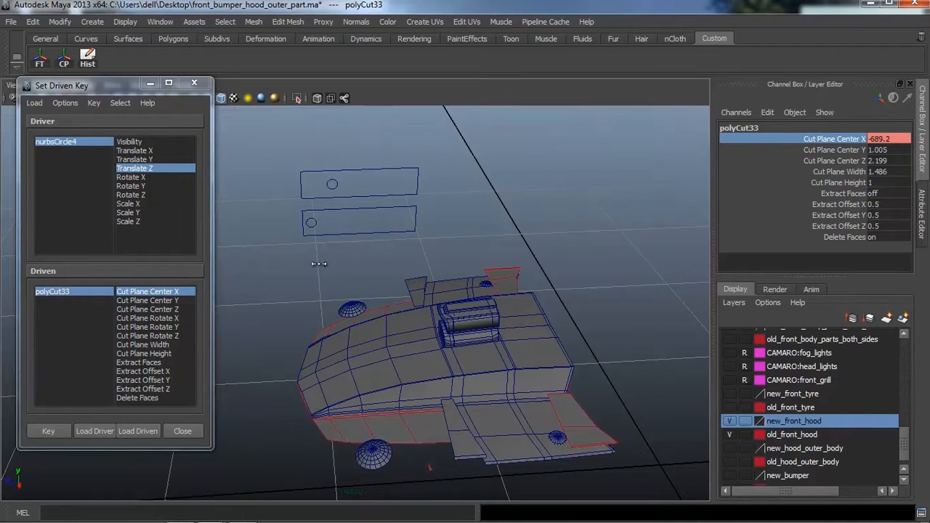
pyautogui.moveTo(319, 264); pyautogui.dragTo(392, 262, button='middle')
pyautogui.moveTo(230, 260); pyautogui.dragTo(370, 262, button='middle')
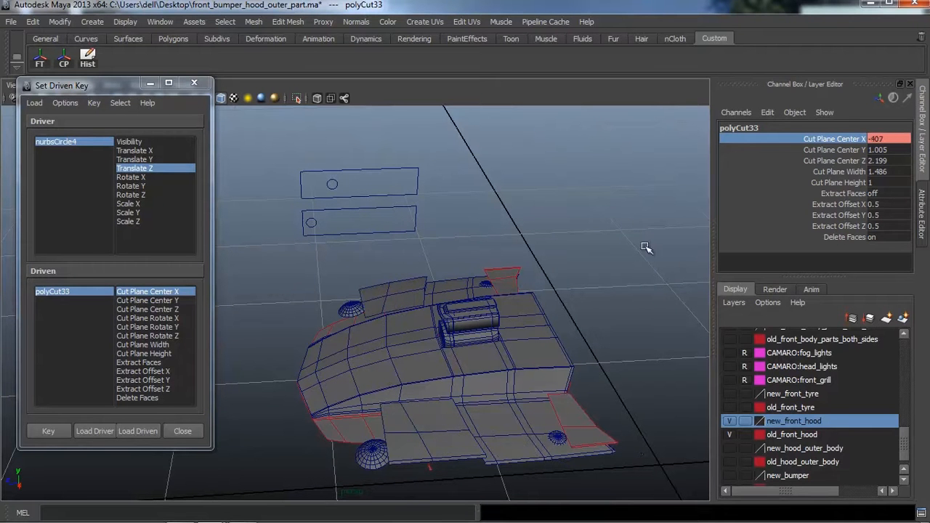
pyautogui.moveTo(425, 253); pyautogui.dragTo(523, 252, button='middle')
pyautogui.moveTo(281, 250); pyautogui.dragTo(479, 253, button='middle')
pyautogui.moveTo(331, 274); pyautogui.dragTo(479, 270, button='middle')
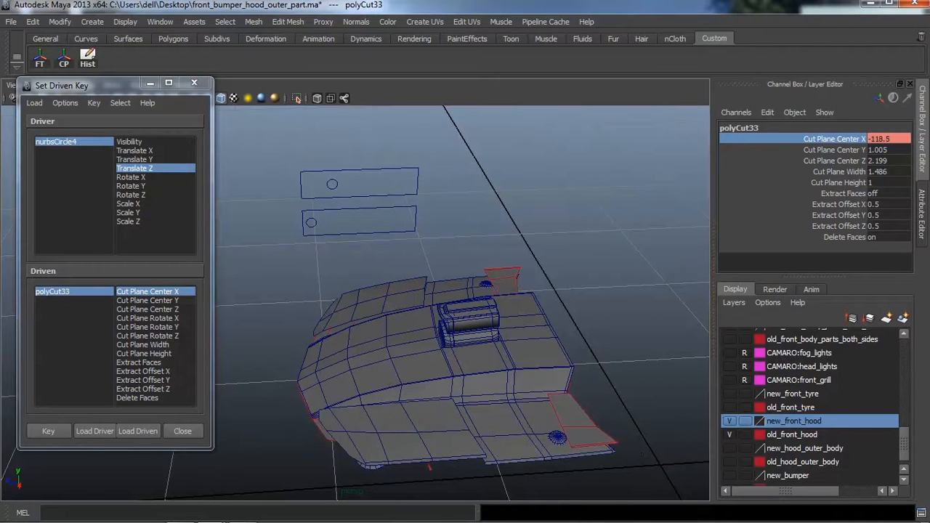
pyautogui.moveTo(372, 260); pyautogui.dragTo(597, 274, button='middle')
pyautogui.click(43, 434)
# Slide nurbsCircle4 further along its track to a Translate Z of about -0.378
pyautogui.keyDown('alt'); pyautogui.moveTo(313, 384); pyautogui.dragTo(406, 377); pyautogui.keyUp('alt')
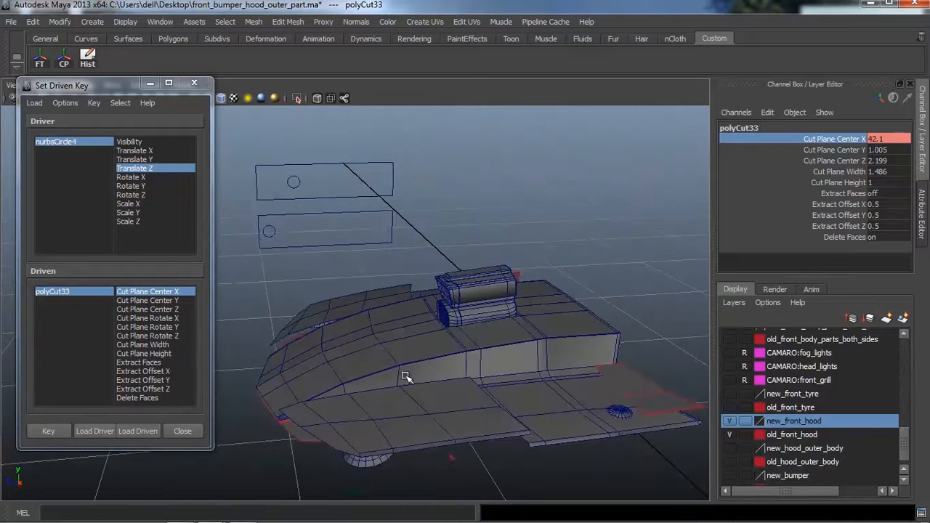
pyautogui.click(291, 185)
pyautogui.keyDown('alt'); pyautogui.moveTo(310, 222); pyautogui.dragTo(374, 345); pyautogui.keyUp('alt')
pyautogui.click(337, 385)
pyautogui.click(324, 165)
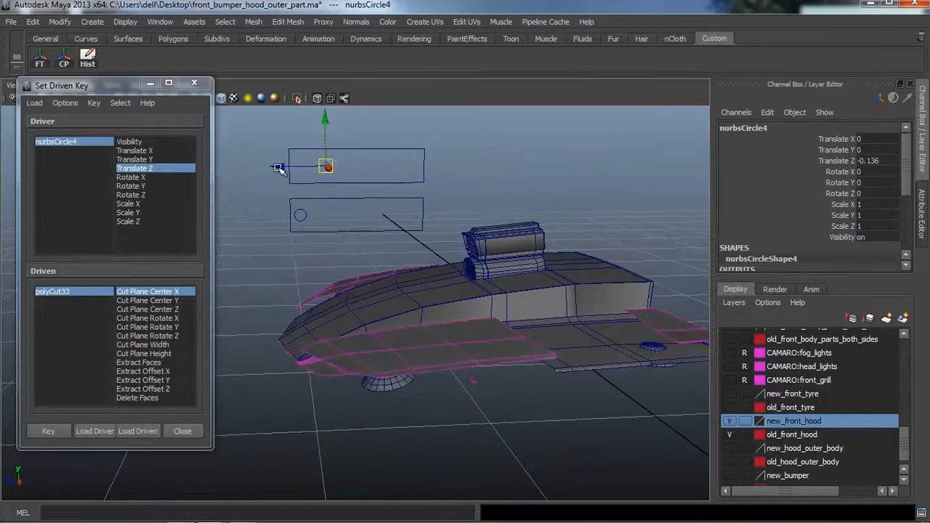
pyautogui.moveTo(277, 165); pyautogui.dragTo(338, 161)
pyautogui.keyDown('alt'); pyautogui.moveTo(353, 216); pyautogui.dragTo(422, 281); pyautogui.keyUp('alt')
# Load the front side panels as the driven object and key their raised Translate Y against the circle's Translate Z
pyautogui.click(391, 279)
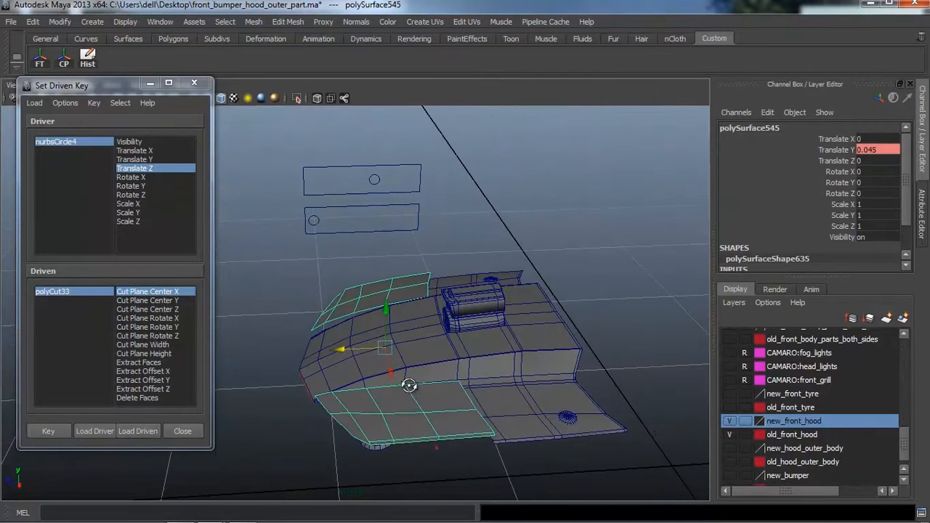
pyautogui.keyDown('alt'); pyautogui.moveTo(409, 383); pyautogui.dragTo(414, 379); pyautogui.keyUp('alt')
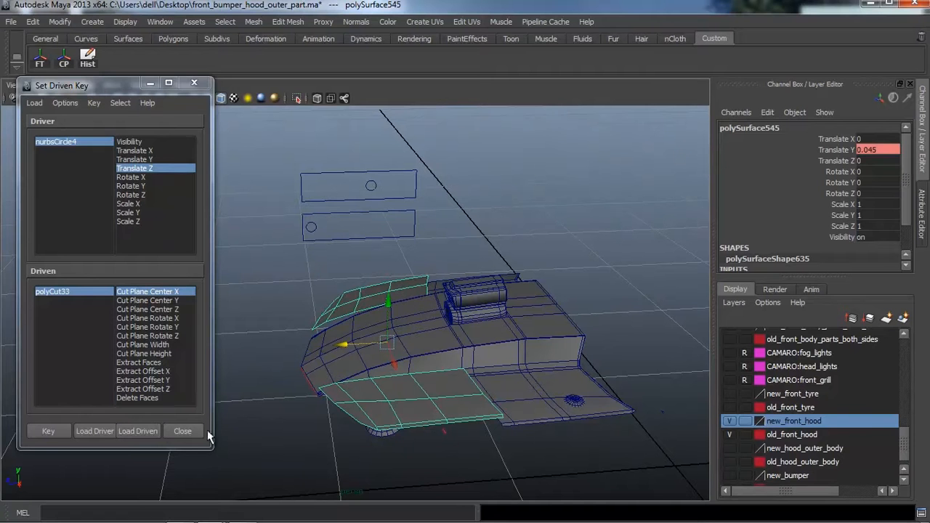
pyautogui.click(137, 431)
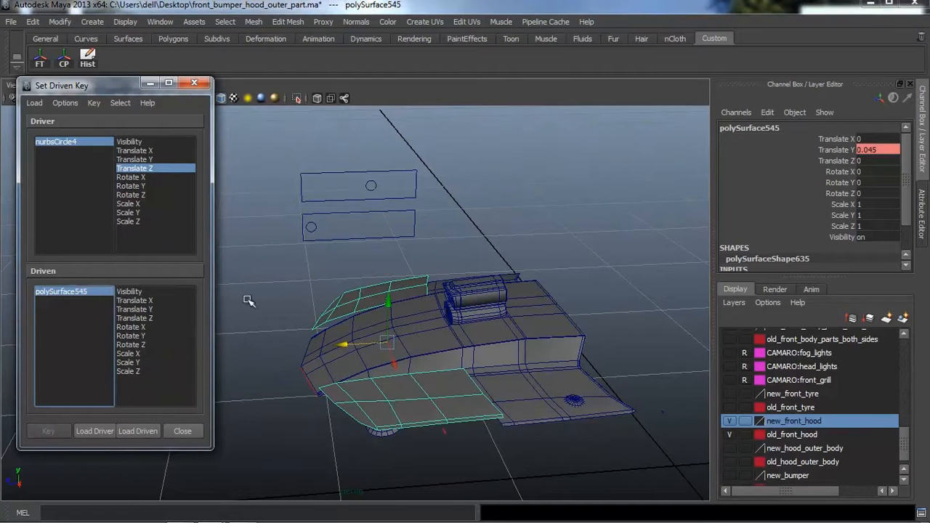
pyautogui.click(133, 309)
pyautogui.click(48, 431)
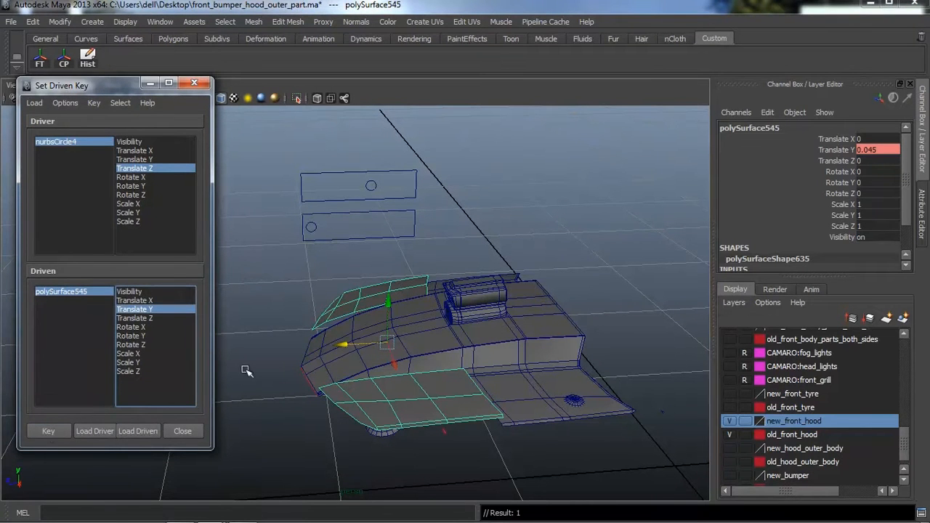
# Advance the slider circle slightly to a Translate Z of about -0.412
pyautogui.click(372, 189)
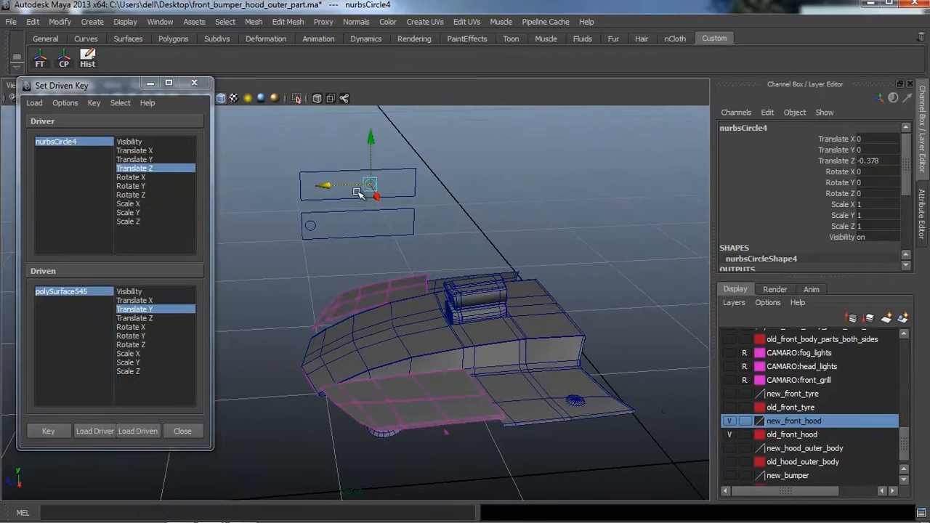
pyautogui.moveTo(335, 187); pyautogui.dragTo(342, 187)
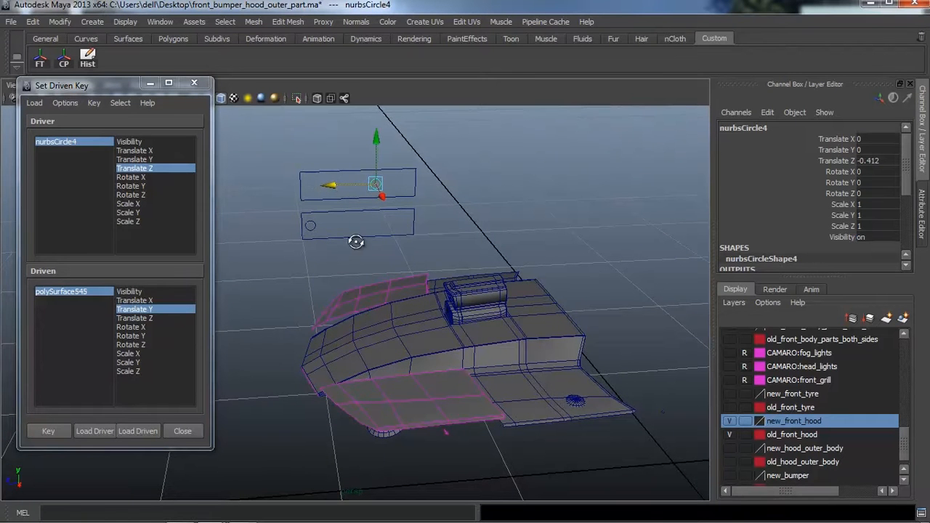
pyautogui.keyDown('alt'); pyautogui.moveTo(356, 241); pyautogui.dragTo(353, 243); pyautogui.keyUp('alt')
# Set the front side panels' Translate Y to 0 and key it at this slider position
pyautogui.click(347, 301)
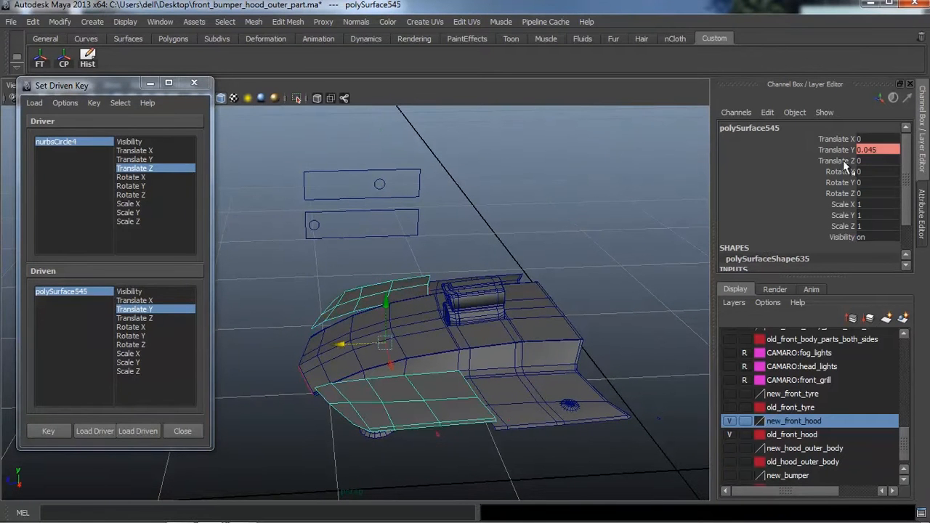
pyautogui.press('Return')
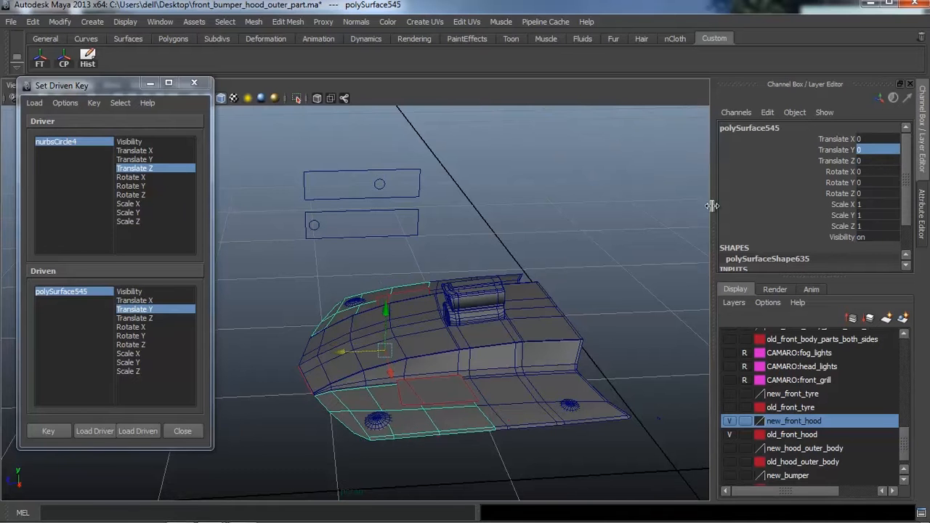
pyautogui.keyDown('alt'); pyautogui.moveTo(510, 290); pyautogui.dragTo(476, 244); pyautogui.keyUp('alt')
pyautogui.scroll(3, 465, 239)
pyautogui.click(62, 430)
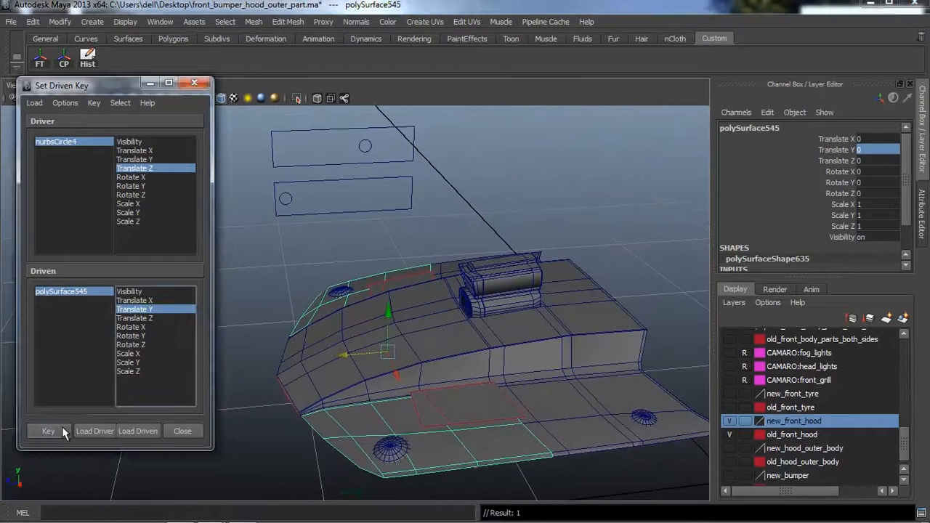
pyautogui.keyDown('alt'); pyautogui.moveTo(329, 286); pyautogui.dragTo(331, 286); pyautogui.keyUp('alt')
pyautogui.scroll(-2, 346, 272)
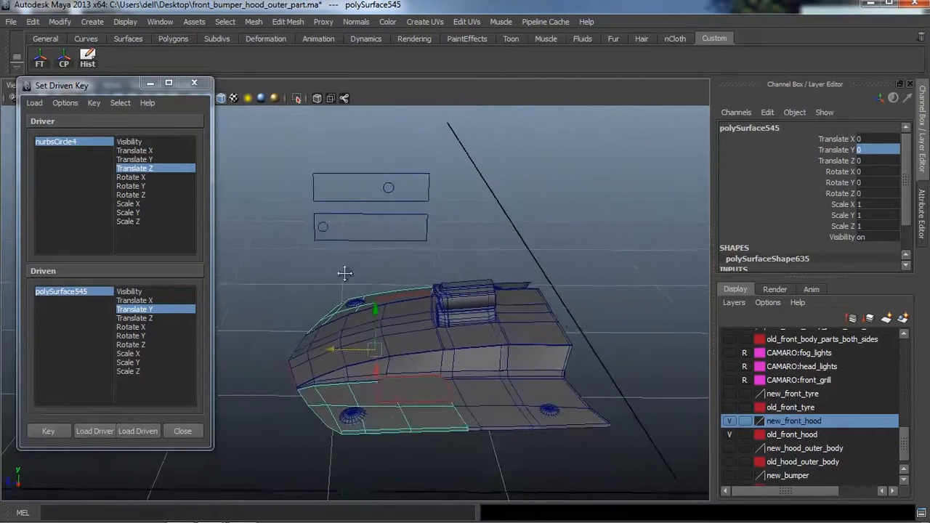
# Slide the circle back to a Translate Z of about -0.181 and examine the raised front side panels from several angles
pyautogui.click(385, 189)
pyautogui.moveTo(339, 193)
pyautogui.mouseDown()
pyautogui.moveTo(232, 195)
pyautogui.moveTo(378, 190)
pyautogui.moveTo(269, 191)
pyautogui.moveTo(321, 194)
pyautogui.moveTo(285, 199)
pyautogui.moveTo(325, 191)
pyautogui.moveTo(331, 203)
pyautogui.moveTo(298, 198)
pyautogui.mouseUp()
pyautogui.keyDown('alt'); pyautogui.moveTo(333, 319); pyautogui.dragTo(379, 332); pyautogui.keyUp('alt')
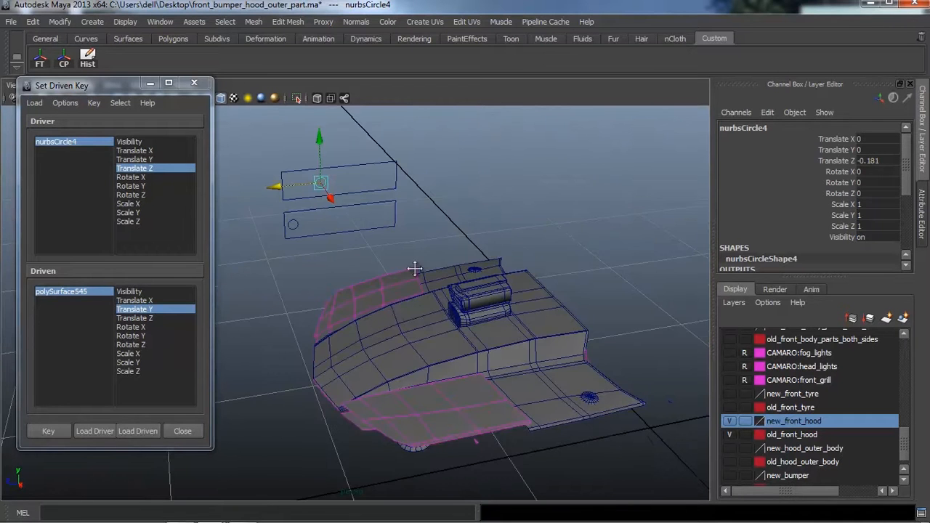
pyautogui.keyDown('alt'); pyautogui.moveTo(414, 269); pyautogui.dragTo(497, 404); pyautogui.keyUp('alt')
pyautogui.click(437, 281)
pyautogui.click(438, 273)
pyautogui.click(349, 318)
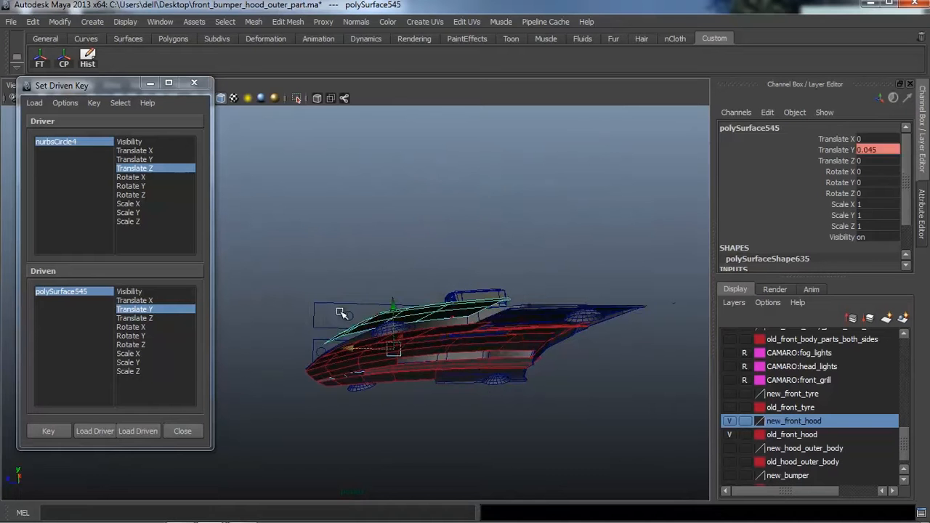
pyautogui.click(346, 315)
pyautogui.keyDown('alt'); pyautogui.moveTo(319, 340); pyautogui.dragTo(381, 319); pyautogui.keyUp('alt')
# Load the rear side panels as the driven object, raise them to Translate Y 0.063 and key that channel
pyautogui.click(411, 328)
pyautogui.click(141, 433)
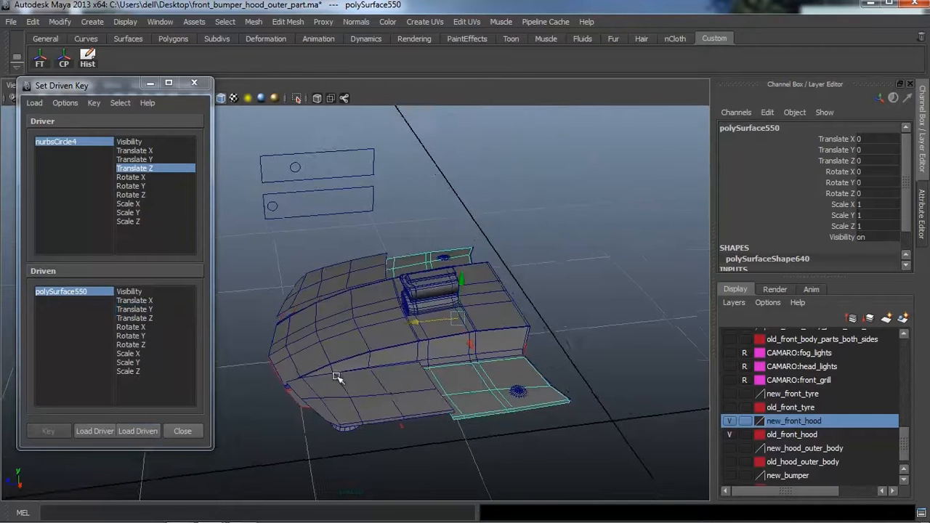
pyautogui.keyDown('alt'); pyautogui.moveTo(379, 355); pyautogui.dragTo(370, 363); pyautogui.keyUp('alt')
pyautogui.click(167, 308)
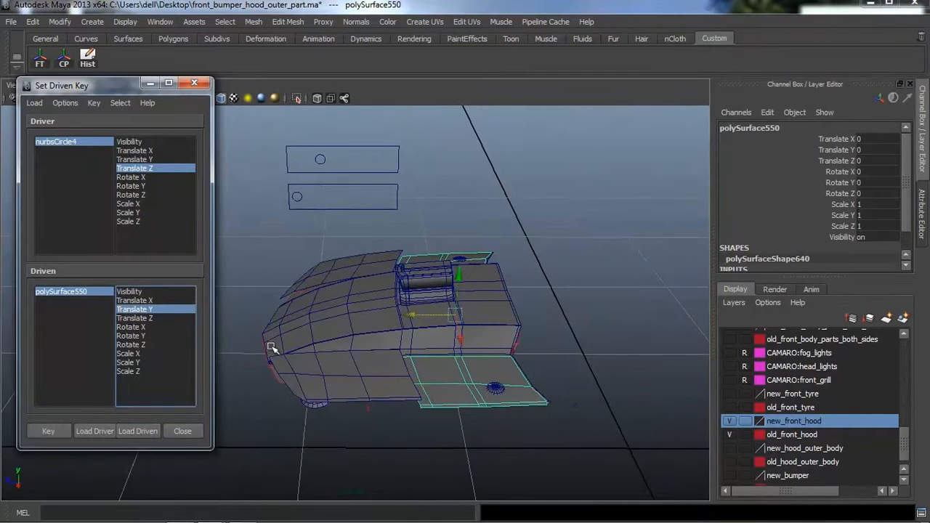
pyautogui.moveTo(463, 282); pyautogui.dragTo(422, 317)
pyautogui.scroll(2, 432, 305)
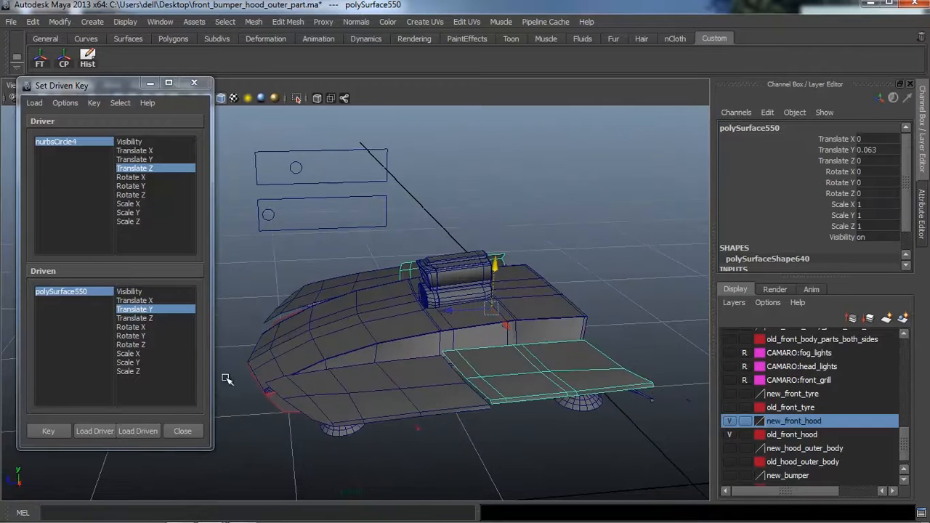
pyautogui.click(48, 431)
# Cut across the raised rear side panels with the Cut Faces Tool and return to the Move tool
pyautogui.keyDown('alt'); pyautogui.moveTo(504, 327); pyautogui.dragTo(494, 359); pyautogui.keyUp('alt')
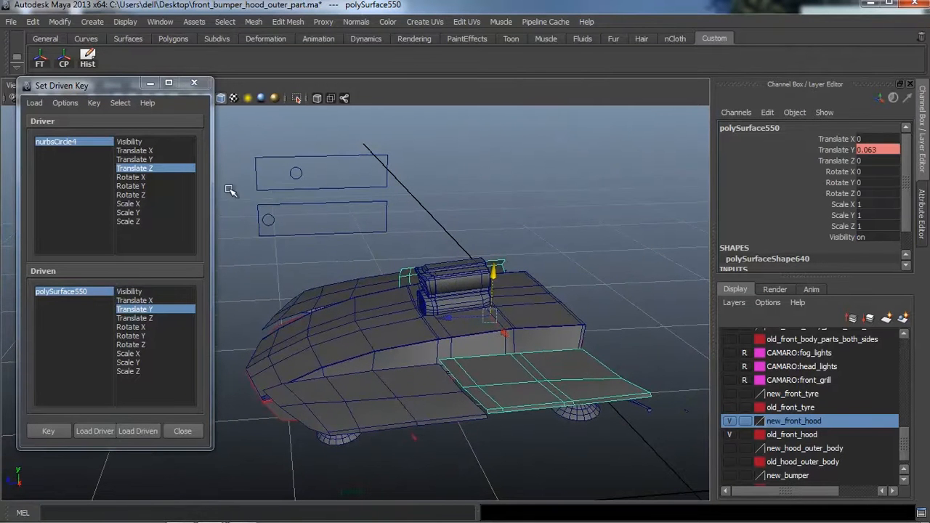
pyautogui.click(287, 21)
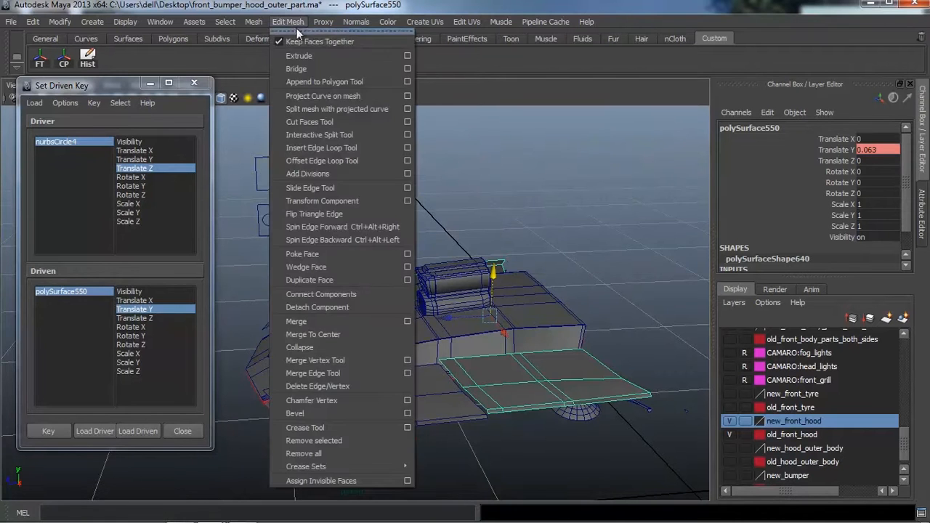
pyautogui.click(342, 123)
pyautogui.keyDown('alt'); pyautogui.moveTo(407, 182); pyautogui.dragTo(410, 251); pyautogui.keyUp('alt')
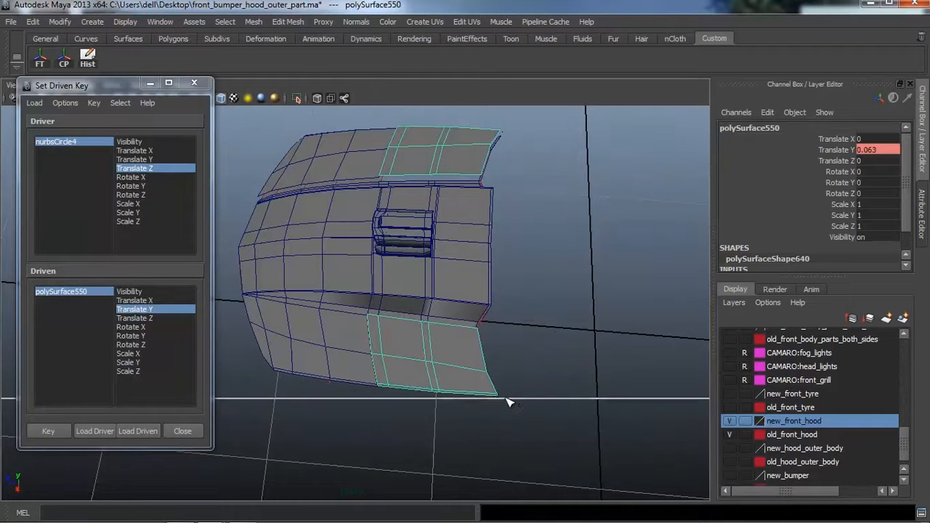
pyautogui.moveTo(509, 400); pyautogui.dragTo(533, 375)
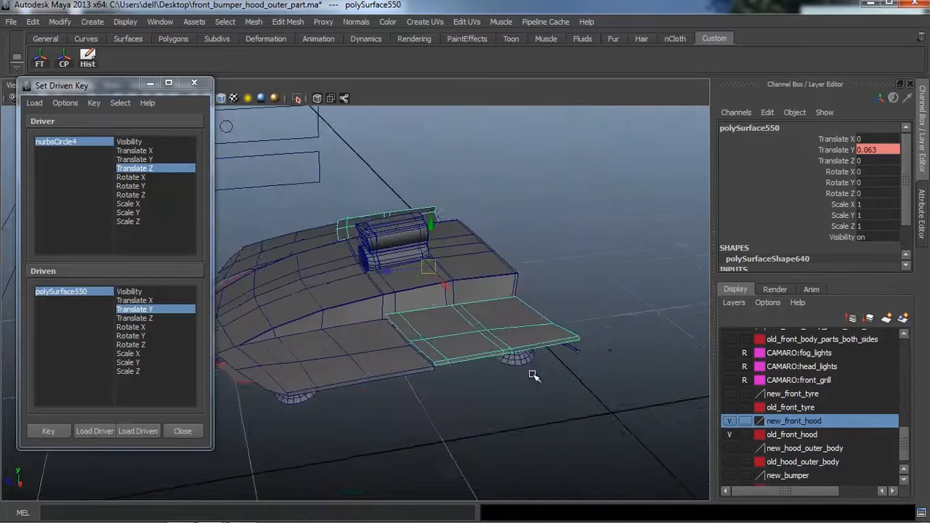
# Enable Delete Faces on the rear panels' polyCut34 node and select the node to show its channels
pyautogui.hotkey('ctrl', 'a')
pyautogui.click(741, 261)
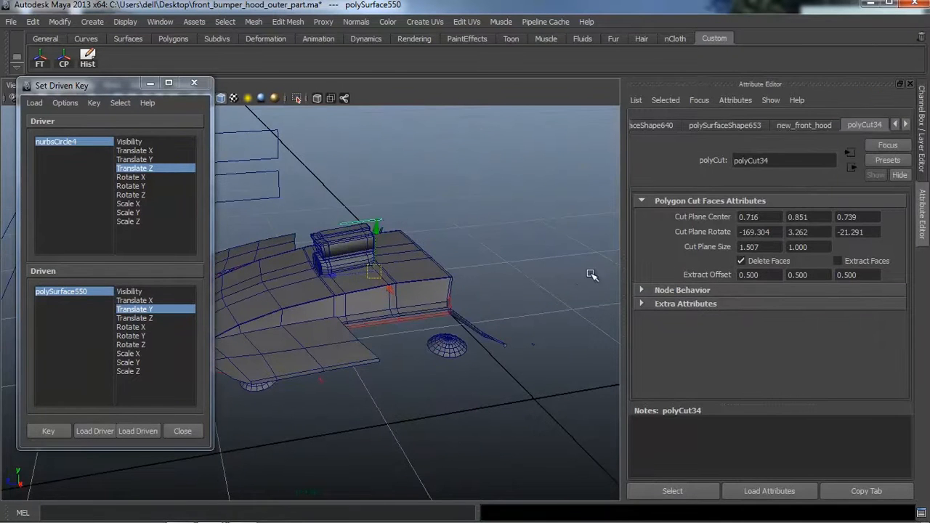
pyautogui.keyDown('alt'); pyautogui.moveTo(486, 310); pyautogui.dragTo(457, 290); pyautogui.keyUp('alt')
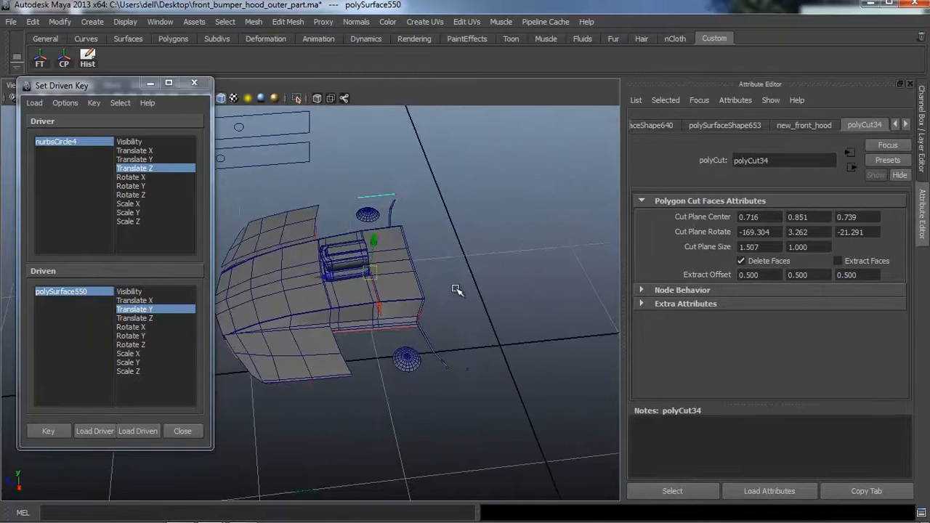
pyautogui.hotkey('ctrl', 'a')
pyautogui.hotkey('ctrl', 'a')
pyautogui.click(672, 490)
pyautogui.hotkey('ctrl', 'a')
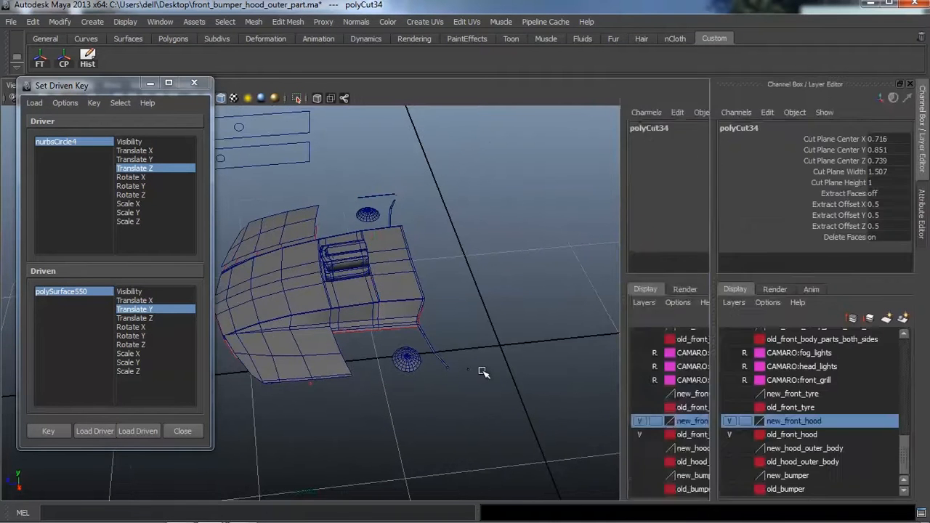
pyautogui.keyDown('alt'); pyautogui.moveTo(573, 344); pyautogui.dragTo(536, 316); pyautogui.keyUp('alt')
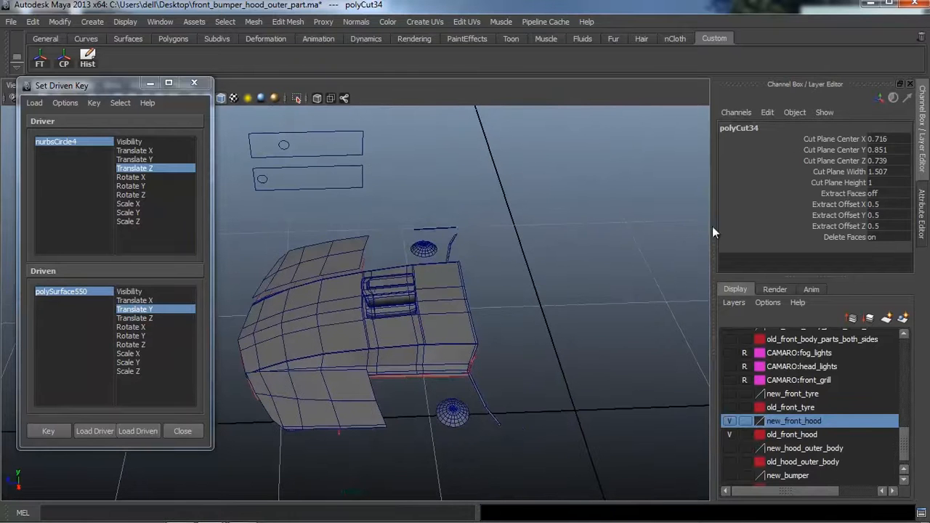
# Set polyCut34's Cut Plane Center X to about -2.084 and try to key it to the slider circle
pyautogui.click(813, 135)
pyautogui.moveTo(567, 290); pyautogui.dragTo(547, 294, button='middle')
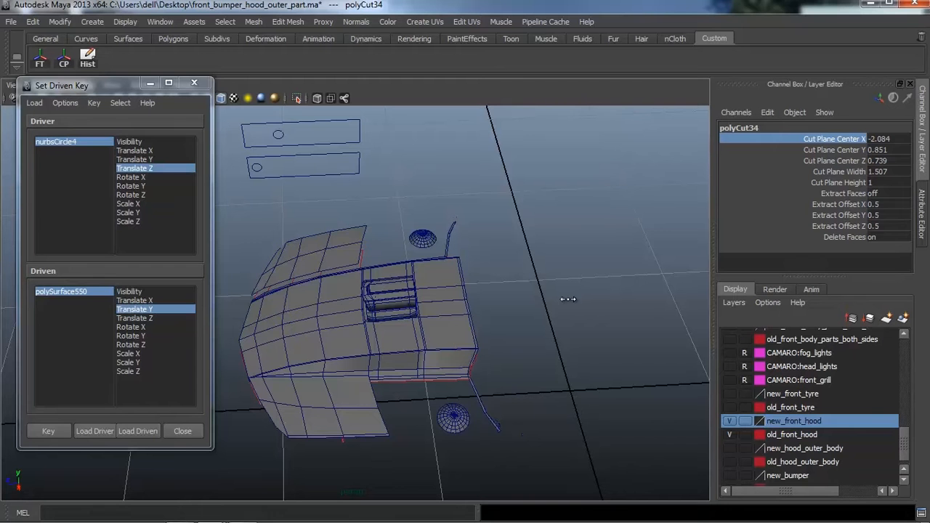
pyautogui.moveTo(540, 291)
pyautogui.keyDown('alt'); pyautogui.mouseDown()
pyautogui.moveTo(535, 260)
pyautogui.moveTo(536, 290)
pyautogui.mouseUp(); pyautogui.keyUp('alt')
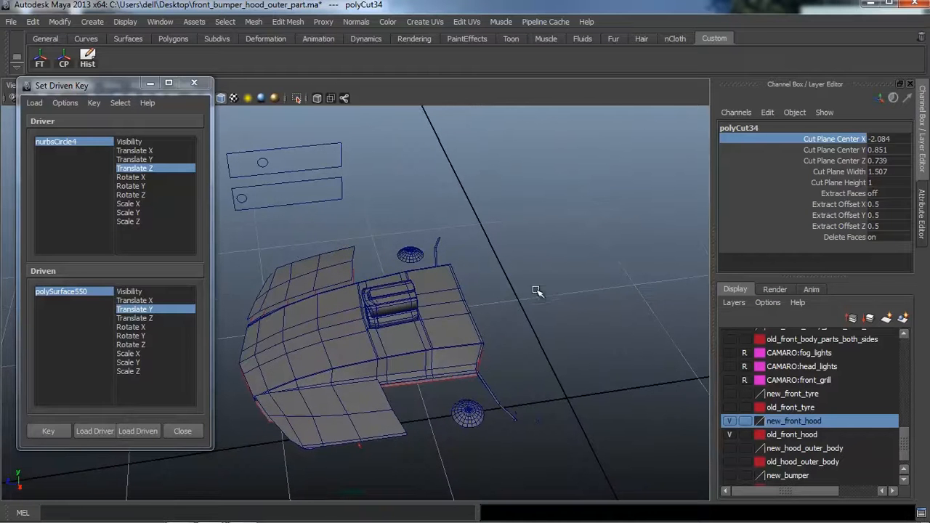
pyautogui.click(61, 432)
pyautogui.keyDown('alt'); pyautogui.moveTo(404, 352); pyautogui.dragTo(447, 332, button='middle'); pyautogui.keyUp('alt')
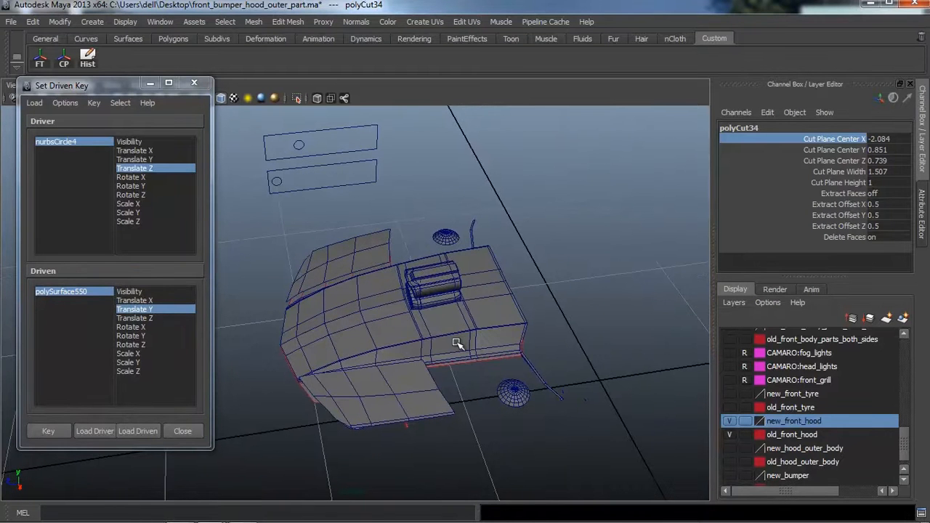
pyautogui.keyDown('alt'); pyautogui.moveTo(456, 343); pyautogui.dragTo(494, 266); pyautogui.keyUp('alt')
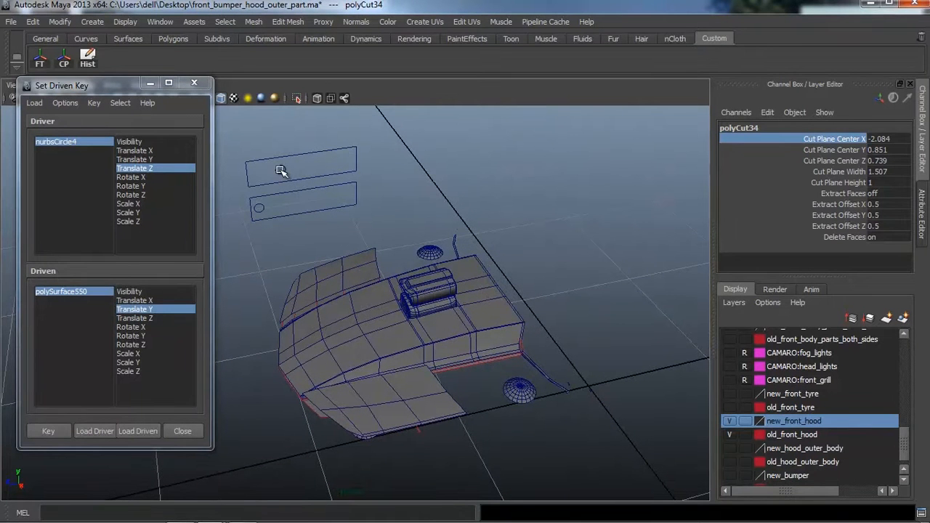
pyautogui.keyDown('alt'); pyautogui.moveTo(385, 256); pyautogui.dragTo(349, 212); pyautogui.keyUp('alt')
pyautogui.click(306, 166)
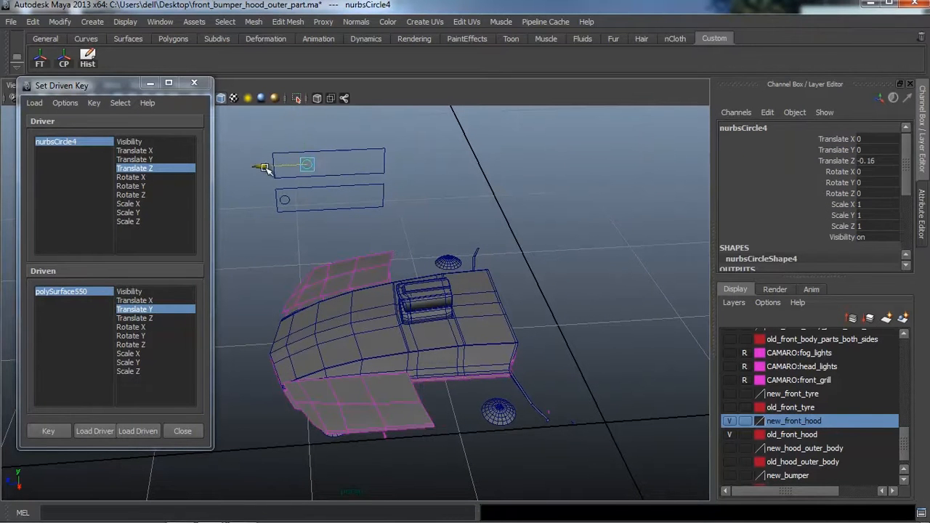
pyautogui.moveTo(269, 167); pyautogui.dragTo(275, 168)
pyautogui.moveTo(297, 207); pyautogui.dragTo(292, 231)
pyautogui.click(94, 291)
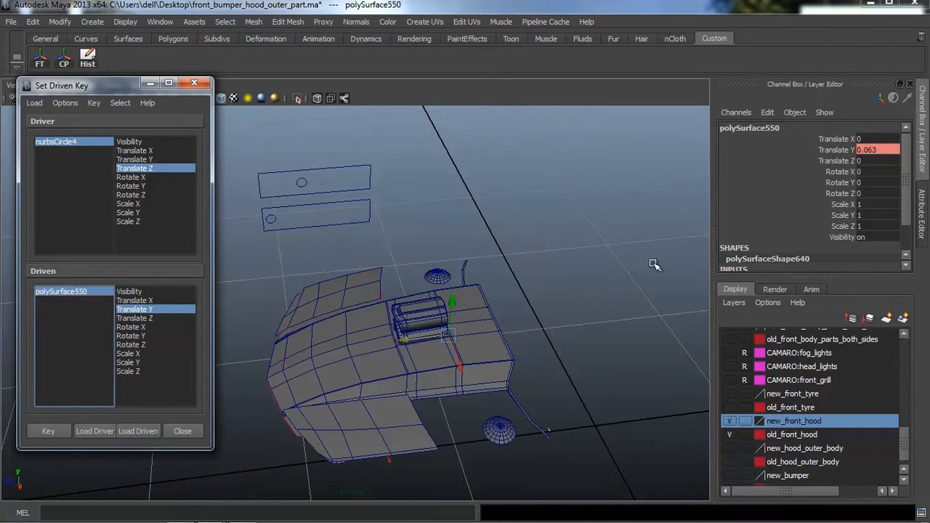
pyautogui.click(435, 228)
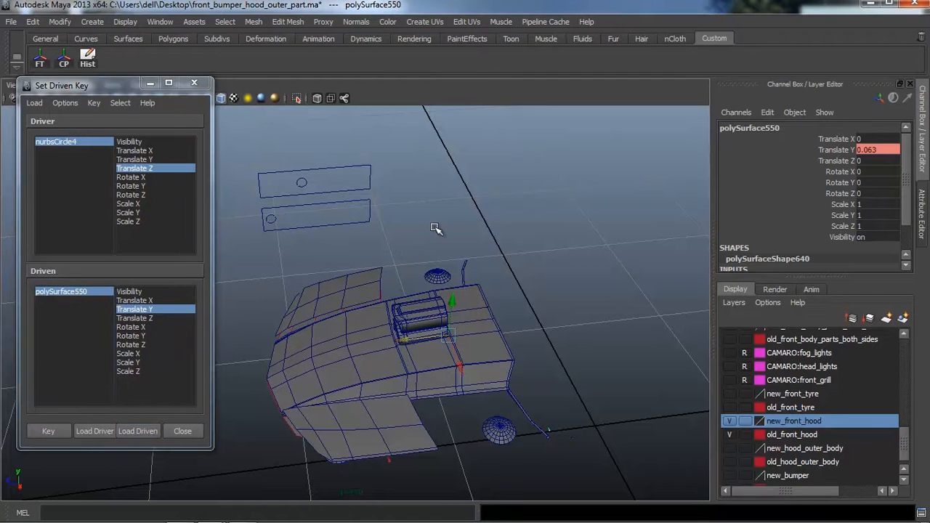
pyautogui.hotkey('ctrl', 'z')
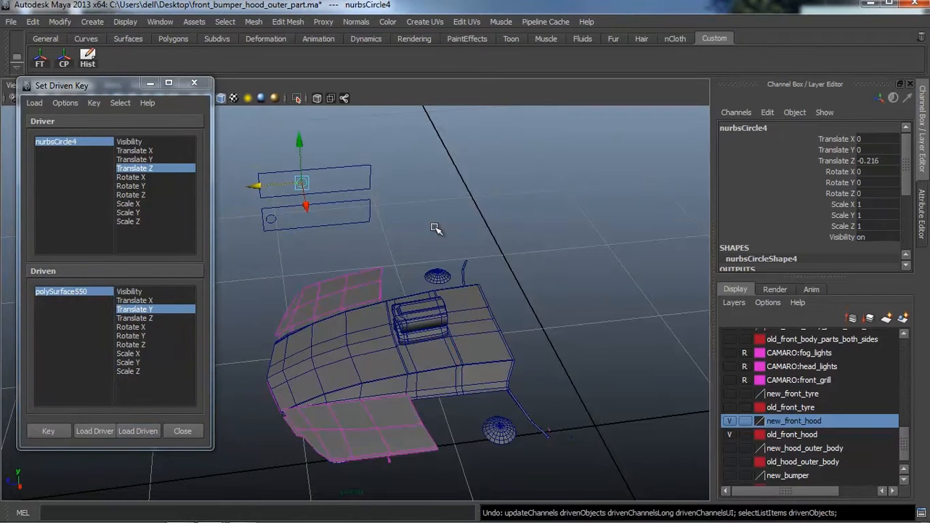
pyautogui.hotkey('ctrl', 'z')
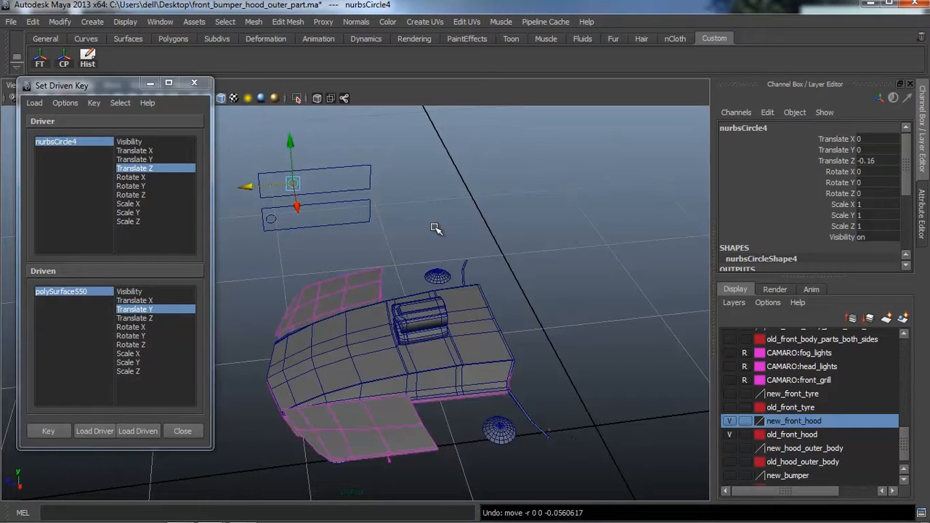
pyautogui.hotkey('ctrl', 'z')
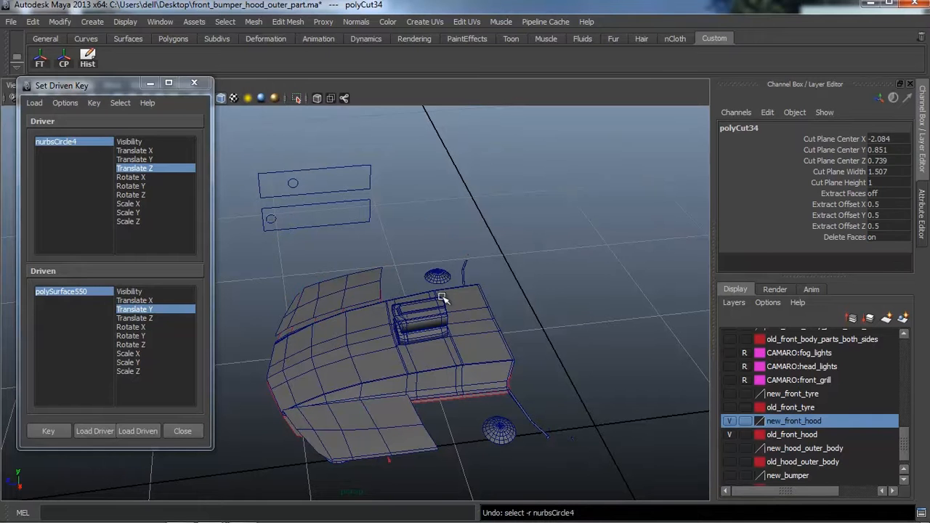
# Load polyCut34 as the driven object and key its Cut Plane Center X at -2.084 to the slider circle
pyautogui.click(142, 430)
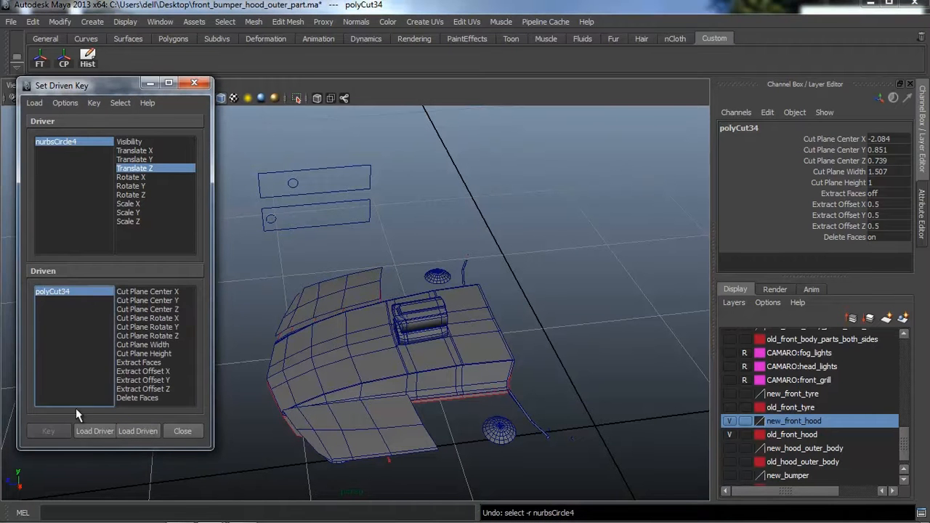
pyautogui.click(181, 291)
pyautogui.click(48, 431)
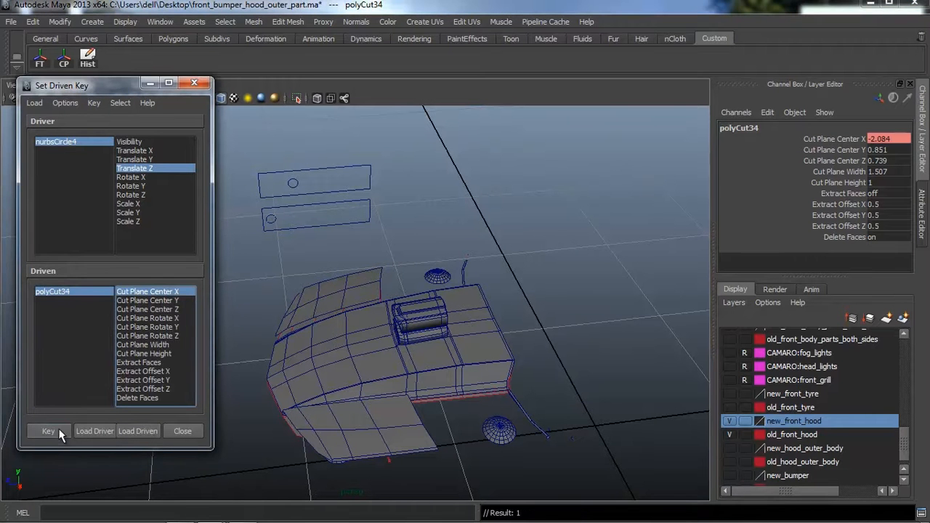
# Move the upper slider circle along its track to Translate Z about -0.299
pyautogui.keyDown('alt'); pyautogui.moveTo(488, 264); pyautogui.dragTo(480, 298); pyautogui.keyUp('alt')
pyautogui.click(295, 195)
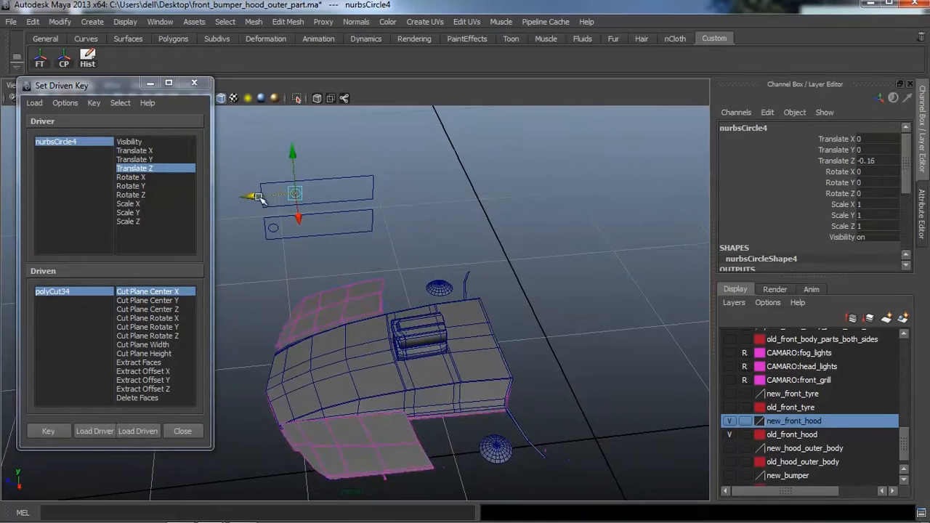
pyautogui.moveTo(256, 194); pyautogui.dragTo(283, 211)
pyautogui.keyDown('alt'); pyautogui.moveTo(314, 249); pyautogui.dragTo(327, 241); pyautogui.keyUp('alt')
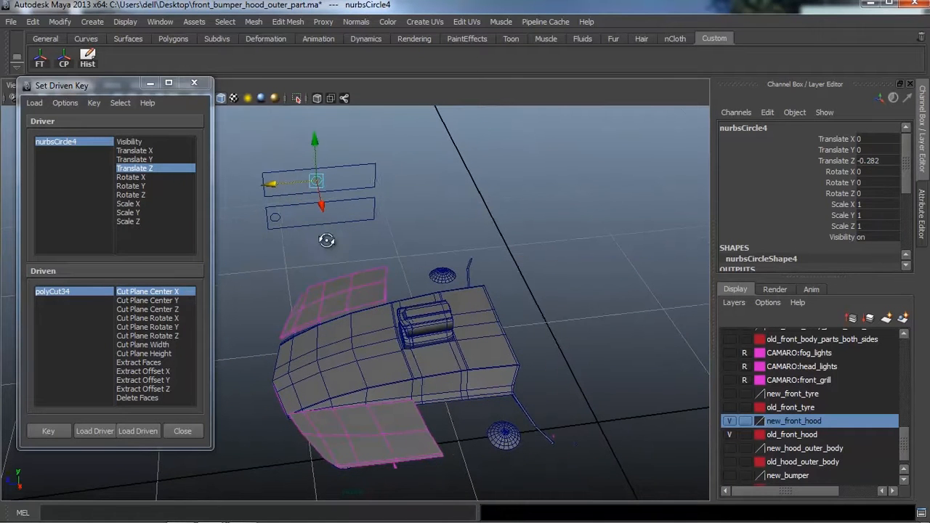
pyautogui.keyDown('alt'); pyautogui.moveTo(314, 243); pyautogui.dragTo(313, 243, button='middle'); pyautogui.keyUp('alt')
pyautogui.moveTo(271, 183); pyautogui.dragTo(275, 187)
pyautogui.moveTo(317, 248)
pyautogui.keyDown('alt'); pyautogui.mouseDown()
pyautogui.moveTo(310, 237)
pyautogui.moveTo(317, 257)
pyautogui.mouseUp(); pyautogui.keyUp('alt')
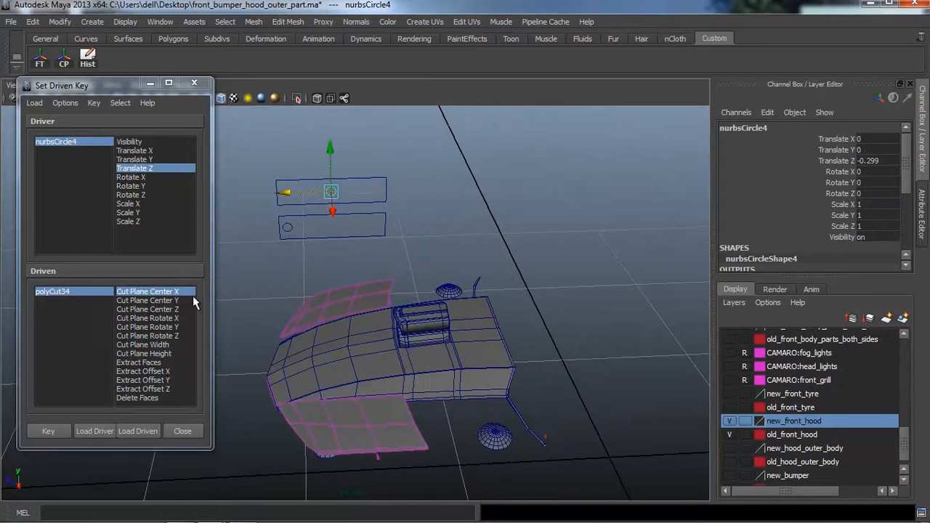
# Set polyCut34's Cut Plane Center X to about -56.584 and key it to the slider circle
pyautogui.click(95, 292)
pyautogui.click(800, 140)
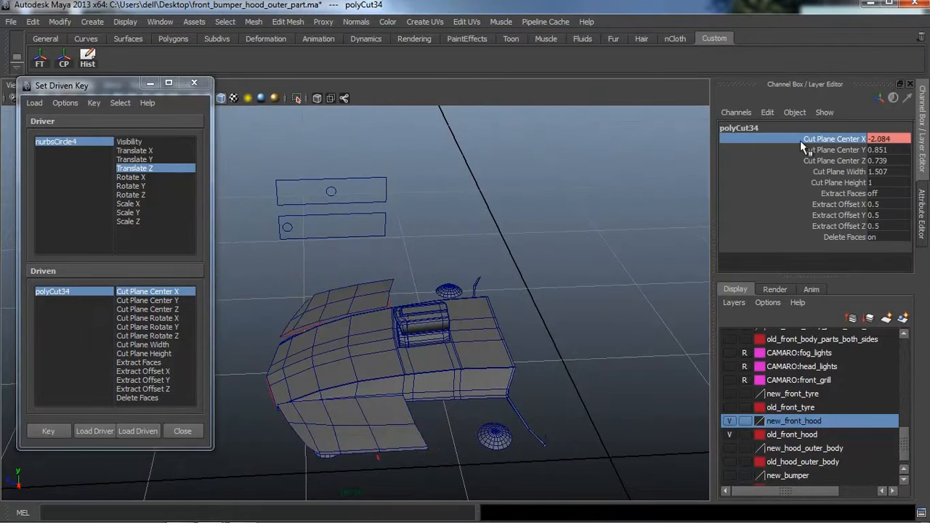
pyautogui.moveTo(450, 225); pyautogui.dragTo(354, 227, button='middle')
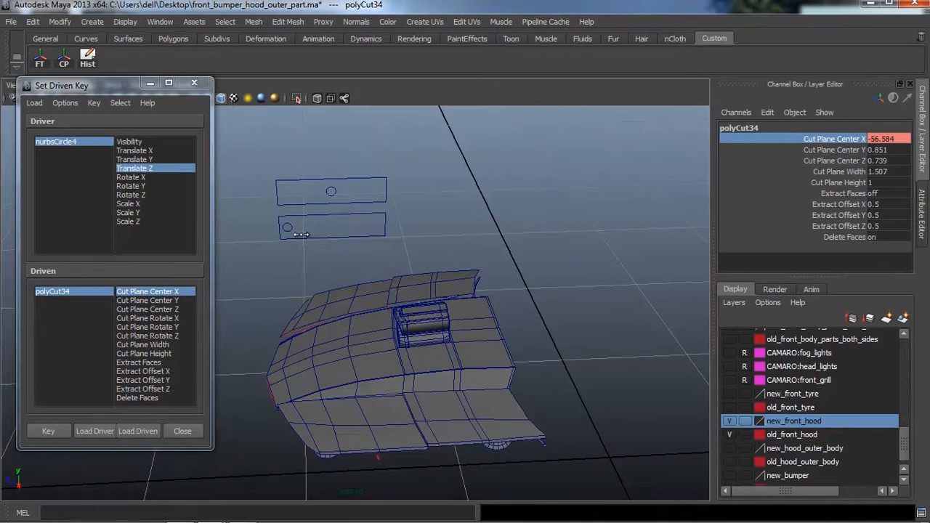
pyautogui.keyDown('alt'); pyautogui.moveTo(301, 234); pyautogui.dragTo(391, 286); pyautogui.keyUp('alt')
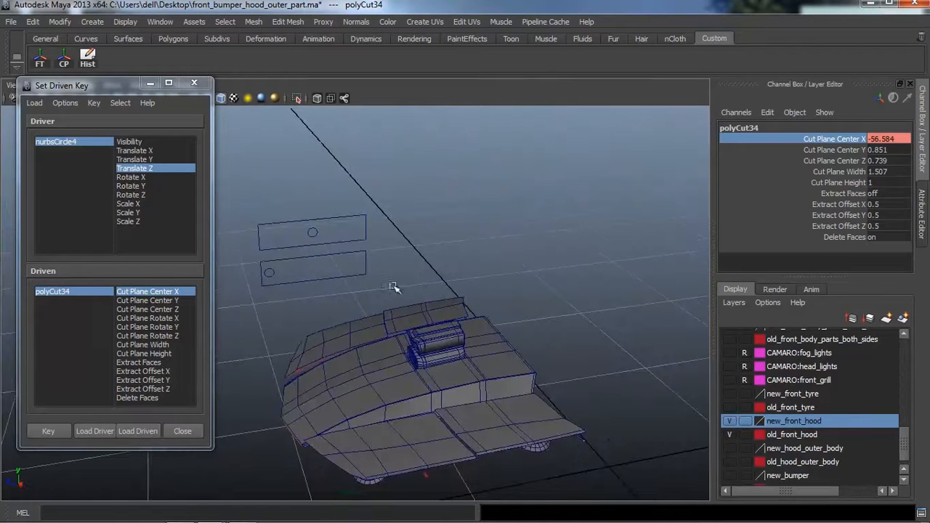
pyautogui.click(62, 431)
pyautogui.keyDown('alt'); pyautogui.moveTo(349, 379); pyautogui.dragTo(312, 302); pyautogui.keyUp('alt')
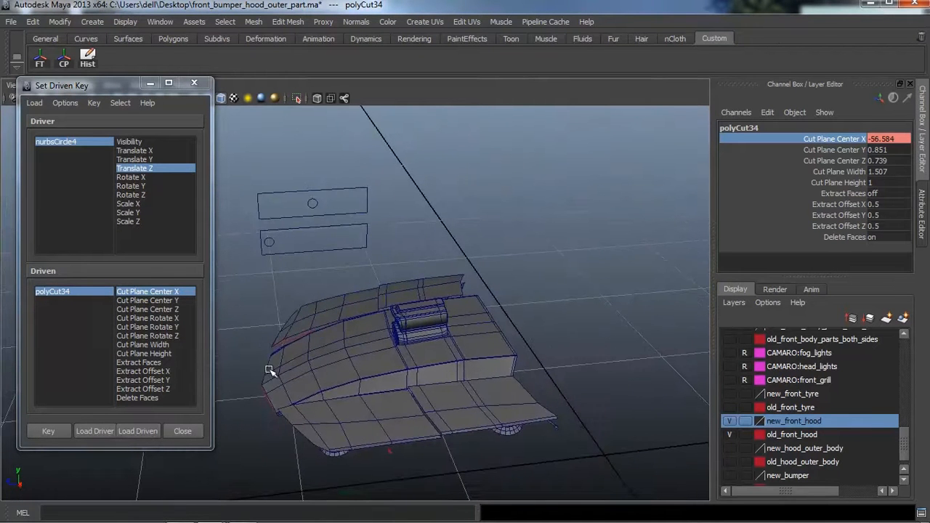
# Load the raised rear side panels as the driven object and key their Translate Y at 0.063
pyautogui.click(411, 295)
pyautogui.keyDown('alt'); pyautogui.moveTo(278, 396); pyautogui.dragTo(259, 404); pyautogui.keyUp('alt')
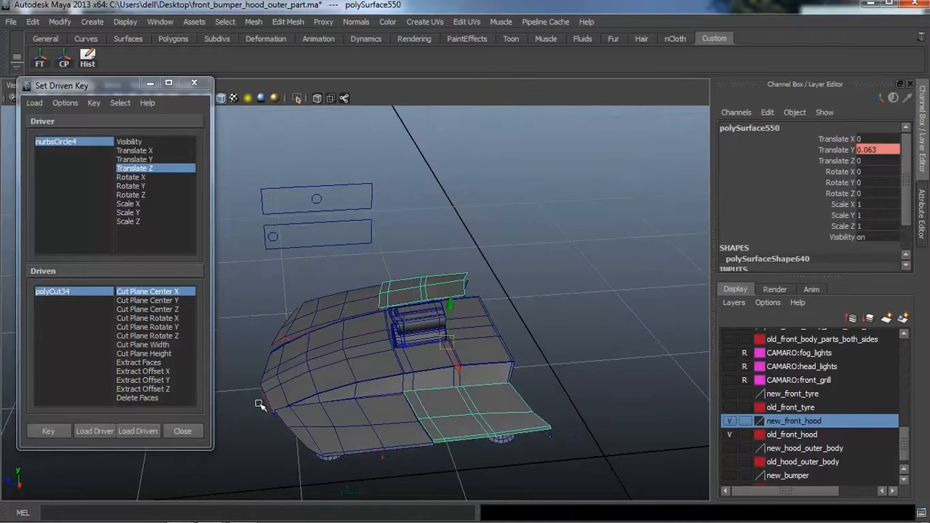
pyautogui.click(138, 431)
pyautogui.keyDown('alt'); pyautogui.moveTo(360, 356); pyautogui.dragTo(344, 347); pyautogui.keyUp('alt')
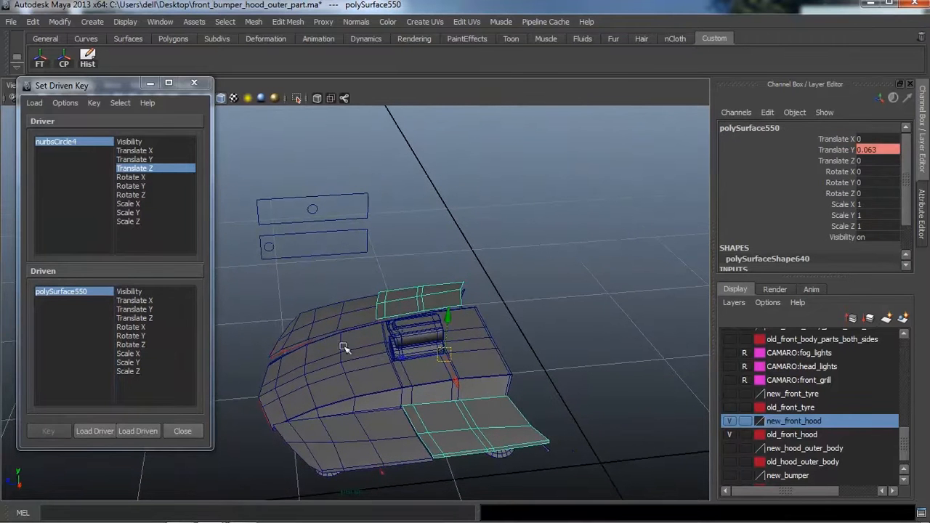
pyautogui.click(160, 308)
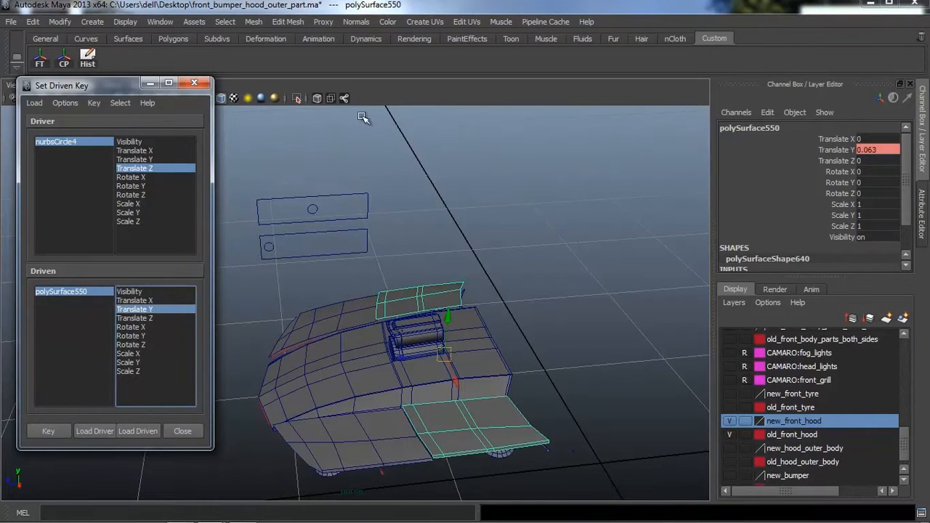
pyautogui.click(49, 434)
pyautogui.moveTo(384, 388)
pyautogui.keyDown('alt'); pyautogui.mouseDown()
pyautogui.moveTo(383, 331)
pyautogui.moveTo(374, 393)
pyautogui.moveTo(367, 382)
pyautogui.mouseUp(); pyautogui.keyUp('alt')
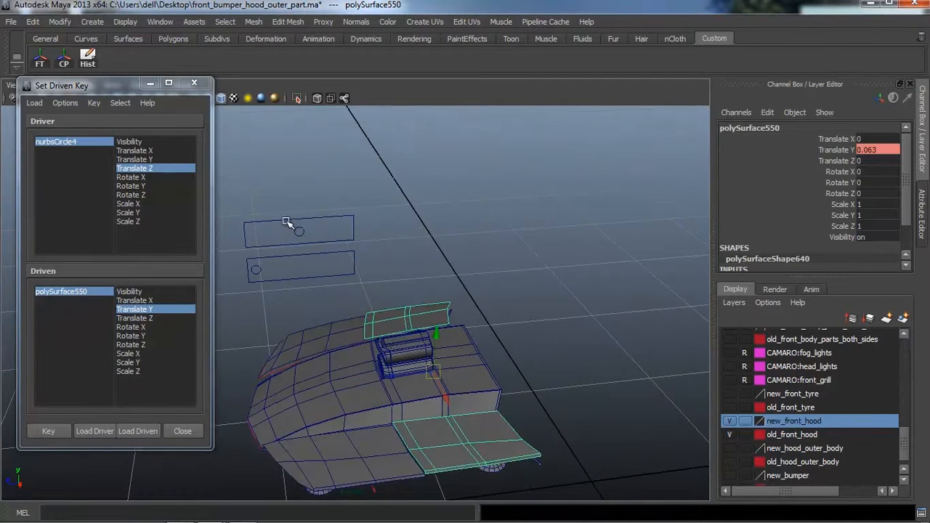
# With the slider circle moved to Translate Z about -0.343, set the rear side panels' Translate Y to 0 and key it
pyautogui.click(296, 231)
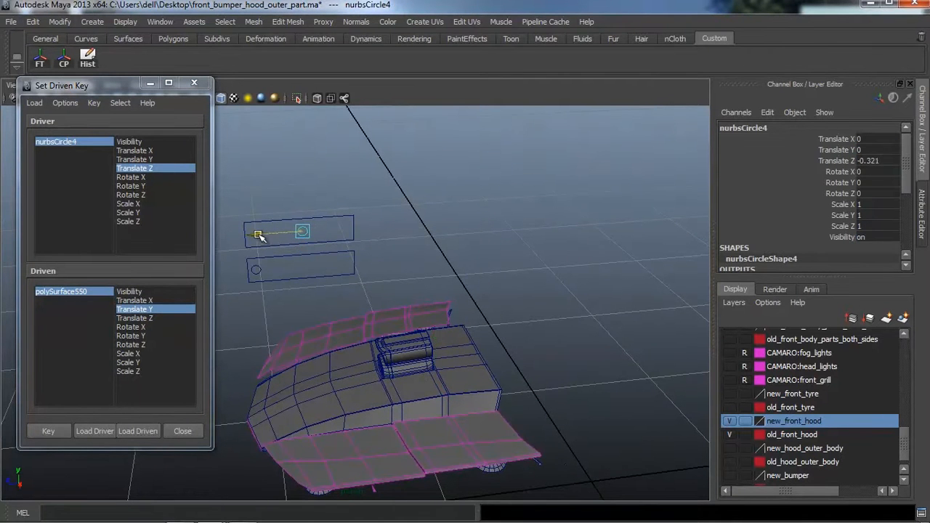
pyautogui.keyDown('alt'); pyautogui.moveTo(301, 322); pyautogui.dragTo(295, 320); pyautogui.keyUp('alt')
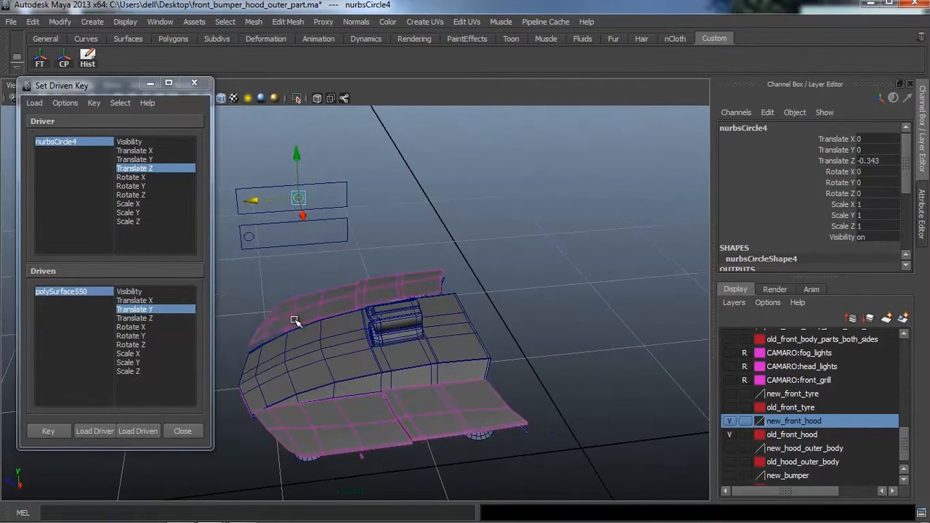
pyautogui.click(375, 290)
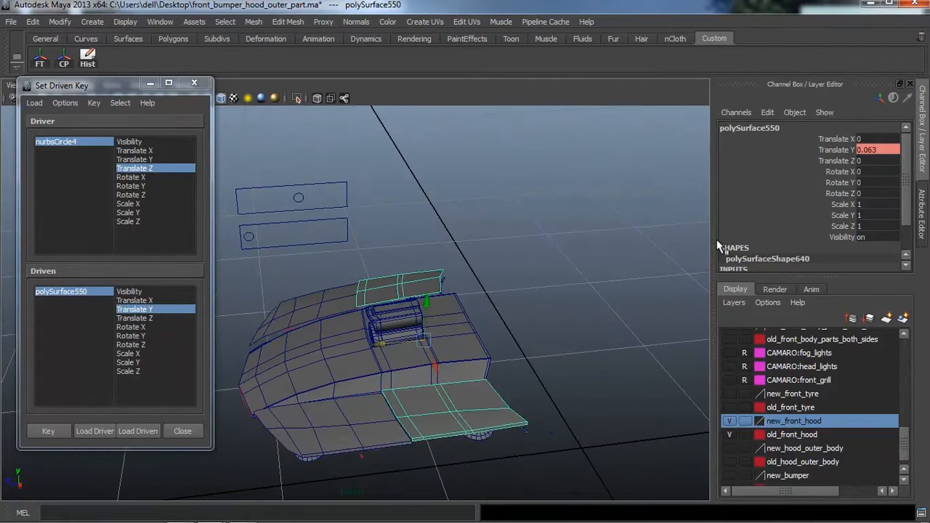
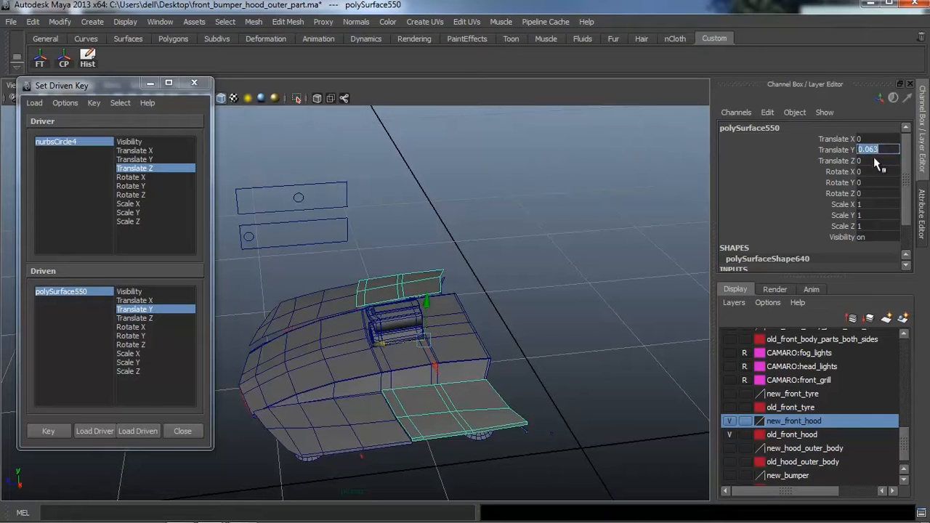
pyautogui.press('Return')
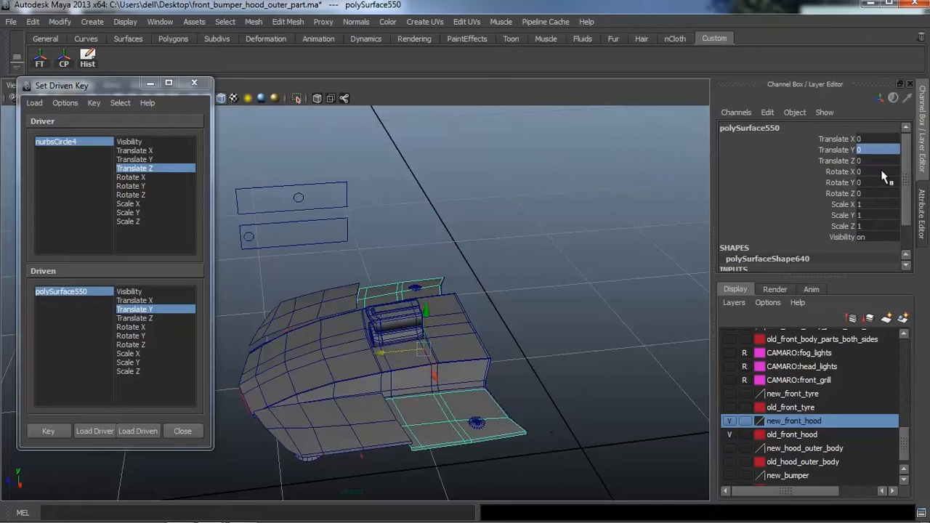
pyautogui.keyDown('alt'); pyautogui.moveTo(689, 230); pyautogui.dragTo(425, 320); pyautogui.keyUp('alt')
pyautogui.click(45, 435)
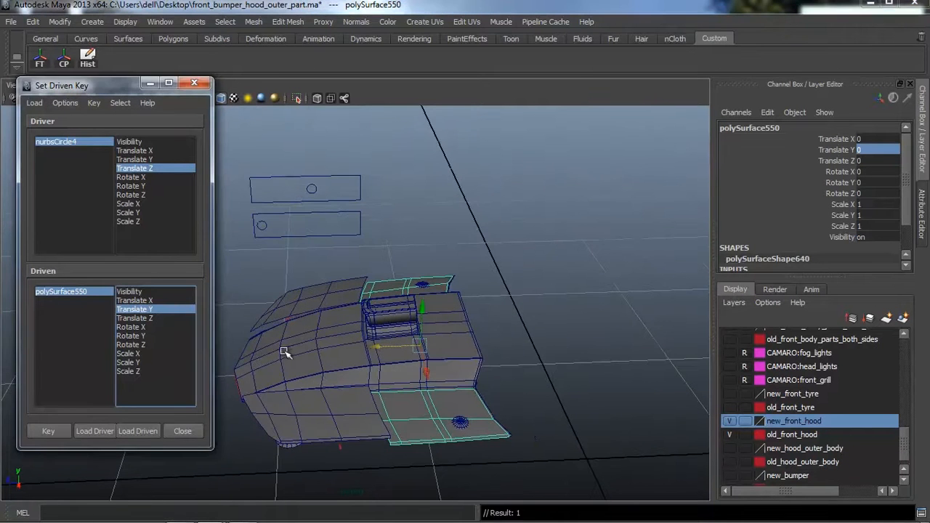
pyautogui.scroll(-1, 284, 352)
pyautogui.keyDown('alt'); pyautogui.moveTo(284, 352); pyautogui.dragTo(323, 323); pyautogui.keyUp('alt')
pyautogui.scroll(1, 318, 352)
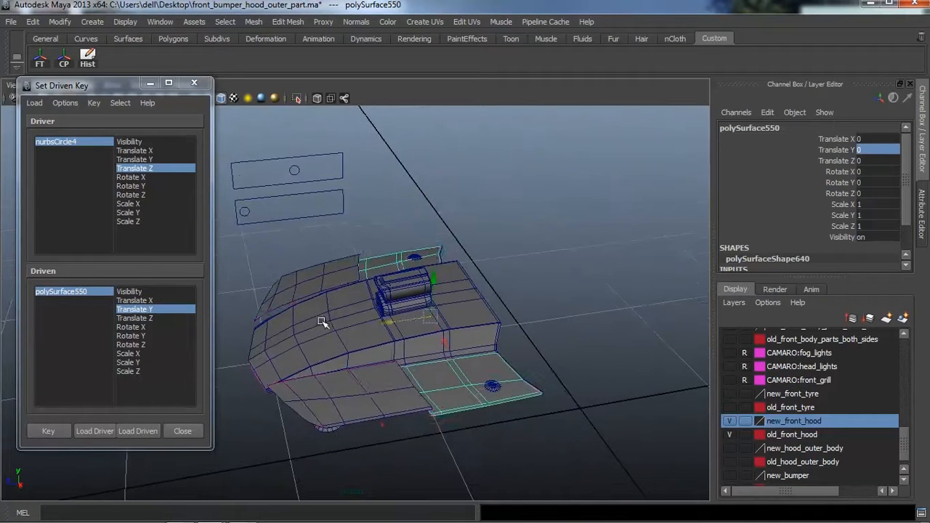
# Slide the circle back to Translate Z 0 to check the panels' motion, and select the front centre hood panel
pyautogui.click(297, 168)
pyautogui.moveTo(256, 175); pyautogui.dragTo(508, 327)
pyautogui.click(423, 319)
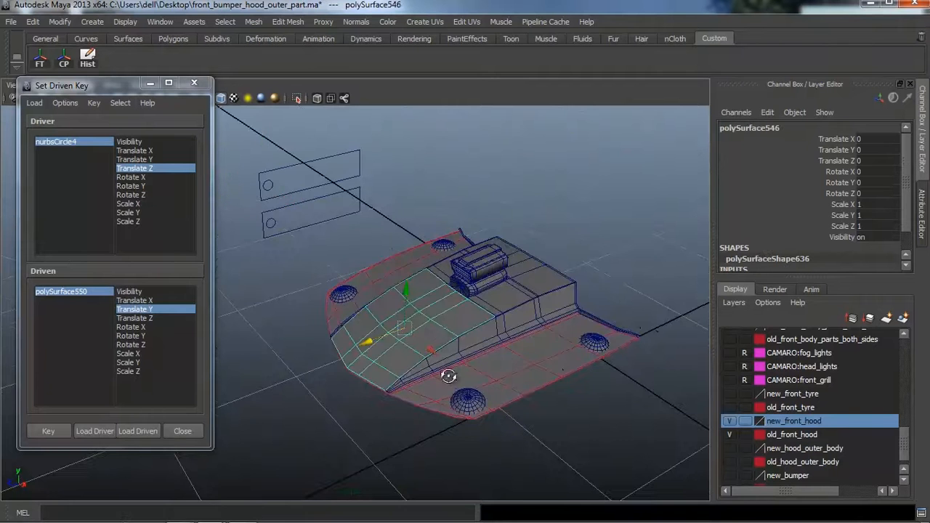
pyautogui.moveTo(446, 376)
pyautogui.keyDown('alt'); pyautogui.mouseDown()
pyautogui.moveTo(429, 345)
pyautogui.moveTo(423, 367)
pyautogui.moveTo(435, 369)
pyautogui.mouseUp(); pyautogui.keyUp('alt')
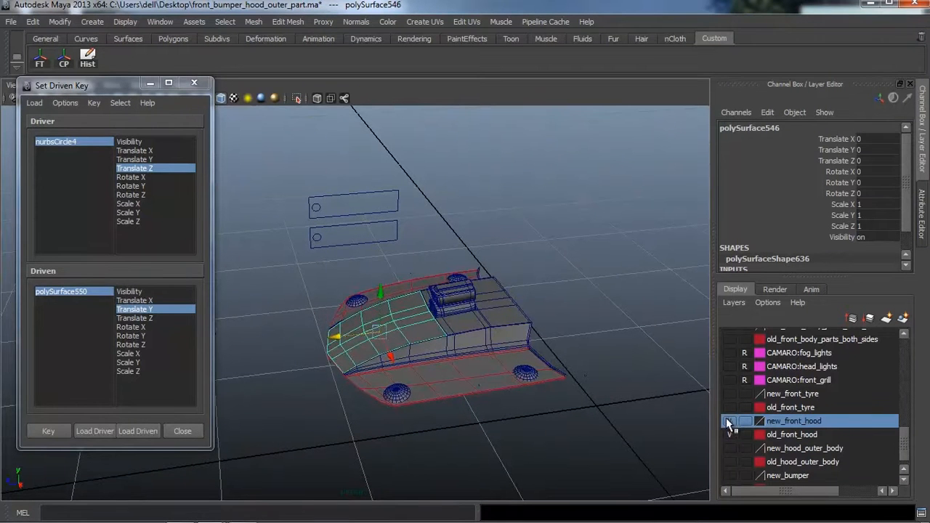
# Hide the new_front_hood layer and slide the circle to Translate Z about -0.479 to check how the old hood is cut away
pyautogui.click(729, 421)
pyautogui.click(317, 209)
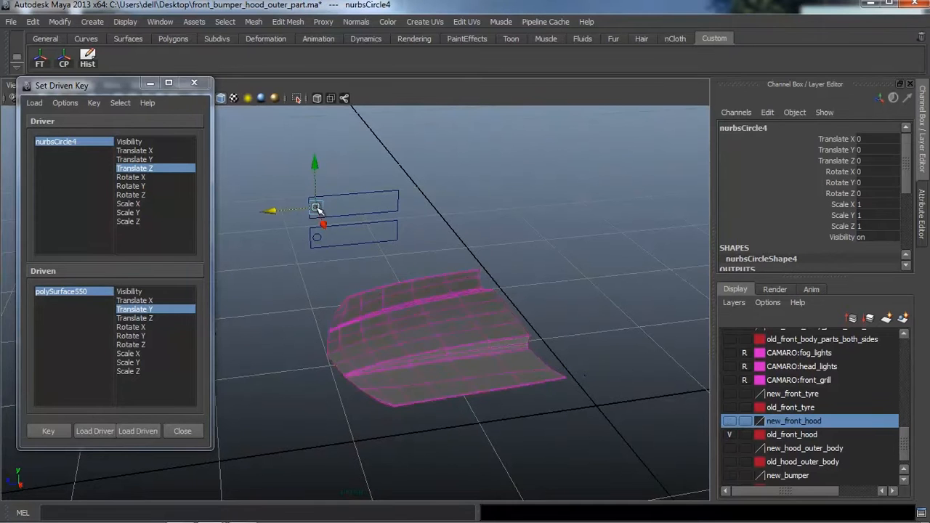
pyautogui.moveTo(277, 210); pyautogui.dragTo(288, 213)
pyautogui.moveTo(299, 214); pyautogui.dragTo(346, 279)
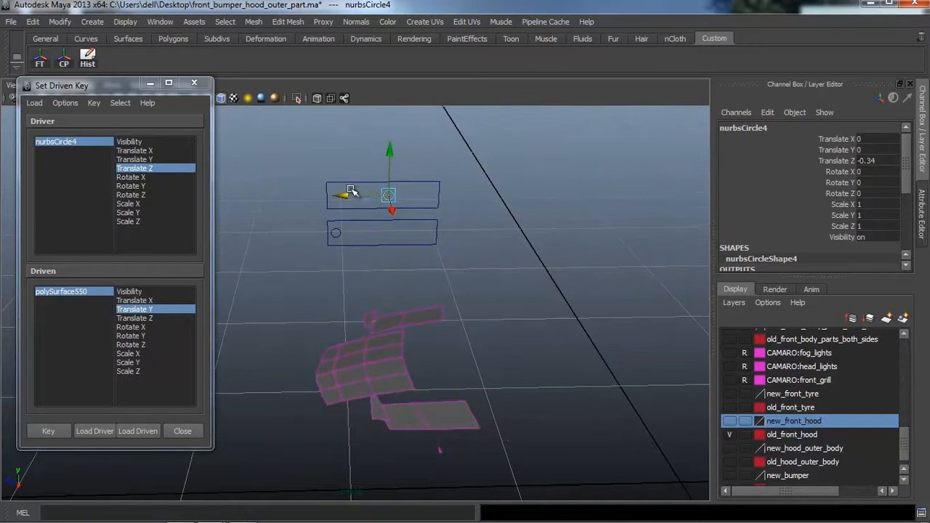
pyautogui.moveTo(343, 198); pyautogui.dragTo(389, 260)
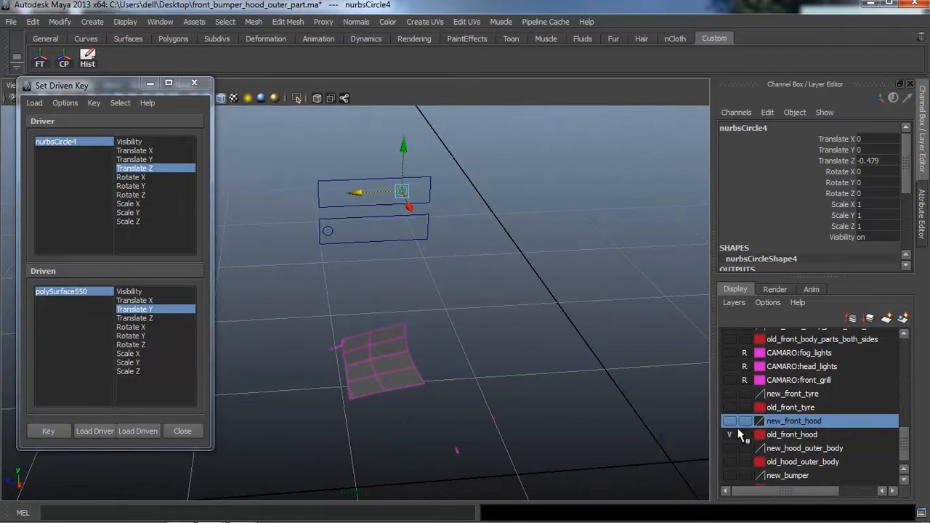
# Show the new_front_hood layer again and load its front centre panel as the driven object
pyautogui.click(729, 421)
pyautogui.keyDown('alt'); pyautogui.moveTo(587, 374); pyautogui.dragTo(513, 346); pyautogui.keyUp('alt')
pyautogui.click(386, 374)
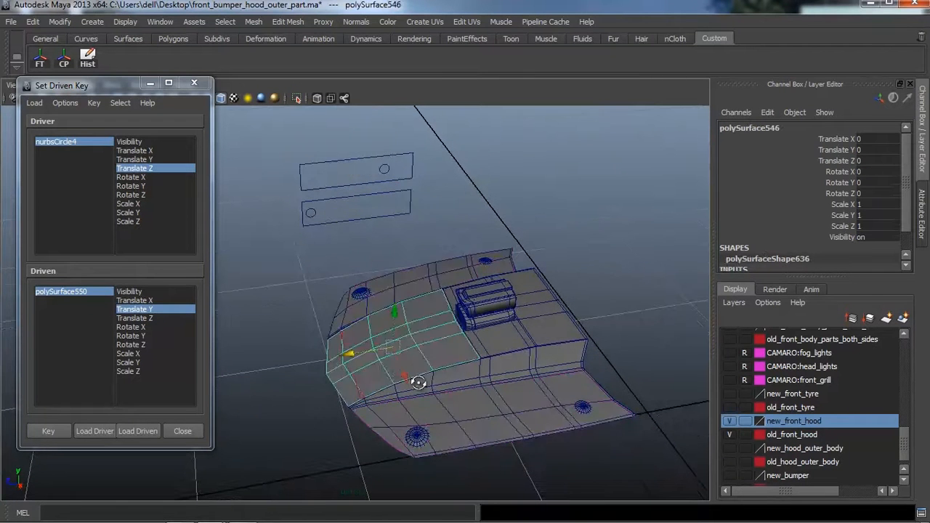
pyautogui.keyDown('alt'); pyautogui.moveTo(417, 382); pyautogui.dragTo(376, 333); pyautogui.keyUp('alt')
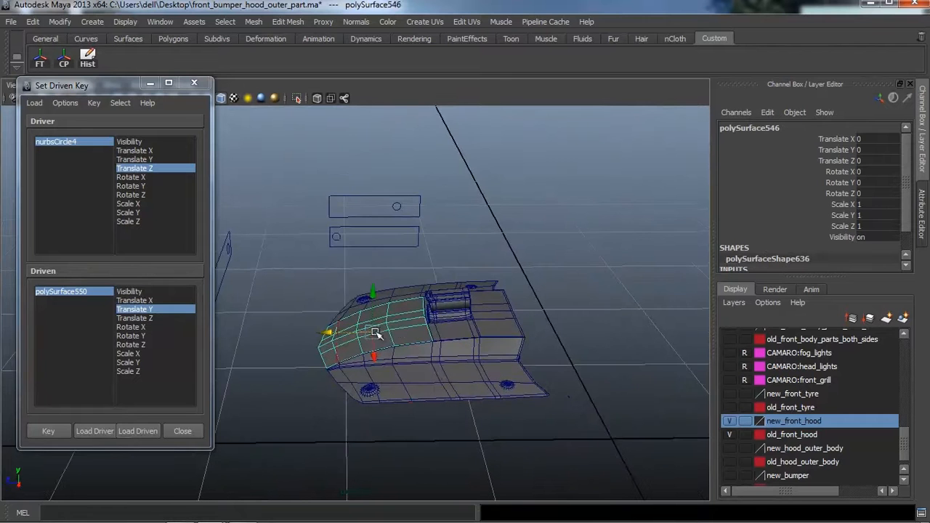
pyautogui.click(138, 431)
pyautogui.keyDown('alt'); pyautogui.moveTo(286, 409); pyautogui.dragTo(305, 388); pyautogui.keyUp('alt')
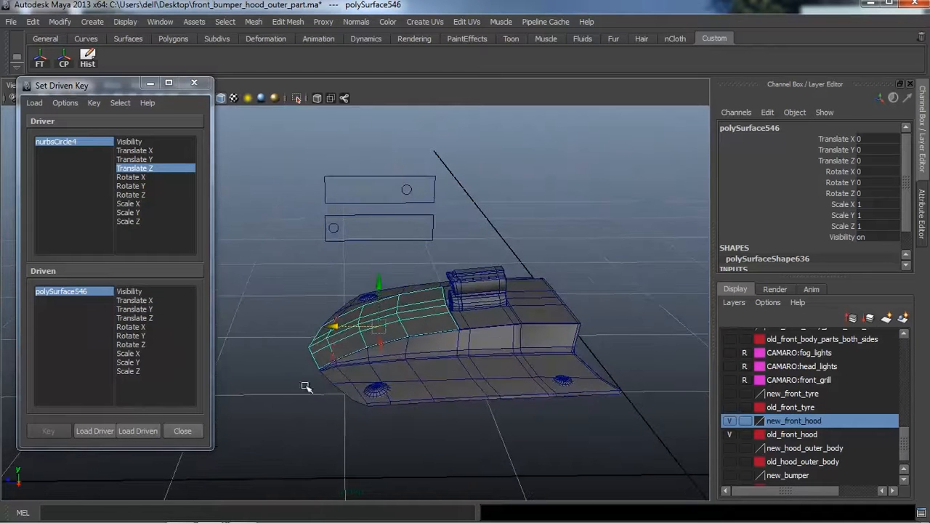
# Raise the front centre hood panel to Translate Y 0.026 and key its Translate Y to the slider circle
pyautogui.click(147, 312)
pyautogui.moveTo(379, 287); pyautogui.dragTo(394, 298)
pyautogui.scroll(3, 395, 303)
pyautogui.click(48, 431)
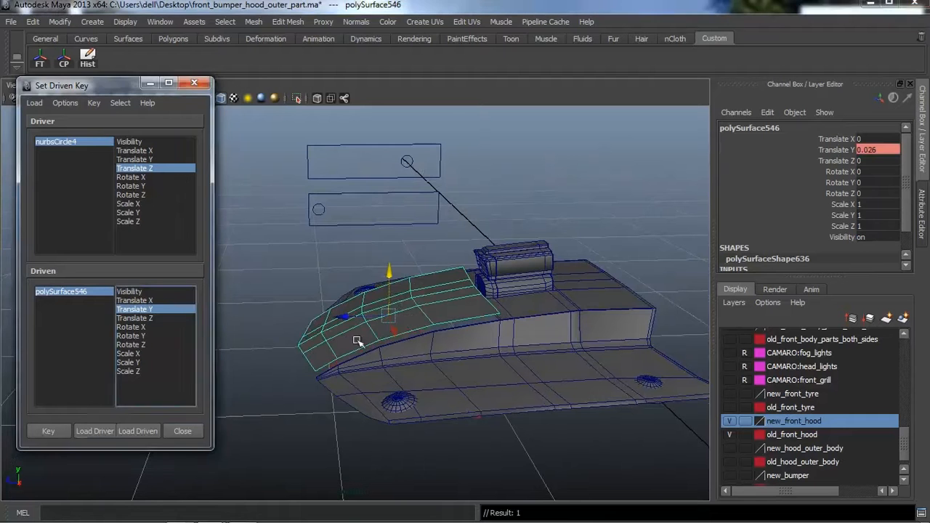
# Cut the front centre hood panel with the Cut Faces Tool, with face deletion on
pyautogui.keyDown('alt'); pyautogui.moveTo(390, 343); pyautogui.dragTo(395, 347); pyautogui.keyUp('alt')
pyautogui.click(294, 23)
pyautogui.click(312, 121)
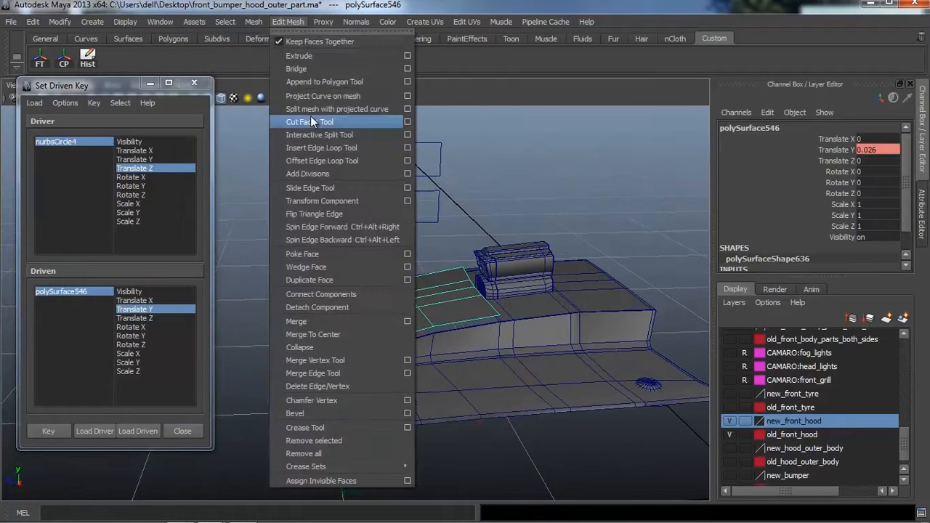
pyautogui.keyDown('alt'); pyautogui.moveTo(364, 211); pyautogui.dragTo(352, 345); pyautogui.keyUp('alt')
pyautogui.press('w')
pyautogui.scroll(2, 352, 346)
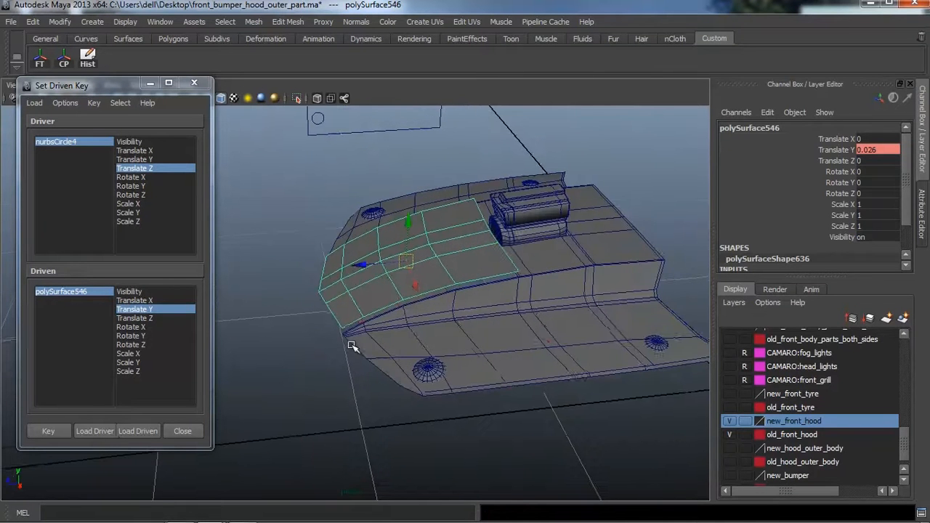
# Select the front centre panel's new polyCut35 node and load it as the driven object
pyautogui.hotkey('ctrl', 'a')
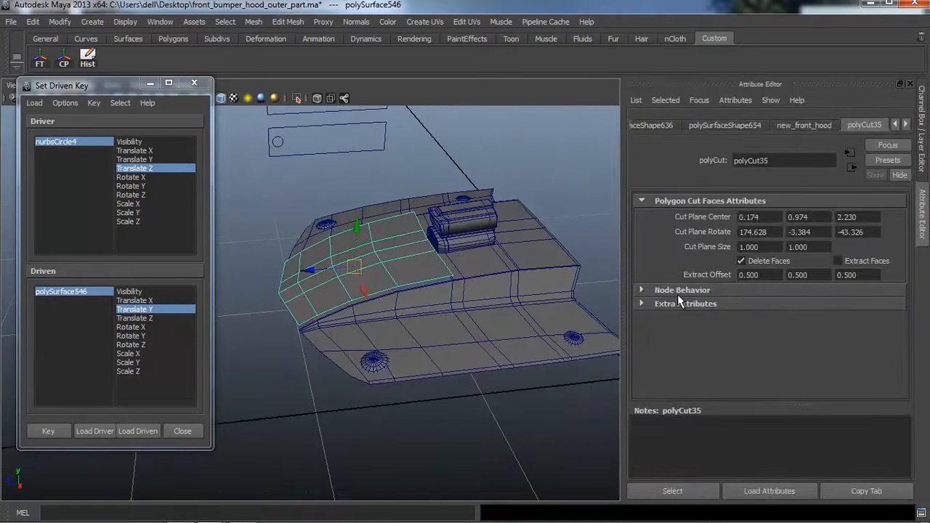
pyautogui.click(672, 491)
pyautogui.hotkey('ctrl', 'a')
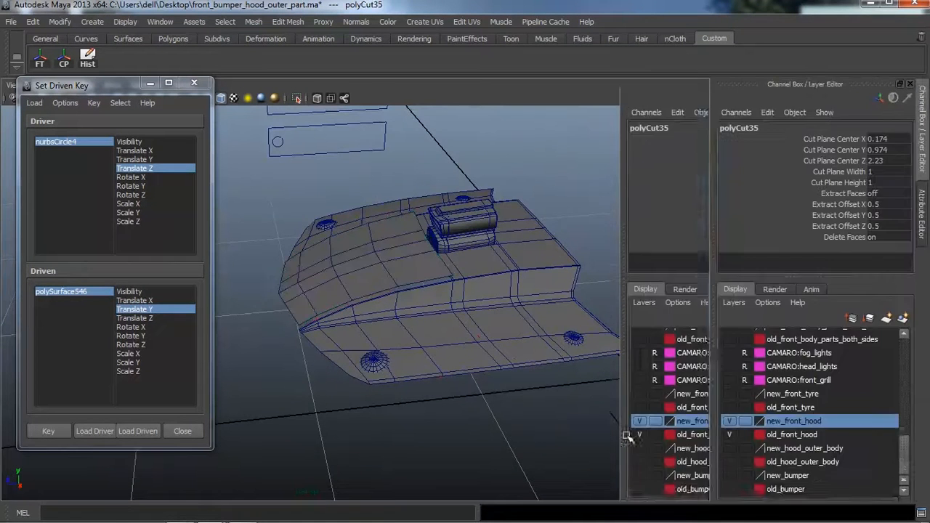
pyautogui.keyDown('alt'); pyautogui.moveTo(494, 349); pyautogui.dragTo(492, 332, button='middle'); pyautogui.keyUp('alt')
pyautogui.scroll(-3, 492, 332)
pyautogui.click(143, 430)
# Shift polyCut35's Cut Plane Center X to -35.826 and key it to the circle's Translate Z
pyautogui.keyDown('alt'); pyautogui.moveTo(374, 347); pyautogui.dragTo(359, 407, button='middle'); pyautogui.keyUp('alt')
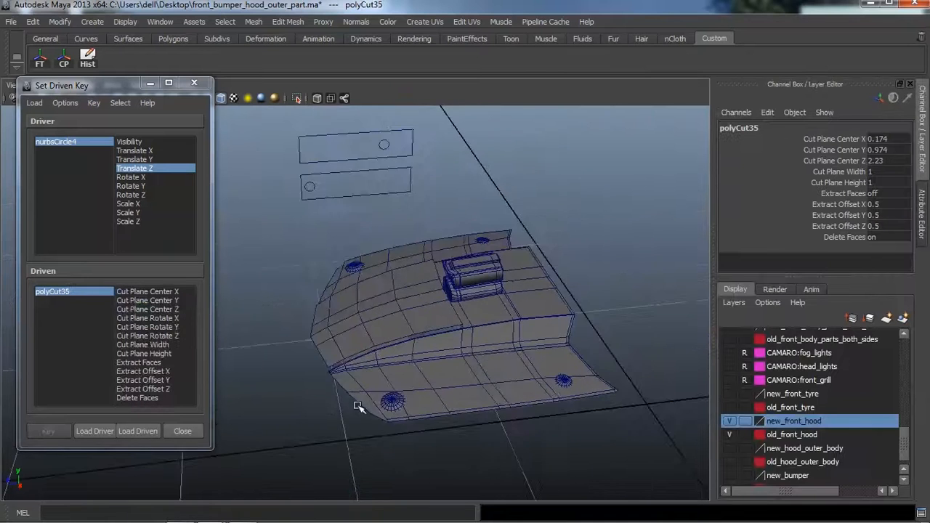
pyautogui.keyDown('alt'); pyautogui.moveTo(358, 407); pyautogui.dragTo(376, 373); pyautogui.keyUp('alt')
pyautogui.keyDown('alt'); pyautogui.moveTo(377, 362); pyautogui.dragTo(397, 355, button='middle'); pyautogui.keyUp('alt')
pyautogui.scroll(2, 398, 376)
pyautogui.scroll(-2, 399, 375)
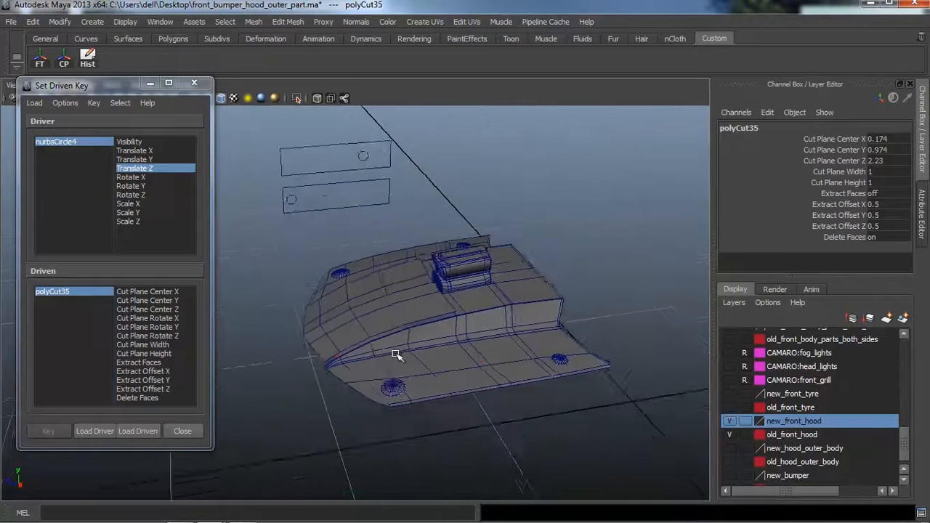
pyautogui.scroll(4, 397, 356)
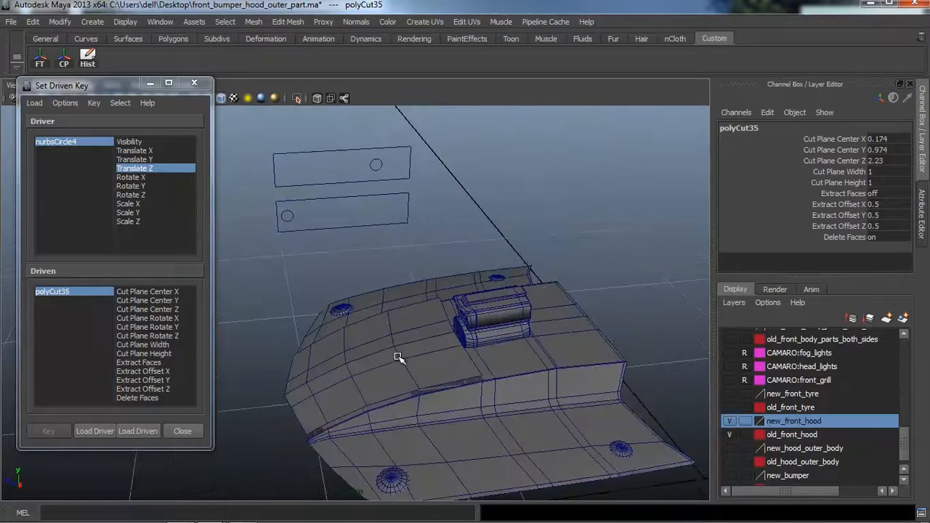
pyautogui.keyDown('alt'); pyautogui.moveTo(398, 358); pyautogui.dragTo(471, 311); pyautogui.keyUp('alt')
pyautogui.click(832, 139)
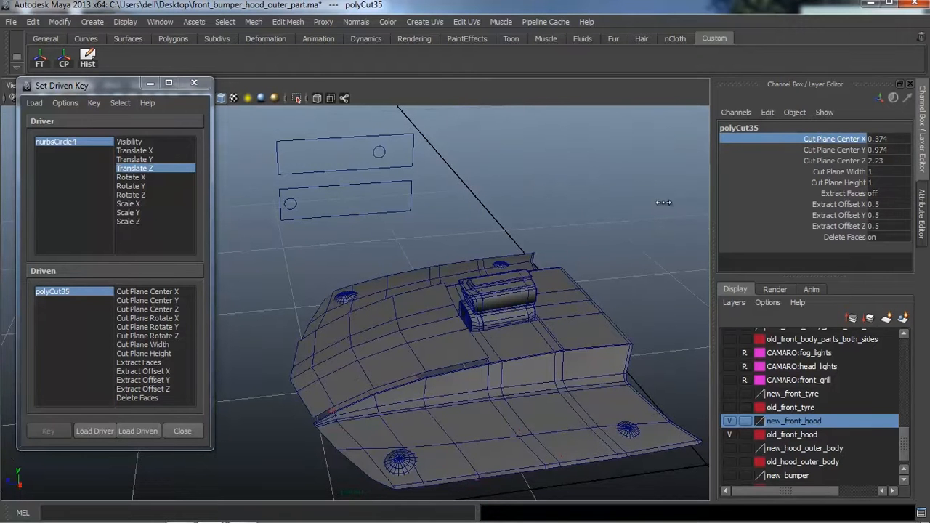
pyautogui.moveTo(663, 203); pyautogui.dragTo(174, 240, button='middle')
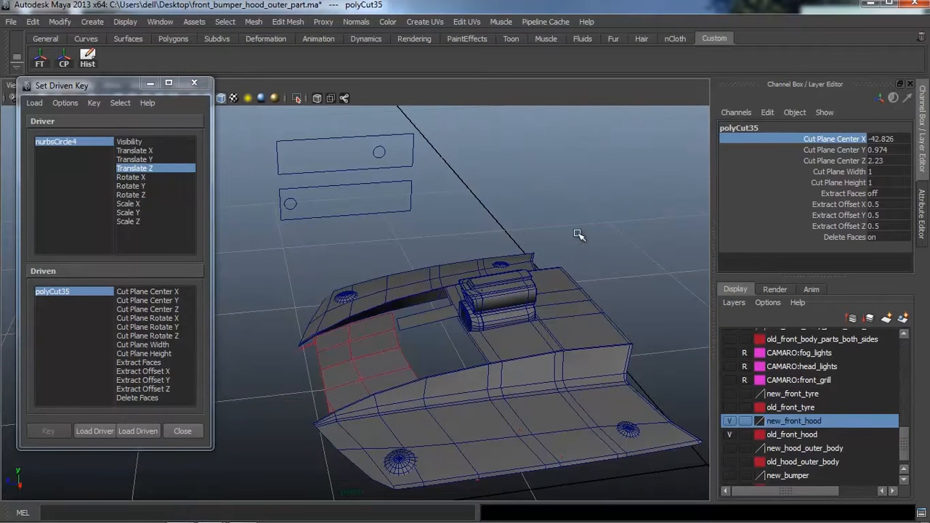
pyautogui.scroll(-3, 567, 240)
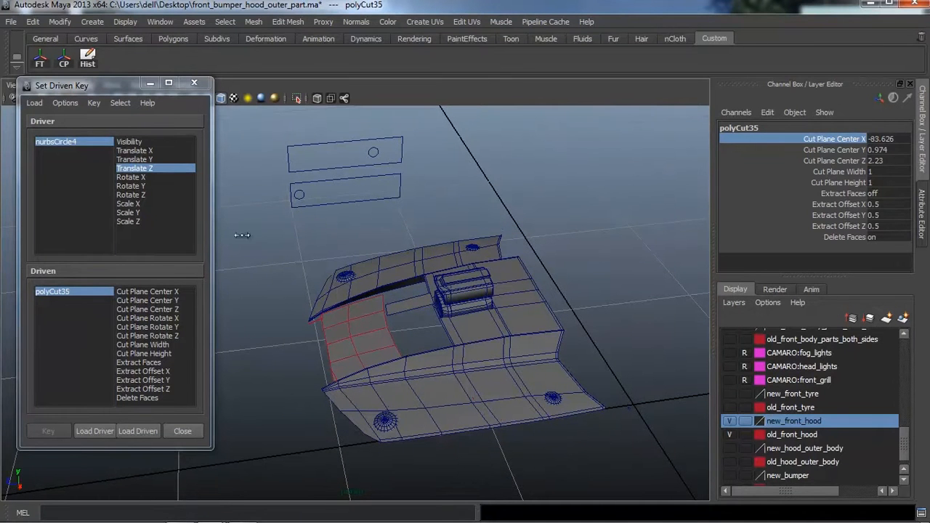
pyautogui.moveTo(197, 244); pyautogui.dragTo(643, 247, button='middle')
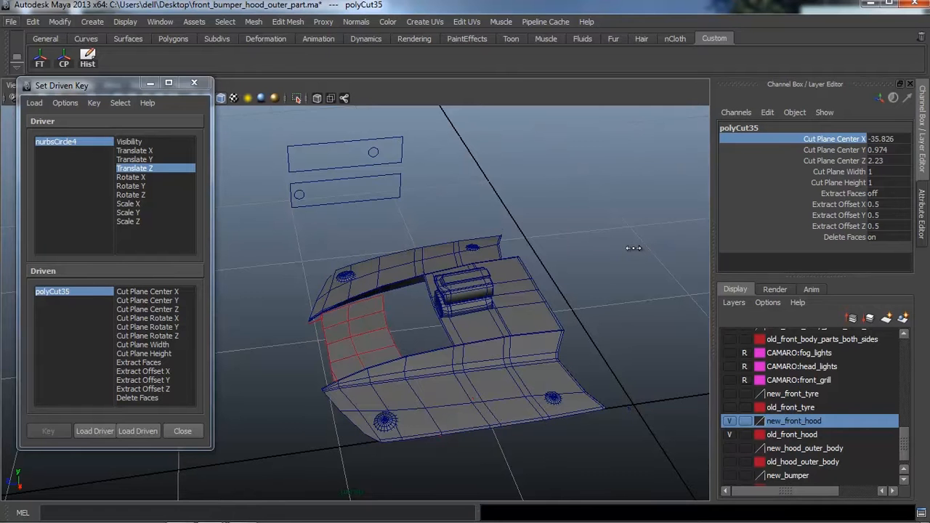
pyautogui.keyDown('alt'); pyautogui.moveTo(634, 248); pyautogui.dragTo(600, 270); pyautogui.keyUp('alt')
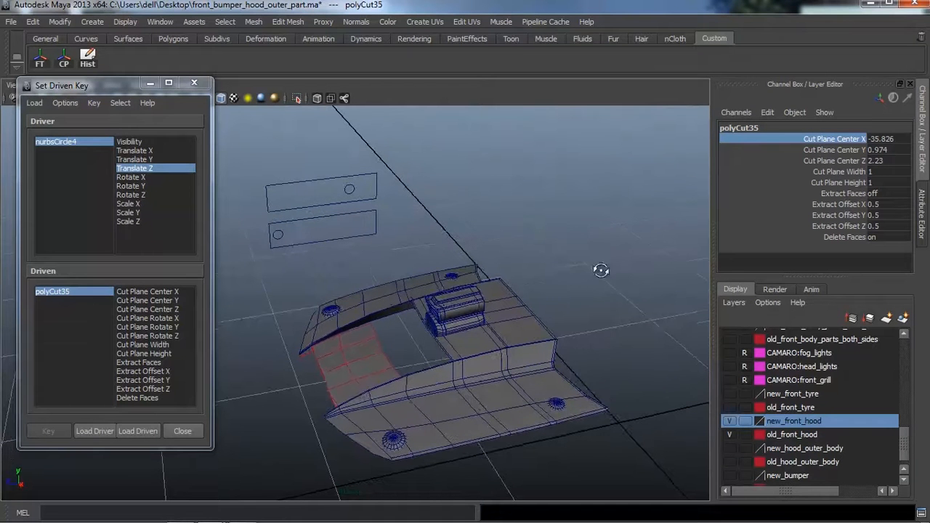
pyautogui.click(141, 308)
pyautogui.click(160, 292)
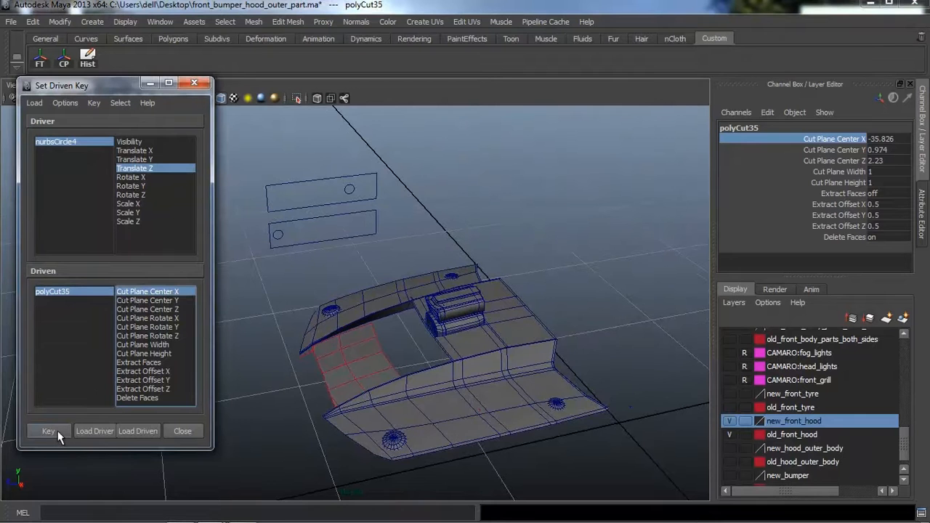
pyautogui.click(48, 431)
# Slide the circle to Translate Z about -0.528, set polyCut35's Cut Plane Center X to 7.374 and key it
pyautogui.keyDown('alt'); pyautogui.moveTo(353, 386); pyautogui.dragTo(393, 171); pyautogui.keyUp('alt')
pyautogui.click(358, 175)
pyautogui.moveTo(320, 176); pyautogui.dragTo(327, 179)
pyautogui.keyDown('alt'); pyautogui.moveTo(345, 243); pyautogui.dragTo(337, 282); pyautogui.keyUp('alt')
pyautogui.click(97, 289)
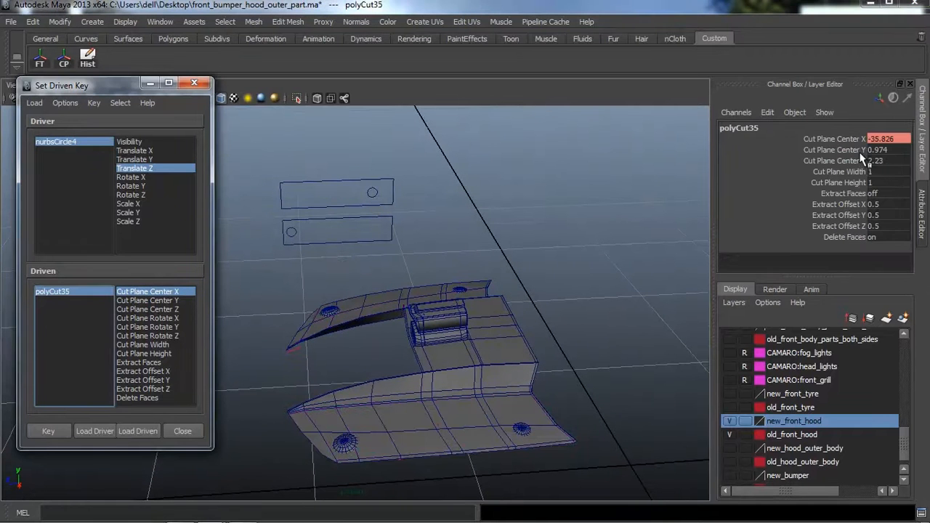
pyautogui.moveTo(412, 224); pyautogui.dragTo(860, 236, button='middle')
pyautogui.keyDown('alt'); pyautogui.moveTo(616, 264); pyautogui.dragTo(523, 265); pyautogui.keyUp('alt')
pyautogui.click(58, 436)
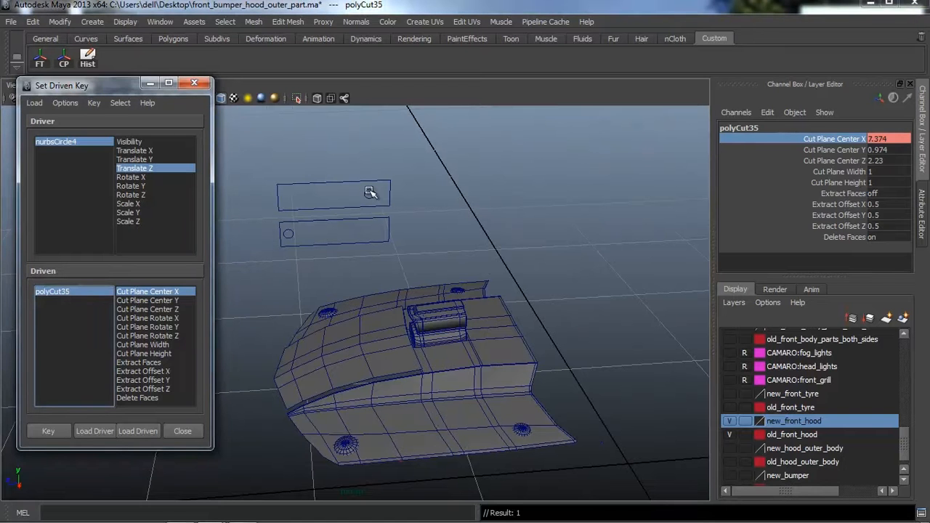
# Load the front centre hood panel as the driven object and key its Translate Y at 0.026
pyautogui.click(369, 348)
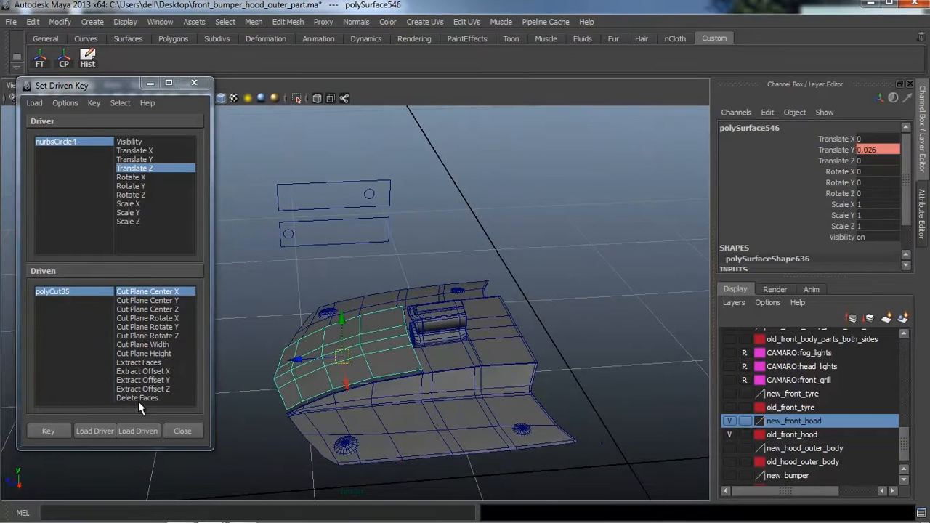
pyautogui.click(138, 431)
pyautogui.click(146, 309)
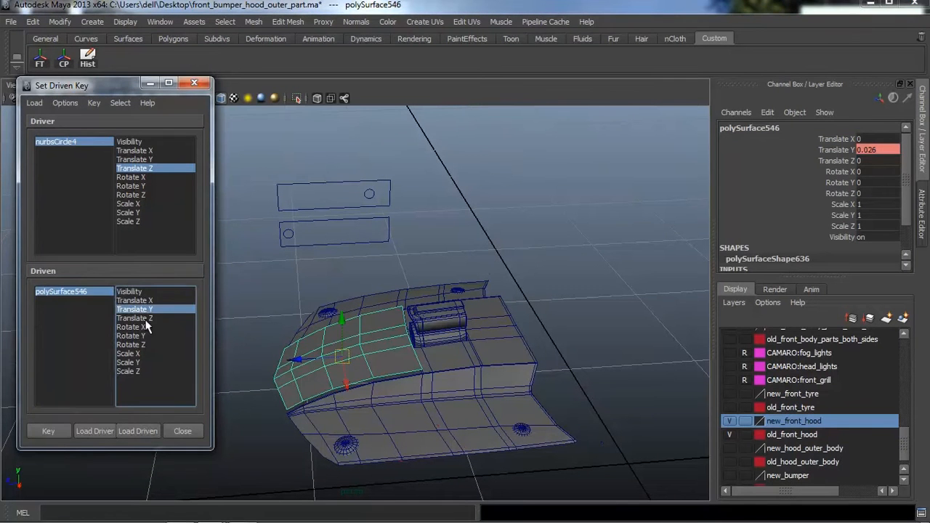
pyautogui.click(48, 431)
# Slide the circle to Translate Z about -0.589, set the front centre panel's Translate Y to 0 and key it
pyautogui.click(366, 194)
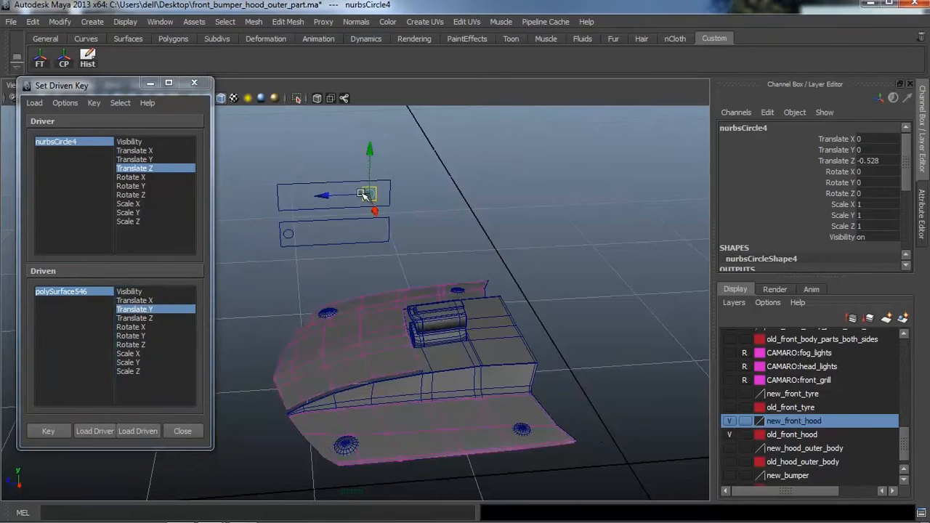
pyautogui.moveTo(324, 196); pyautogui.dragTo(328, 196, button='middle')
pyautogui.click(90, 291)
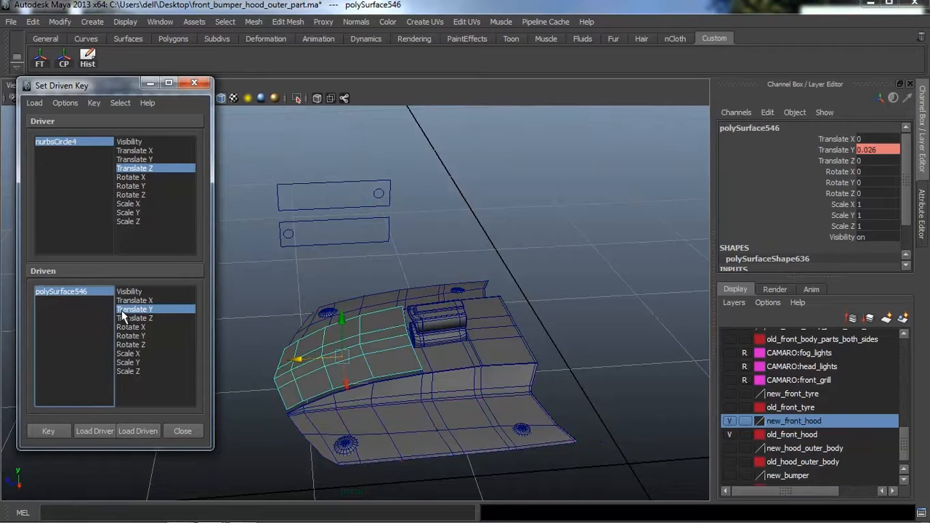
pyautogui.click(121, 309)
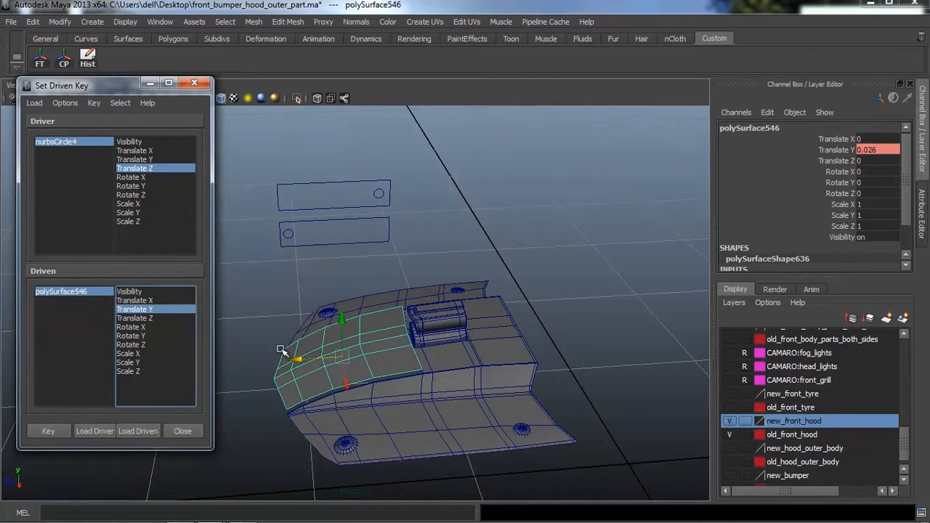
pyautogui.click(888, 151)
pyautogui.write('0')
pyautogui.press('Return')
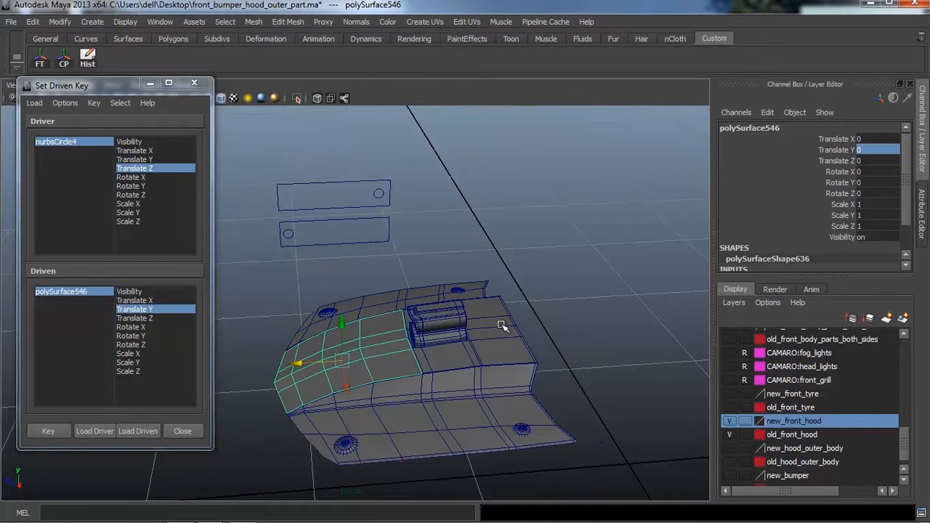
pyautogui.keyDown('alt'); pyautogui.moveTo(502, 327); pyautogui.dragTo(527, 396); pyautogui.keyUp('alt')
pyautogui.click(45, 431)
# Hide the new_front_hood layer and slide the circle back to Translate Z about -0.195 to check the old hood
pyautogui.click(494, 327)
pyautogui.click(730, 422)
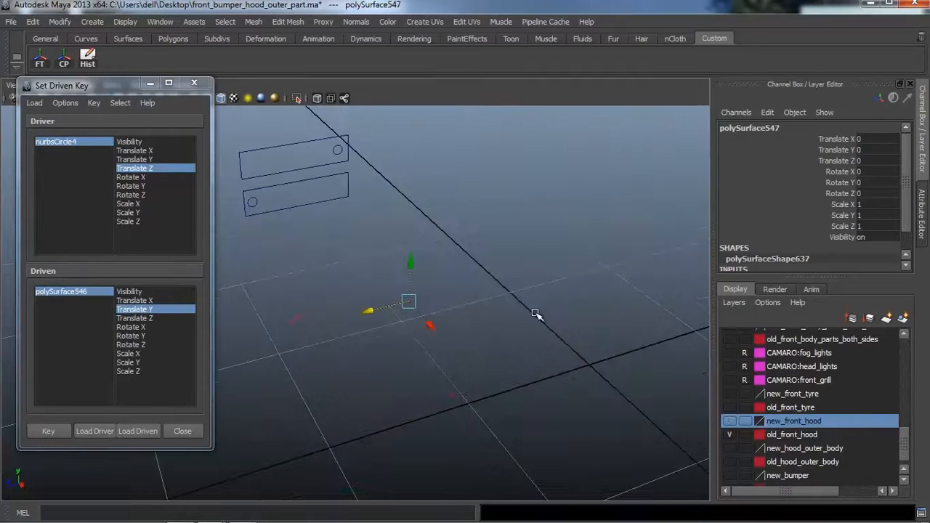
pyautogui.keyDown('alt'); pyautogui.moveTo(536, 314); pyautogui.dragTo(548, 367); pyautogui.keyUp('alt')
pyautogui.click(345, 189)
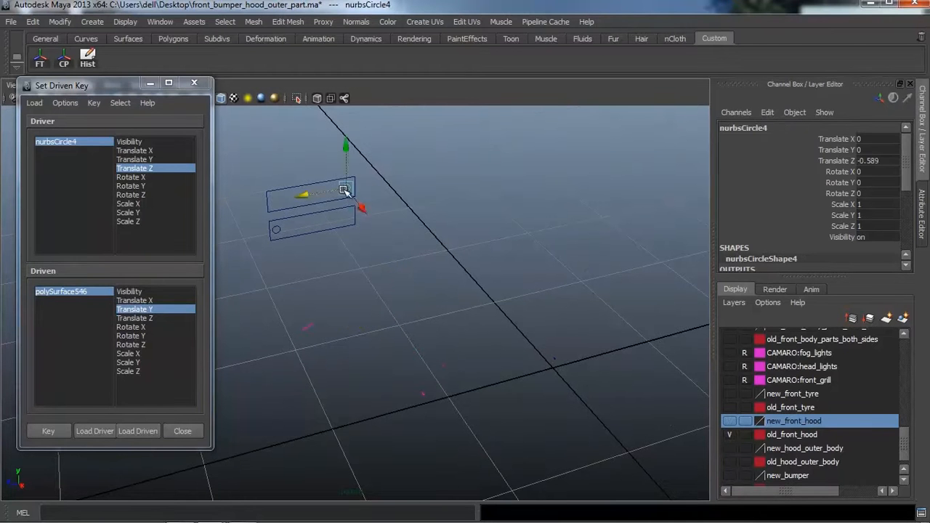
pyautogui.moveTo(313, 192); pyautogui.dragTo(262, 204)
pyautogui.keyDown('alt'); pyautogui.moveTo(370, 294); pyautogui.dragTo(394, 310); pyautogui.keyUp('alt')
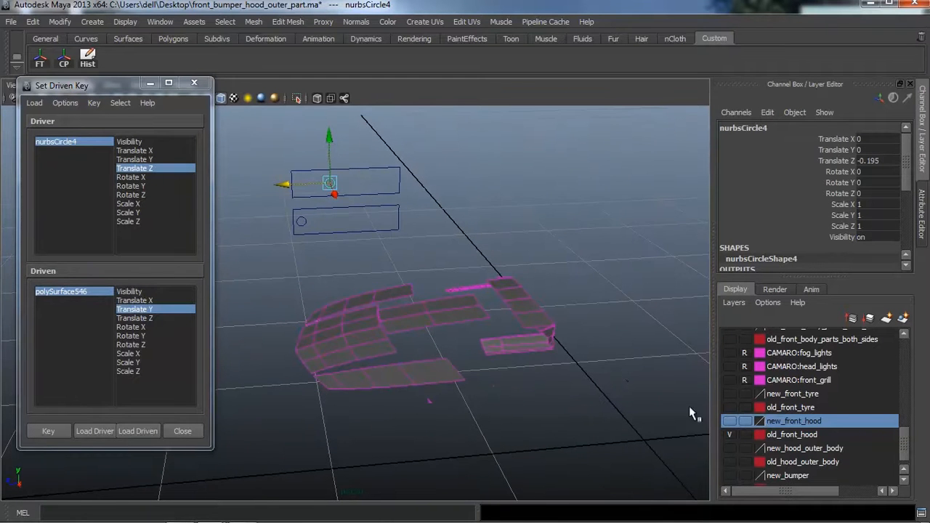
# Show the new_front_hood layer, hide old_front_hood, and load the new hood's long side-wall piece as the driven object
pyautogui.click(729, 421)
pyautogui.click(730, 433)
pyautogui.moveTo(546, 370)
pyautogui.keyDown('alt'); pyautogui.mouseDown()
pyautogui.moveTo(526, 349)
pyautogui.moveTo(539, 365)
pyautogui.moveTo(541, 353)
pyautogui.mouseUp(); pyautogui.keyUp('alt')
pyautogui.click(544, 348)
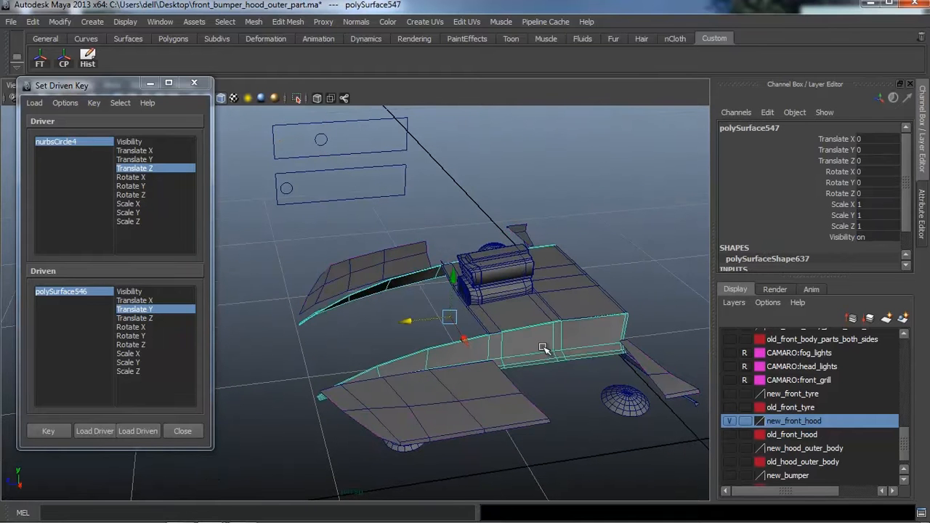
pyautogui.click(133, 430)
pyautogui.scroll(-3, 368, 347)
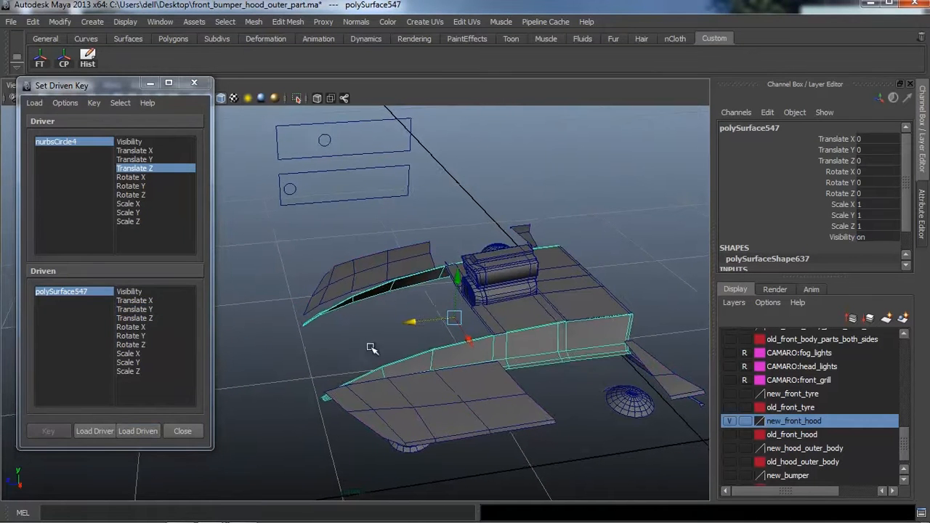
# Cut the long side-wall piece with the Cut Faces Tool, with face deletion on
pyautogui.keyDown('alt'); pyautogui.moveTo(401, 353); pyautogui.dragTo(376, 320); pyautogui.keyUp('alt')
pyautogui.click(290, 21)
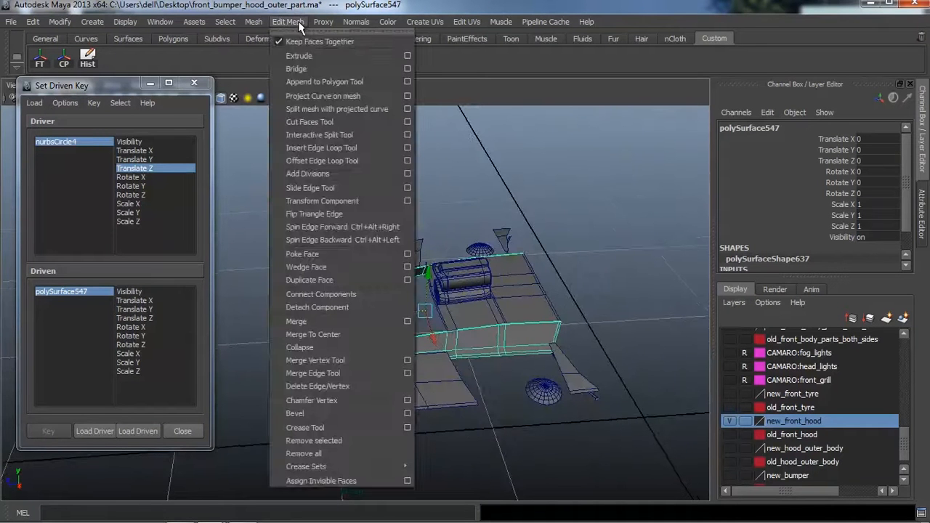
pyautogui.click(314, 122)
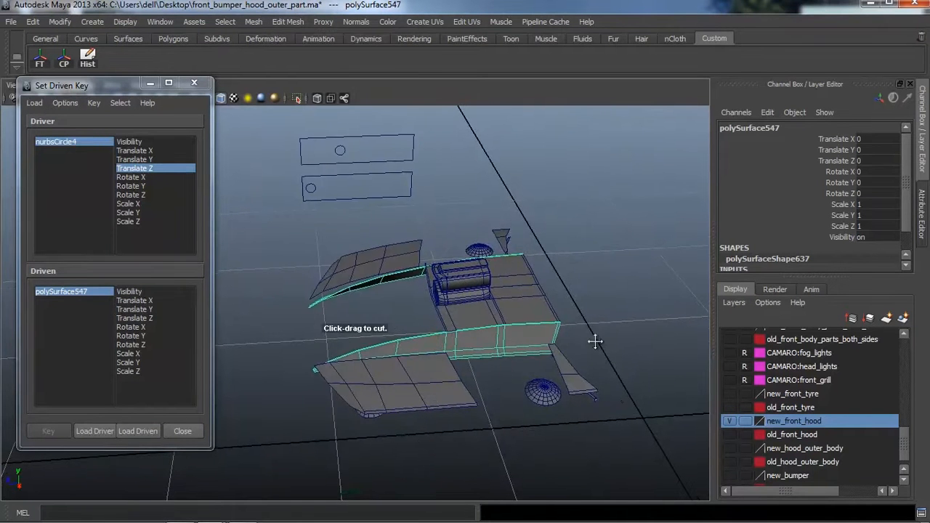
pyautogui.keyDown('alt'); pyautogui.moveTo(592, 339); pyautogui.dragTo(539, 358); pyautogui.keyUp('alt')
pyautogui.press('w')
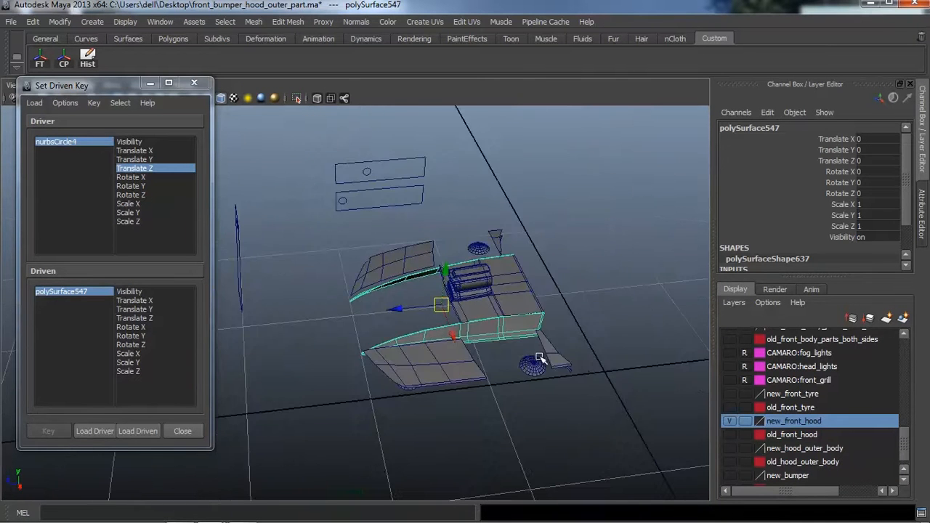
# Select the side-wall piece's new polyCut36 node and load it as the driven object
pyautogui.hotkey('ctrl', 'a')
pyautogui.click(763, 262)
pyautogui.scroll(3, 523, 283)
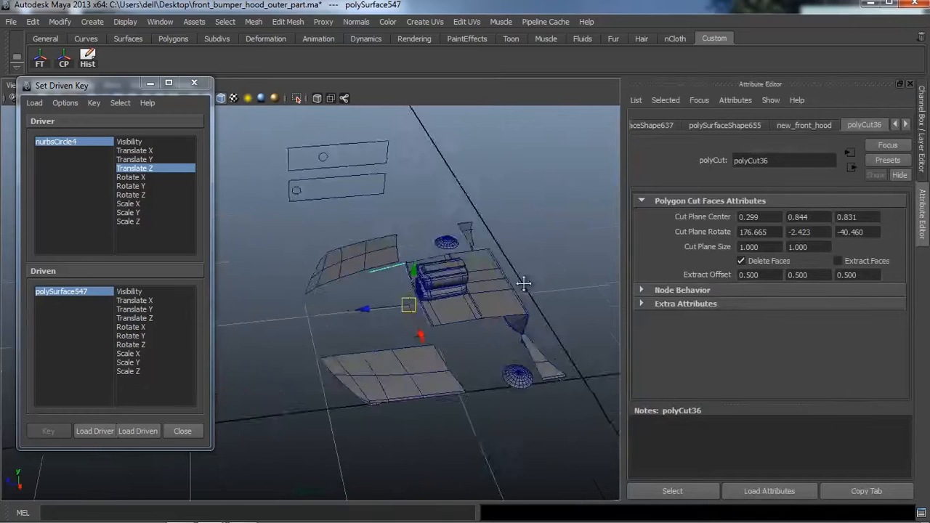
pyautogui.keyDown('alt'); pyautogui.moveTo(523, 283); pyautogui.dragTo(490, 313); pyautogui.keyUp('alt')
pyautogui.hotkey('ctrl', 'a')
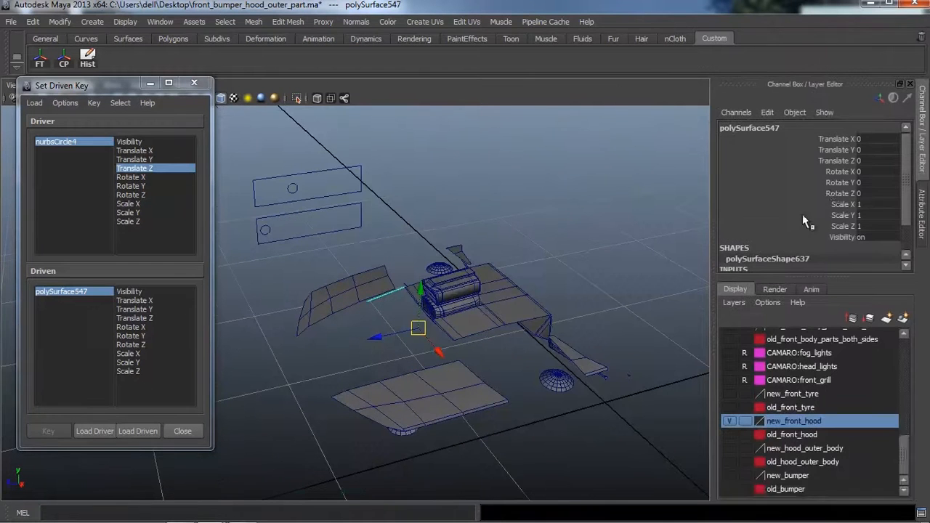
pyautogui.hotkey('ctrl', 'a')
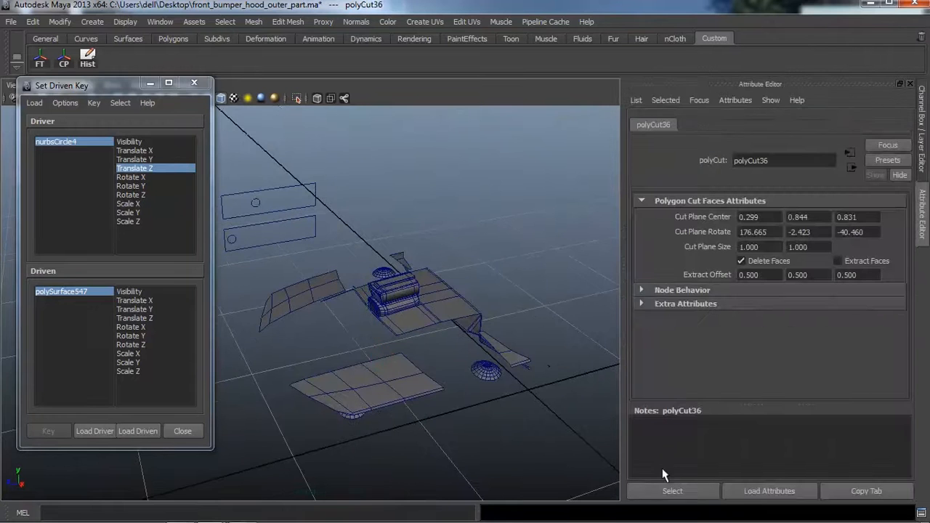
pyautogui.hotkey('ctrl', 'a')
pyautogui.click(142, 431)
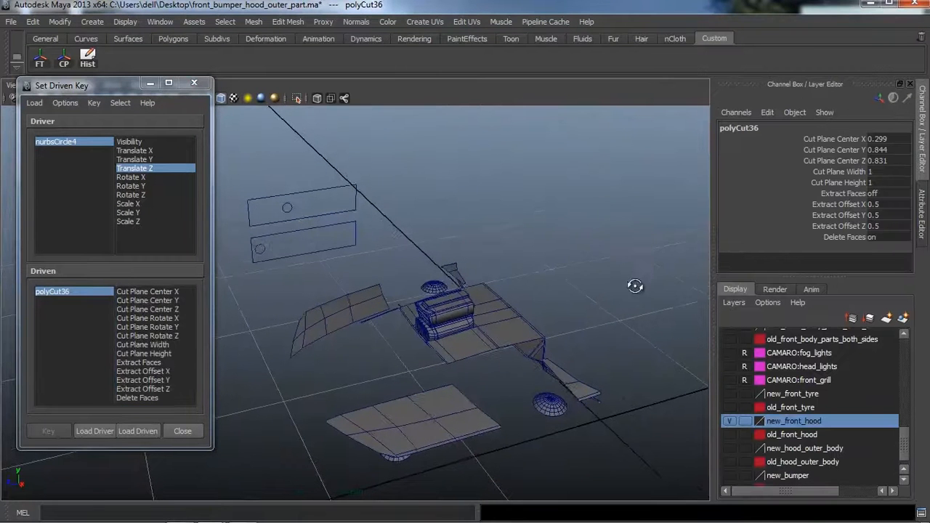
# Set polyCut36's Cut Plane Center X to 11.099 so the side wall is cut away, and key it against the circle's Translate Z
pyautogui.click(848, 139)
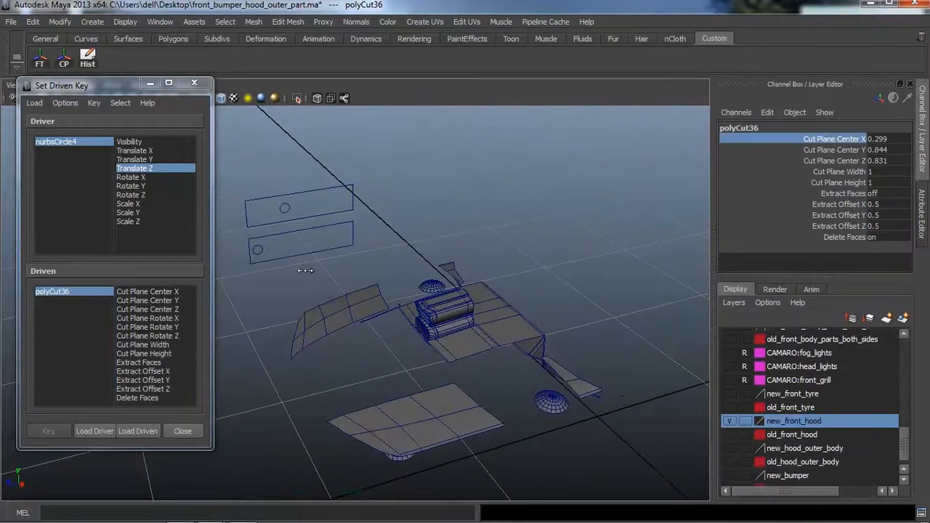
pyautogui.moveTo(649, 270); pyautogui.dragTo(810, 282, button='middle')
pyautogui.moveTo(715, 291); pyautogui.dragTo(705, 291, button='middle')
pyautogui.keyDown('alt'); pyautogui.moveTo(663, 299); pyautogui.dragTo(610, 335); pyautogui.keyUp('alt')
pyautogui.click(145, 291)
pyautogui.keyDown('alt'); pyautogui.moveTo(289, 337); pyautogui.dragTo(260, 368); pyautogui.keyUp('alt')
pyautogui.click(45, 433)
pyautogui.keyDown('alt'); pyautogui.moveTo(363, 261); pyautogui.dragTo(387, 243); pyautogui.keyUp('alt')
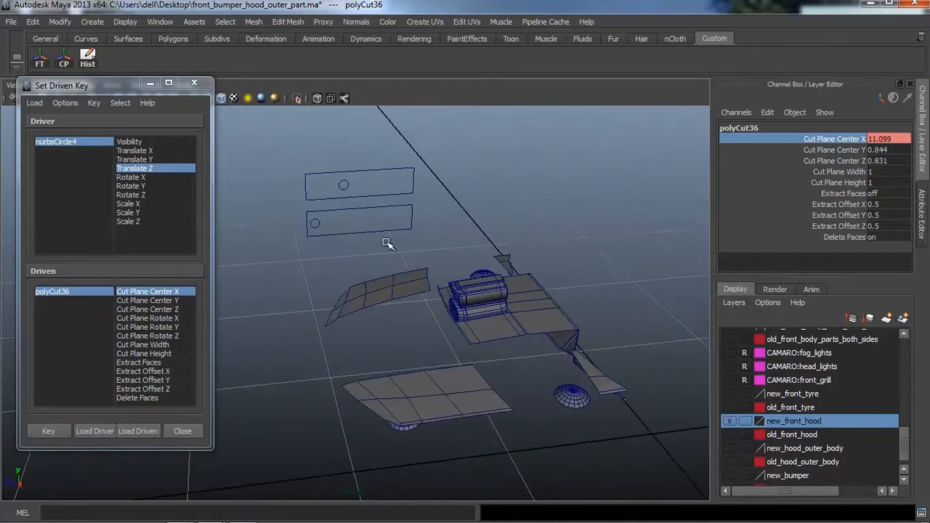
# Show the old_front_hood layer and slide the upper slider circle slightly further along Z
pyautogui.click(343, 188)
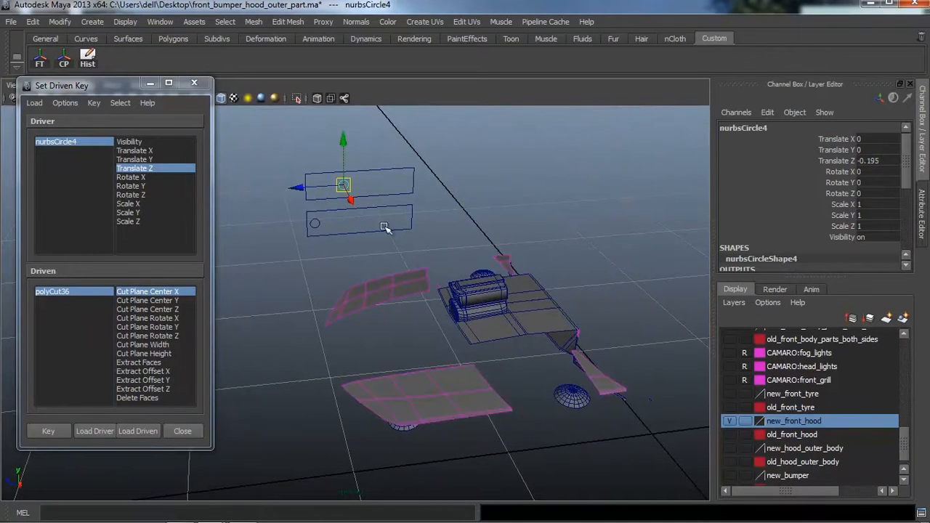
pyautogui.click(728, 434)
pyautogui.keyDown('alt'); pyautogui.moveTo(429, 323); pyautogui.dragTo(372, 247); pyautogui.keyUp('alt')
pyautogui.moveTo(308, 210); pyautogui.dragTo(311, 212)
pyautogui.keyDown('alt'); pyautogui.moveTo(361, 279); pyautogui.dragTo(386, 281); pyautogui.keyUp('alt')
pyautogui.scroll(2, 378, 281)
# Try raising polyCut36's Cut Plane Center X to 308.199 at the circle's current position to restore the side wall
pyautogui.click(98, 290)
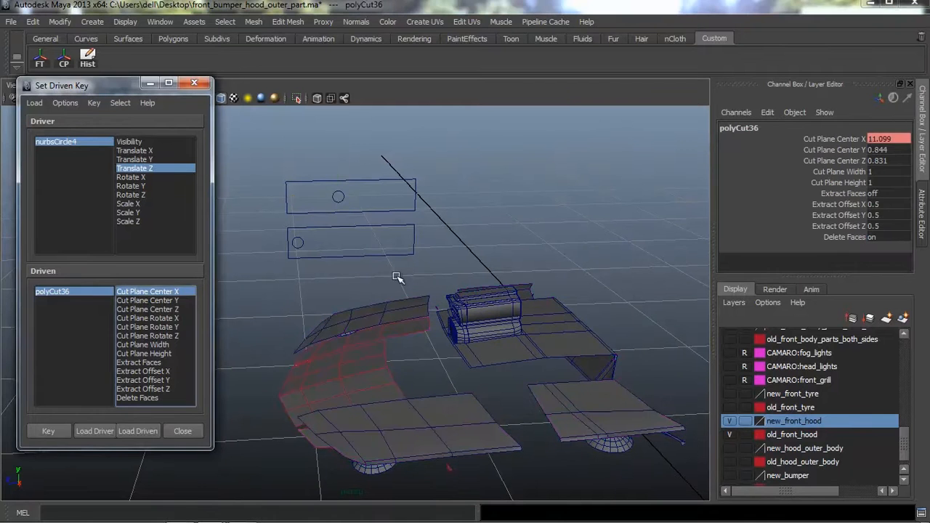
pyautogui.click(833, 139)
pyautogui.moveTo(654, 220); pyautogui.dragTo(926, 233, button='middle')
pyautogui.moveTo(222, 226); pyautogui.dragTo(875, 254, button='middle')
pyautogui.moveTo(243, 237); pyautogui.dragTo(566, 260, button='middle')
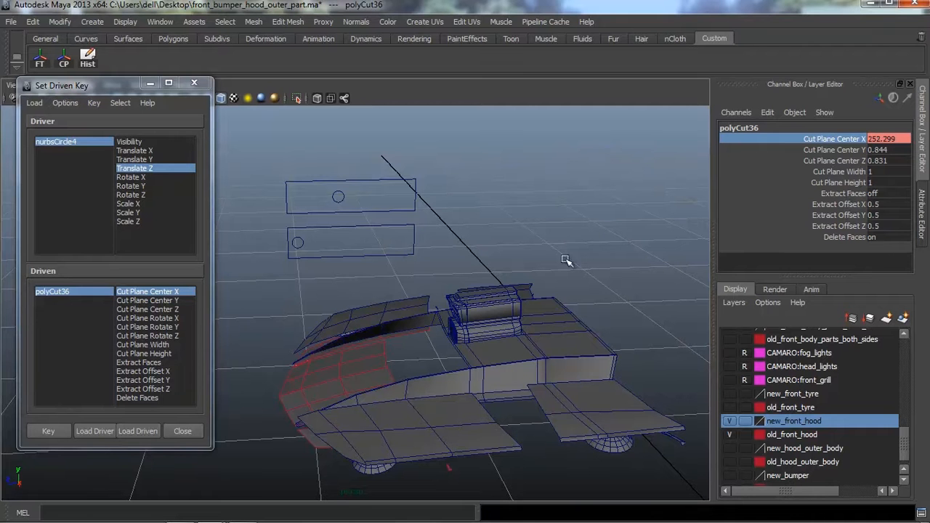
pyautogui.keyDown('alt'); pyautogui.moveTo(508, 266); pyautogui.dragTo(499, 243); pyautogui.keyUp('alt')
pyautogui.keyDown('alt'); pyautogui.moveTo(498, 243); pyautogui.dragTo(534, 244, button='right'); pyautogui.keyUp('alt')
pyautogui.keyDown('alt'); pyautogui.moveTo(456, 232); pyautogui.dragTo(434, 233, button='middle'); pyautogui.keyUp('alt')
pyautogui.keyDown('alt'); pyautogui.moveTo(435, 233); pyautogui.dragTo(429, 226); pyautogui.keyUp('alt')
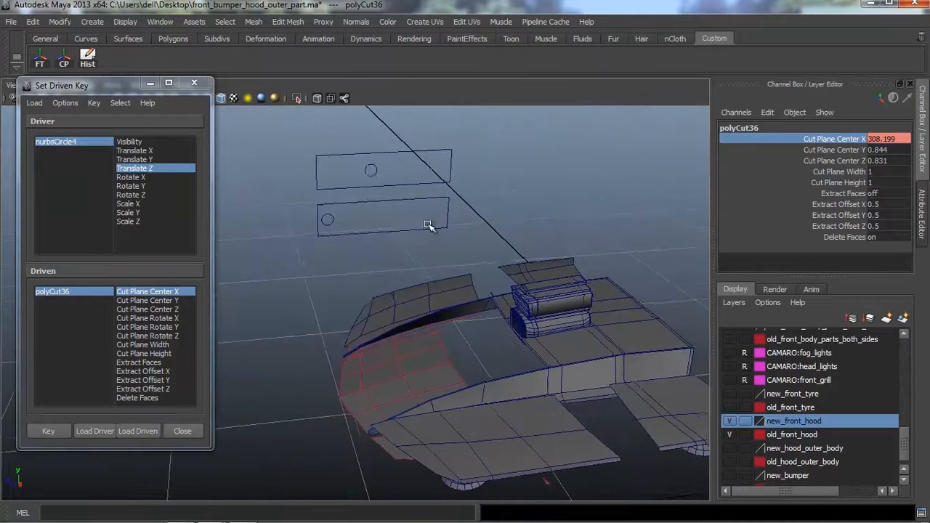
pyautogui.keyDown('alt'); pyautogui.moveTo(429, 225); pyautogui.dragTo(398, 214, button='middle'); pyautogui.keyUp('alt')
# Slide the circle to Translate Z -0.364 and key polyCut36's Cut Plane Center X at 293.499 to restore the side wall
pyautogui.click(352, 156)
pyautogui.moveTo(300, 164); pyautogui.dragTo(325, 171)
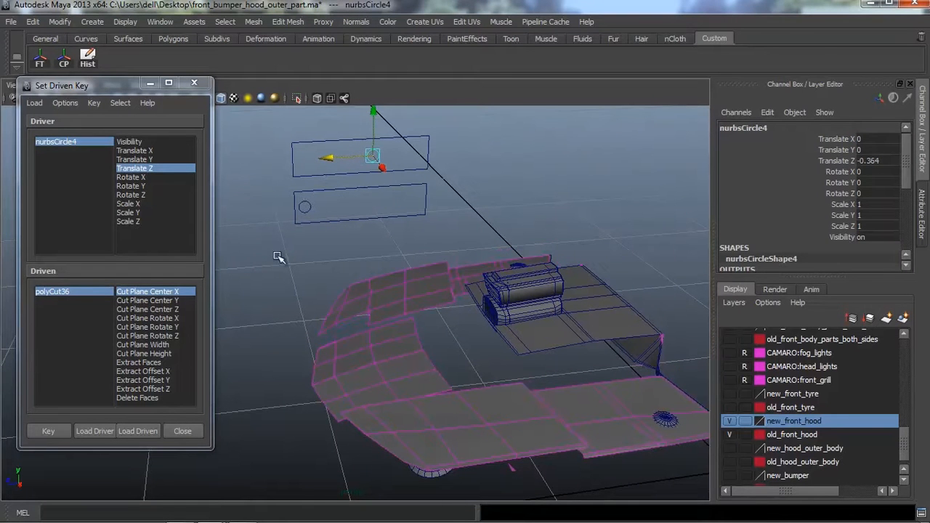
pyautogui.click(91, 293)
pyautogui.click(835, 139)
pyautogui.moveTo(389, 248); pyautogui.dragTo(626, 294, button='middle')
pyautogui.moveTo(263, 276); pyautogui.dragTo(857, 288, button='middle')
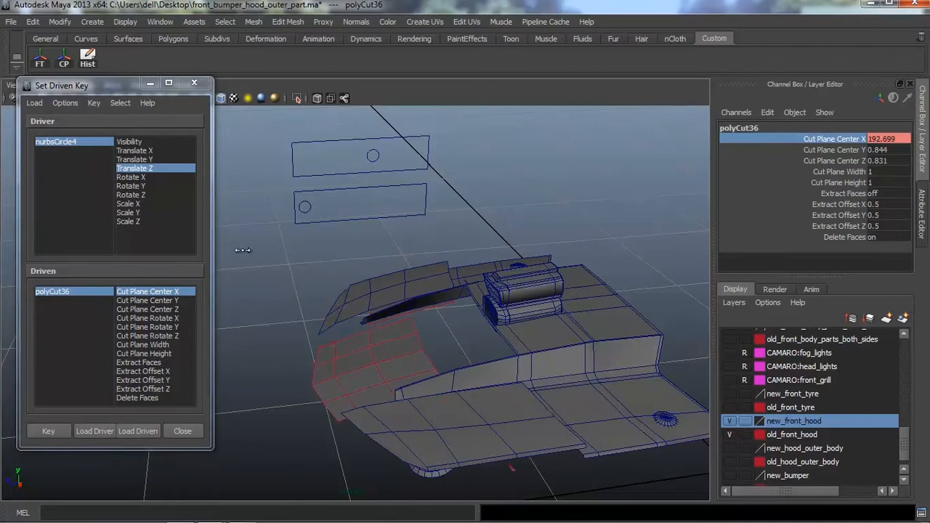
pyautogui.moveTo(243, 250); pyautogui.dragTo(852, 271, button='middle')
pyautogui.keyDown('alt'); pyautogui.moveTo(336, 328); pyautogui.dragTo(330, 332); pyautogui.keyUp('alt')
pyautogui.scroll(-3, 322, 283)
pyautogui.keyDown('alt'); pyautogui.moveTo(330, 332); pyautogui.dragTo(321, 315, button='middle'); pyautogui.keyUp('alt')
pyautogui.scroll(3, 324, 284)
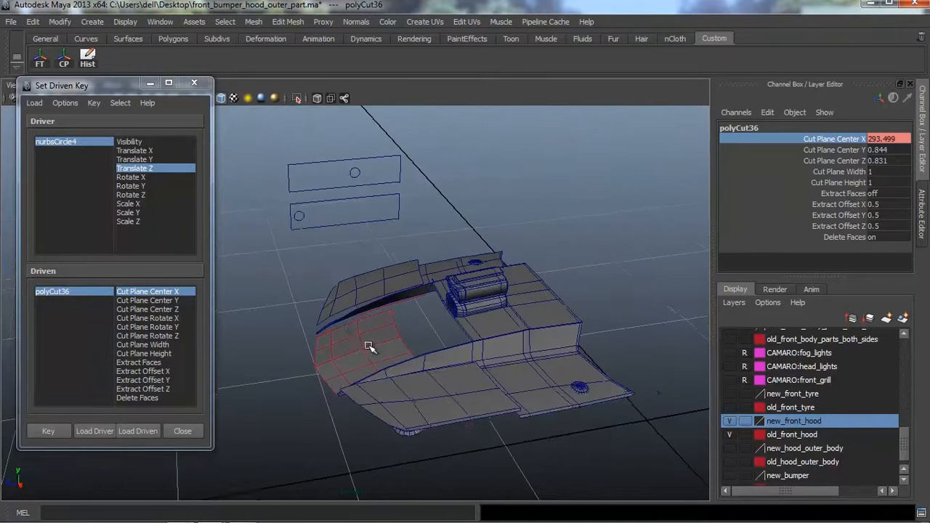
pyautogui.keyDown('alt'); pyautogui.moveTo(366, 349); pyautogui.dragTo(385, 285); pyautogui.keyUp('alt')
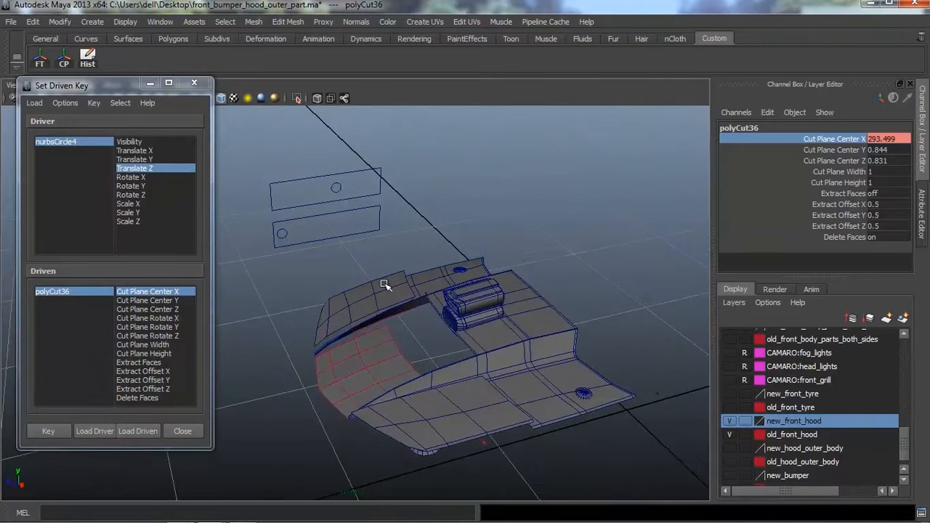
# Slide the circle to Translate Z -0.6 and inspect how the assembled hood pieces and the central top panel fit
pyautogui.click(338, 192)
pyautogui.moveTo(295, 194); pyautogui.dragTo(334, 227)
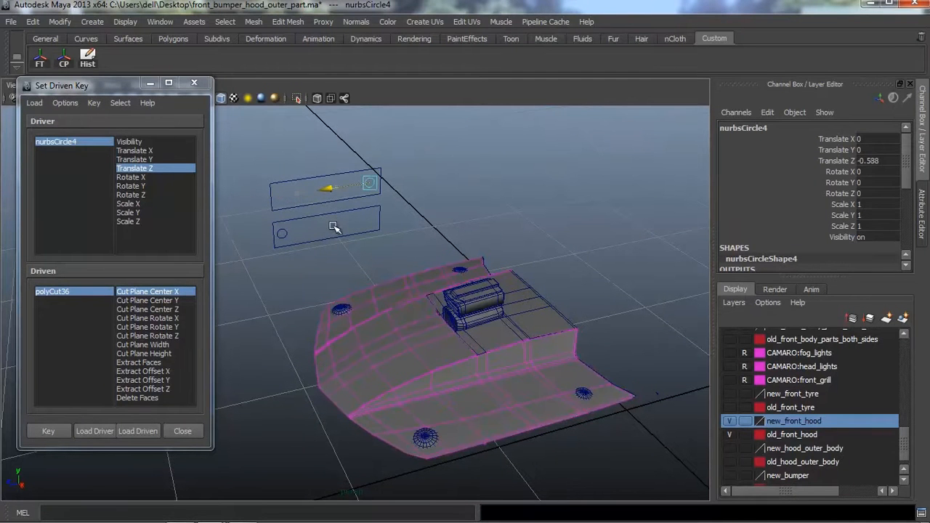
pyautogui.keyDown('alt'); pyautogui.moveTo(390, 282); pyautogui.dragTo(385, 311); pyautogui.keyUp('alt')
pyautogui.scroll(3, 384, 317)
pyautogui.keyDown('alt'); pyautogui.moveTo(382, 320); pyautogui.dragTo(322, 324, button='middle'); pyautogui.keyUp('alt')
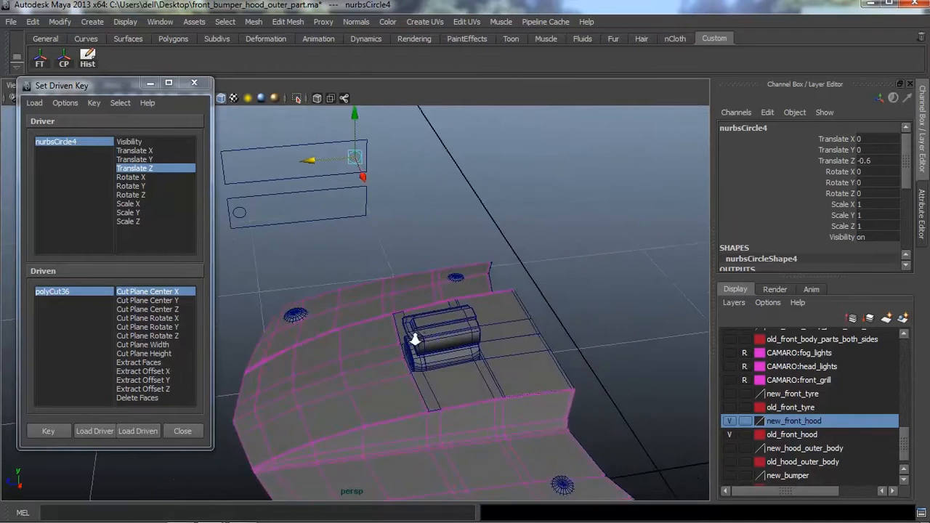
pyautogui.scroll(2, 415, 339)
pyautogui.keyDown('alt'); pyautogui.moveTo(415, 340); pyautogui.dragTo(407, 355); pyautogui.keyUp('alt')
pyautogui.click(518, 416)
pyautogui.scroll(-4, 498, 428)
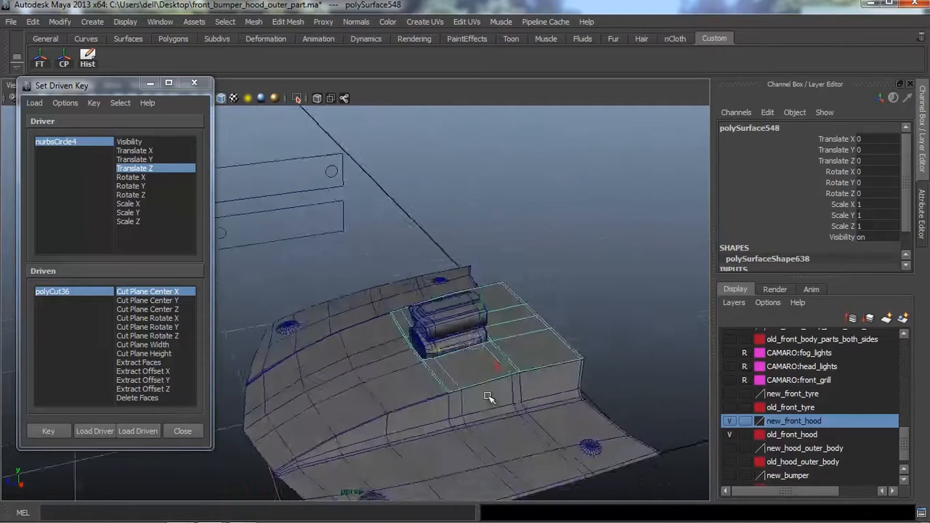
pyautogui.keyDown('alt'); pyautogui.moveTo(490, 396); pyautogui.dragTo(482, 361); pyautogui.keyUp('alt')
pyautogui.scroll(1, 475, 378)
pyautogui.keyDown('alt'); pyautogui.moveTo(475, 378); pyautogui.dragTo(481, 364, button='middle'); pyautogui.keyUp('alt')
pyautogui.keyDown('alt'); pyautogui.moveTo(480, 364); pyautogui.dragTo(552, 327); pyautogui.keyUp('alt')
# Hide the new_front_hood layer and slide the circle back to Translate Z -0.216
pyautogui.click(729, 422)
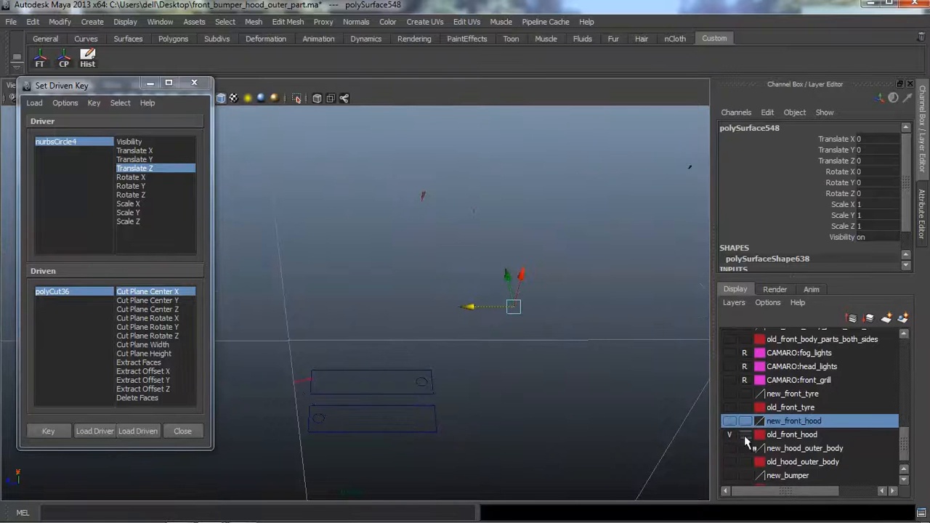
pyautogui.click(423, 379)
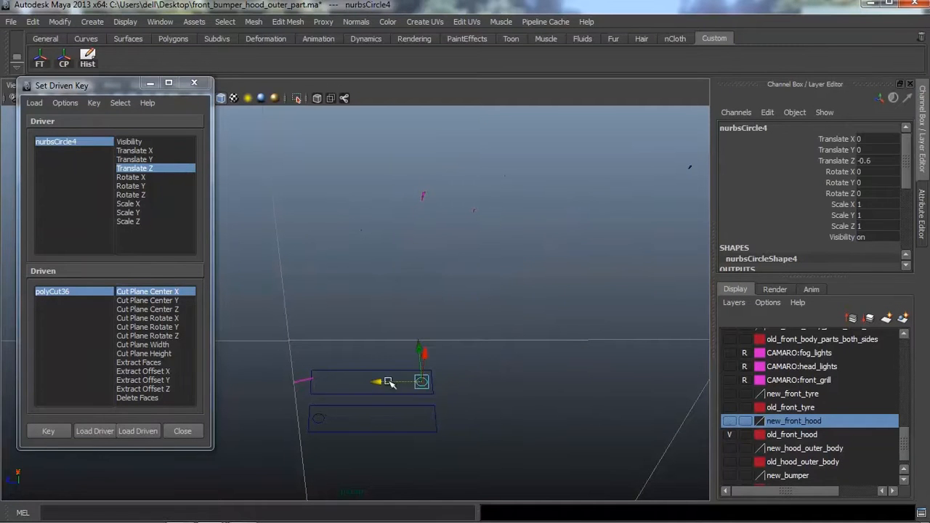
pyautogui.moveTo(379, 385); pyautogui.dragTo(318, 406)
pyautogui.keyDown('alt'); pyautogui.moveTo(369, 388); pyautogui.dragTo(376, 408); pyautogui.keyUp('alt')
pyautogui.moveTo(263, 178); pyautogui.dragTo(335, 277)
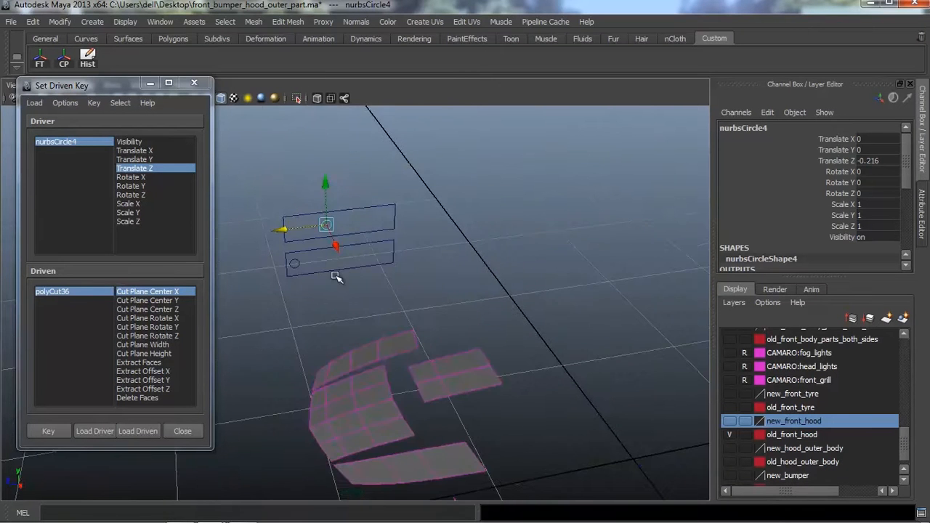
# Show the new_front_hood layer and load the new hood's central top panel as the driven object
pyautogui.click(729, 421)
pyautogui.keyDown('alt'); pyautogui.moveTo(582, 364); pyautogui.dragTo(525, 339); pyautogui.keyUp('alt')
pyautogui.scroll(-2, 525, 340)
pyautogui.keyDown('alt'); pyautogui.moveTo(525, 339); pyautogui.dragTo(547, 318, button='middle'); pyautogui.keyUp('alt')
pyautogui.click(546, 315)
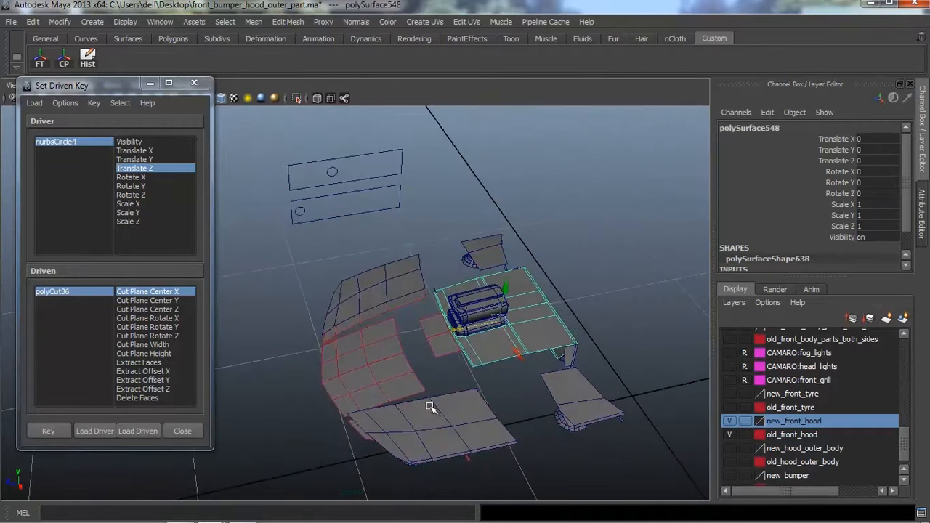
pyautogui.click(138, 432)
# Cut the central top panel with the Cut Faces Tool
pyautogui.keyDown('alt'); pyautogui.moveTo(465, 363); pyautogui.dragTo(357, 262); pyautogui.keyUp('alt')
pyautogui.click(288, 21)
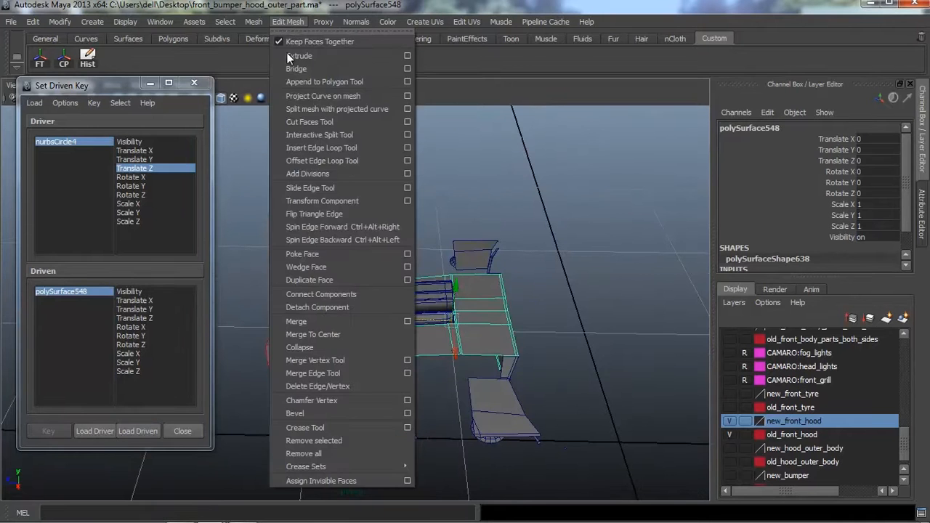
pyautogui.click(305, 122)
pyautogui.moveTo(431, 243)
pyautogui.keyDown('alt'); pyautogui.mouseDown()
pyautogui.moveTo(485, 274)
pyautogui.moveTo(502, 337)
pyautogui.moveTo(421, 316)
pyautogui.moveTo(388, 353)
pyautogui.moveTo(509, 353)
pyautogui.moveTo(526, 340)
pyautogui.moveTo(521, 349)
pyautogui.moveTo(481, 345)
pyautogui.mouseUp(); pyautogui.keyUp('alt')
pyautogui.hotkey('ctrl', 'z')
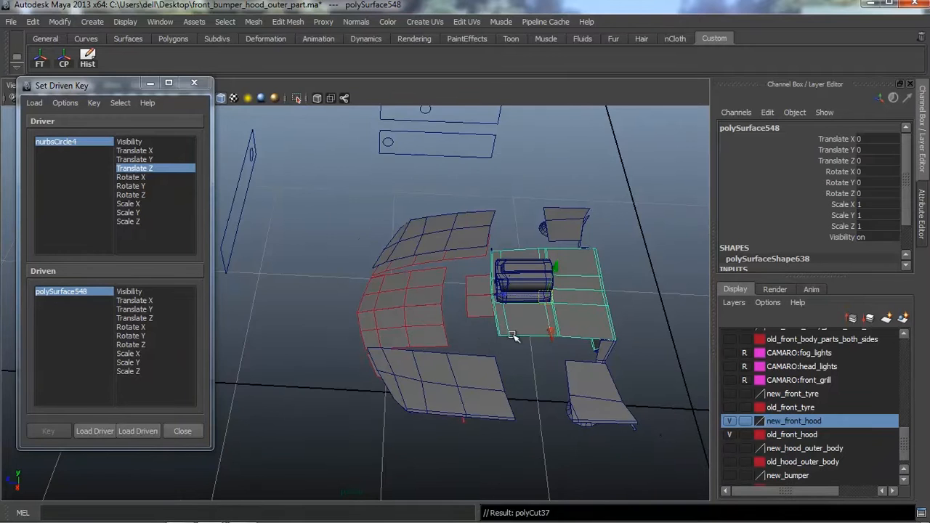
# Select the central top panel's new polyCut37 node and load it as the driven object
pyautogui.keyDown('alt'); pyautogui.moveTo(511, 333); pyautogui.dragTo(479, 327, button='middle'); pyautogui.keyUp('alt')
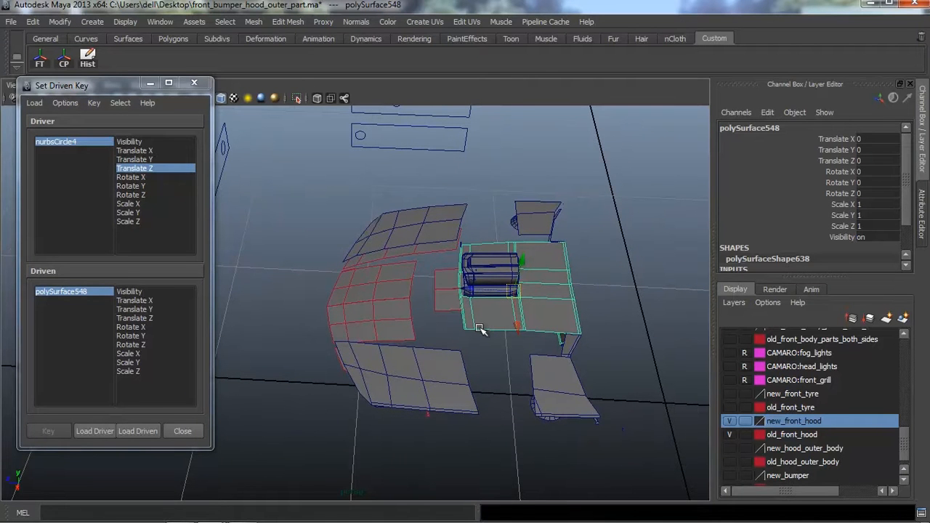
pyautogui.keyDown('alt'); pyautogui.moveTo(530, 317); pyautogui.dragTo(524, 311); pyautogui.keyUp('alt')
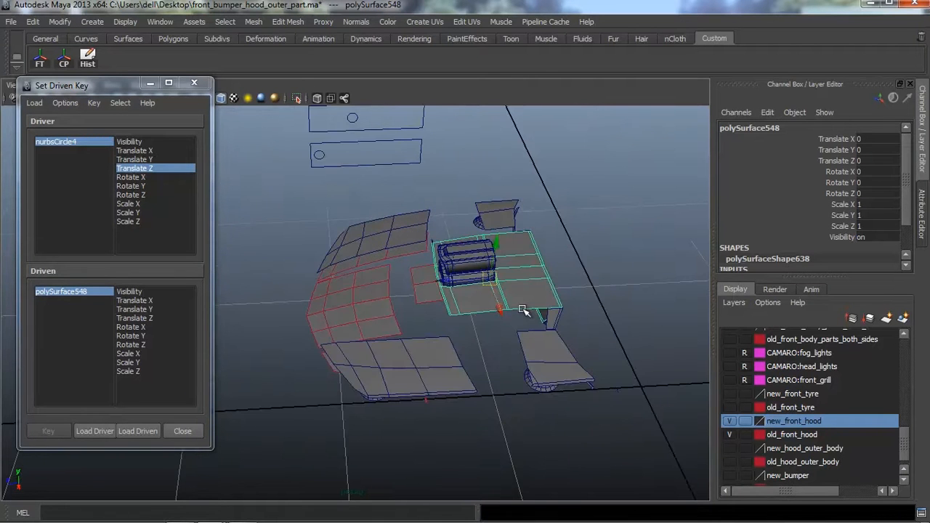
pyautogui.hotkey('ctrl', 'a')
pyautogui.keyDown('alt'); pyautogui.moveTo(539, 284); pyautogui.dragTo(504, 286, button='middle'); pyautogui.keyUp('alt')
pyautogui.click(652, 490)
pyautogui.keyDown('alt'); pyautogui.moveTo(424, 315); pyautogui.dragTo(454, 334, button='middle'); pyautogui.keyUp('alt')
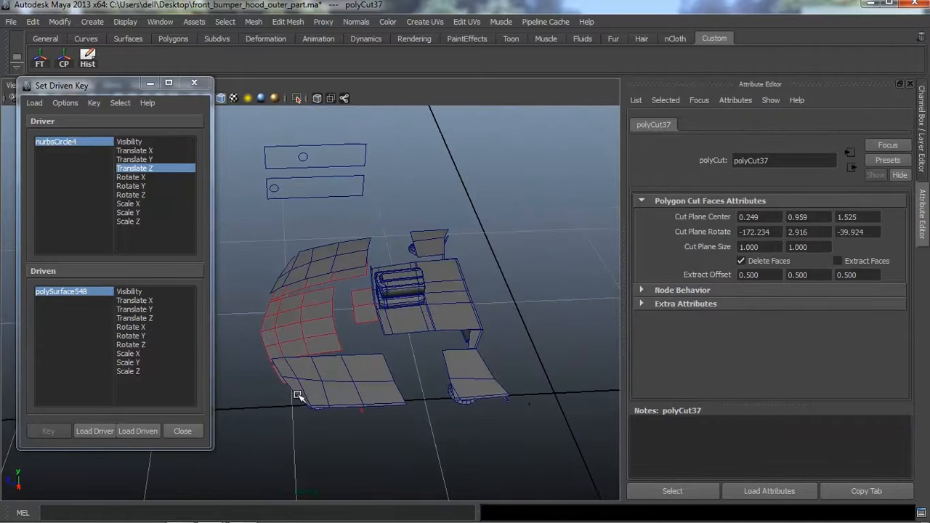
pyautogui.click(152, 430)
pyautogui.keyDown('alt'); pyautogui.moveTo(445, 328); pyautogui.dragTo(449, 338); pyautogui.keyUp('alt')
pyautogui.hotkey('ctrl', 'a')
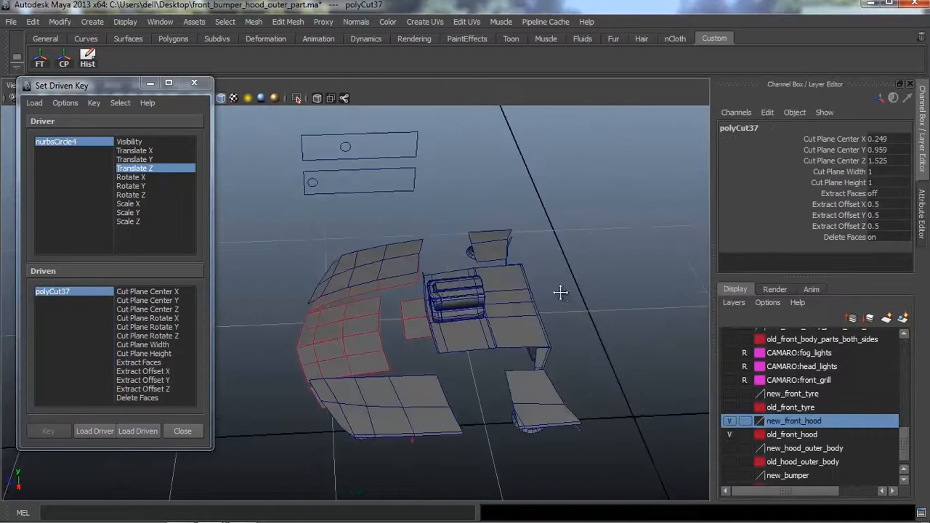
# Set polyCut37's Cut Plane Center X to 14.249 so the top panel is cut away, and key it against the circle's Translate Z
pyautogui.keyDown('alt'); pyautogui.moveTo(560, 293); pyautogui.dragTo(500, 251); pyautogui.keyUp('alt')
pyautogui.keyDown('alt'); pyautogui.moveTo(500, 251); pyautogui.dragTo(498, 295, button='middle'); pyautogui.keyUp('alt')
pyautogui.keyDown('alt'); pyautogui.moveTo(499, 295); pyautogui.dragTo(499, 275); pyautogui.keyUp('alt')
pyautogui.keyDown('alt'); pyautogui.moveTo(499, 275); pyautogui.dragTo(925, 256, button='middle'); pyautogui.keyUp('alt')
pyautogui.click(807, 142)
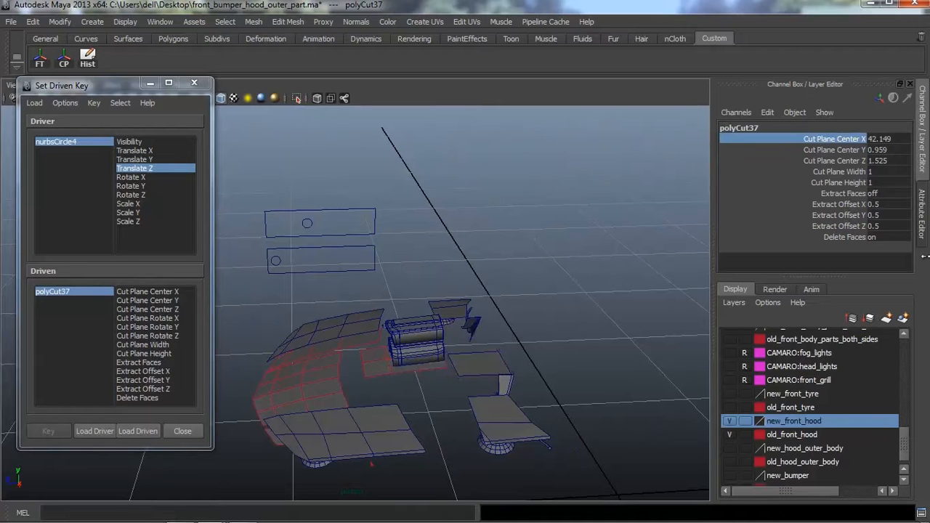
pyautogui.moveTo(802, 274); pyautogui.dragTo(736, 294, button='middle')
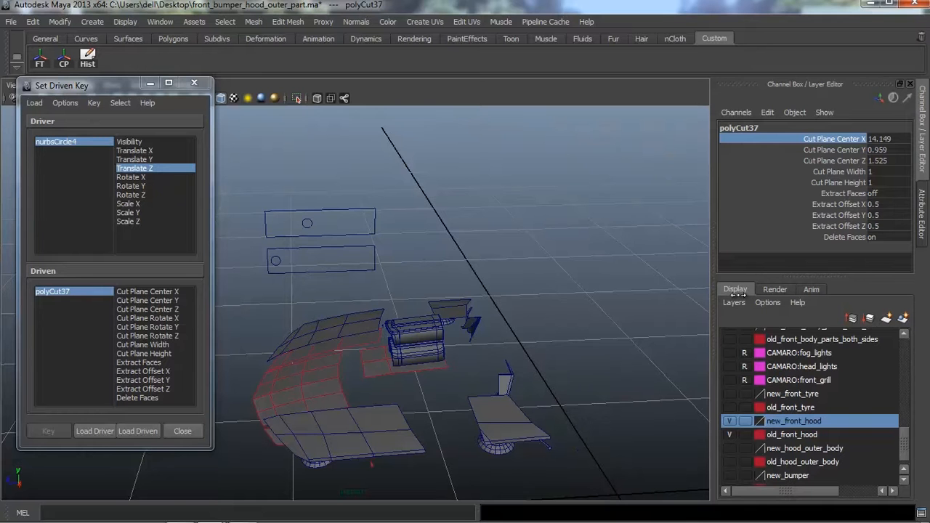
pyautogui.keyDown('alt'); pyautogui.moveTo(561, 272); pyautogui.dragTo(540, 284); pyautogui.keyUp('alt')
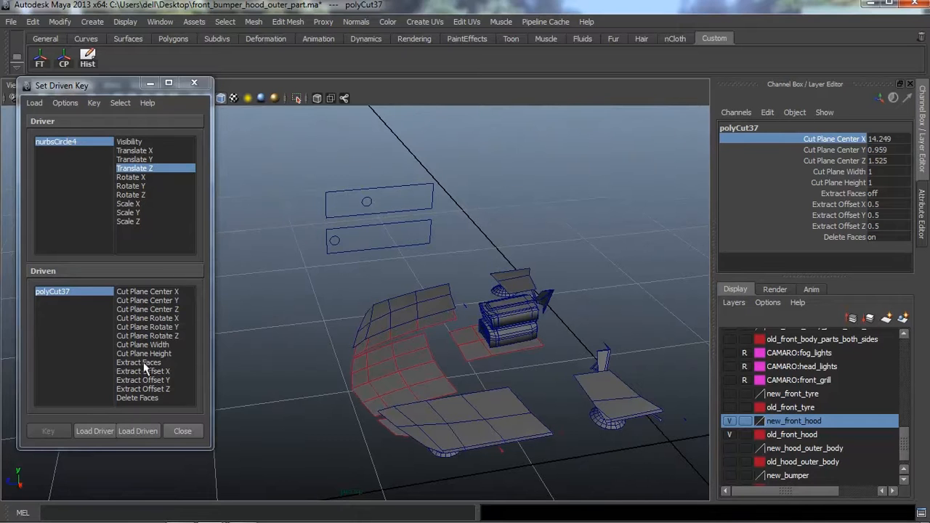
pyautogui.click(156, 292)
pyautogui.scroll(3, 361, 309)
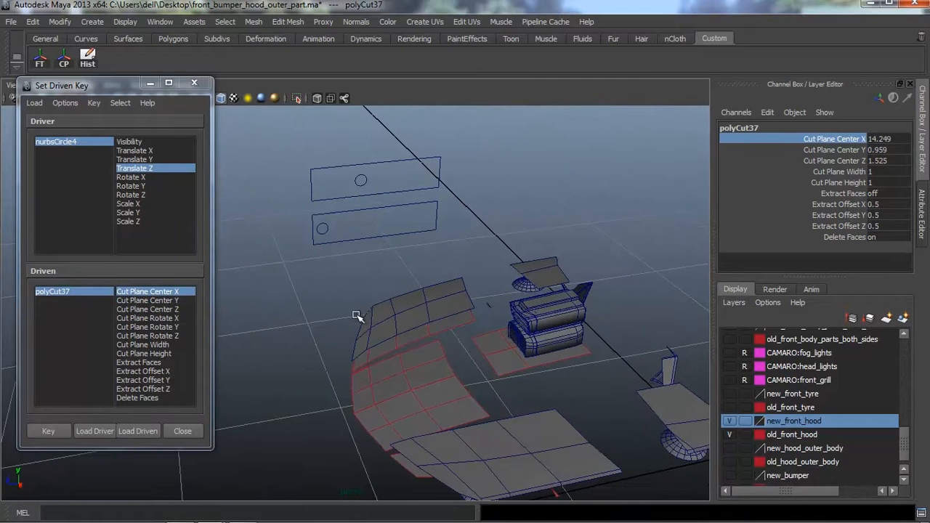
pyautogui.keyDown('alt'); pyautogui.moveTo(357, 316); pyautogui.dragTo(353, 303, button='middle'); pyautogui.keyUp('alt')
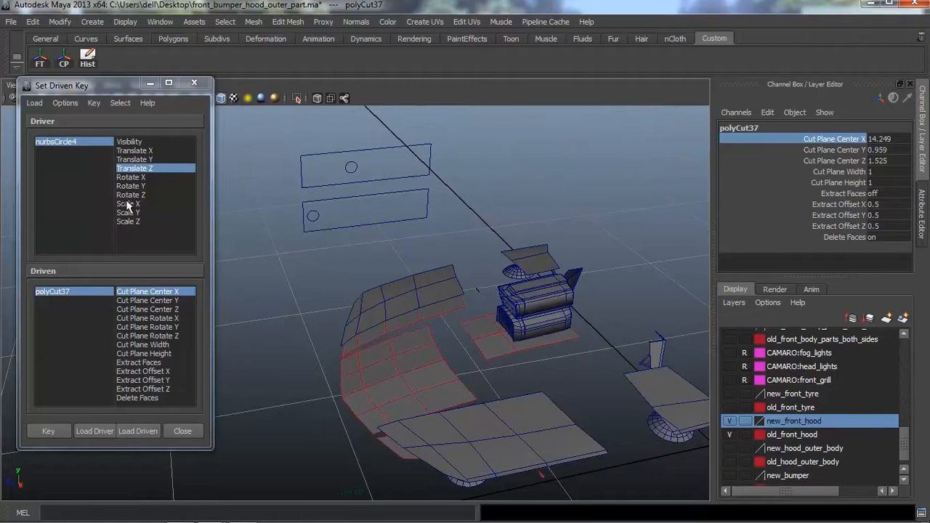
pyautogui.scroll(-2, 332, 291)
pyautogui.click(48, 430)
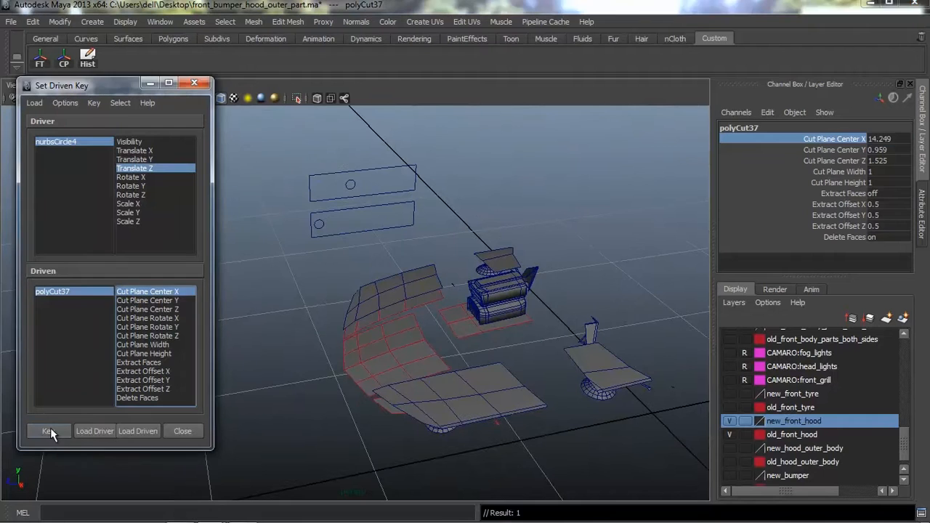
# Slide the upper slider circle to Translate Z -0.286
pyautogui.scroll(2, 398, 374)
pyautogui.keyDown('alt'); pyautogui.moveTo(411, 377); pyautogui.dragTo(395, 362, button='middle'); pyautogui.keyUp('alt')
pyautogui.scroll(-2, 431, 343)
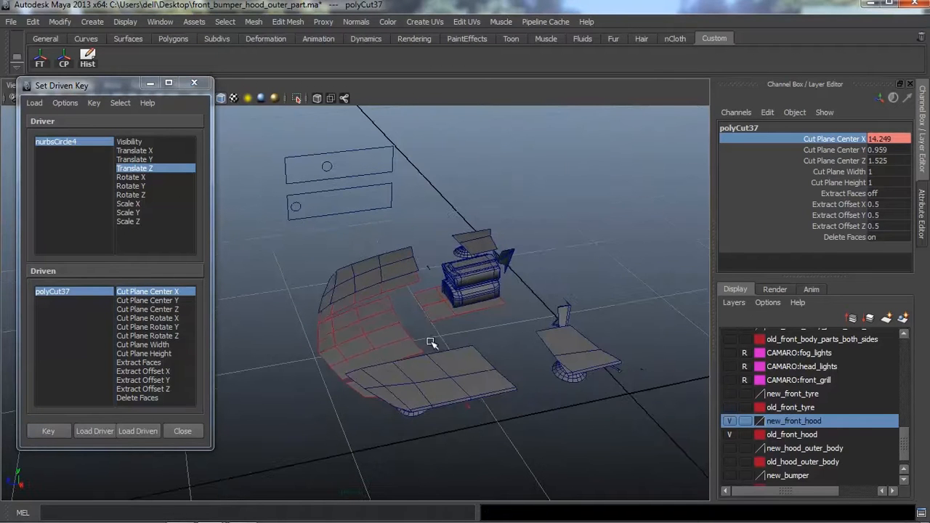
pyautogui.keyDown('alt'); pyautogui.moveTo(413, 362); pyautogui.dragTo(439, 353, button='right'); pyautogui.keyUp('alt')
pyautogui.keyDown('alt'); pyautogui.moveTo(440, 354); pyautogui.dragTo(435, 362, button='middle'); pyautogui.keyUp('alt')
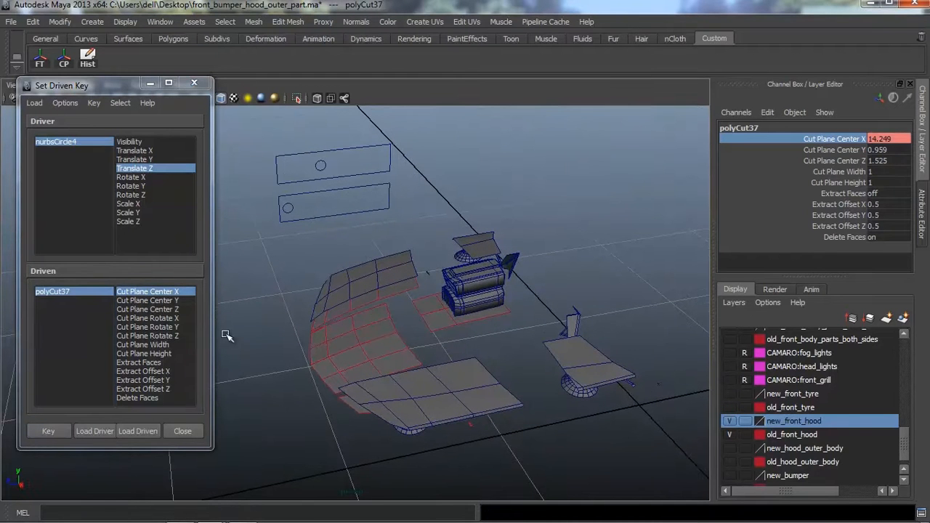
pyautogui.click(316, 169)
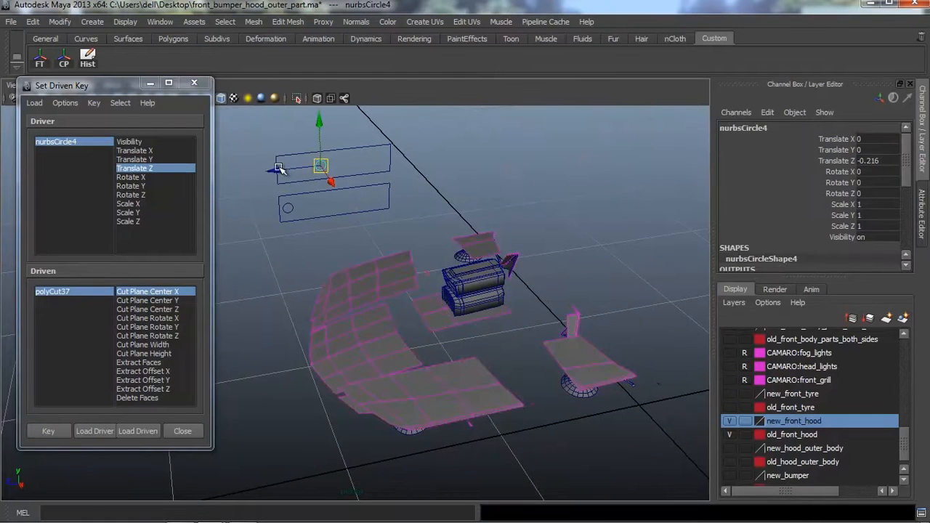
pyautogui.moveTo(279, 169); pyautogui.dragTo(290, 172)
pyautogui.keyDown('alt'); pyautogui.moveTo(343, 247); pyautogui.dragTo(323, 256); pyautogui.keyUp('alt')
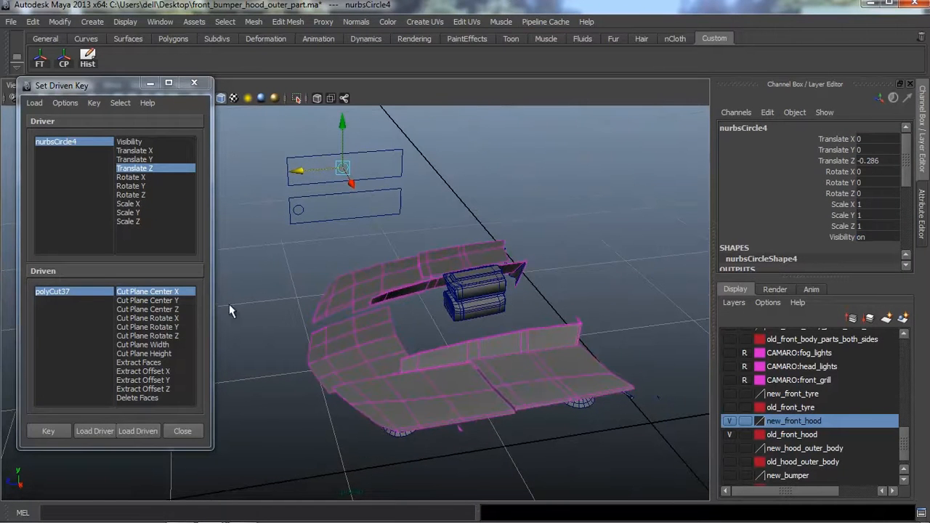
# Set polyCut37's Cut Plane Center X to -0.051 to restore the central top panel, and key it at the circle's current position
pyautogui.click(101, 292)
pyautogui.click(807, 139)
pyautogui.moveTo(565, 297); pyautogui.dragTo(549, 281, button='middle')
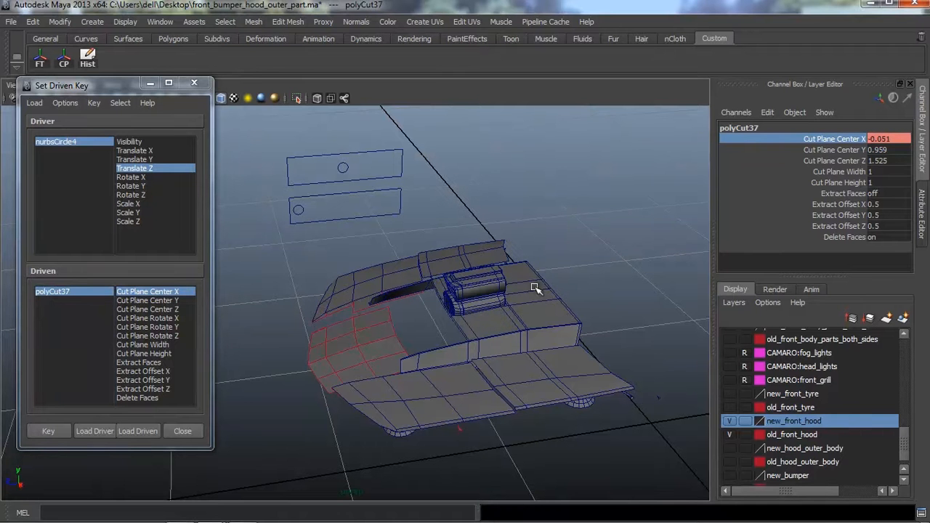
pyautogui.keyDown('alt'); pyautogui.moveTo(546, 297); pyautogui.dragTo(508, 315); pyautogui.keyUp('alt')
pyautogui.click(63, 433)
pyautogui.scroll(3, 504, 340)
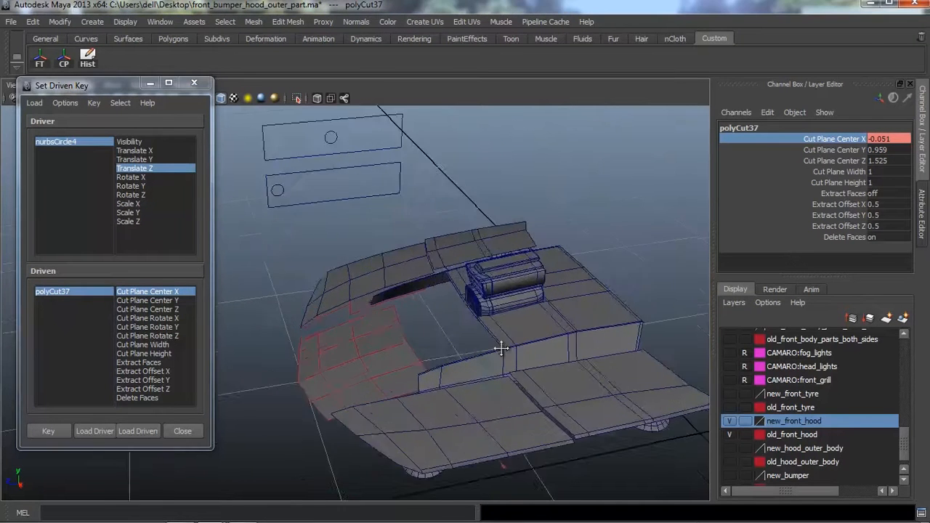
# Slide the upper circle back toward the slider's start and examine the individual pieces of the closed old hood
pyautogui.keyDown('alt'); pyautogui.moveTo(501, 347); pyautogui.dragTo(492, 357); pyautogui.keyUp('alt')
pyautogui.scroll(-4, 480, 342)
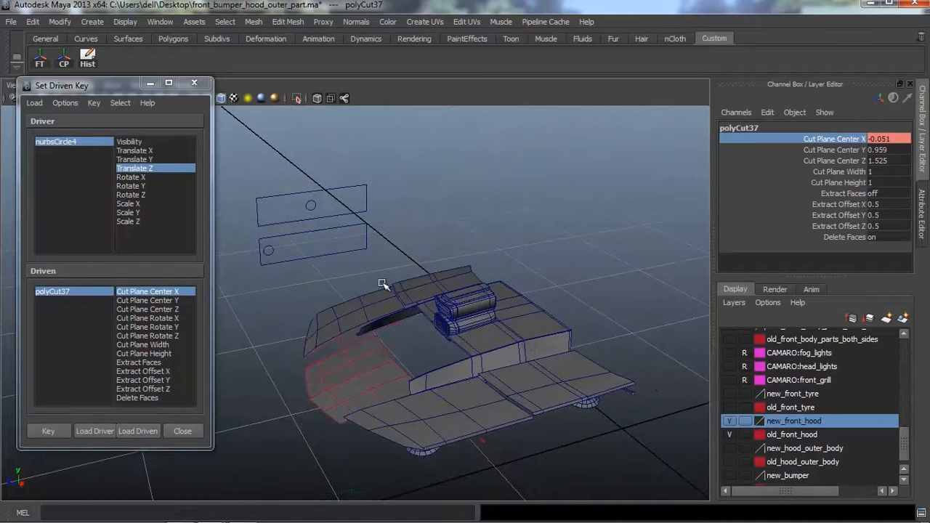
pyautogui.click(310, 209)
pyautogui.moveTo(280, 211); pyautogui.dragTo(226, 229)
pyautogui.click(464, 311)
pyautogui.moveTo(472, 397)
pyautogui.keyDown('alt'); pyautogui.mouseDown()
pyautogui.moveTo(495, 406)
pyautogui.moveTo(485, 398)
pyautogui.mouseUp(); pyautogui.keyUp('alt')
pyautogui.click(460, 408)
pyautogui.click(605, 359)
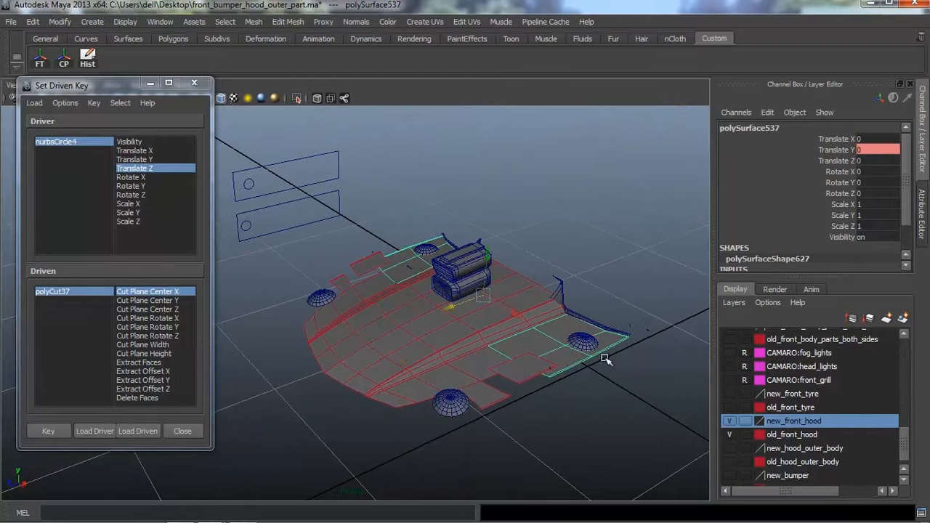
pyautogui.click(609, 389)
pyautogui.click(568, 308)
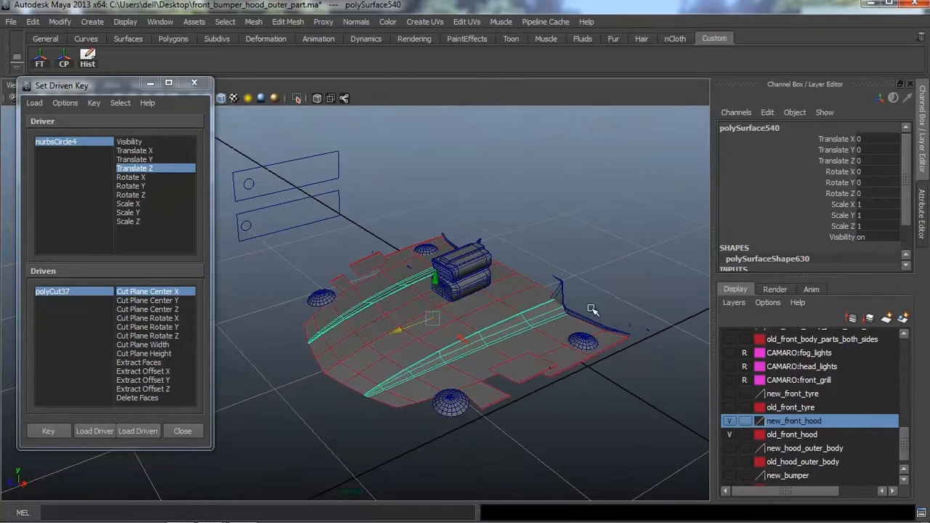
pyautogui.keyDown('alt'); pyautogui.moveTo(693, 368); pyautogui.dragTo(521, 337); pyautogui.keyUp('alt')
pyautogui.click(491, 280)
# Slide the upper slider circle to Translate Z -0.257
pyautogui.click(295, 217)
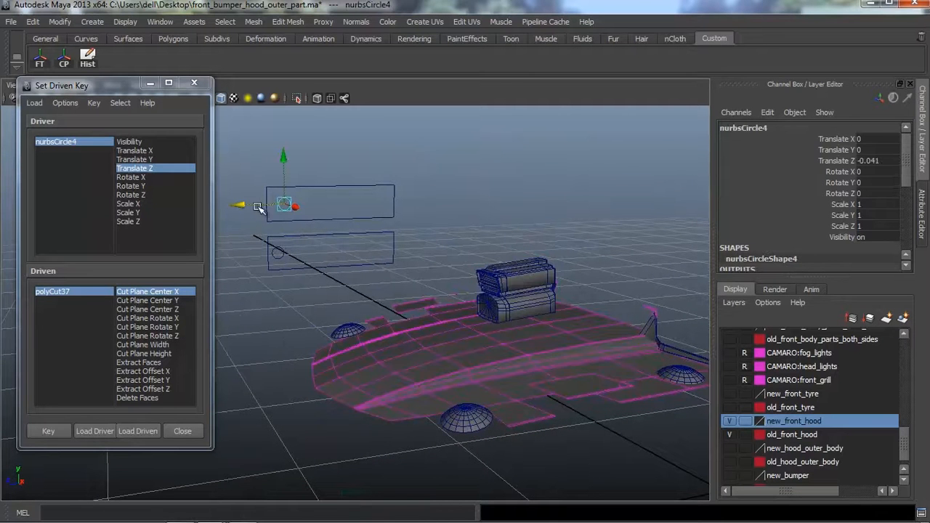
pyautogui.click(268, 207)
pyautogui.hotkey('ctrl', 'z')
pyautogui.moveTo(243, 206); pyautogui.dragTo(284, 211)
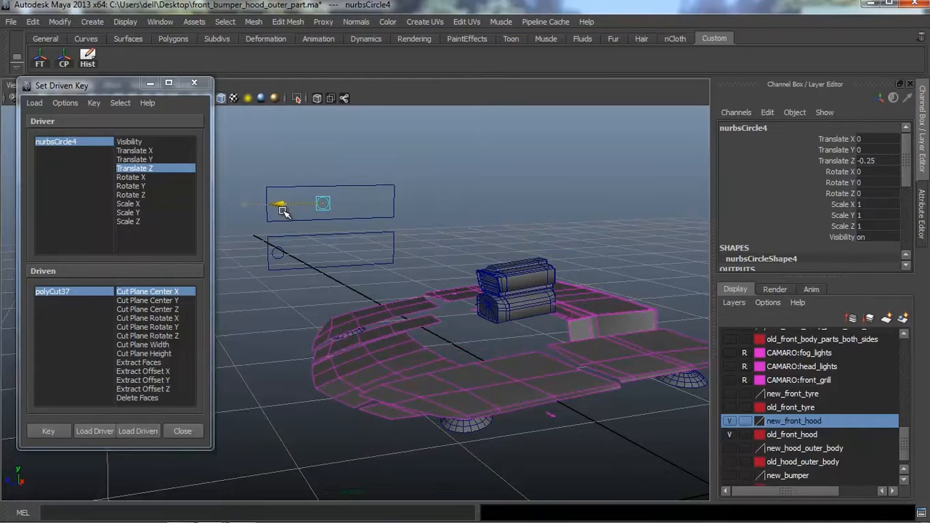
pyautogui.keyDown('alt'); pyautogui.moveTo(514, 318); pyautogui.dragTo(458, 330); pyautogui.keyUp('alt')
pyautogui.moveTo(287, 170); pyautogui.dragTo(287, 171)
pyautogui.keyDown('alt'); pyautogui.moveTo(310, 246); pyautogui.dragTo(316, 307); pyautogui.keyUp('alt')
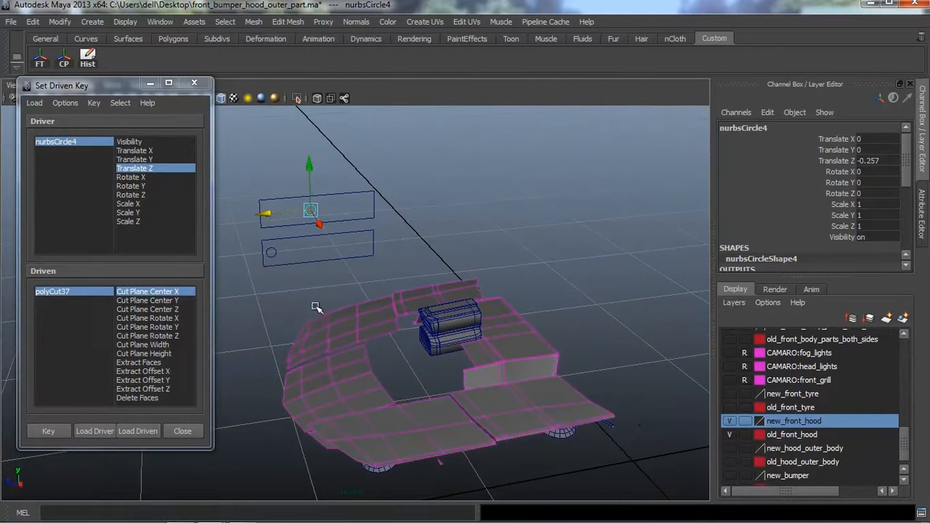
# Load the central air intake block as the driven object and choose its Translate Y as the driven attribute
pyautogui.click(444, 327)
pyautogui.click(138, 431)
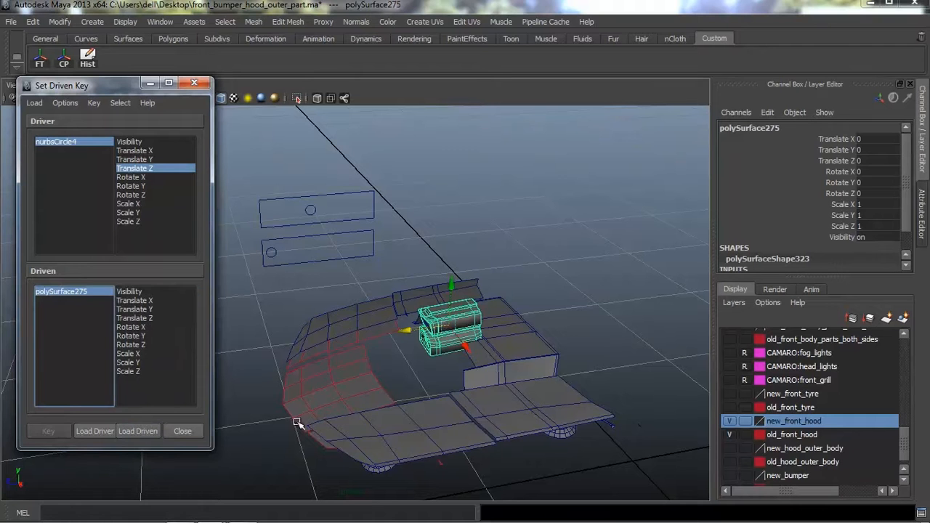
pyautogui.click(135, 309)
# Lower the intake block to Translate Y -0.354, turn its visibility off, and key both attributes against the circle's Translate Z
pyautogui.keyDown('alt'); pyautogui.moveTo(290, 366); pyautogui.dragTo(404, 388); pyautogui.keyUp('alt')
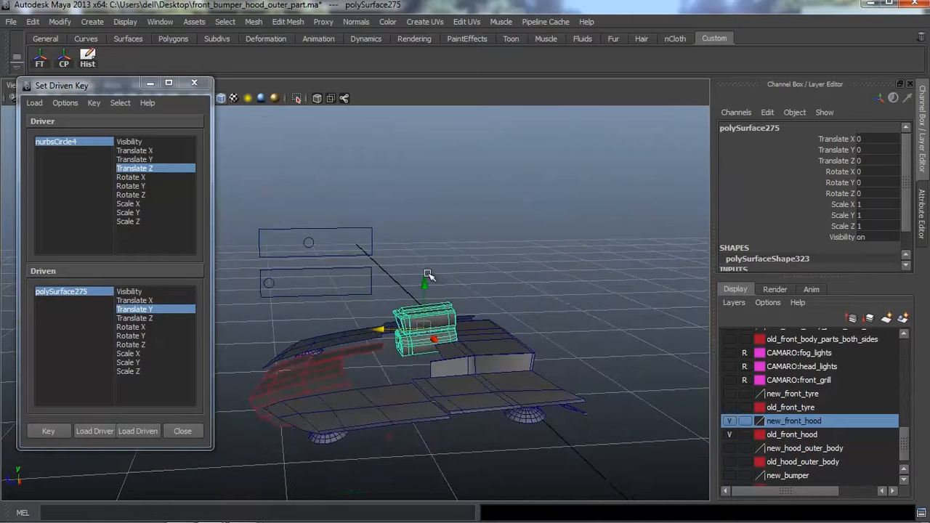
pyautogui.moveTo(425, 281); pyautogui.dragTo(432, 396)
pyautogui.click(158, 291)
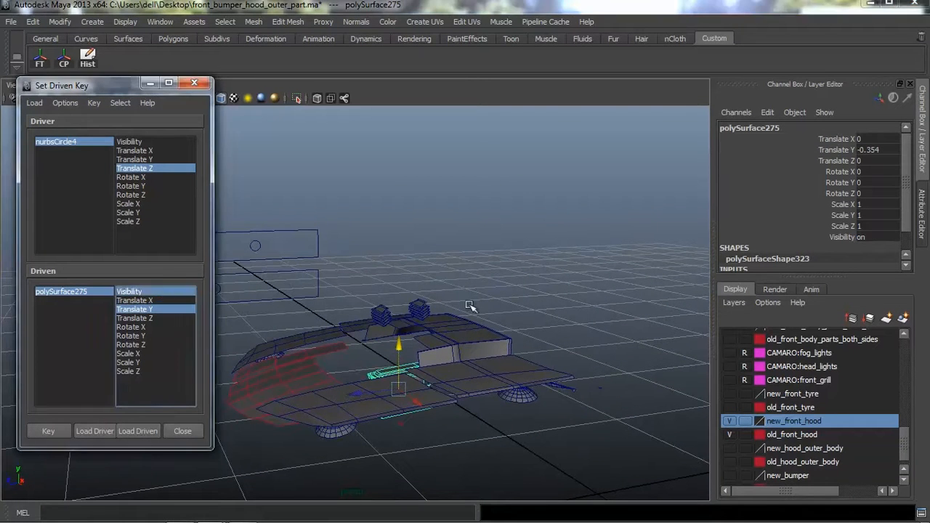
pyautogui.doubleClick(875, 237)
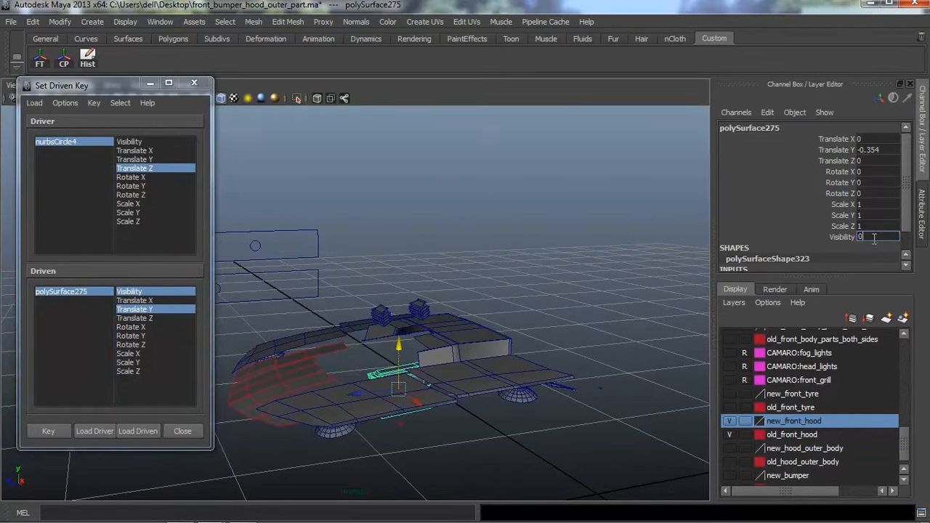
pyautogui.write('0')
pyautogui.press('Return')
pyautogui.keyDown('alt'); pyautogui.moveTo(471, 334); pyautogui.dragTo(468, 330, button='middle'); pyautogui.keyUp('alt')
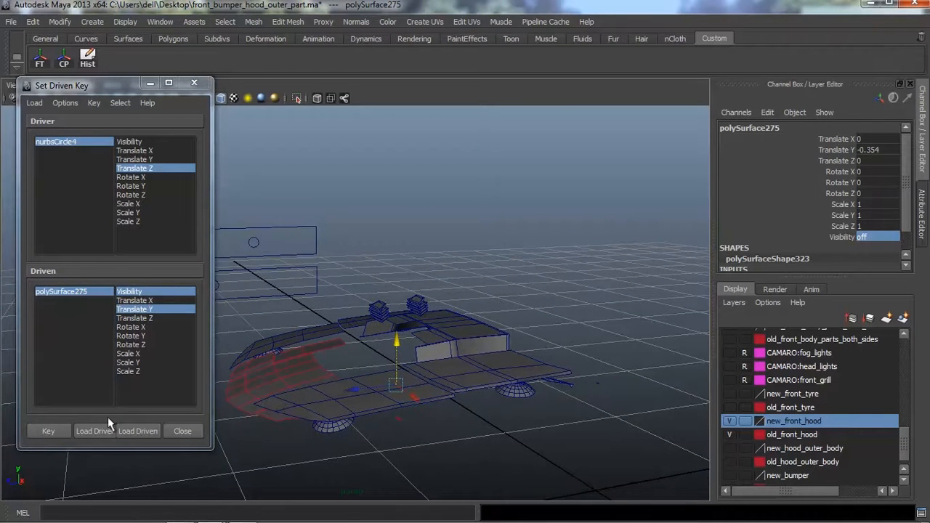
pyautogui.click(47, 431)
pyautogui.moveTo(436, 348)
pyautogui.keyDown('alt'); pyautogui.mouseDown()
pyautogui.moveTo(414, 353)
pyautogui.moveTo(421, 343)
pyautogui.mouseUp(); pyautogui.keyUp('alt')
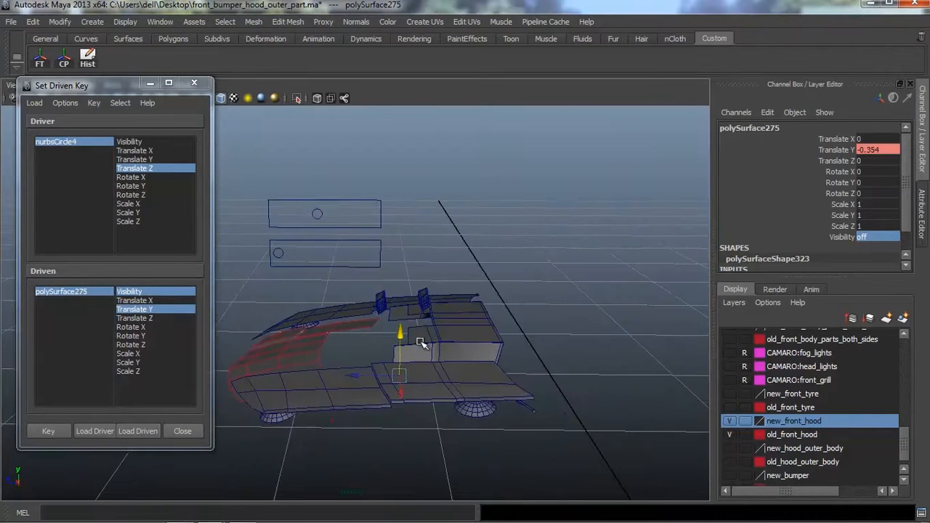
# Slide the upper slider circle to Translate Z -0.283
pyautogui.click(312, 211)
pyautogui.moveTo(275, 216); pyautogui.dragTo(279, 218)
pyautogui.keyDown('alt'); pyautogui.moveTo(360, 338); pyautogui.dragTo(379, 333); pyautogui.keyUp('alt')
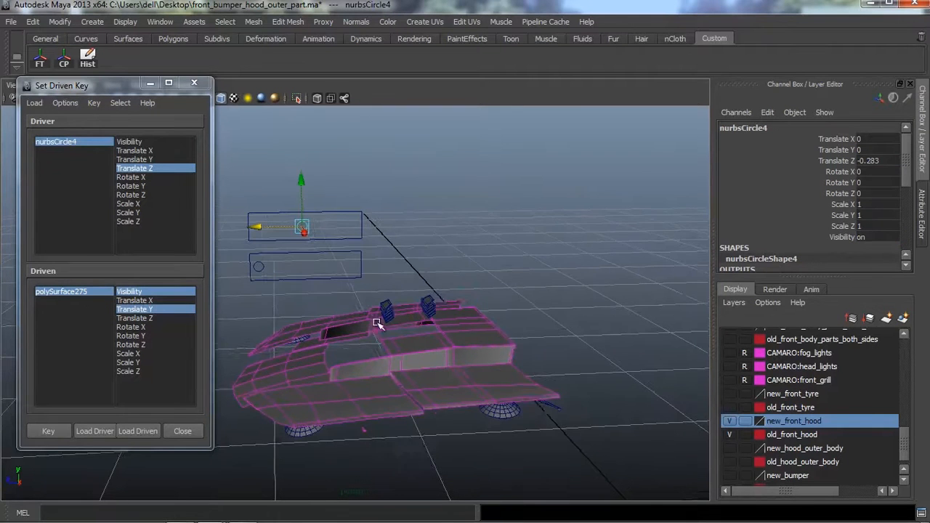
# Set the intake block's Translate Y to -0.175 and its visibility on, and key both attributes at the circle's current position
pyautogui.click(82, 292)
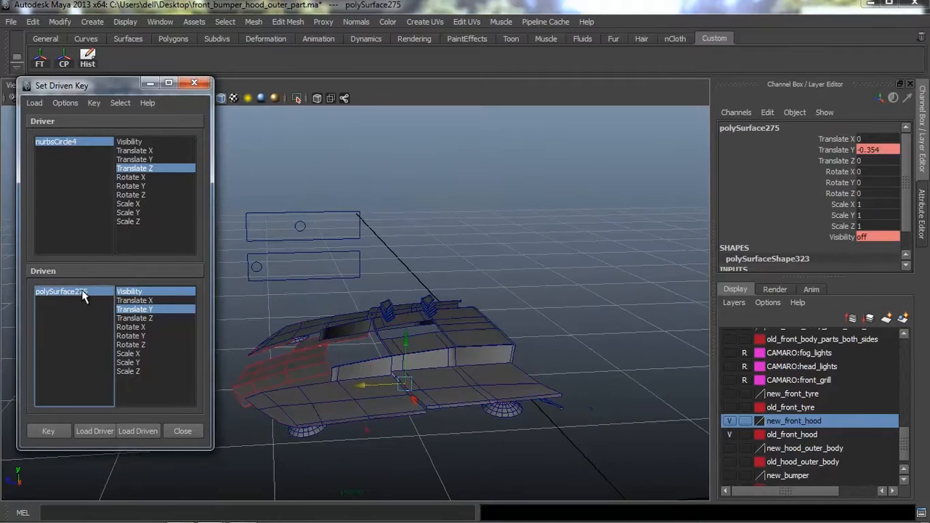
pyautogui.doubleClick(875, 151)
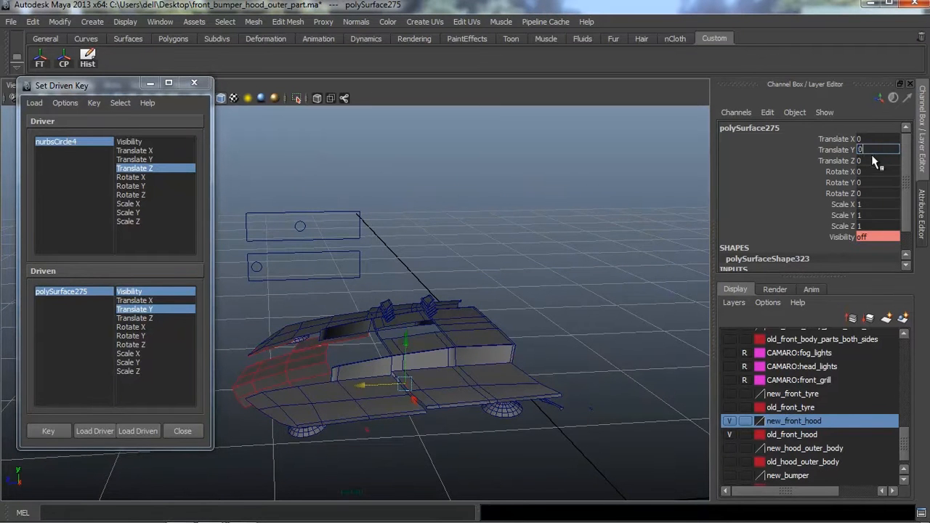
pyautogui.press('Return')
pyautogui.keyDown('alt'); pyautogui.moveTo(552, 341); pyautogui.dragTo(474, 289); pyautogui.keyUp('alt')
pyautogui.scroll(2, 498, 310)
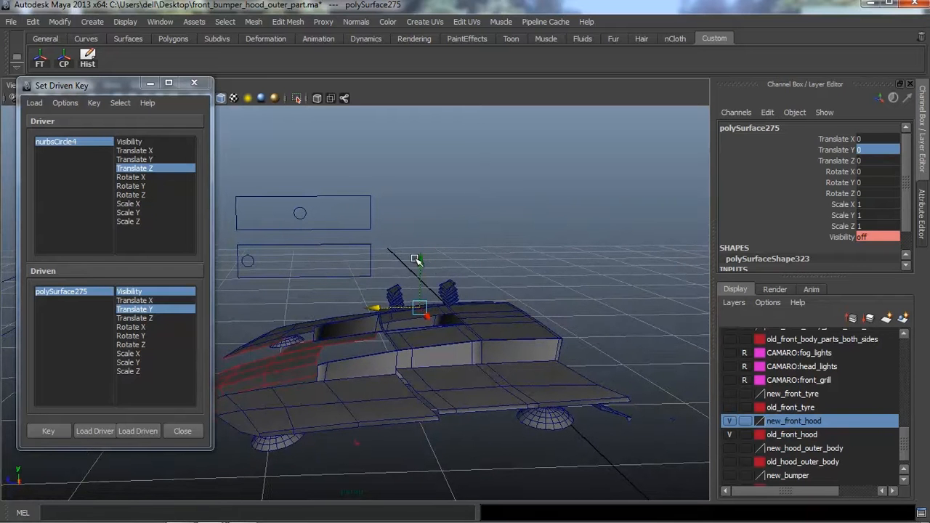
pyautogui.moveTo(422, 262); pyautogui.dragTo(423, 267)
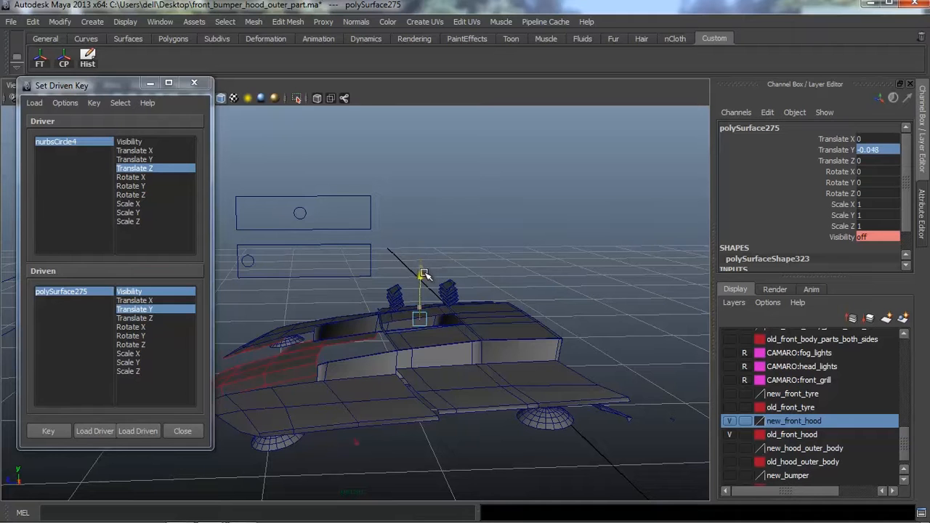
pyautogui.moveTo(429, 292)
pyautogui.keyDown('alt'); pyautogui.mouseDown()
pyautogui.moveTo(427, 282)
pyautogui.moveTo(444, 298)
pyautogui.mouseUp(); pyautogui.keyUp('alt')
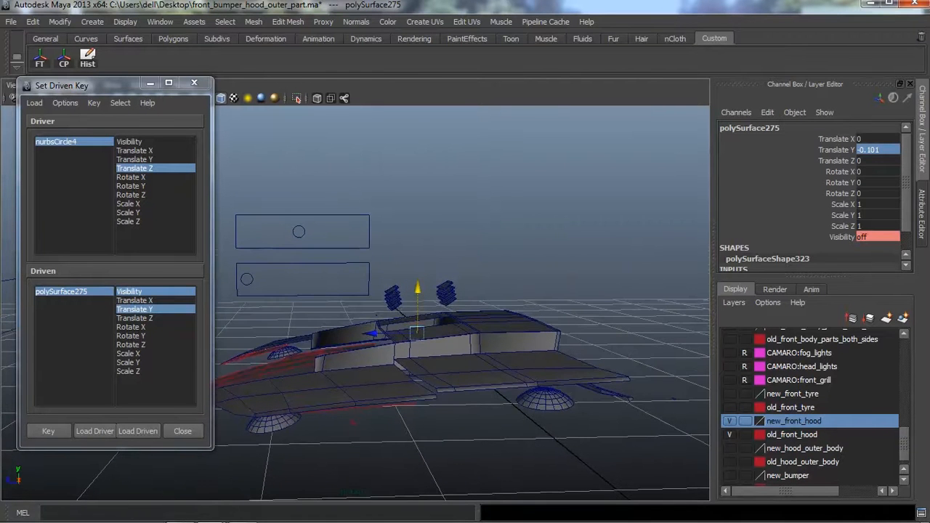
pyautogui.write('1')
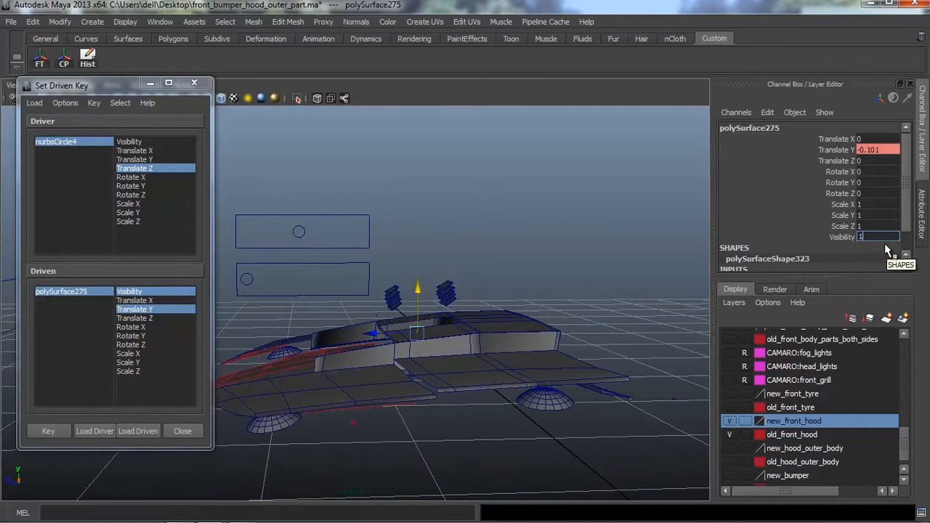
pyautogui.press('Return')
pyautogui.keyDown('alt'); pyautogui.moveTo(559, 314); pyautogui.dragTo(540, 284); pyautogui.keyUp('alt')
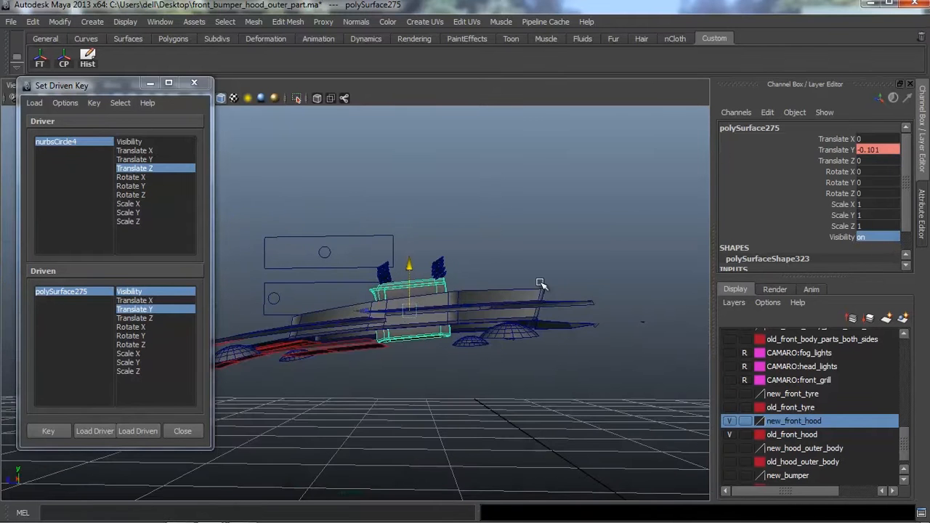
pyautogui.keyDown('alt'); pyautogui.moveTo(426, 284); pyautogui.dragTo(656, 306); pyautogui.keyUp('alt')
pyautogui.click(48, 431)
# Slide the upper slider circle to Translate Z -0.297
pyautogui.click(306, 200)
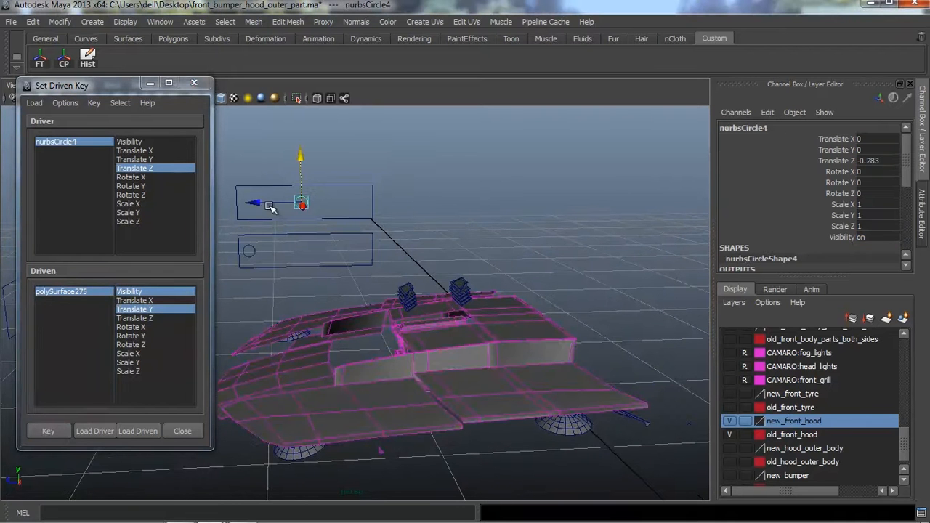
pyautogui.moveTo(265, 203); pyautogui.dragTo(268, 203)
pyautogui.keyDown('alt'); pyautogui.moveTo(337, 259); pyautogui.dragTo(415, 327); pyautogui.keyUp('alt')
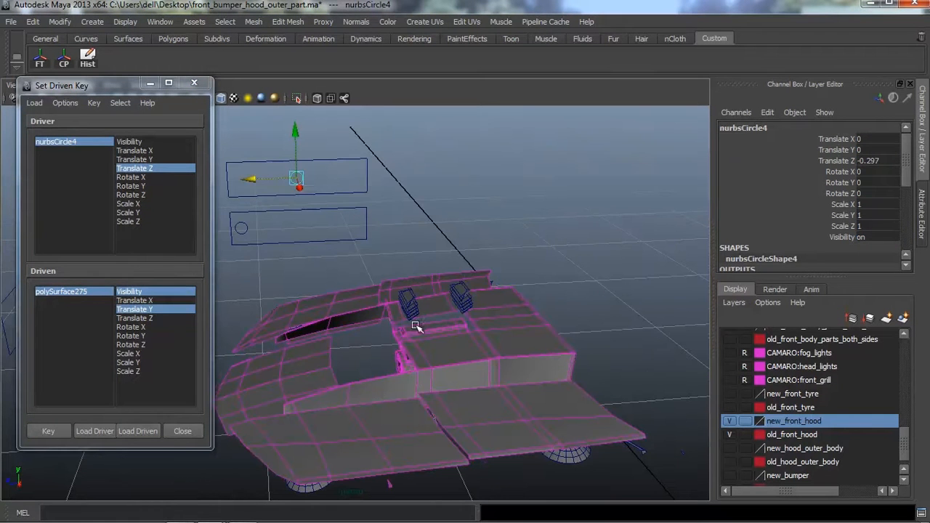
# Raise the intake block to Translate Y 0 and key it at the circle's current position
pyautogui.click(82, 292)
pyautogui.click(888, 150)
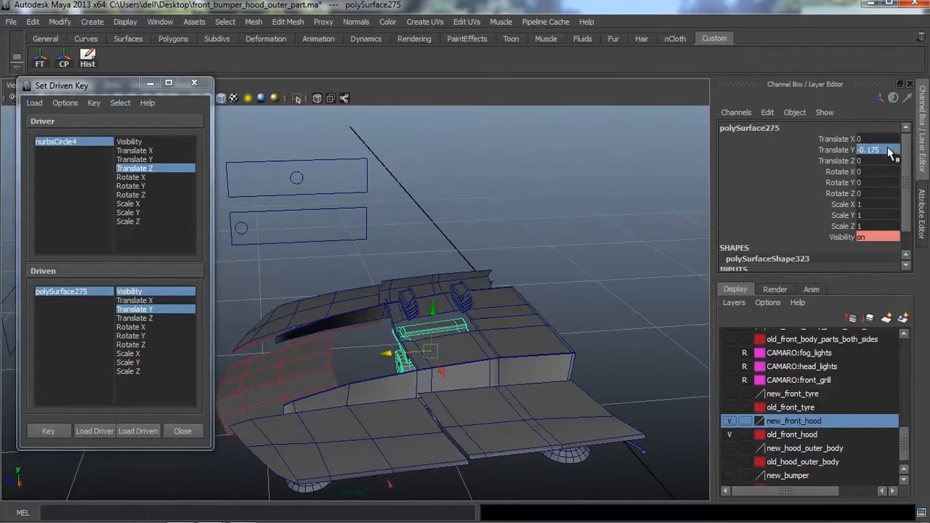
pyautogui.scroll(3, 529, 282)
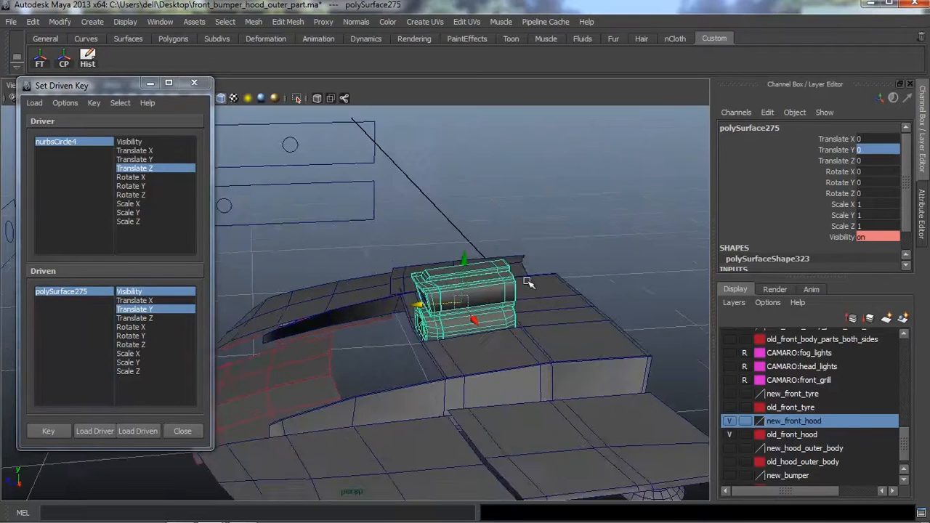
pyautogui.keyDown('alt'); pyautogui.moveTo(528, 283); pyautogui.dragTo(603, 285); pyautogui.keyUp('alt')
pyautogui.scroll(-4, 560, 284)
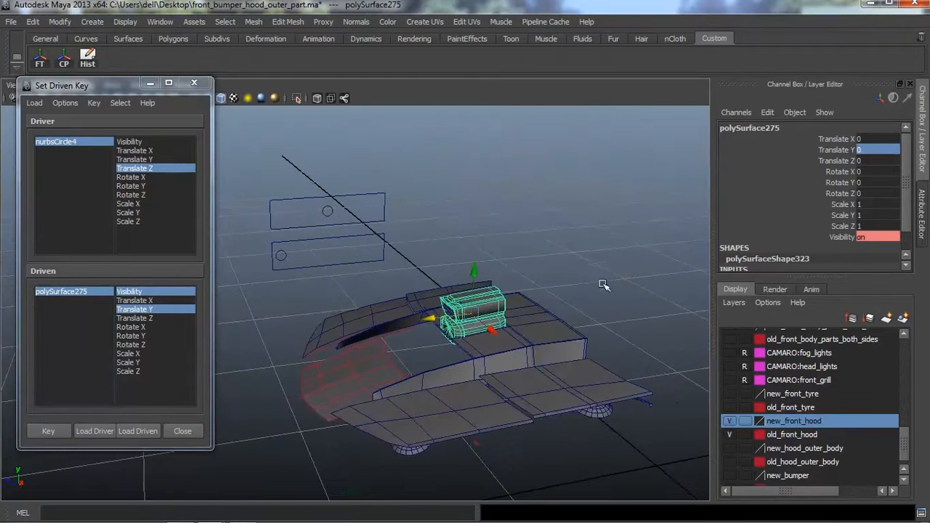
pyautogui.click(49, 436)
# Select the louvred grille in the front of the intake block and load it as the driven object
pyautogui.scroll(3, 475, 390)
pyautogui.keyDown('alt'); pyautogui.moveTo(475, 390); pyautogui.dragTo(417, 323); pyautogui.keyUp('alt')
pyautogui.scroll(2, 401, 387)
pyautogui.click(301, 190)
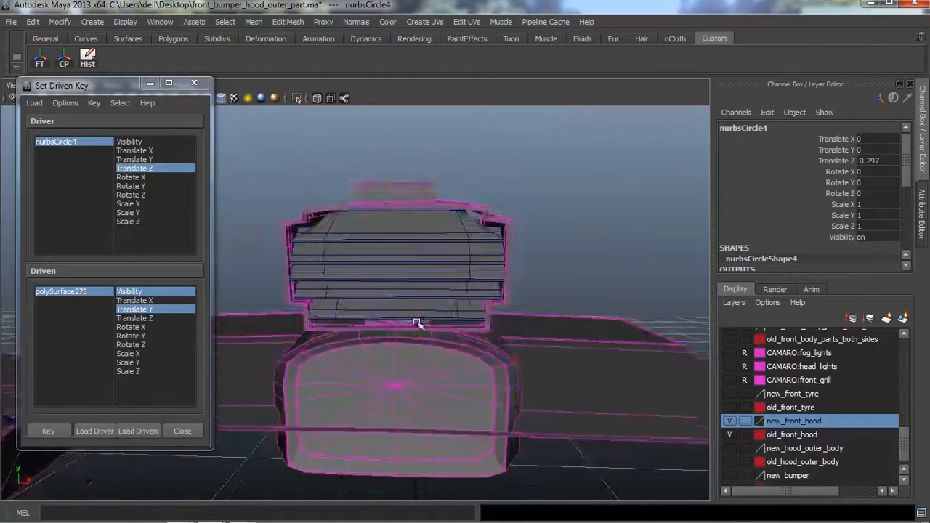
pyautogui.click(416, 322)
pyautogui.keyDown('alt'); pyautogui.moveTo(380, 284); pyautogui.dragTo(533, 349); pyautogui.keyUp('alt')
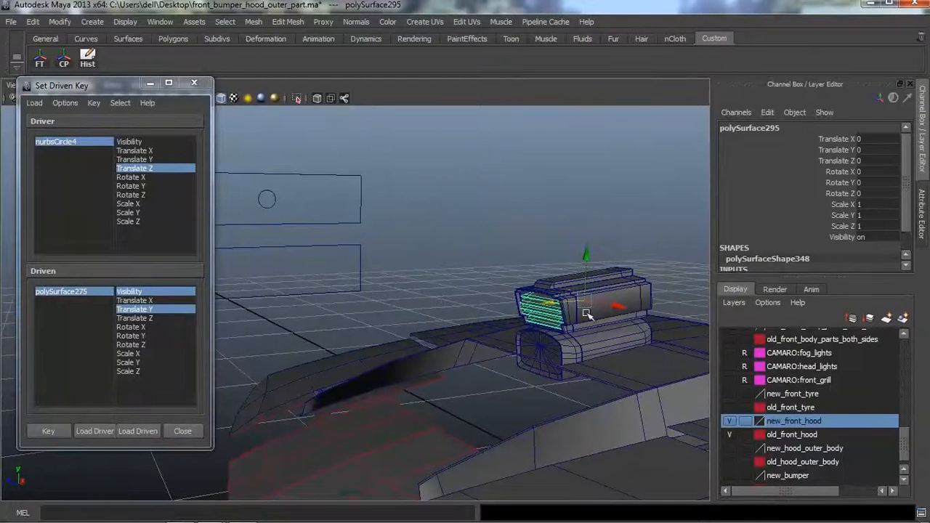
pyautogui.click(137, 431)
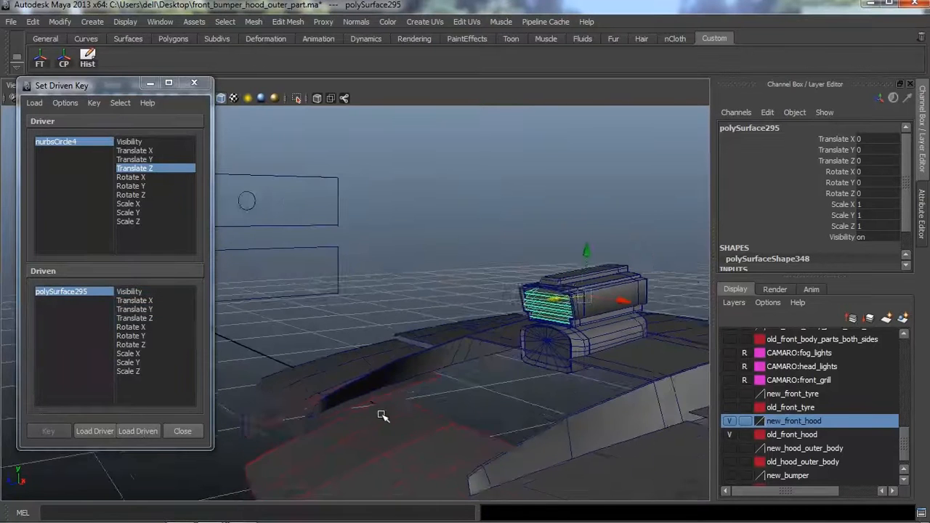
# Cut the intake's louvred grille with the Cut Faces Tool along a line beside it
pyautogui.keyDown('alt'); pyautogui.moveTo(383, 353); pyautogui.dragTo(436, 282); pyautogui.keyUp('alt')
pyautogui.click(288, 22)
pyautogui.click(331, 127)
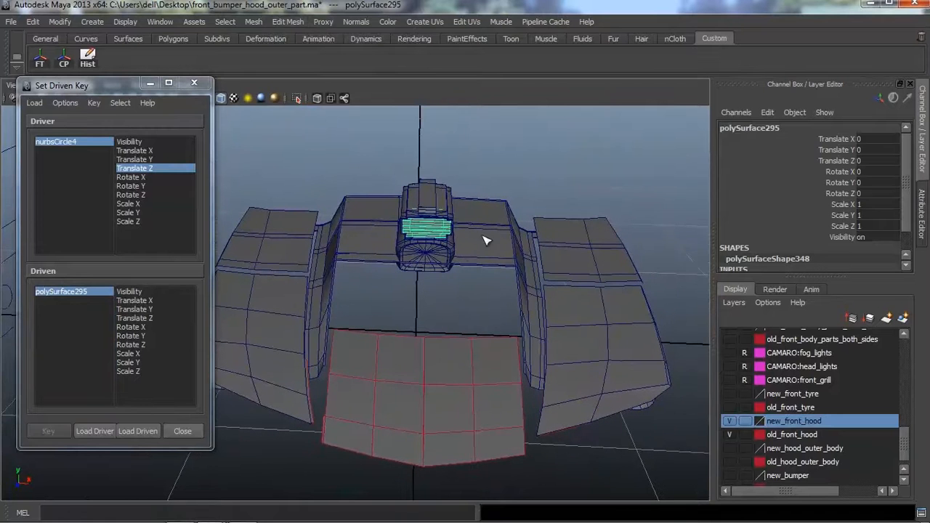
pyautogui.moveTo(463, 240)
pyautogui.mouseDown()
pyautogui.moveTo(467, 266)
pyautogui.moveTo(434, 287)
pyautogui.mouseUp()
# Turn on Delete Faces for the grille's new polyCut38 node and select that node
pyautogui.hotkey('ctrl', 'a')
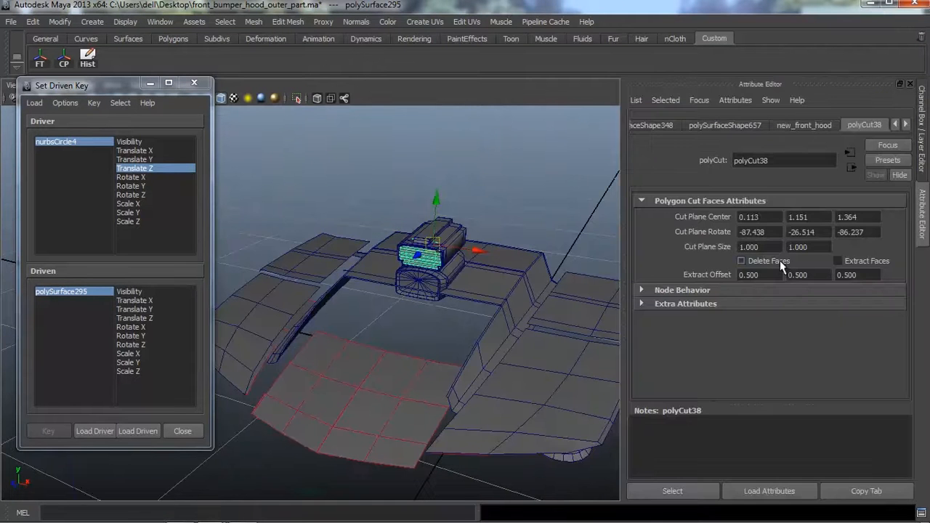
pyautogui.hotkey('ctrl', 'a')
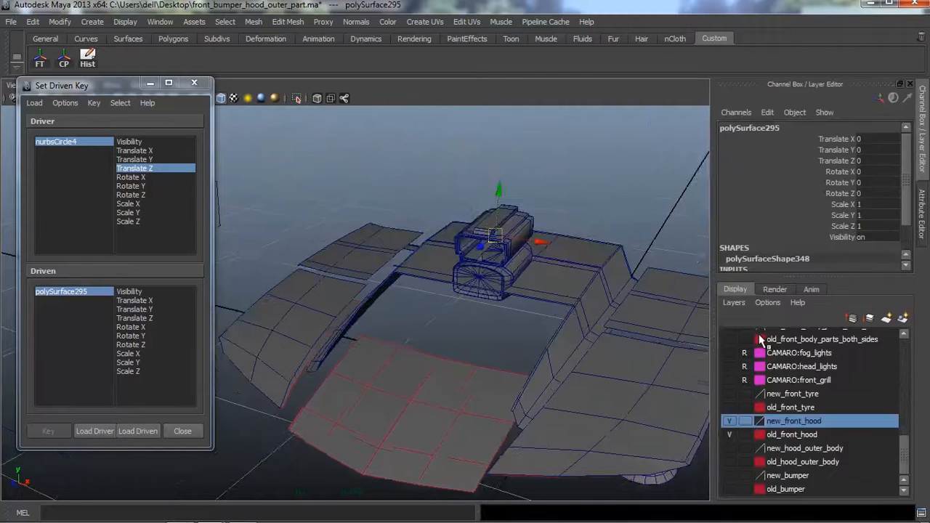
pyautogui.hotkey('ctrl', 'a')
pyautogui.click(681, 490)
pyautogui.hotkey('ctrl', 'a')
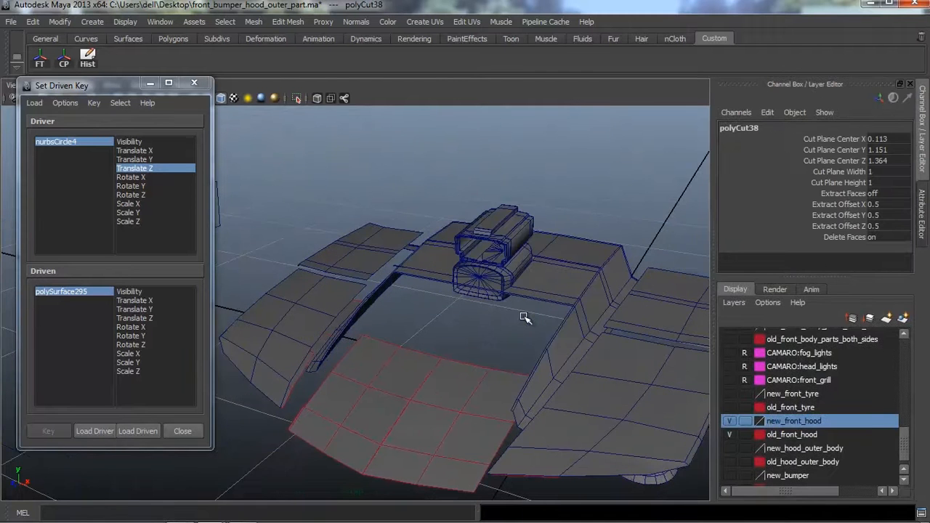
# Load polyCut38 as the driven object and key its Cut Plane Center X at 0.113 against the circle's Translate Z
pyautogui.keyDown('alt'); pyautogui.moveTo(523, 316); pyautogui.dragTo(514, 339); pyautogui.keyUp('alt')
pyautogui.click(138, 432)
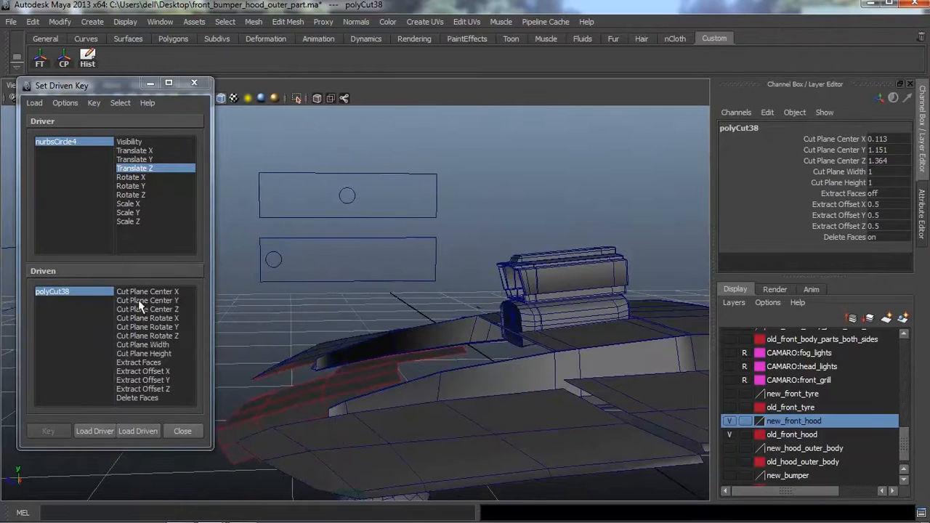
pyautogui.click(48, 431)
# Slide the upper circle slightly further along and key polyCut38's Cut Plane Center X at -0.787 to restore the louvres
pyautogui.keyDown('alt'); pyautogui.moveTo(564, 281); pyautogui.dragTo(355, 213); pyautogui.keyUp('alt')
pyautogui.click(311, 186)
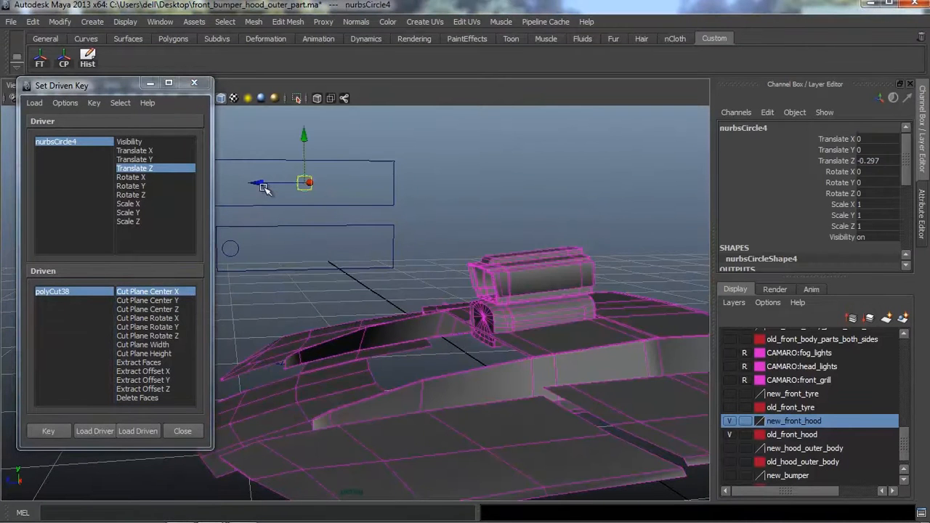
pyautogui.moveTo(258, 183); pyautogui.dragTo(391, 274)
pyautogui.click(96, 291)
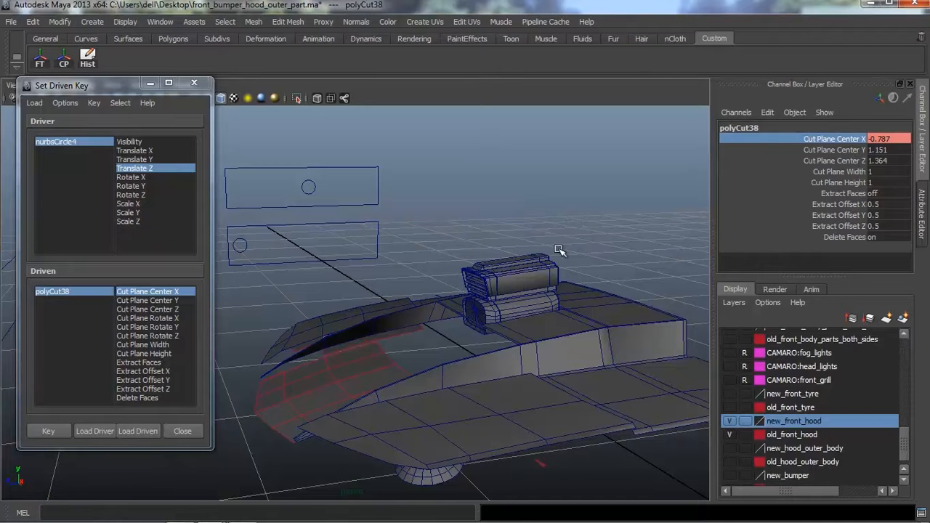
# Key polyCut38's Cut Plane Center X at -0.787 and slide the upper circle to a Translate Z of -0.504
pyautogui.keyDown('alt'); pyautogui.moveTo(559, 251); pyautogui.dragTo(564, 251); pyautogui.keyUp('alt')
pyautogui.click(67, 431)
pyautogui.keyDown('alt'); pyautogui.moveTo(434, 293); pyautogui.dragTo(434, 314); pyautogui.keyUp('alt')
pyautogui.click(313, 175)
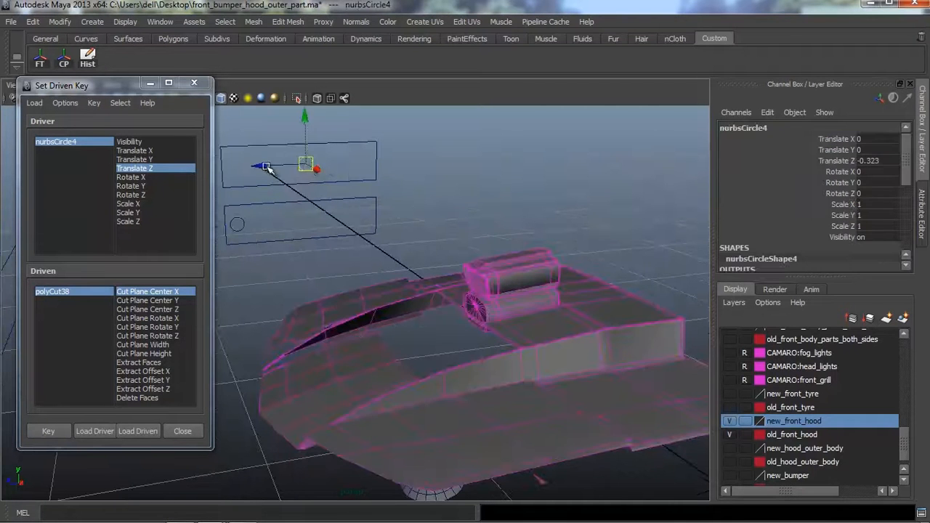
pyautogui.moveTo(311, 169); pyautogui.dragTo(499, 347)
# Slide the upper circle back to a Translate Z of -0.223, before the new hood's central body appears, leaving the end trim piece exposed
pyautogui.click(485, 345)
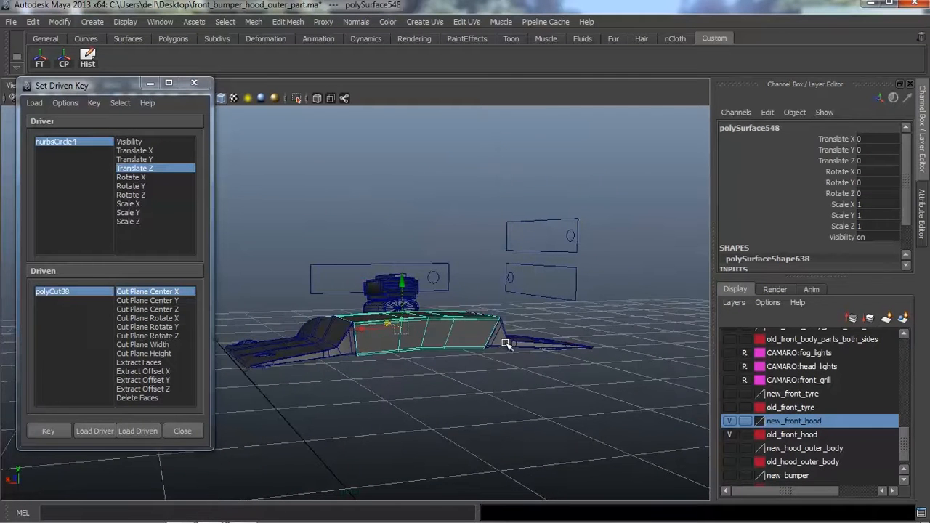
pyautogui.click(506, 344)
pyautogui.keyDown('alt'); pyautogui.moveTo(508, 399); pyautogui.dragTo(481, 376); pyautogui.keyUp('alt')
pyautogui.click(446, 214)
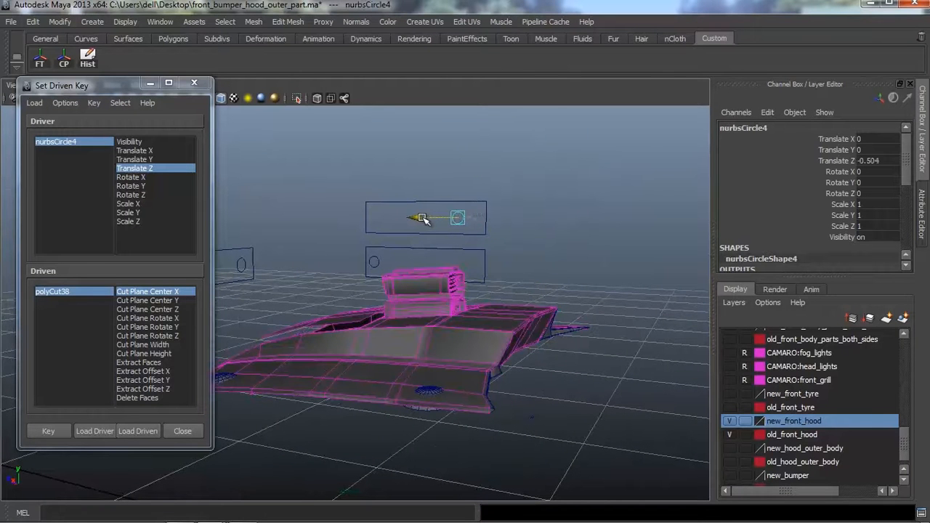
pyautogui.moveTo(411, 220); pyautogui.dragTo(479, 271)
pyautogui.click(432, 381)
pyautogui.keyDown('alt'); pyautogui.moveTo(436, 418); pyautogui.dragTo(454, 312); pyautogui.keyUp('alt')
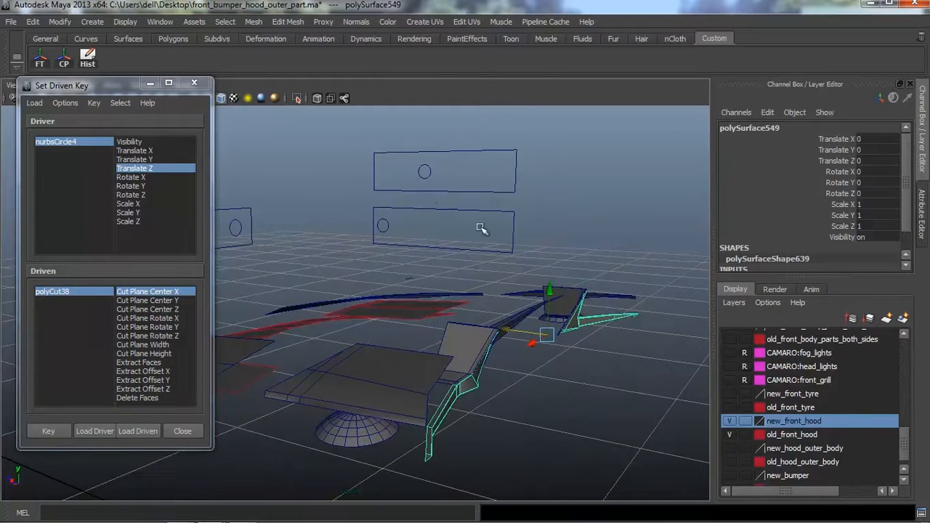
pyautogui.click(425, 174)
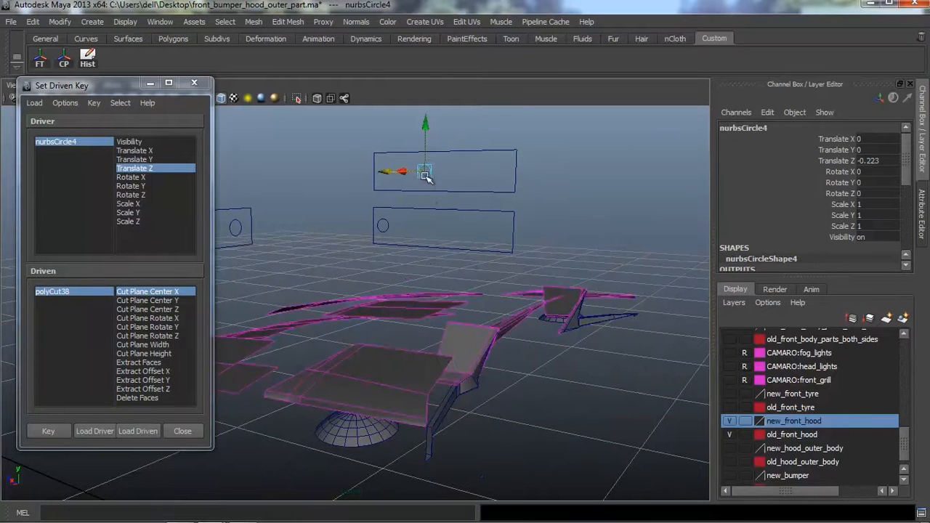
# Cut the hood's end trim piece, polySurface549, with the Cut Faces Tool along a line beside it
pyautogui.click(439, 413)
pyautogui.click(137, 431)
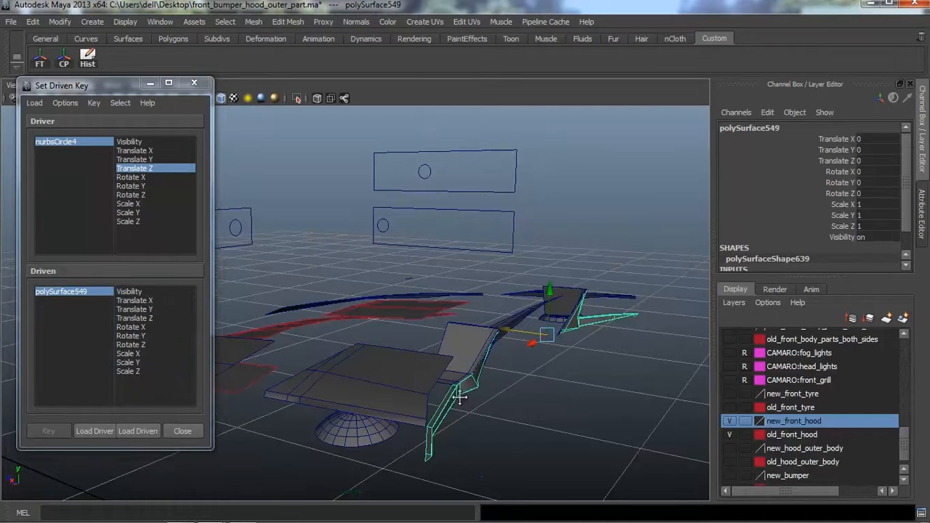
pyautogui.keyDown('alt'); pyautogui.moveTo(452, 404); pyautogui.dragTo(454, 396); pyautogui.keyUp('alt')
pyautogui.click(289, 21)
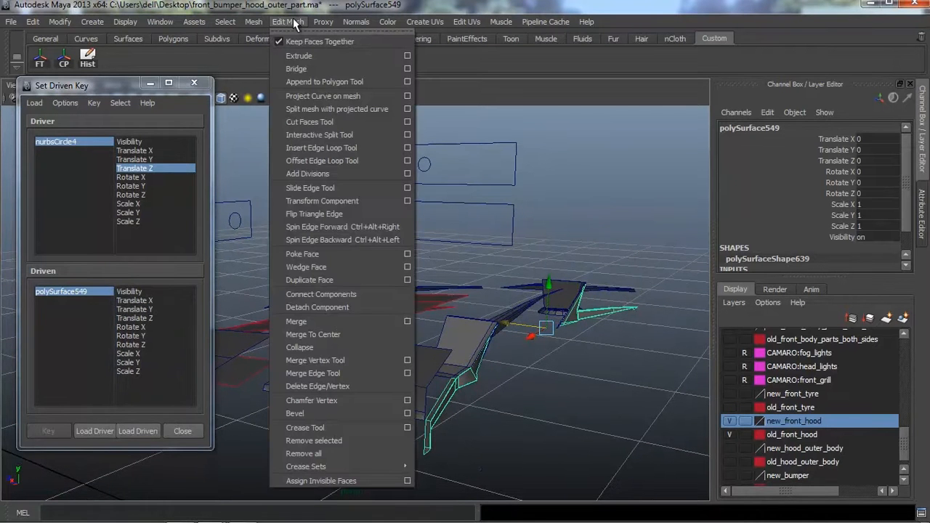
pyautogui.click(314, 122)
pyautogui.keyDown('alt'); pyautogui.moveTo(523, 291); pyautogui.dragTo(571, 324); pyautogui.keyUp('alt')
pyautogui.moveTo(539, 276); pyautogui.dragTo(576, 261)
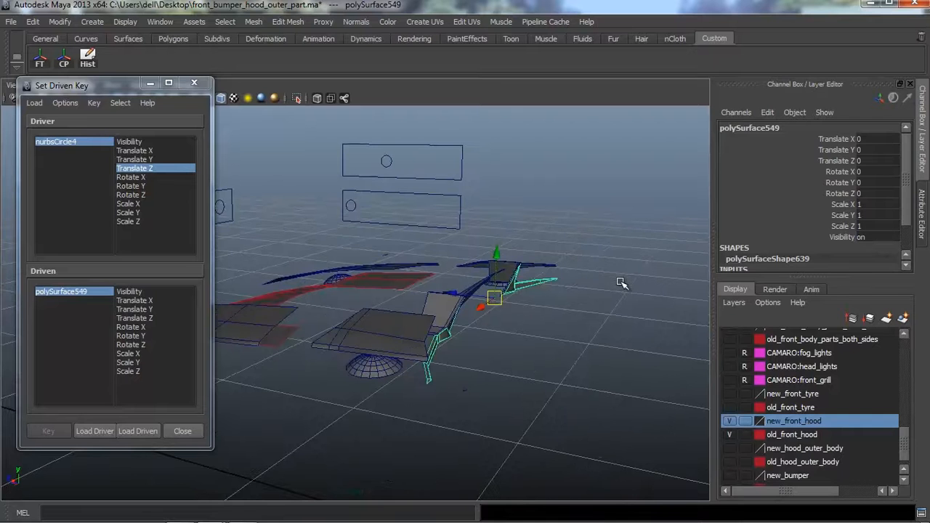
# Turn on Delete Faces for the trim piece's polyCut39 node and load that node as the driven object
pyautogui.hotkey('ctrl', 'a')
pyautogui.click(753, 260)
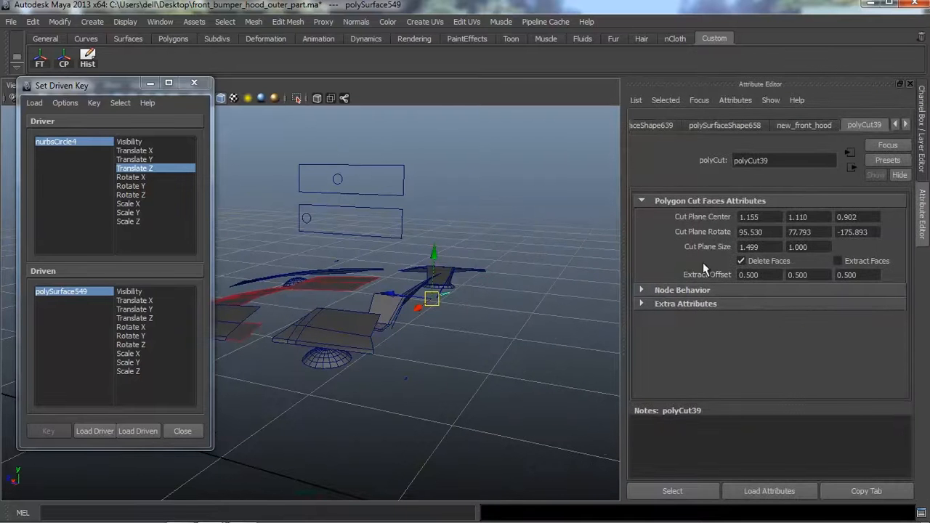
pyautogui.moveTo(550, 269)
pyautogui.keyDown('alt'); pyautogui.mouseDown()
pyautogui.moveTo(536, 266)
pyautogui.moveTo(549, 279)
pyautogui.mouseUp(); pyautogui.keyUp('alt')
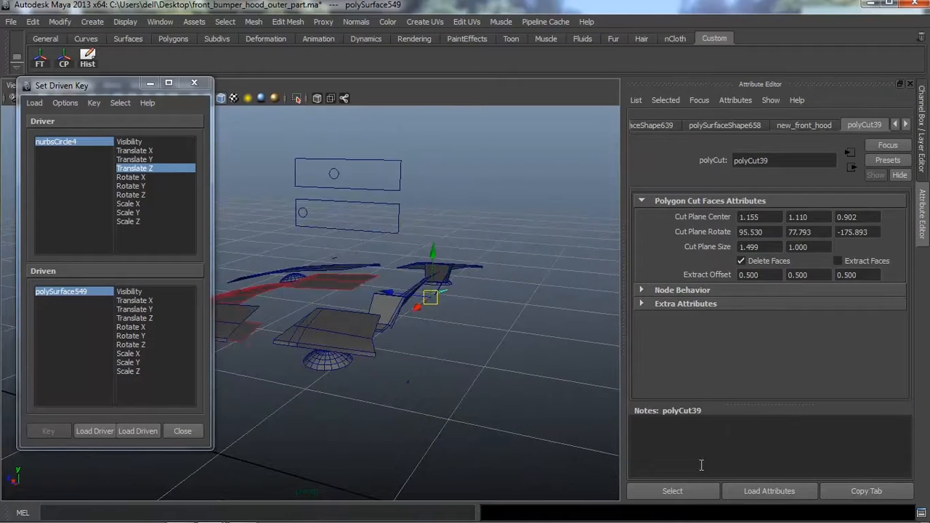
pyautogui.click(691, 491)
pyautogui.click(138, 431)
pyautogui.keyDown('alt'); pyautogui.moveTo(399, 345); pyautogui.dragTo(454, 350); pyautogui.keyUp('alt')
pyautogui.hotkey('ctrl', 'a')
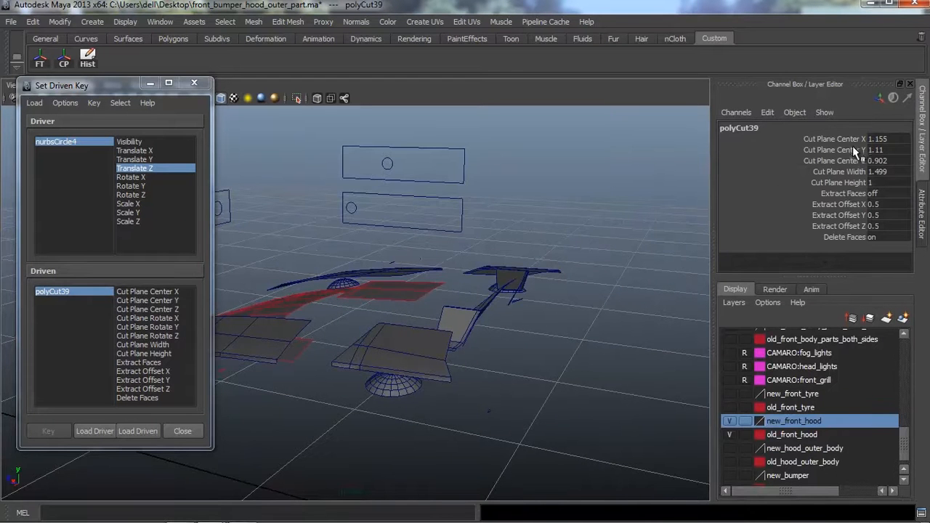
# Set polyCut39's Cut Plane Center Y to 1.41 and key it against the circle's Translate Z
pyautogui.click(850, 149)
pyautogui.moveTo(623, 326); pyautogui.dragTo(558, 339, button='middle')
pyautogui.keyDown('alt'); pyautogui.moveTo(558, 339); pyautogui.dragTo(399, 268); pyautogui.keyUp('alt')
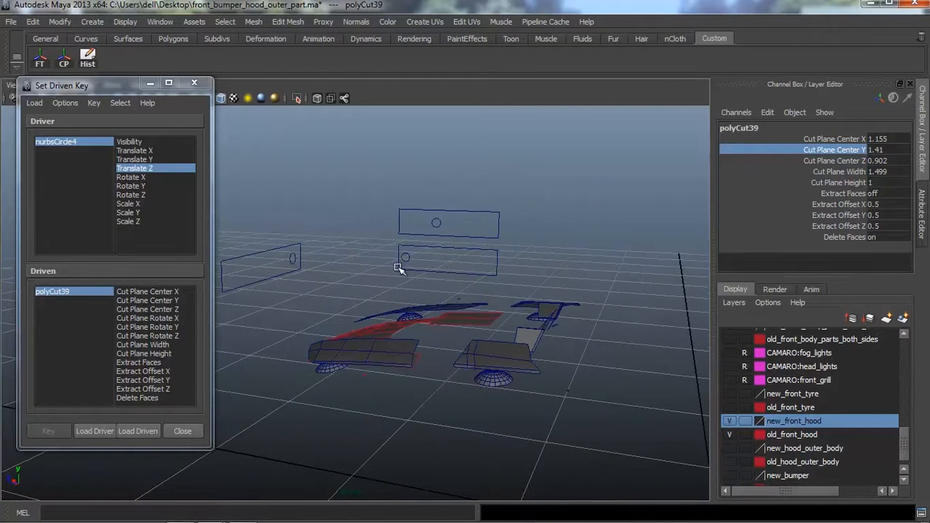
pyautogui.click(164, 300)
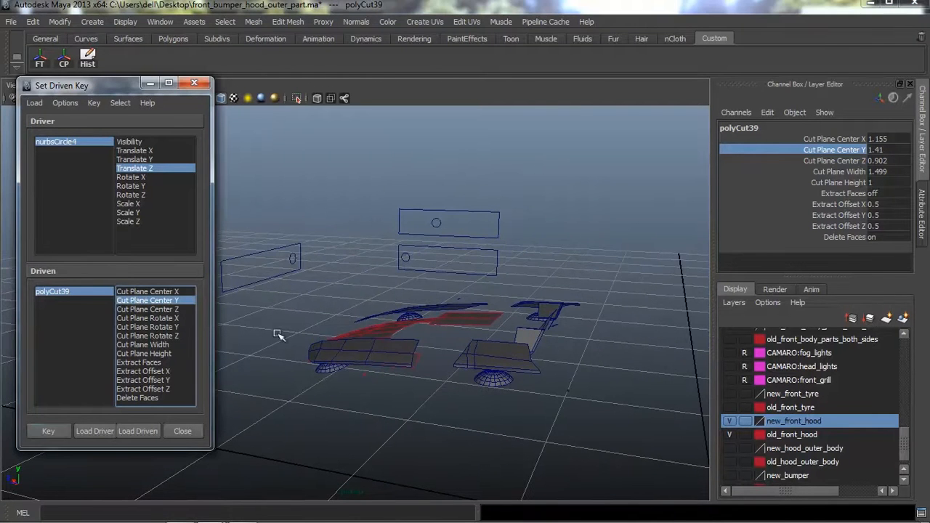
pyautogui.click(48, 431)
# With the upper circle at a Translate Z of -0.249, key polyCut39's Cut Plane Center Y at -7.89 to restore the trim piece
pyautogui.keyDown('alt'); pyautogui.moveTo(328, 413); pyautogui.dragTo(374, 195); pyautogui.keyUp('alt')
pyautogui.click(407, 190)
pyautogui.keyDown('alt'); pyautogui.moveTo(440, 247); pyautogui.dragTo(305, 279); pyautogui.keyUp('alt')
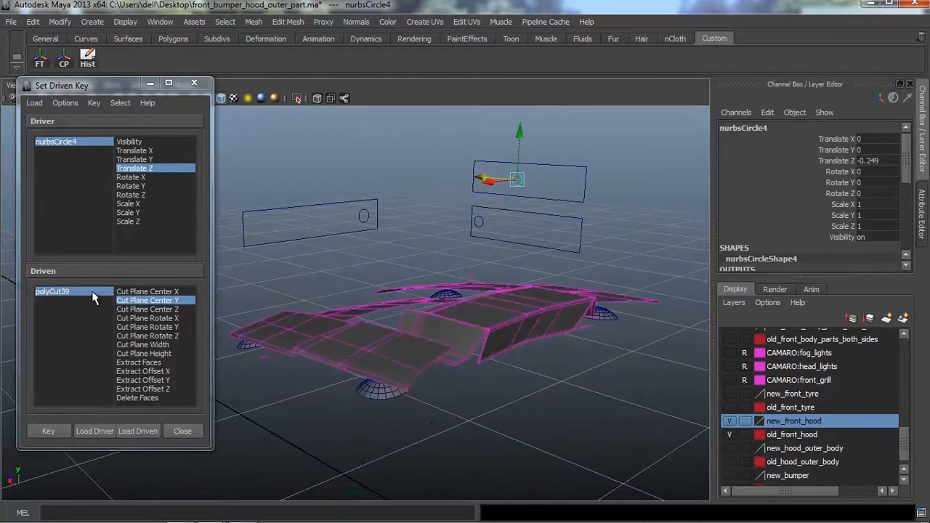
pyautogui.click(93, 293)
pyautogui.click(857, 151)
pyautogui.keyDown('alt'); pyautogui.moveTo(696, 282); pyautogui.dragTo(656, 273); pyautogui.keyUp('alt')
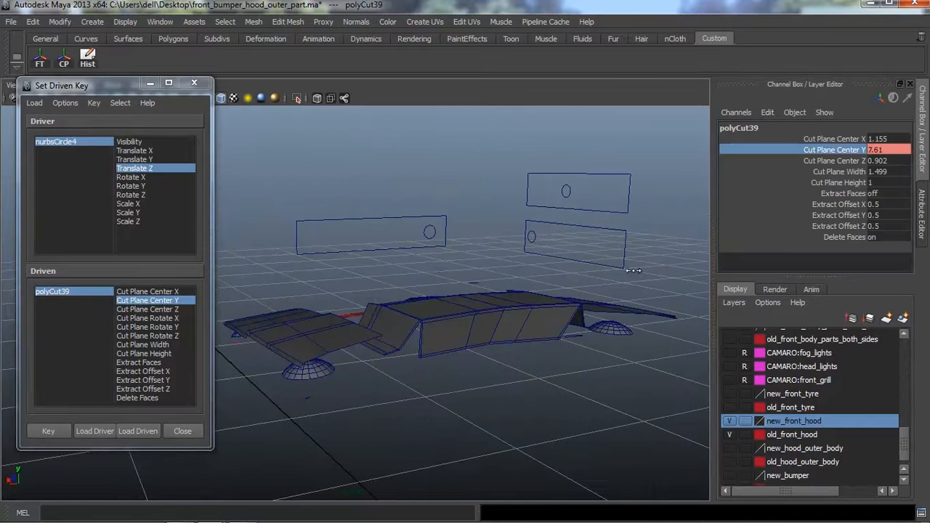
pyautogui.moveTo(633, 270); pyautogui.dragTo(527, 270, button='middle')
pyautogui.keyDown('alt'); pyautogui.moveTo(527, 282); pyautogui.dragTo(473, 300); pyautogui.keyUp('alt')
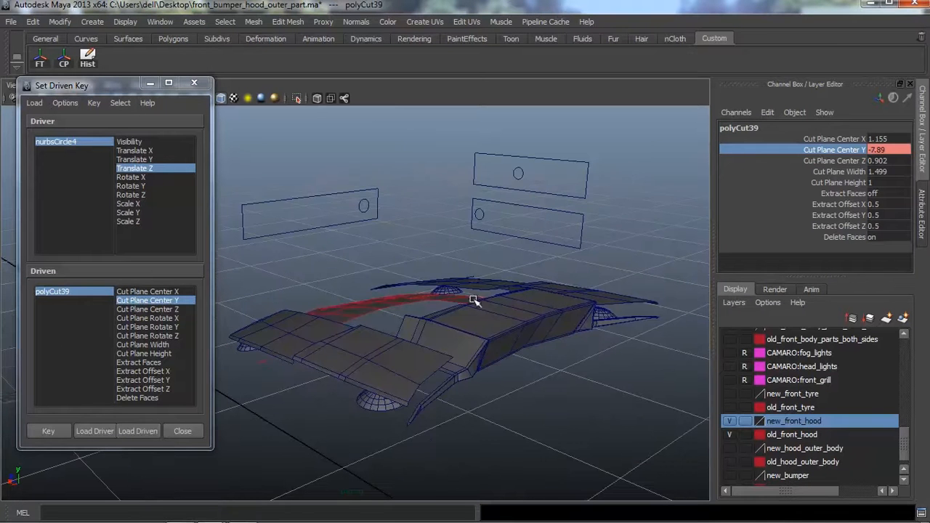
pyautogui.click(46, 431)
# Slide the upper circle to a Translate Z of -0.417 to bring back the full new hood with its intake
pyautogui.keyDown('alt'); pyautogui.moveTo(322, 339); pyautogui.dragTo(465, 315); pyautogui.keyUp('alt')
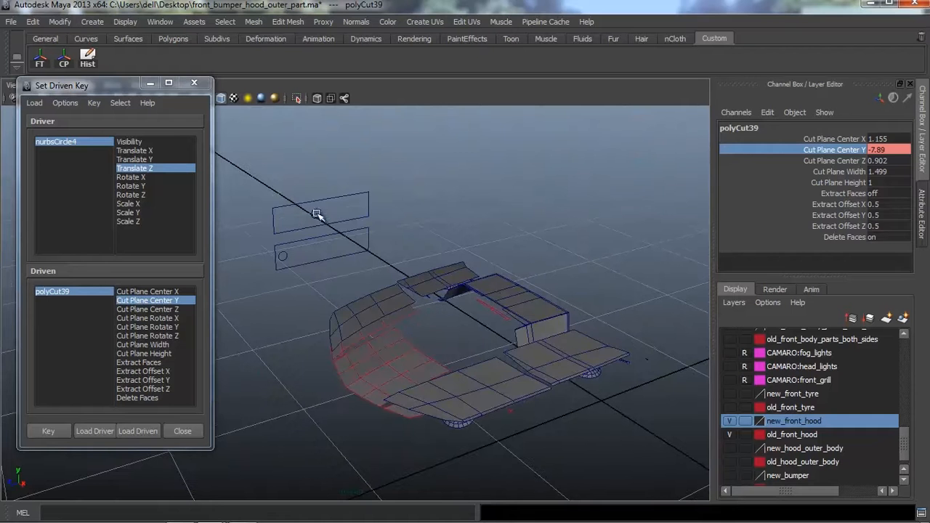
pyautogui.click(317, 213)
pyautogui.moveTo(281, 221); pyautogui.dragTo(306, 231)
pyautogui.keyDown('alt'); pyautogui.moveTo(362, 297); pyautogui.dragTo(350, 297); pyautogui.keyUp('alt')
pyautogui.scroll(2, 349, 290)
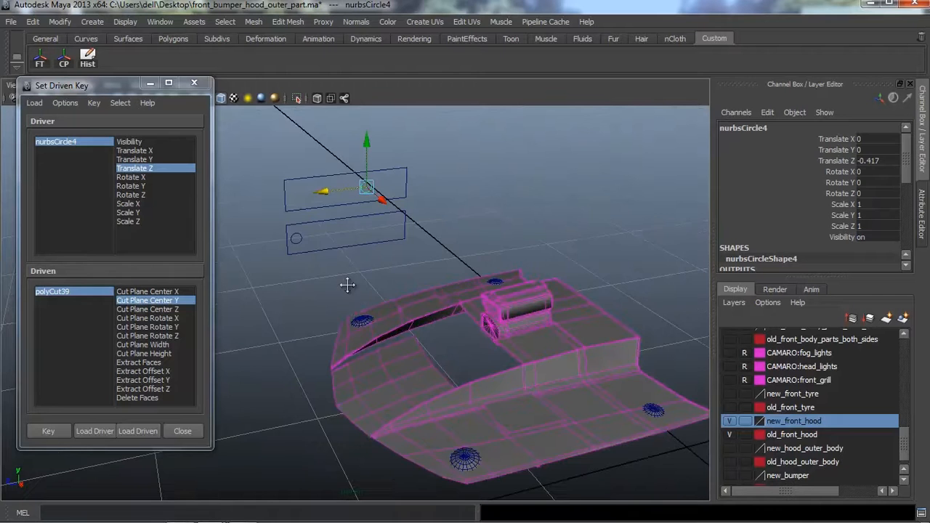
pyautogui.keyDown('alt'); pyautogui.moveTo(349, 284); pyautogui.dragTo(350, 256, button='middle'); pyautogui.keyUp('alt')
pyautogui.scroll(4, 397, 275)
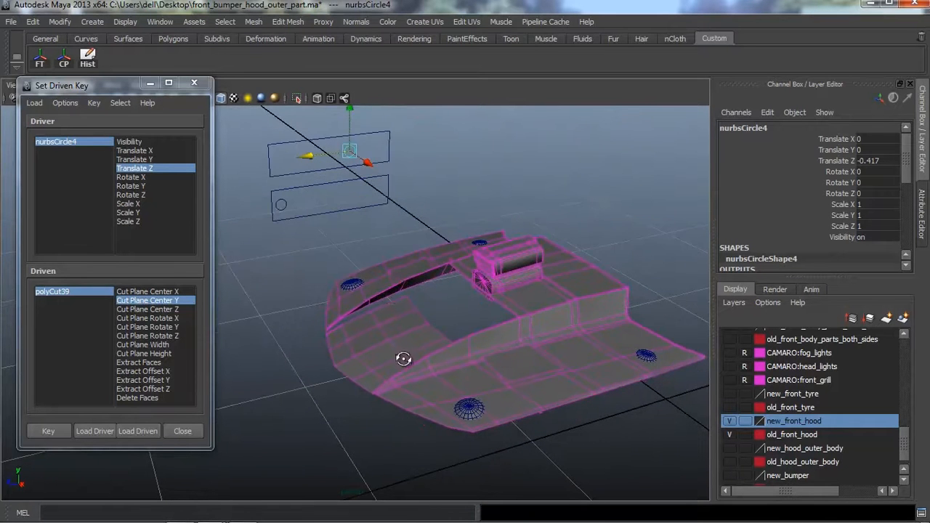
pyautogui.scroll(-2, 400, 328)
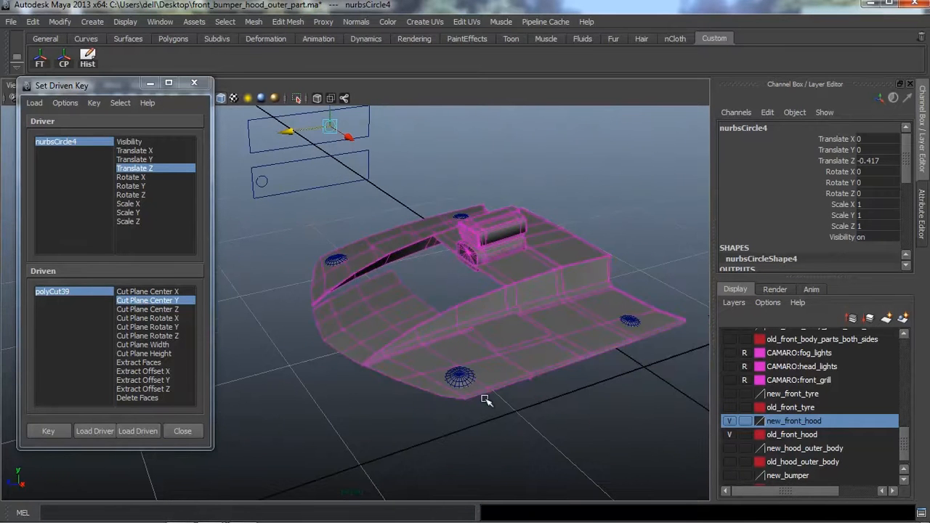
# Select the pair of domed discs near the hood's nose, polySurface552, and load them as the driven object
pyautogui.click(466, 382)
pyautogui.keyDown('alt'); pyautogui.moveTo(488, 417); pyautogui.dragTo(487, 399); pyautogui.keyUp('alt')
pyautogui.keyDown('alt'); pyautogui.moveTo(486, 398); pyautogui.dragTo(487, 416, button='middle'); pyautogui.keyUp('alt')
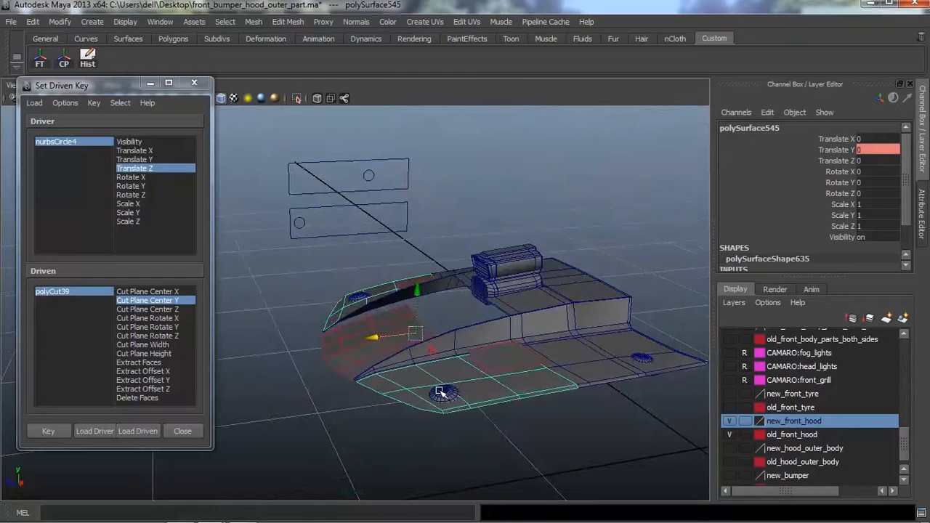
pyautogui.moveTo(430, 444); pyautogui.dragTo(448, 391)
pyautogui.keyDown('shift'); pyautogui.click(495, 388); pyautogui.keyUp('shift')
pyautogui.scroll(-3, 491, 419)
pyautogui.keyDown('alt'); pyautogui.moveTo(492, 419); pyautogui.dragTo(440, 366); pyautogui.keyUp('alt')
pyautogui.click(149, 432)
# Slide the upper circle back to a Translate Z of -0.389, where the outer panels sit above the front discs
pyautogui.keyDown('alt'); pyautogui.moveTo(369, 343); pyautogui.dragTo(396, 342); pyautogui.keyUp('alt')
pyautogui.scroll(2, 393, 312)
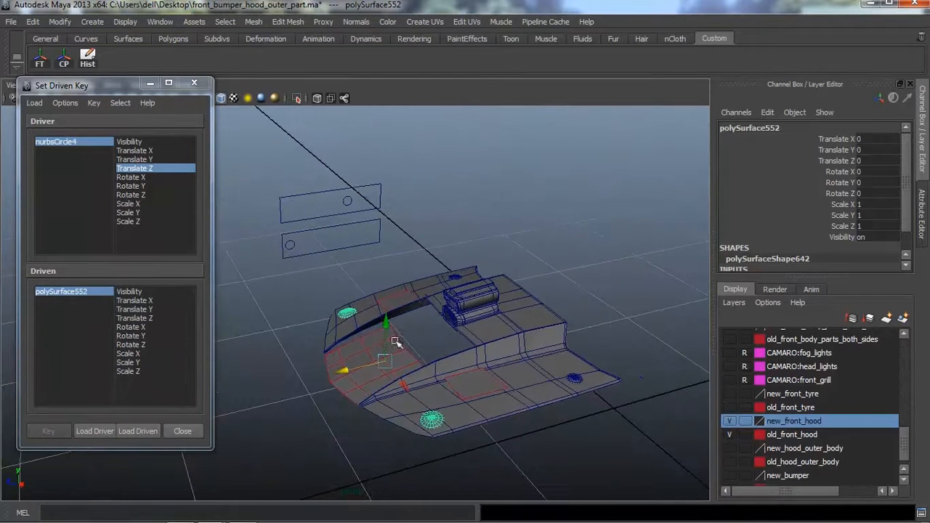
pyautogui.click(347, 206)
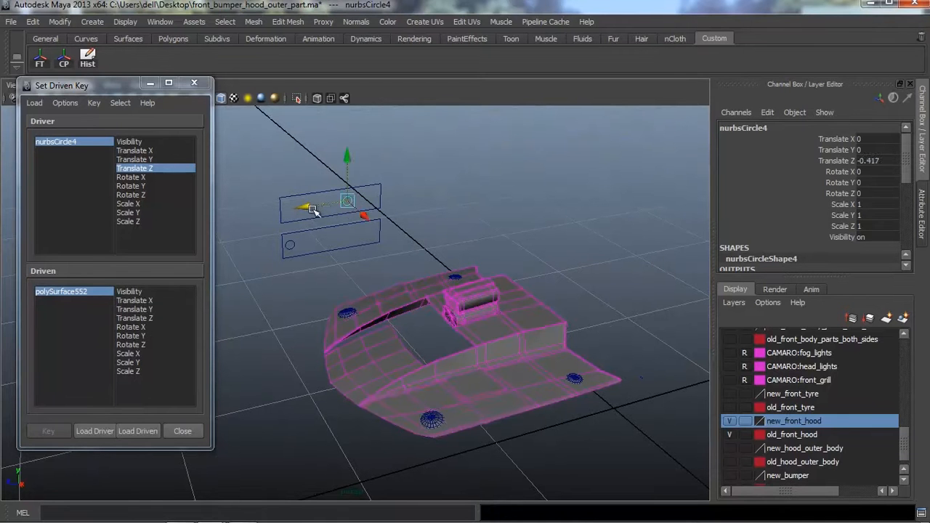
pyautogui.moveTo(311, 208); pyautogui.dragTo(307, 208)
pyautogui.keyDown('alt'); pyautogui.moveTo(352, 276); pyautogui.dragTo(359, 226); pyautogui.keyUp('alt')
pyautogui.scroll(2, 347, 274)
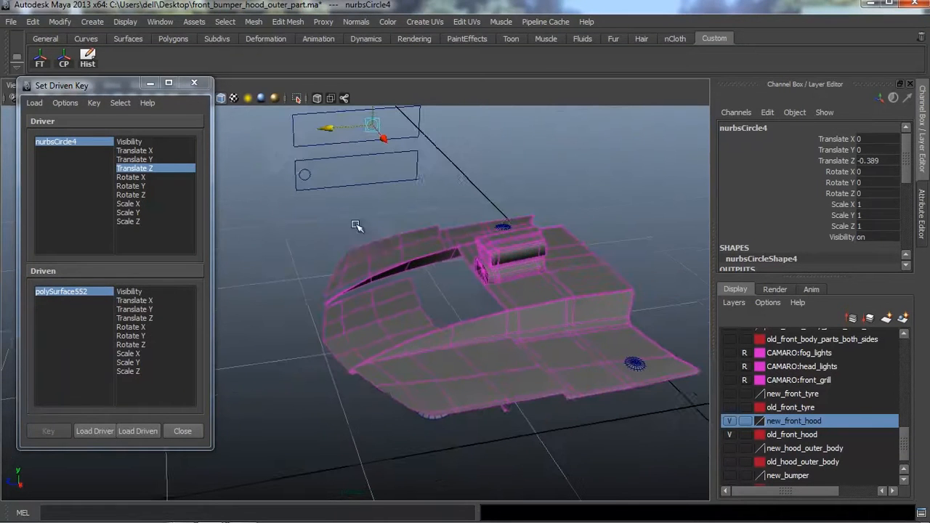
# Turn off the front discs' Visibility and key it against the circle's Translate Z
pyautogui.click(139, 292)
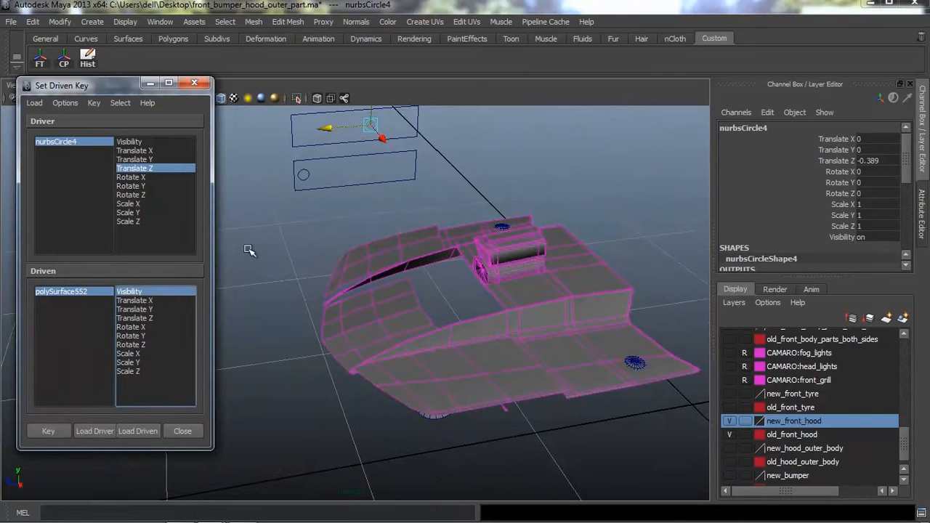
pyautogui.click(73, 291)
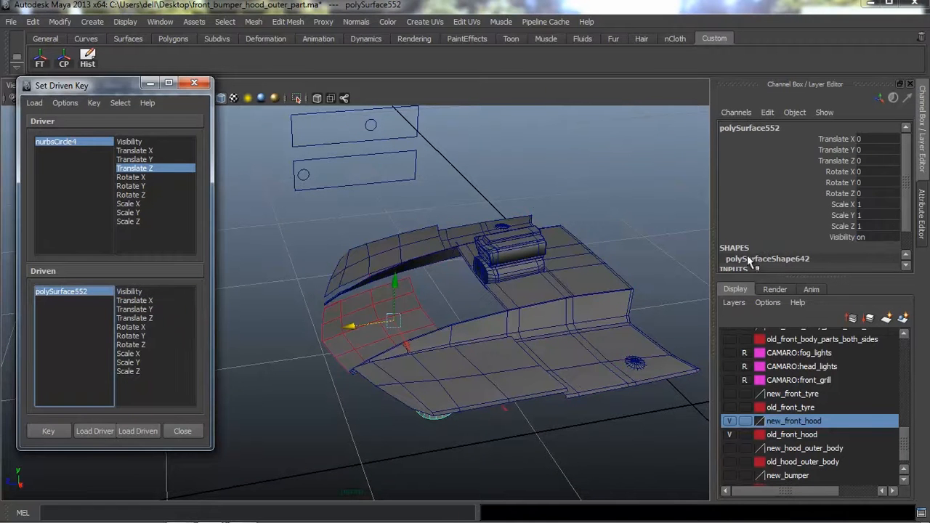
pyautogui.click(876, 236)
pyautogui.write('0')
pyautogui.press('Return')
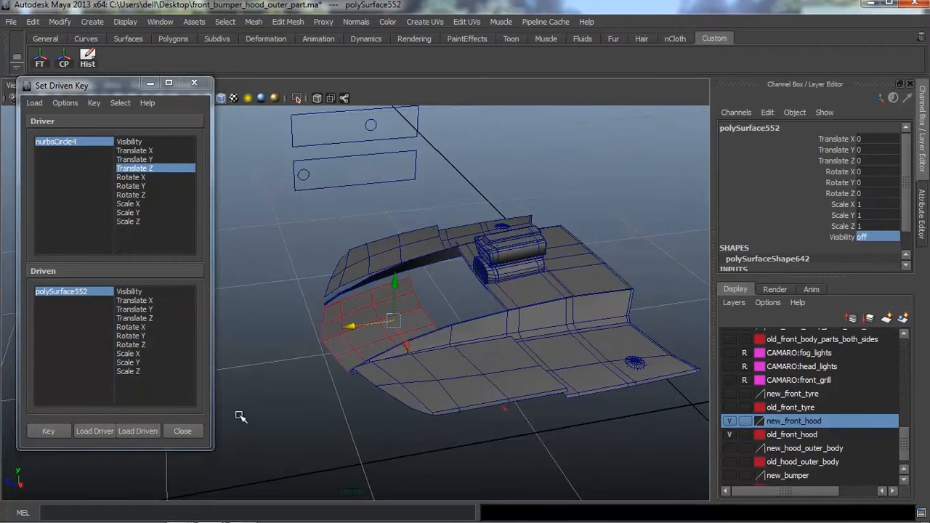
pyautogui.click(45, 434)
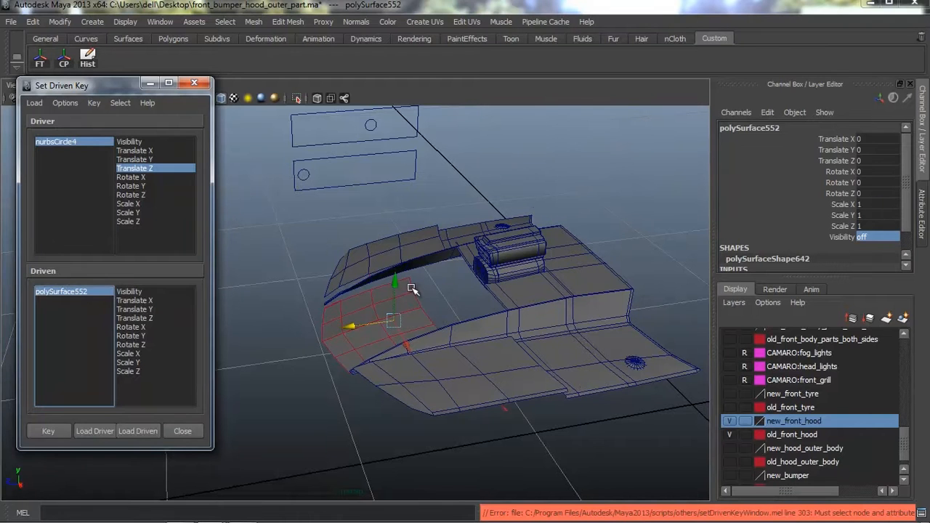
pyautogui.click(147, 292)
pyautogui.click(49, 434)
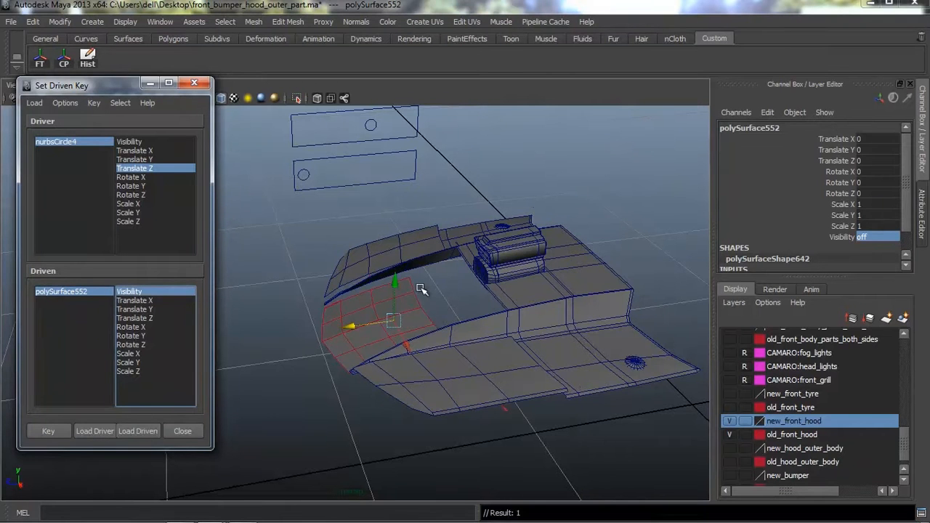
# Slide the upper circle to a Translate Z of -0.408, turn the front discs' Visibility on and key it
pyautogui.keyDown('alt'); pyautogui.moveTo(422, 289); pyautogui.dragTo(431, 320); pyautogui.keyUp('alt')
pyautogui.click(369, 151)
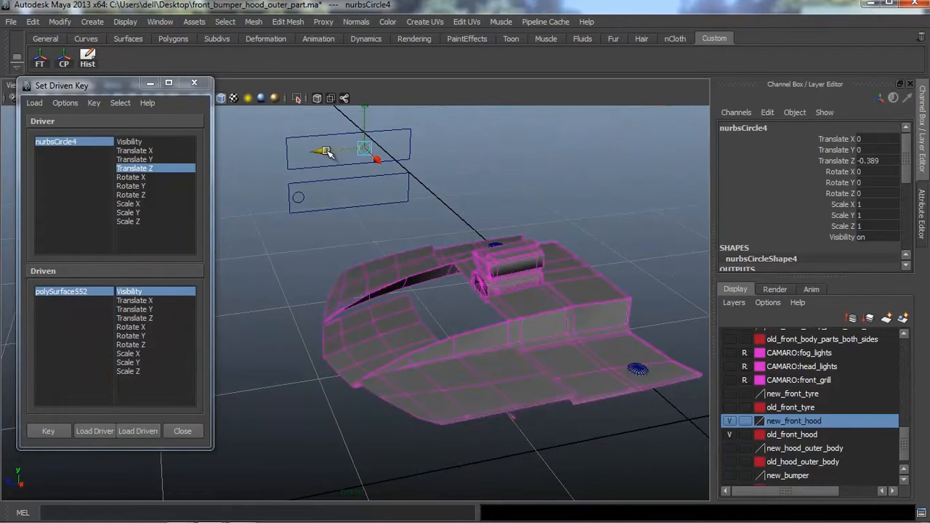
pyautogui.moveTo(327, 151); pyautogui.dragTo(329, 151)
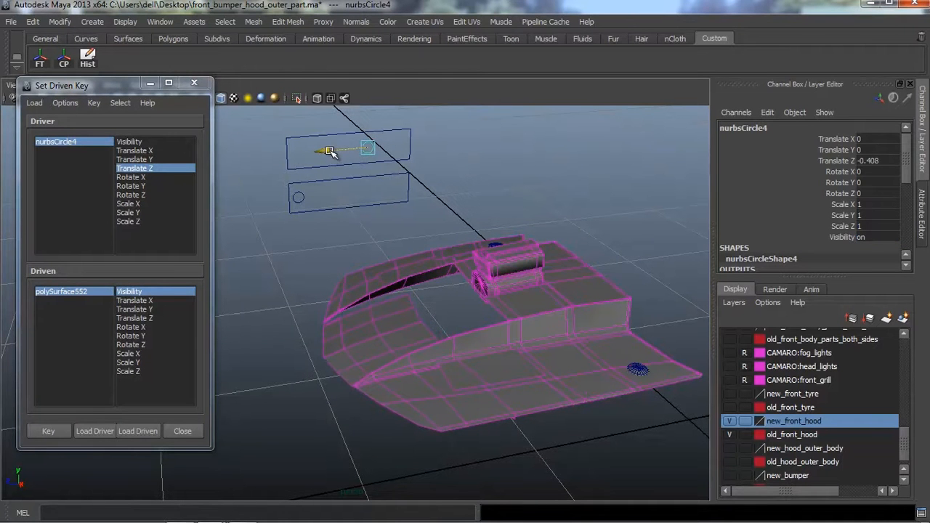
pyautogui.click(65, 292)
pyautogui.click(872, 237)
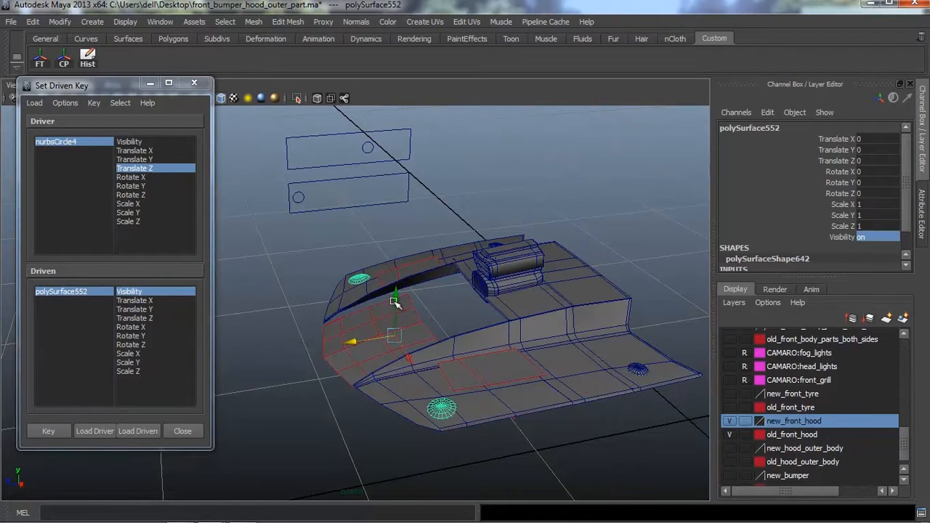
pyautogui.click(55, 432)
# Load the rear pair of domed discs, polySurface551, as the driven object and reselect the upper driver circle
pyautogui.keyDown('alt'); pyautogui.moveTo(484, 342); pyautogui.dragTo(570, 306); pyautogui.keyUp('alt')
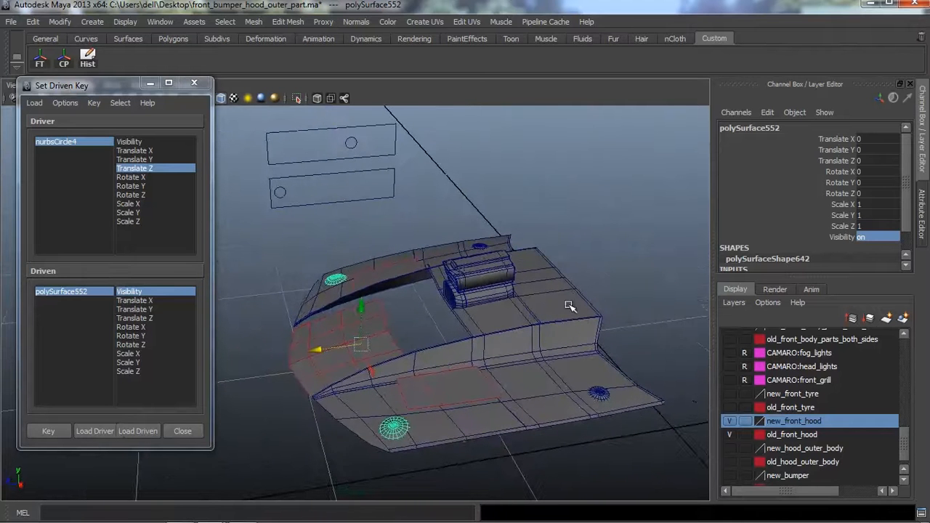
pyautogui.click(605, 395)
pyautogui.click(602, 391)
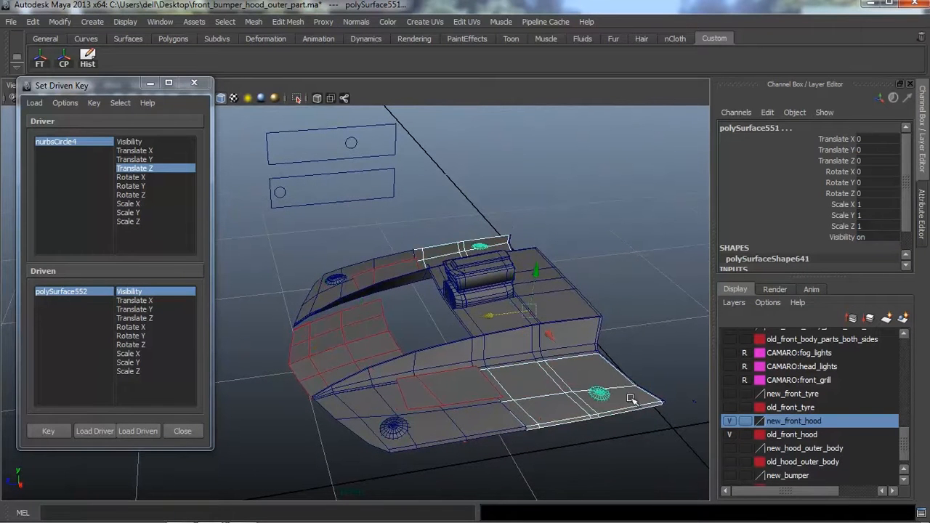
pyautogui.keyDown('alt'); pyautogui.moveTo(646, 410); pyautogui.dragTo(390, 293); pyautogui.keyUp('alt')
pyautogui.click(138, 431)
pyautogui.keyDown('alt'); pyautogui.moveTo(392, 421); pyautogui.dragTo(449, 211); pyautogui.keyUp('alt')
pyautogui.click(404, 171)
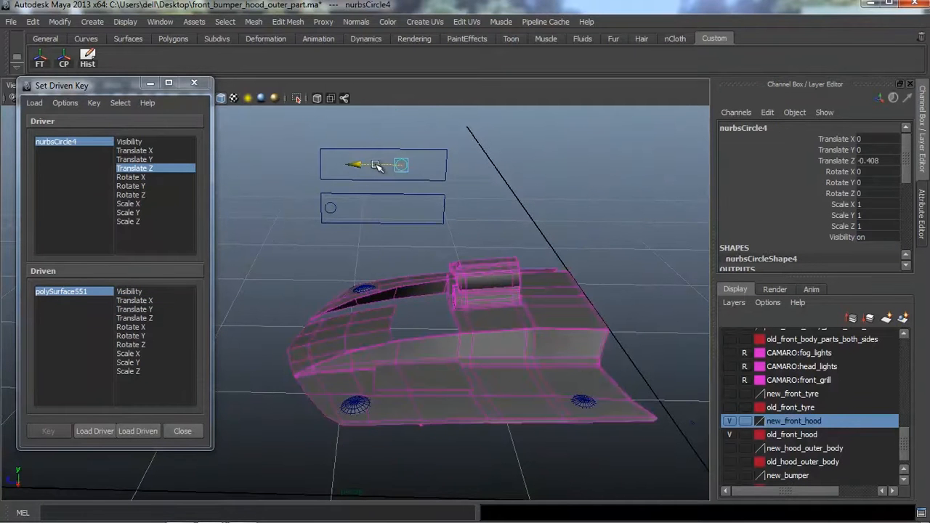
# Slide the upper circle back to a Translate Z of -0.327, where the outer panels sit above the rear discs
pyautogui.moveTo(361, 169); pyautogui.dragTo(362, 169)
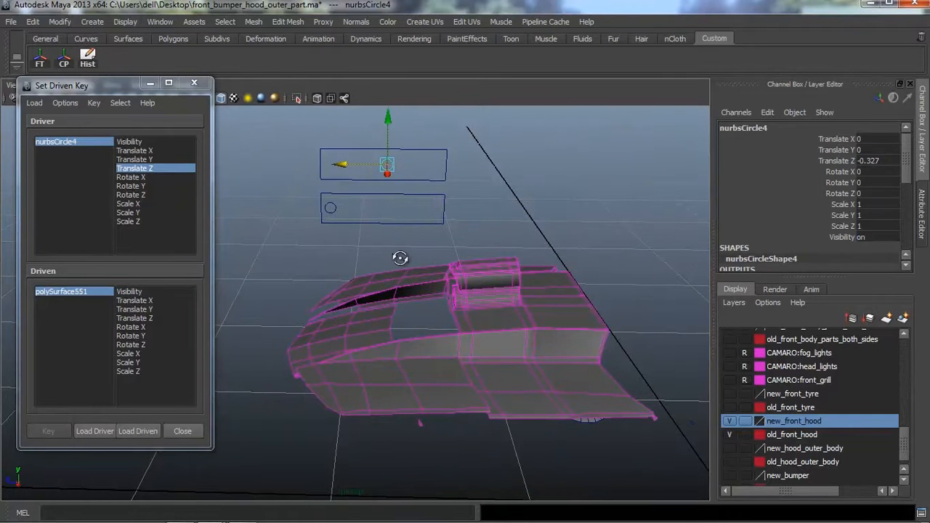
pyautogui.keyDown('alt'); pyautogui.moveTo(400, 257); pyautogui.dragTo(414, 259); pyautogui.keyUp('alt')
pyautogui.click(132, 293)
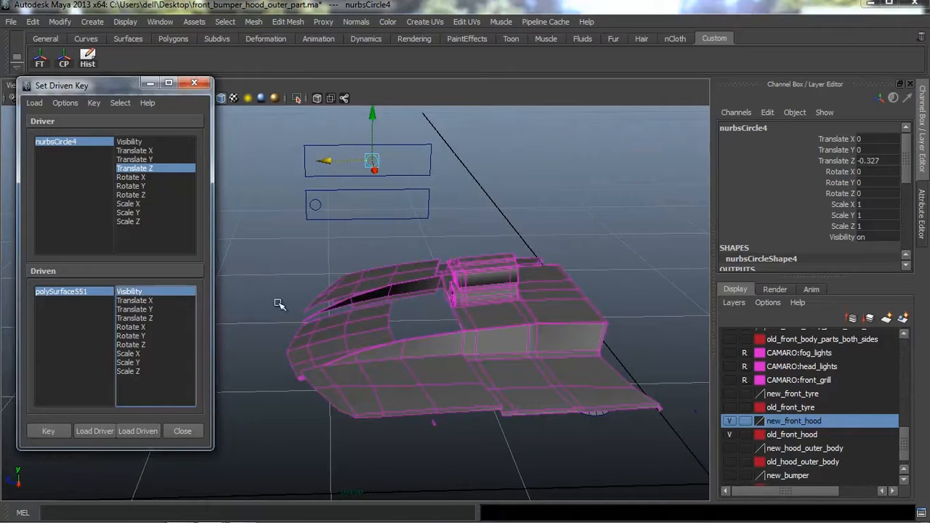
pyautogui.click(862, 237)
pyautogui.press('Return')
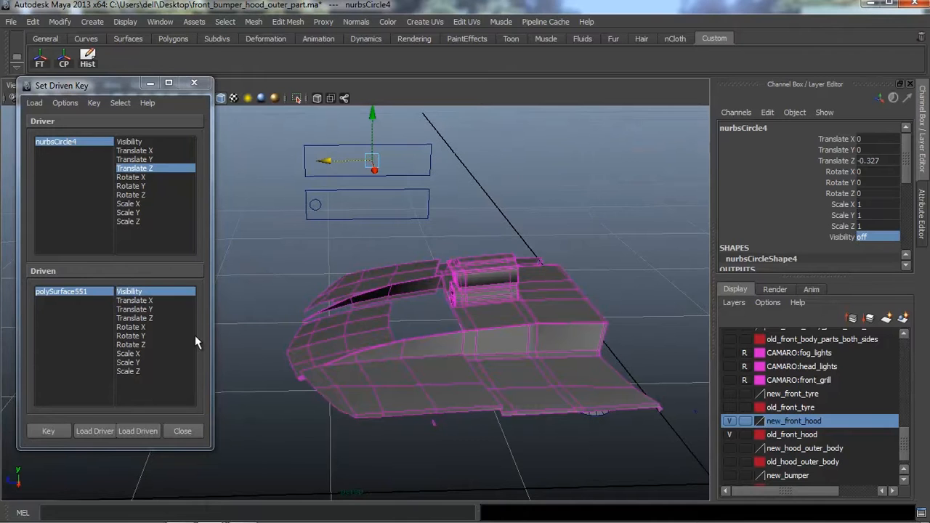
pyautogui.click(61, 432)
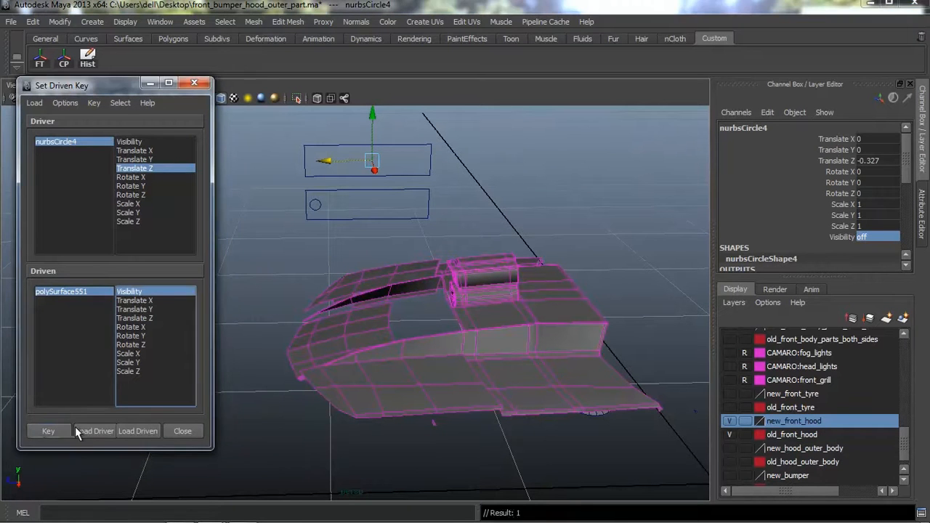
pyautogui.keyDown('alt'); pyautogui.moveTo(530, 360); pyautogui.dragTo(503, 356); pyautogui.keyUp('alt')
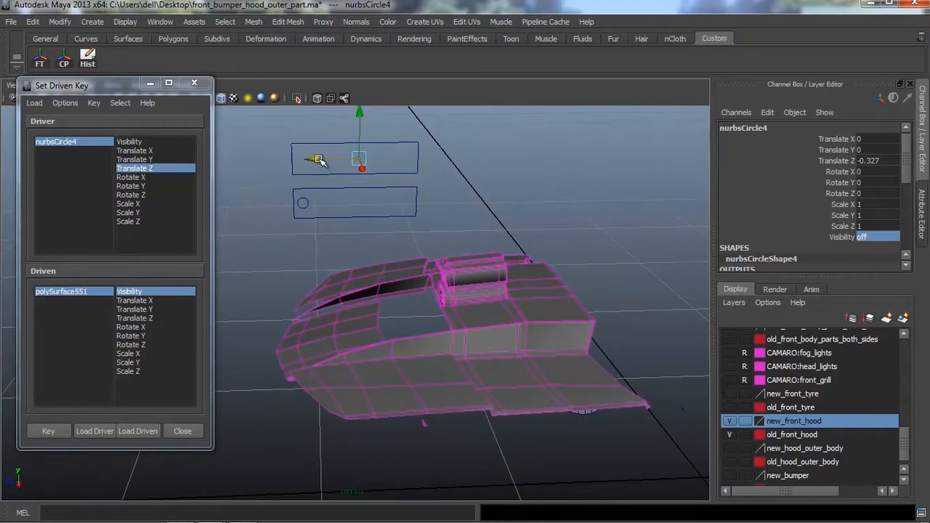
pyautogui.hotkey('ctrl', 'z')
pyautogui.hotkey('ctrl', 'z')
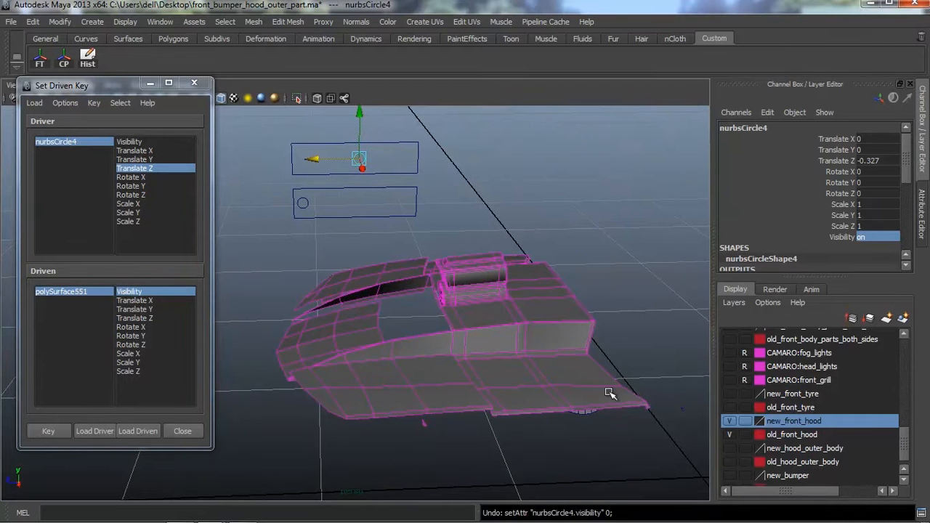
# Reload the rear discs as the driven object and turn their Visibility off
pyautogui.click(585, 416)
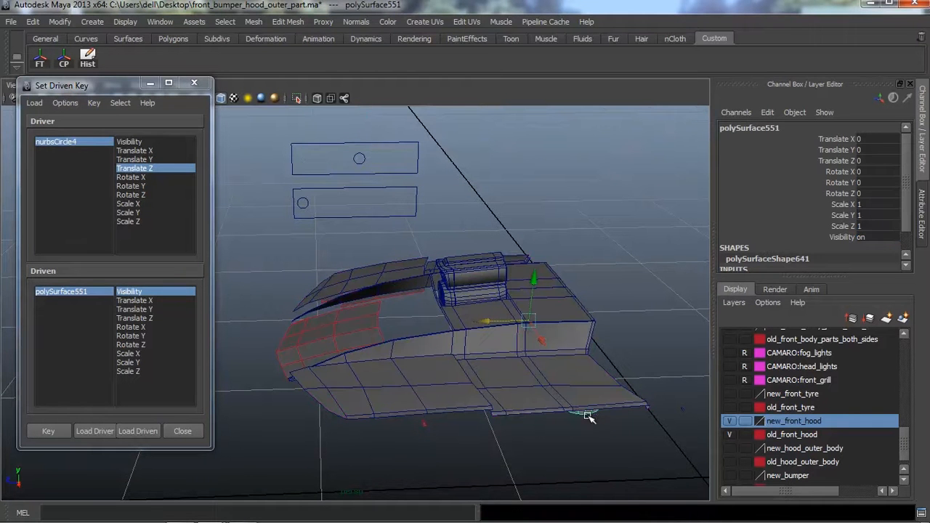
pyautogui.click(147, 431)
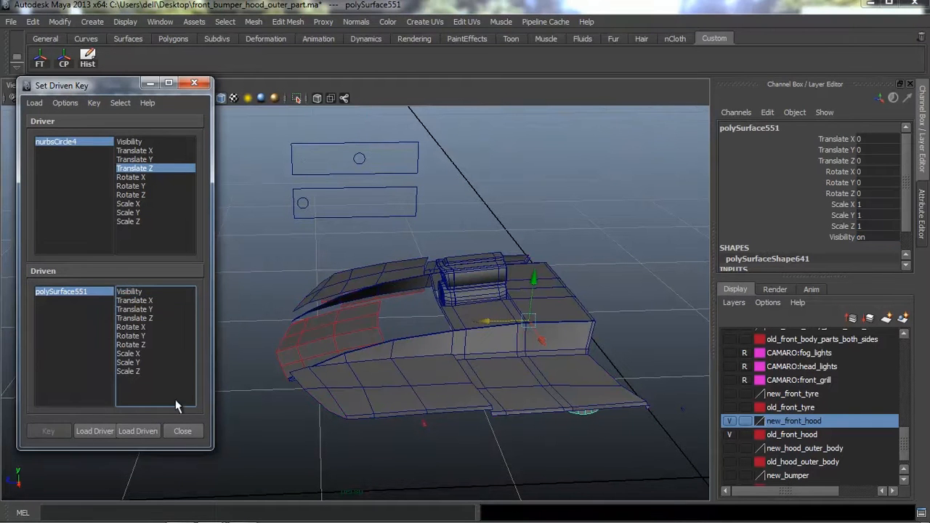
pyautogui.click(131, 293)
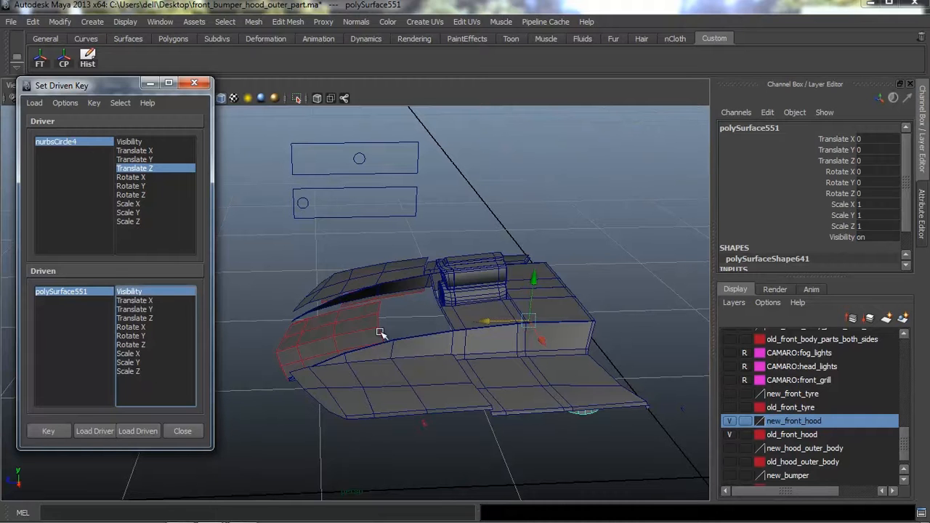
pyautogui.click(878, 237)
pyautogui.write('0')
pyautogui.press('Return')
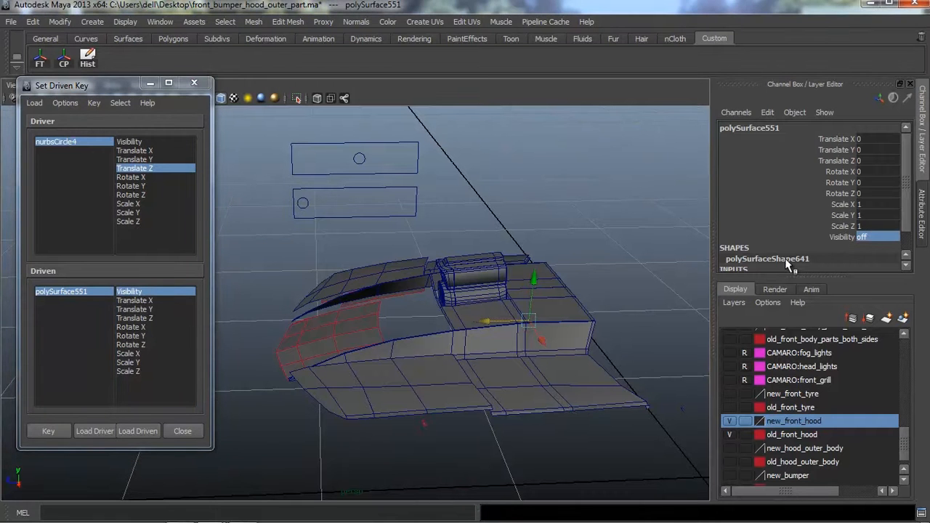
pyautogui.click(93, 294)
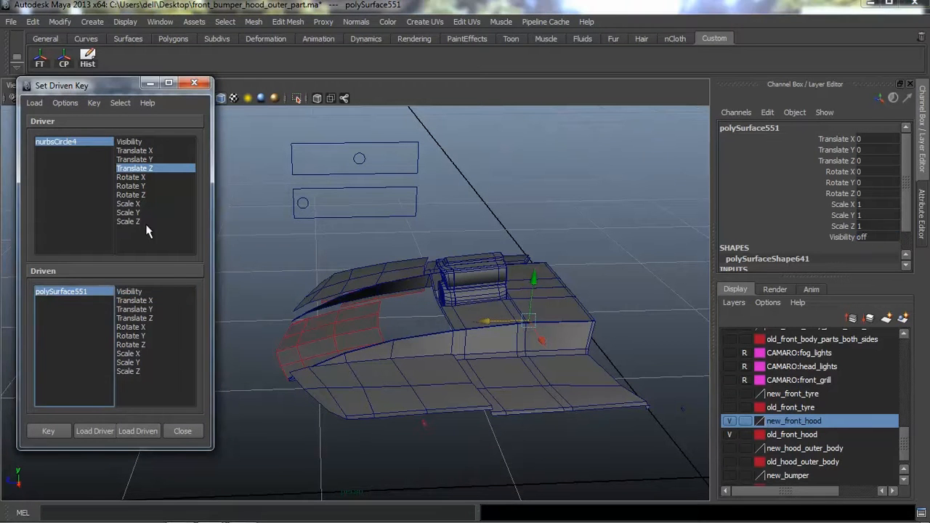
# Slide the upper circle to a Translate Z of -0.377, turn the rear discs' Visibility on and key it
pyautogui.click(358, 159)
pyautogui.moveTo(316, 159); pyautogui.dragTo(326, 162)
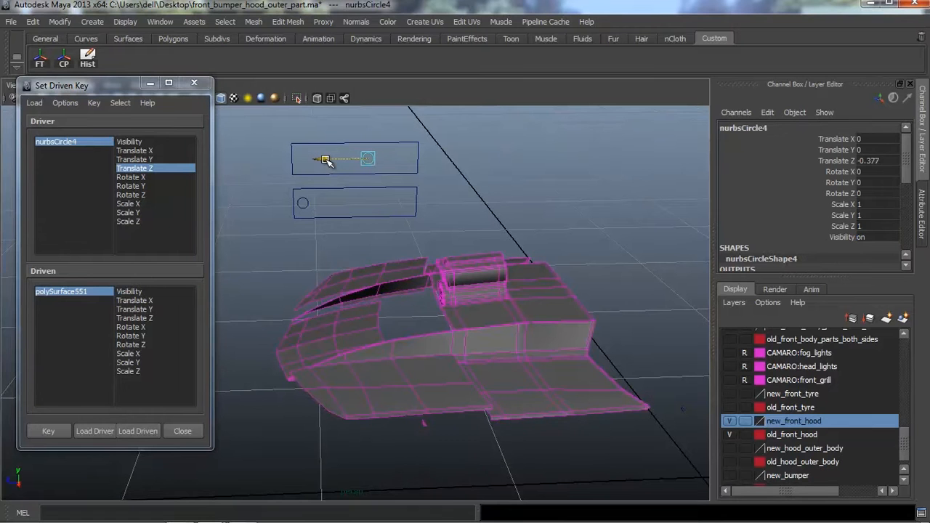
pyautogui.click(91, 292)
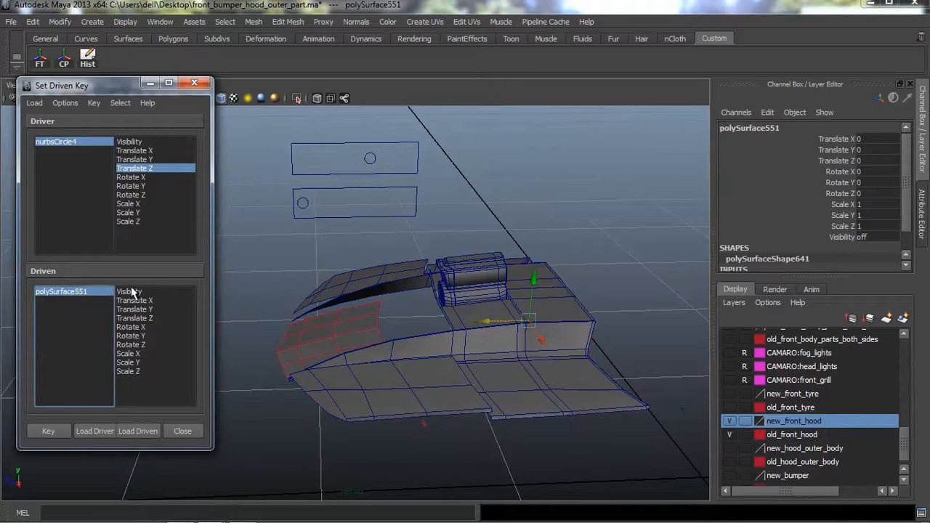
pyautogui.click(131, 291)
pyautogui.click(873, 237)
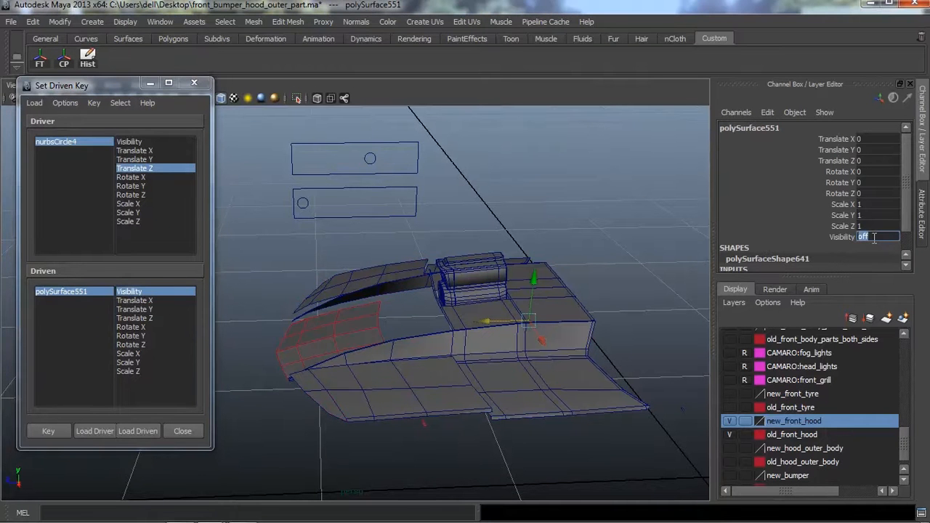
pyautogui.write('1')
pyautogui.press('Return')
pyautogui.click(48, 431)
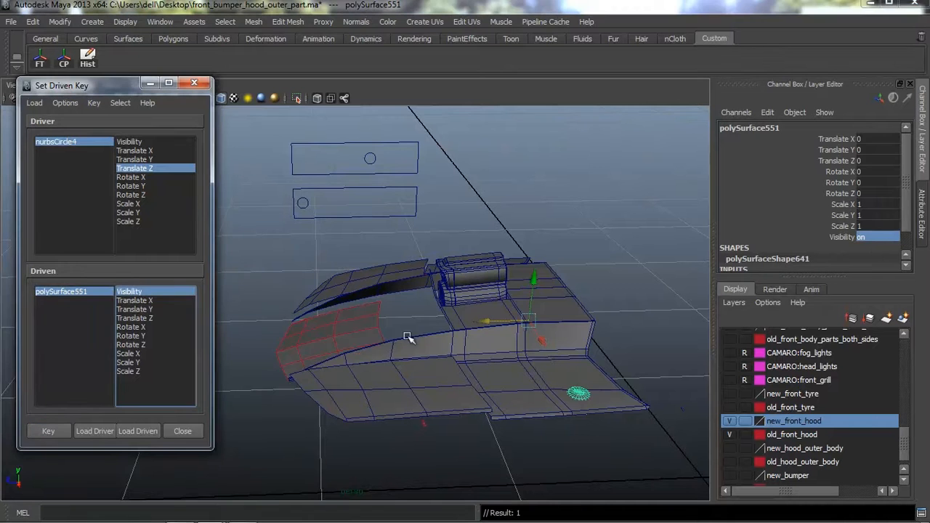
# Slide the upper circle back to a Translate Z of -0.326, turn the rear discs' Visibility off and key it
pyautogui.keyDown('alt'); pyautogui.moveTo(409, 336); pyautogui.dragTo(510, 366); pyautogui.keyUp('alt')
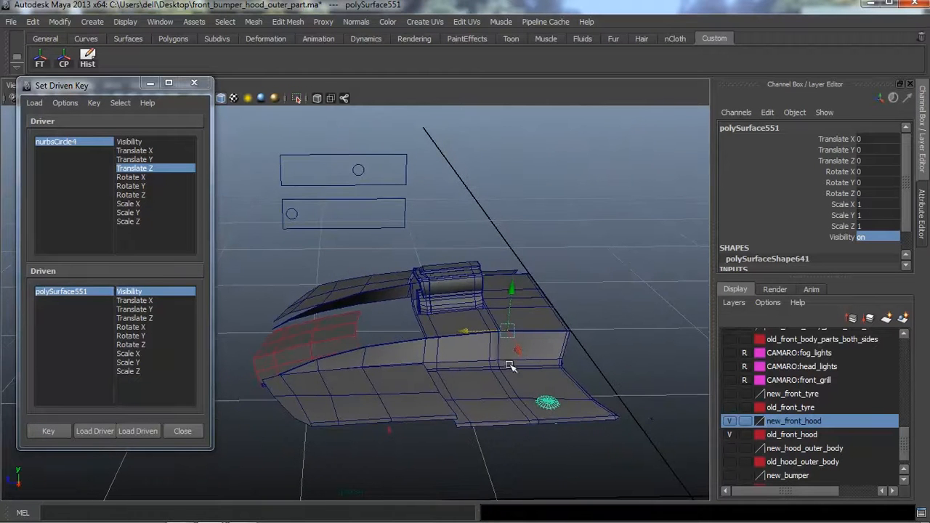
pyautogui.click(357, 165)
pyautogui.moveTo(329, 172); pyautogui.dragTo(315, 172)
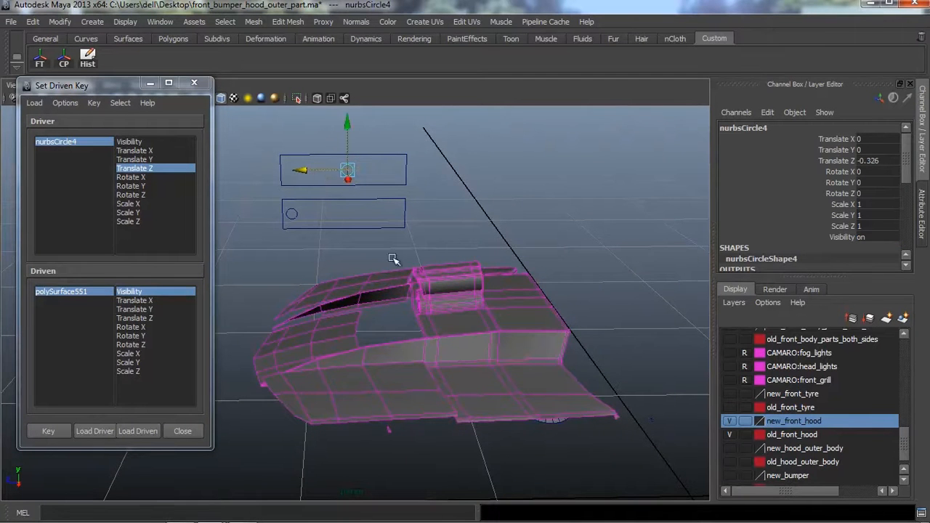
pyautogui.keyDown('alt'); pyautogui.moveTo(393, 259); pyautogui.dragTo(425, 283); pyautogui.keyUp('alt')
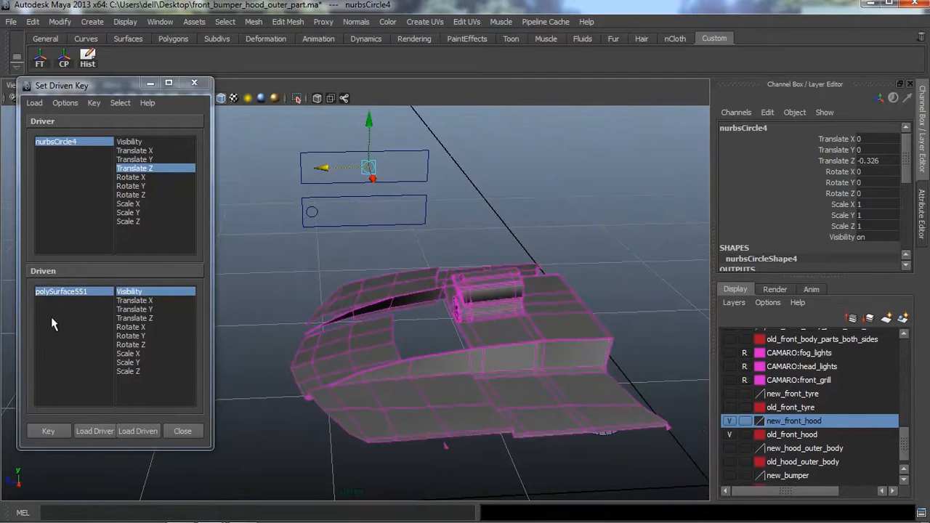
pyautogui.click(75, 295)
pyautogui.click(136, 292)
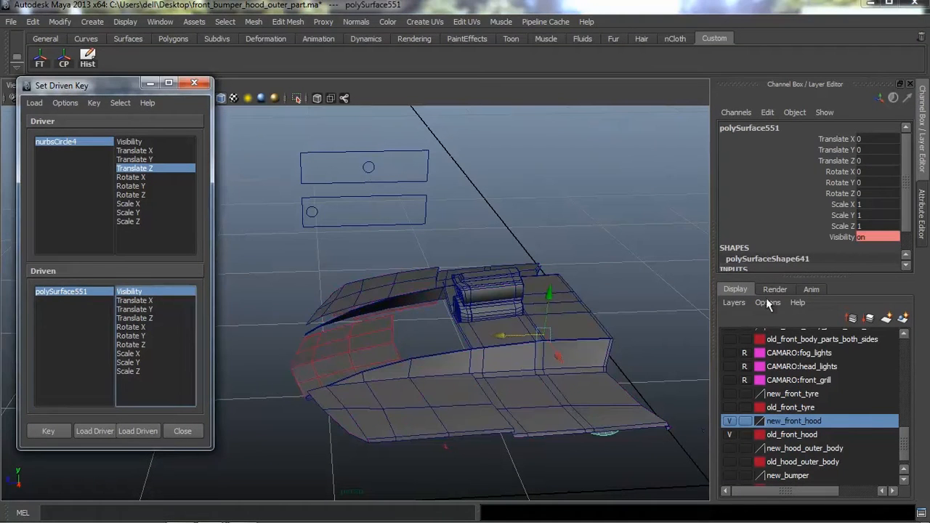
pyautogui.click(884, 239)
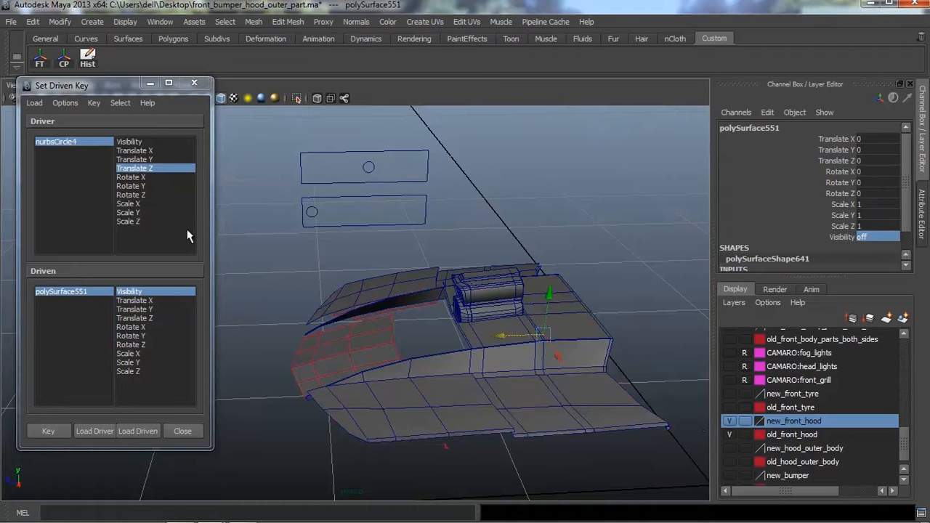
pyautogui.click(59, 434)
# Return the upper circle to a Translate Z of 0 to check the changeover back to the old hood
pyautogui.keyDown('alt'); pyautogui.moveTo(402, 351); pyautogui.dragTo(451, 345); pyautogui.keyUp('alt')
pyautogui.click(340, 182)
pyautogui.moveTo(298, 185); pyautogui.dragTo(274, 201)
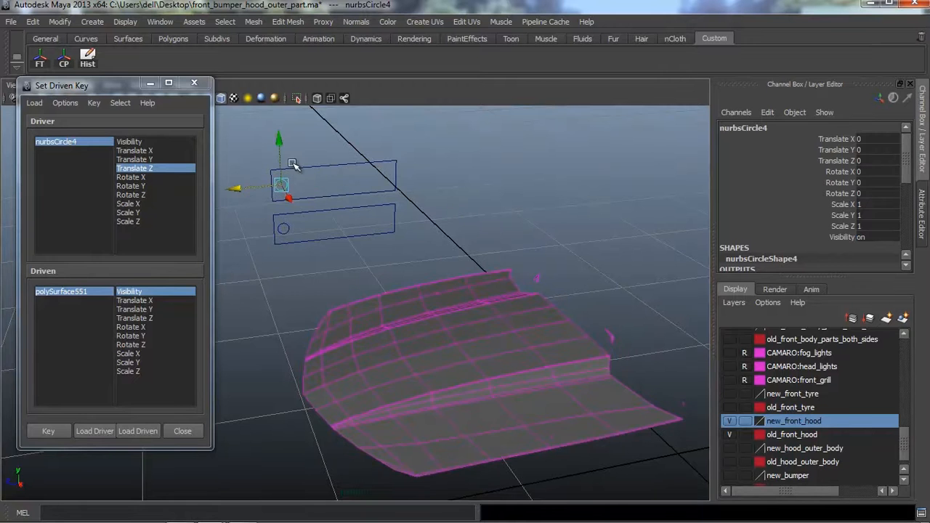
# Close the Set Driven Key window and turn off the wireframe overlay on the shaded models
pyautogui.keyDown('alt'); pyautogui.moveTo(293, 165); pyautogui.dragTo(357, 179); pyautogui.keyUp('alt')
pyautogui.scroll(-2, 357, 179)
pyautogui.click(194, 83)
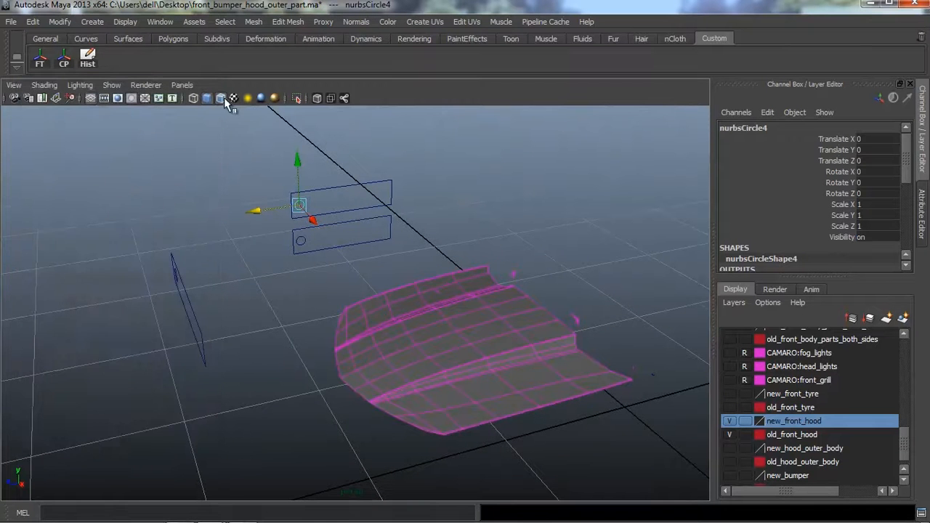
pyautogui.click(221, 99)
pyautogui.keyDown('alt'); pyautogui.moveTo(442, 208); pyautogui.dragTo(371, 207, button='middle'); pyautogui.keyUp('alt')
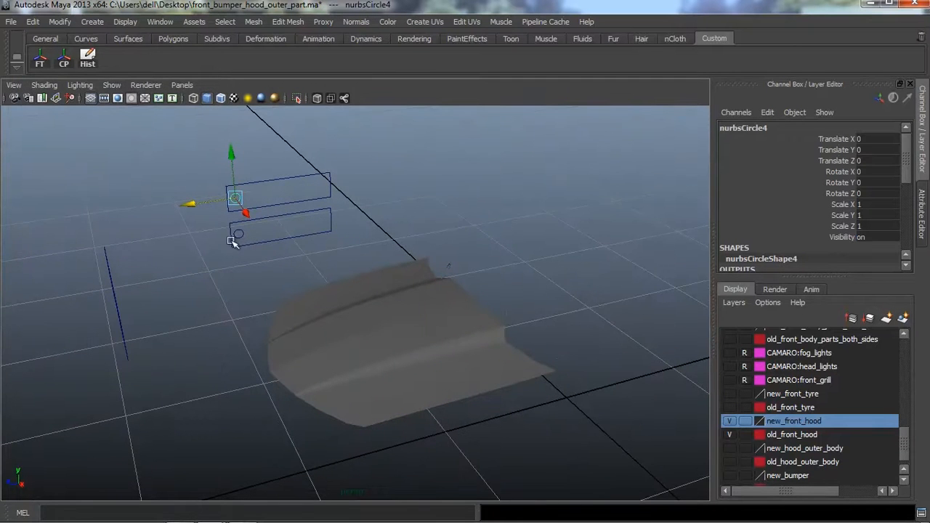
# Slide the upper circle to a Translate Z of -0.6 to run the full changeover to the new hood
pyautogui.keyDown('alt'); pyautogui.moveTo(285, 298); pyautogui.dragTo(317, 303); pyautogui.keyUp('alt')
pyautogui.scroll(2, 318, 302)
pyautogui.moveTo(143, 185); pyautogui.dragTo(316, 196)
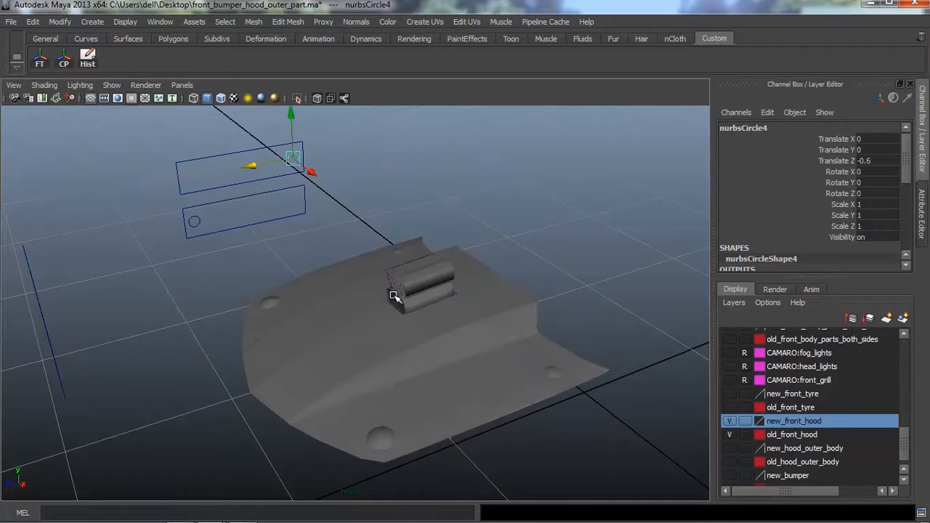
# Select the new hood's front centre panel and then its outer front side panels to inspect the separate pieces
pyautogui.keyDown('alt'); pyautogui.moveTo(397, 298); pyautogui.dragTo(429, 344); pyautogui.keyUp('alt')
pyautogui.click(404, 322)
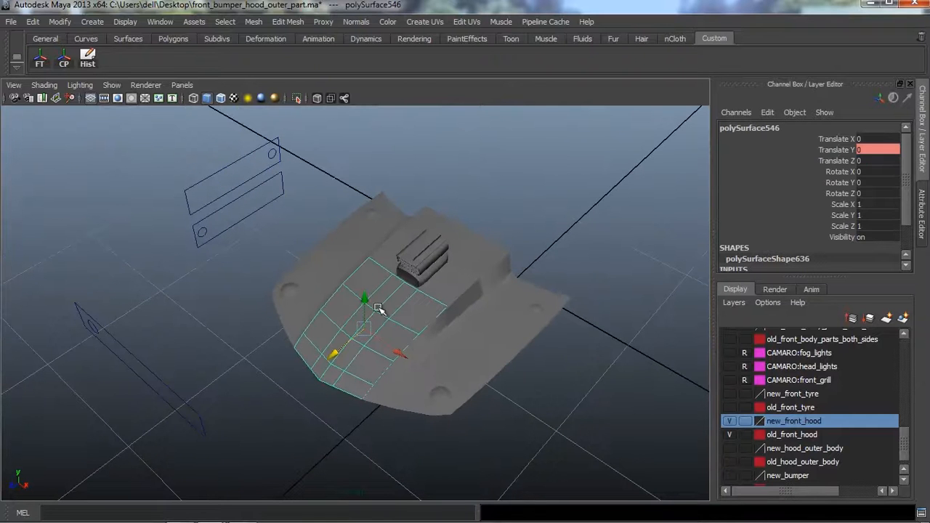
pyautogui.click(502, 332)
pyautogui.keyDown('alt'); pyautogui.moveTo(502, 332); pyautogui.dragTo(469, 321); pyautogui.keyUp('alt')
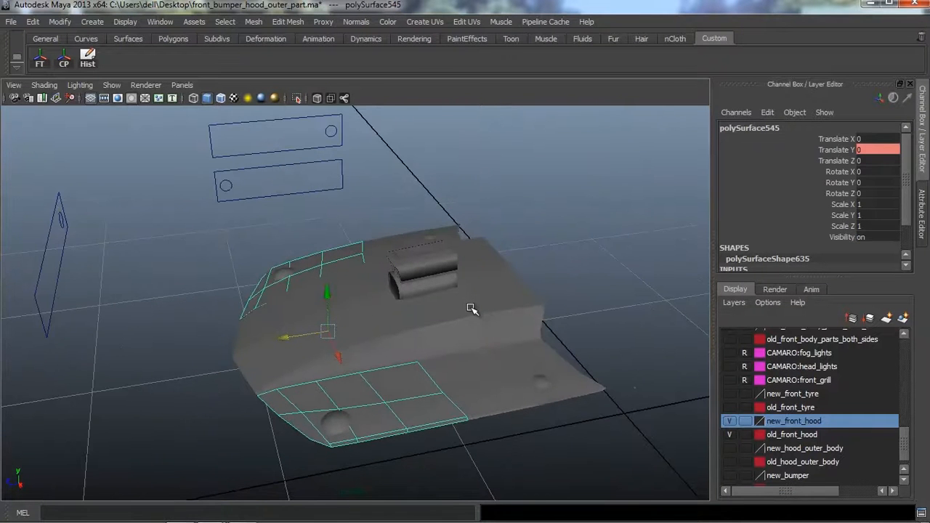